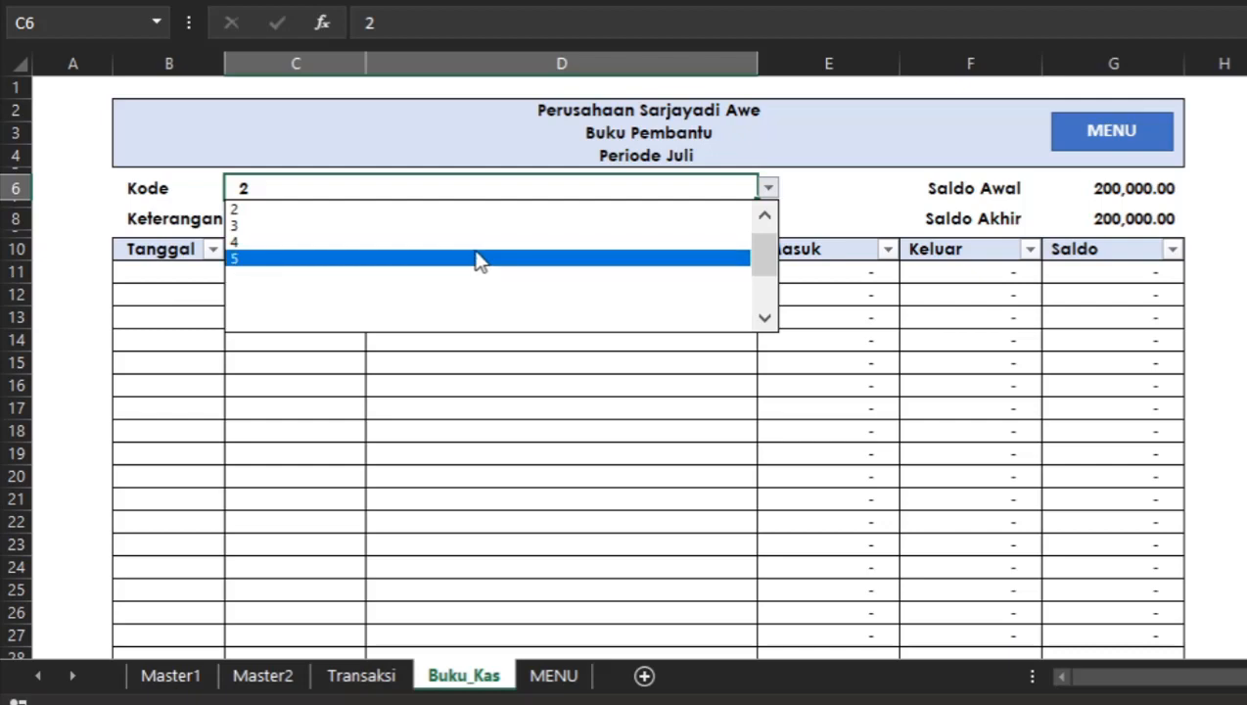
Try several codes in the finished example ledger's Kode dropdown to preview how the ledger fills in.
click(479, 242)
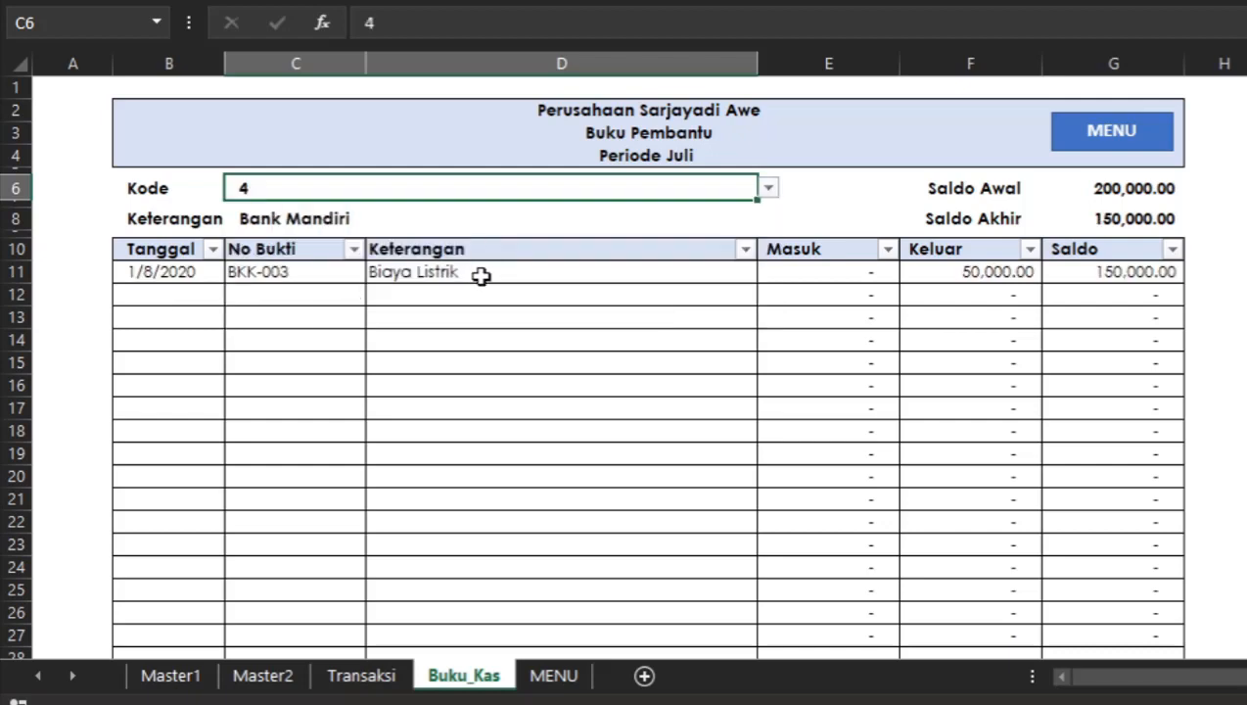
click(769, 189)
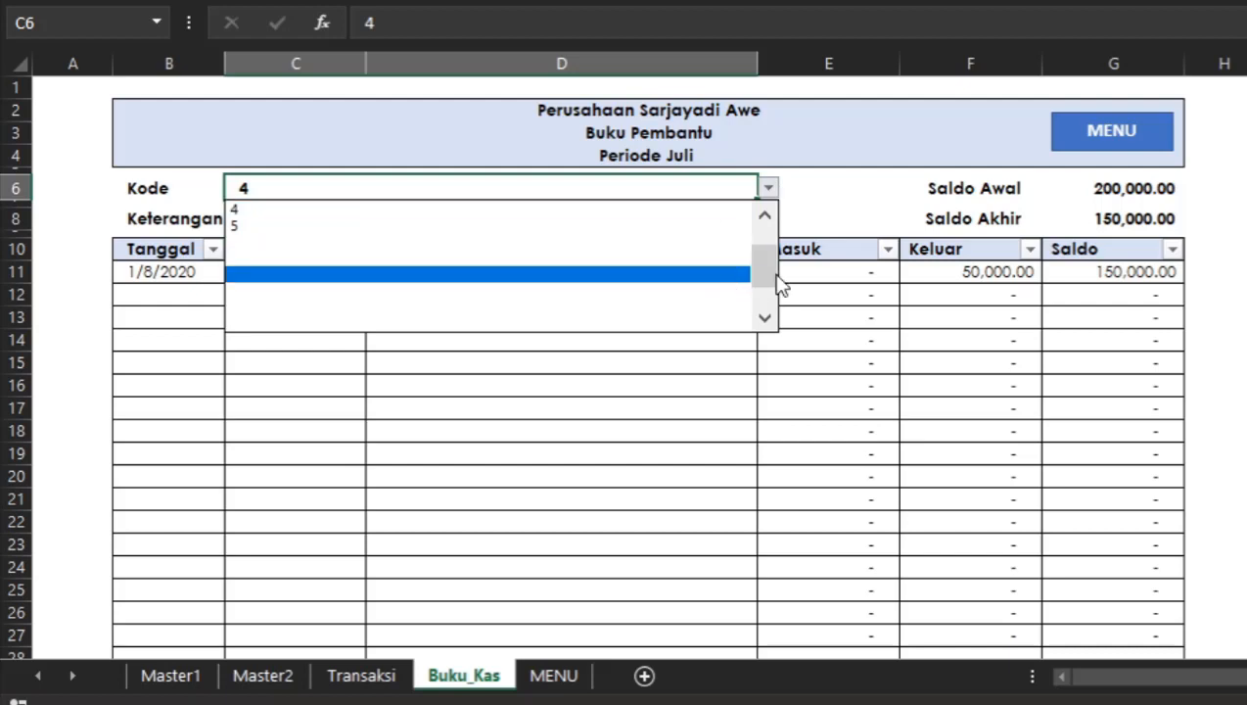
drag(767, 282, 764, 207)
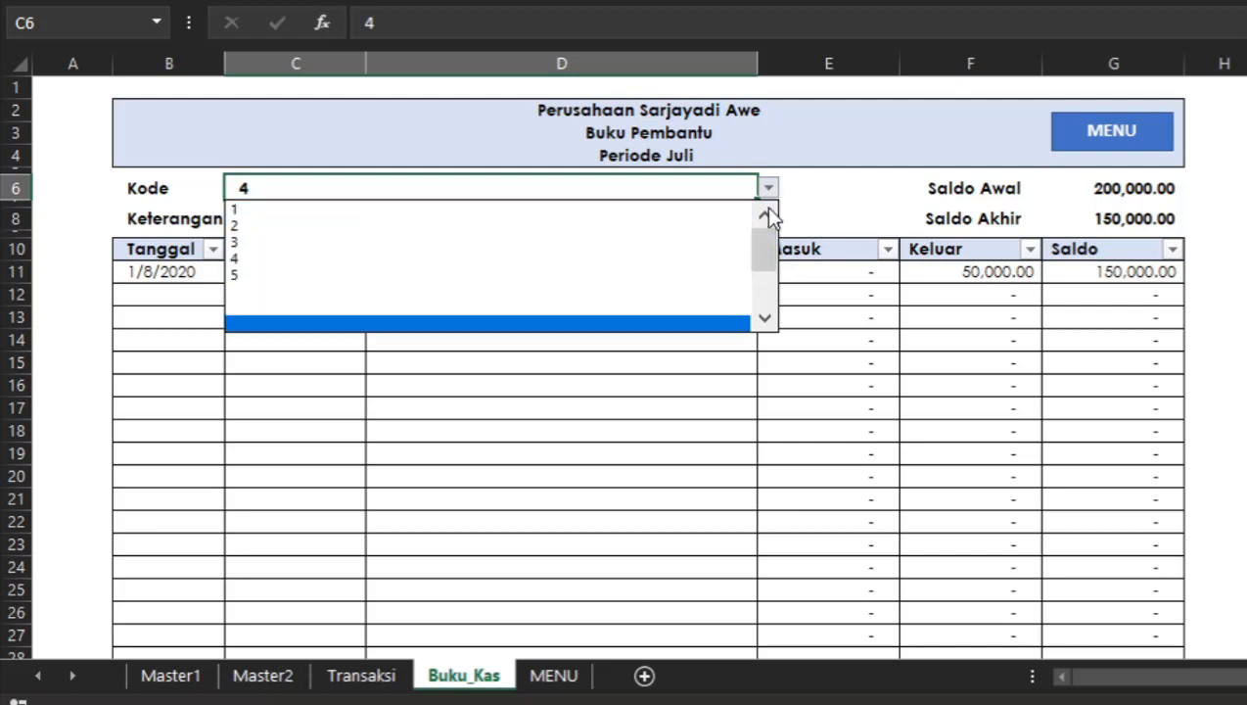
click(501, 211)
click(651, 311)
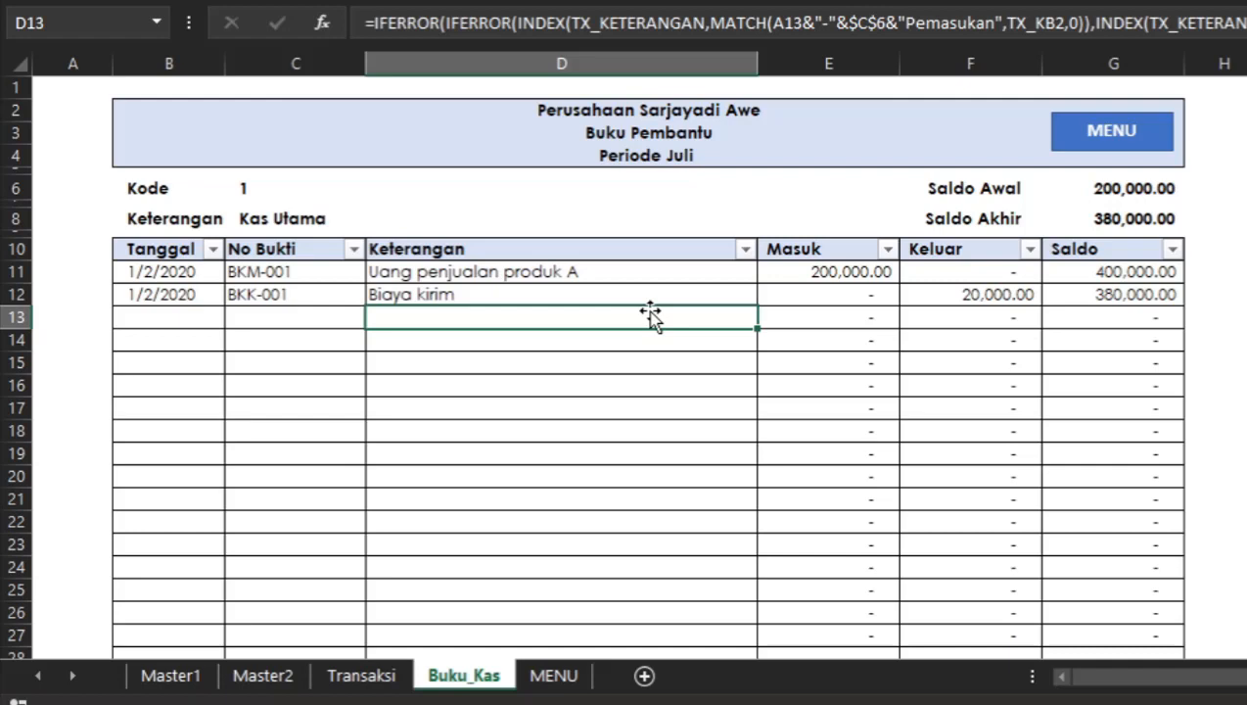
click(748, 361)
Switch to the working workbook and set the BKU sheet's Kode cell to K1 from its dropdown.
key(alt+Tab)
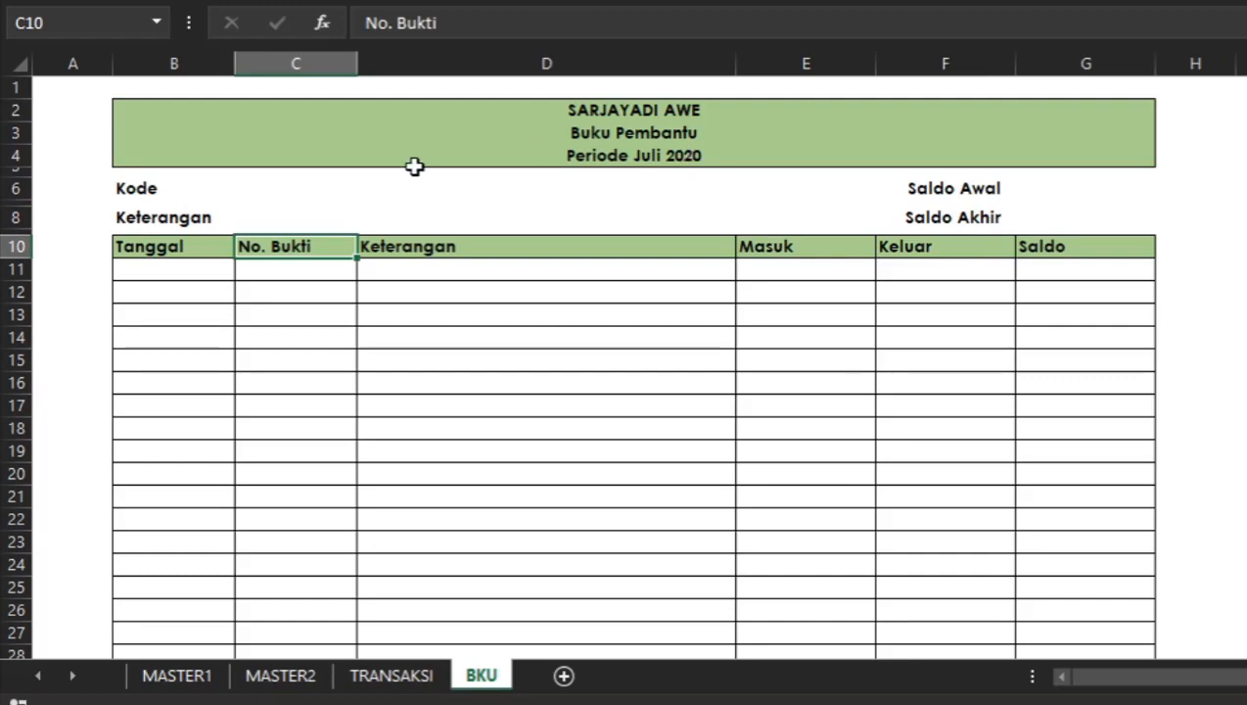
click(322, 189)
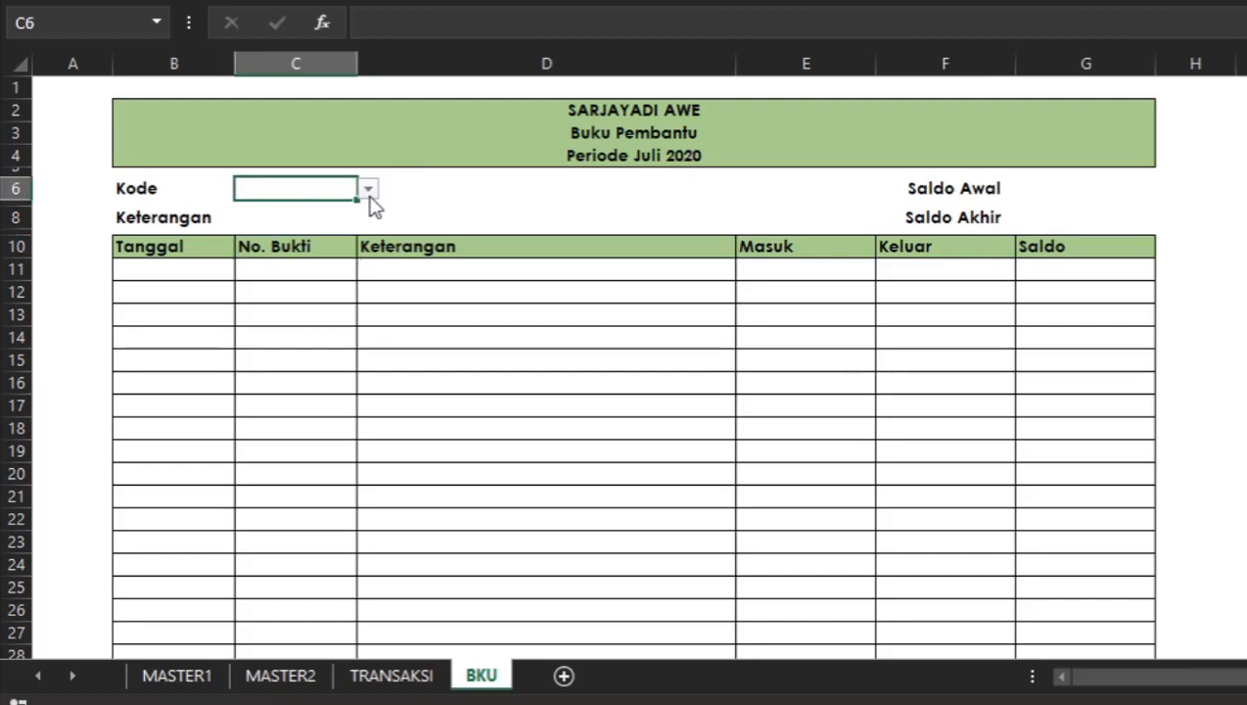
click(369, 192)
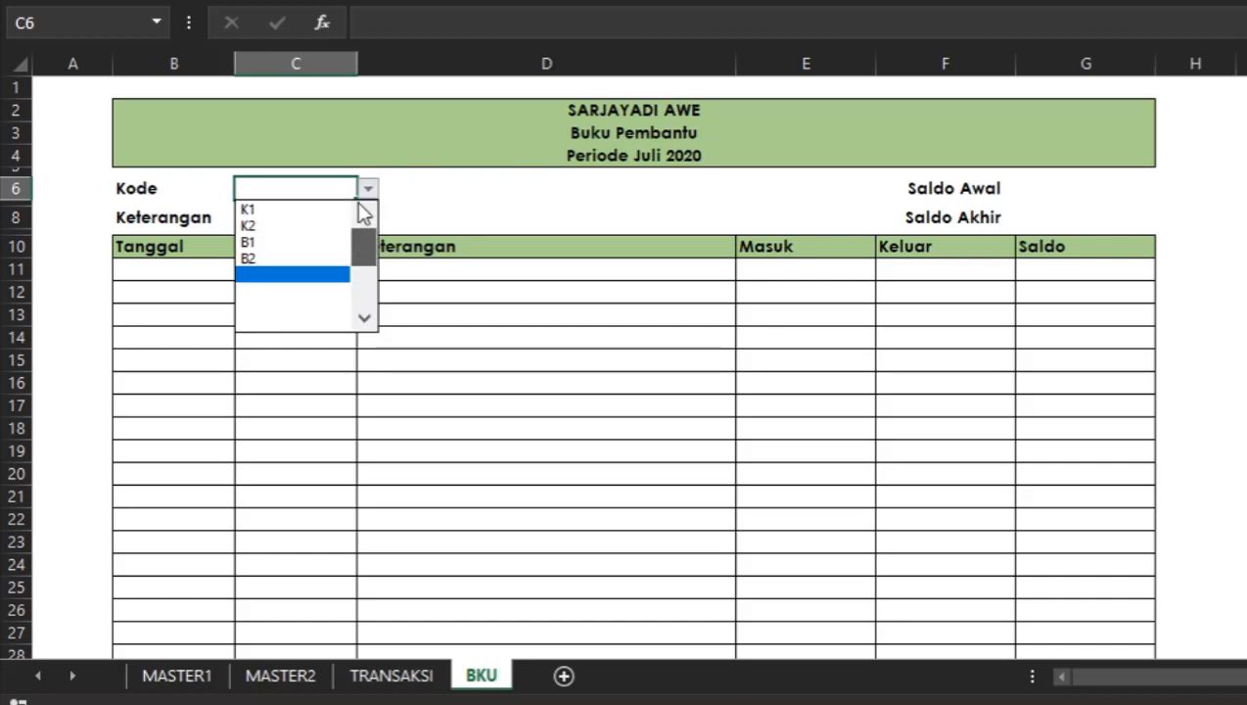
click(329, 209)
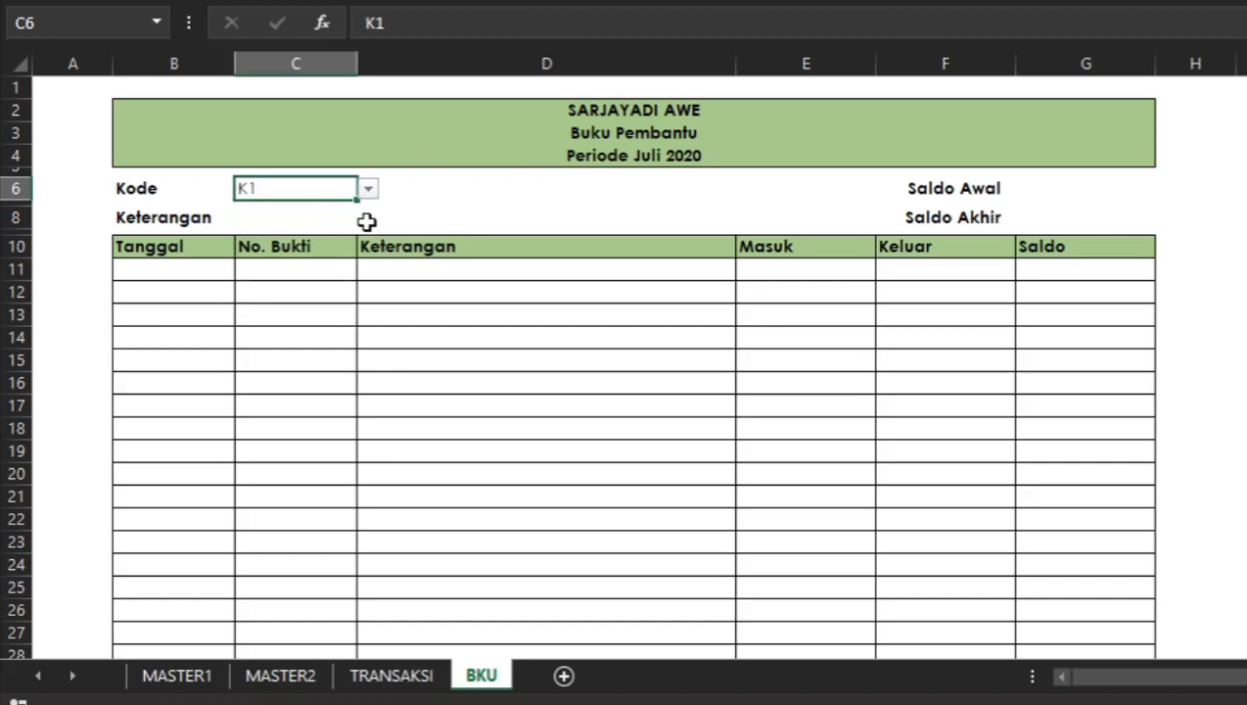
click(368, 190)
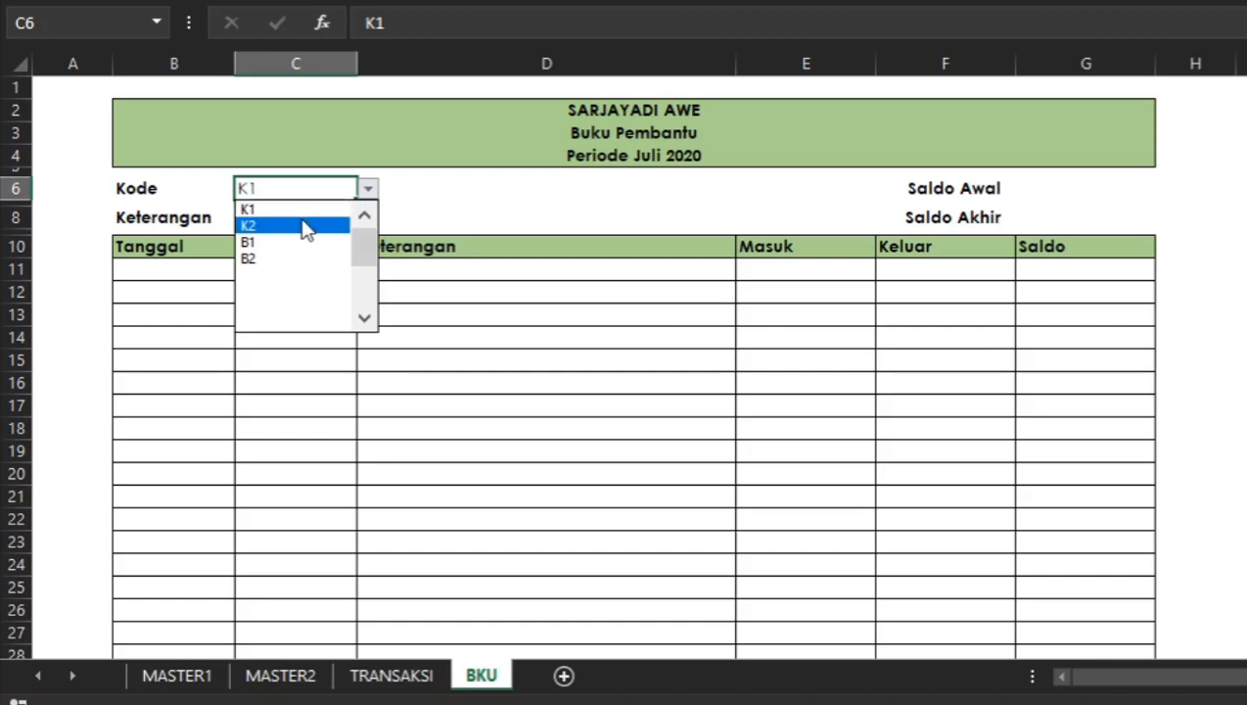
click(307, 228)
click(368, 189)
drag(364, 239, 362, 217)
click(328, 211)
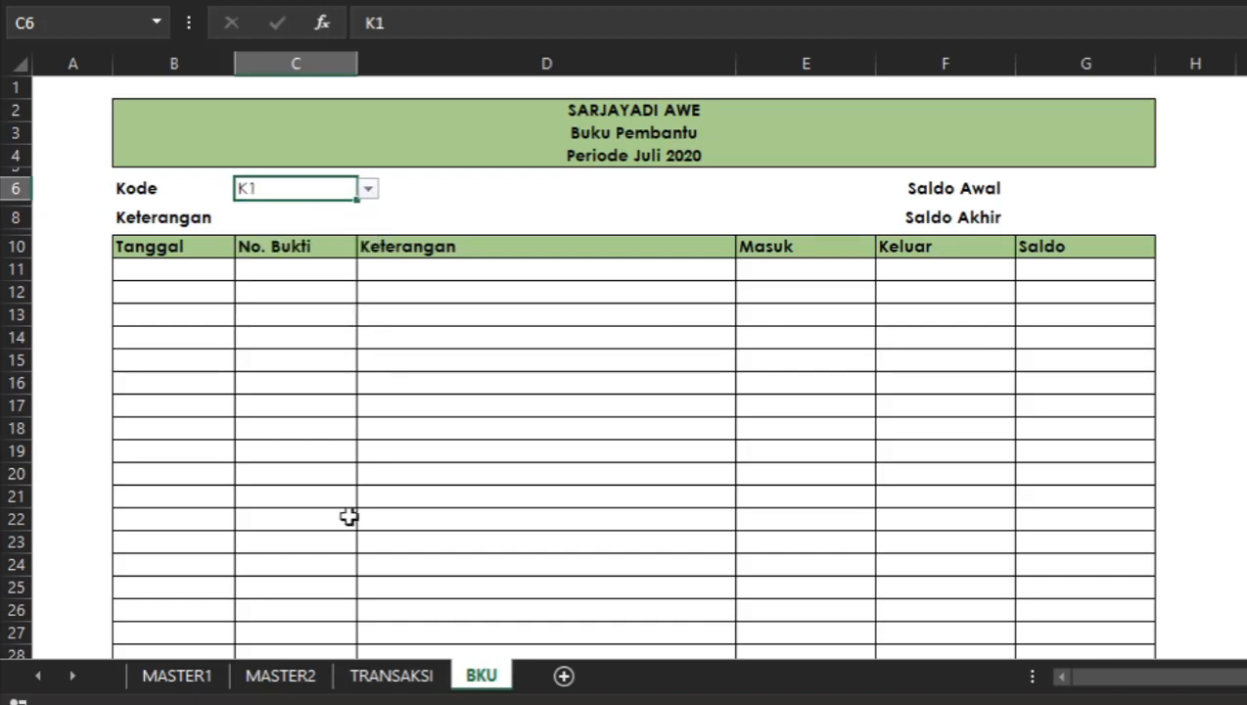
Review the codes and names in the MASTER1 kas and bank list, then return to the BKU Keterangan cell.
click(204, 675)
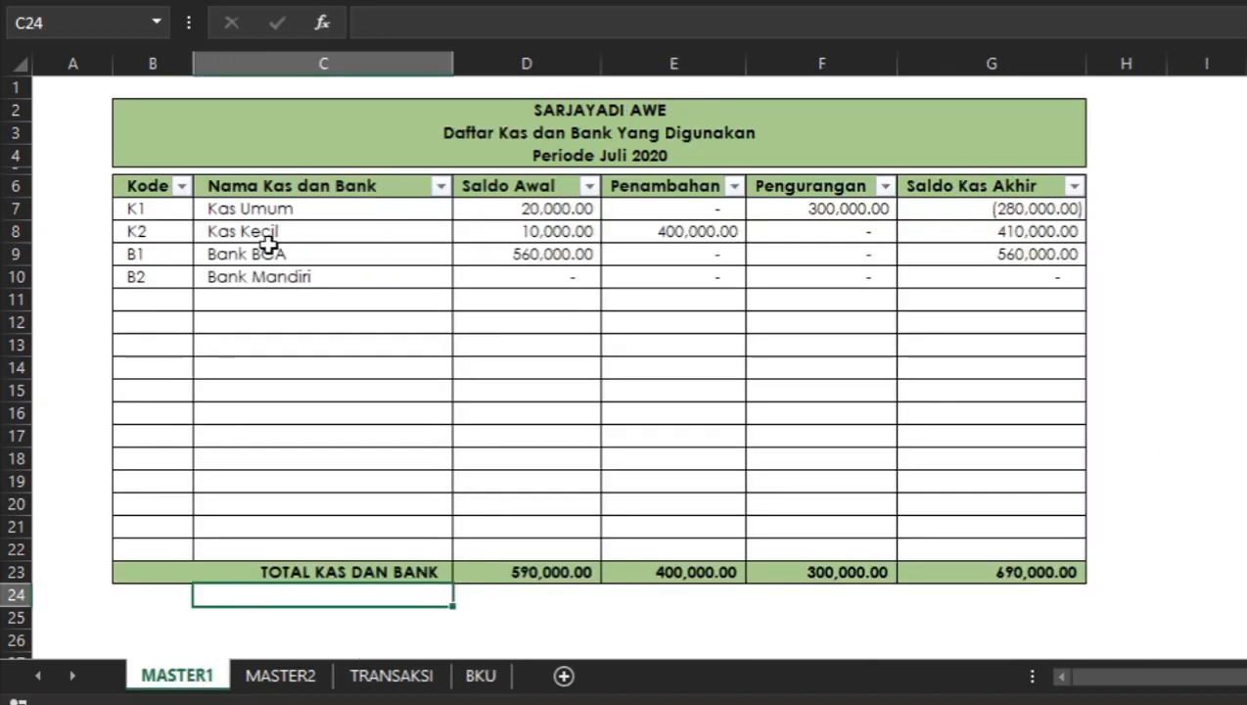
drag(145, 209, 139, 278)
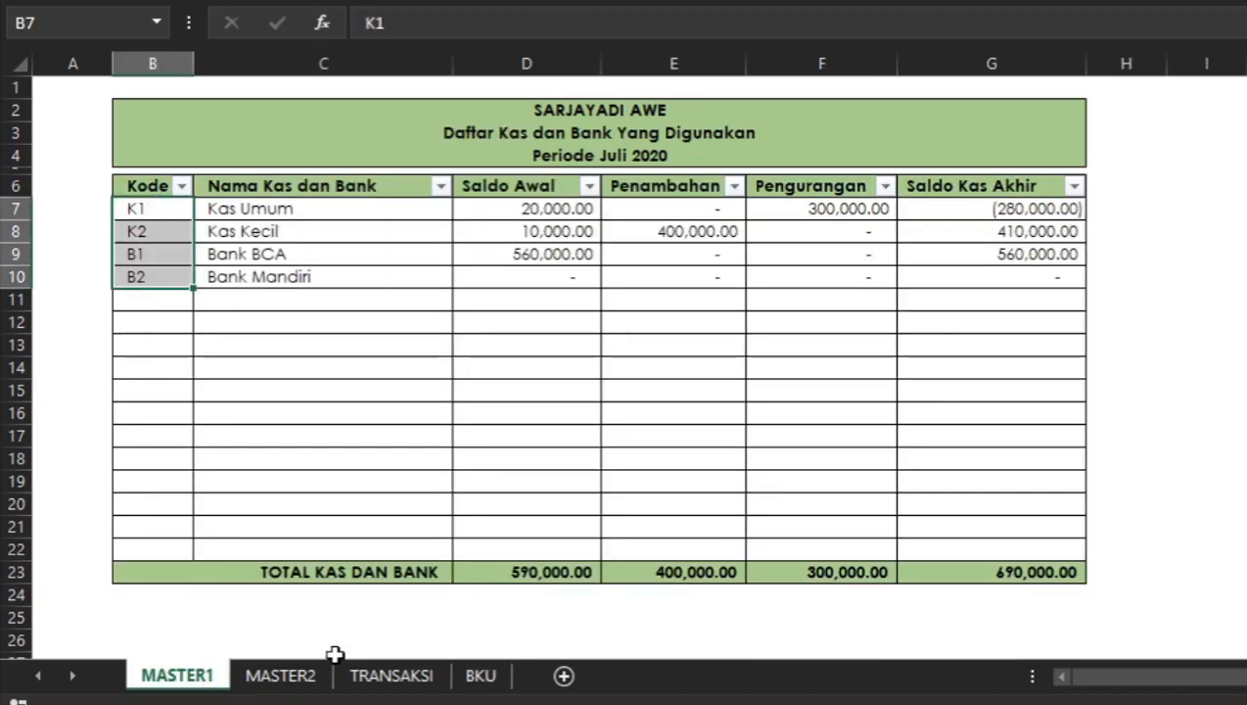
drag(149, 208, 251, 206)
click(119, 206)
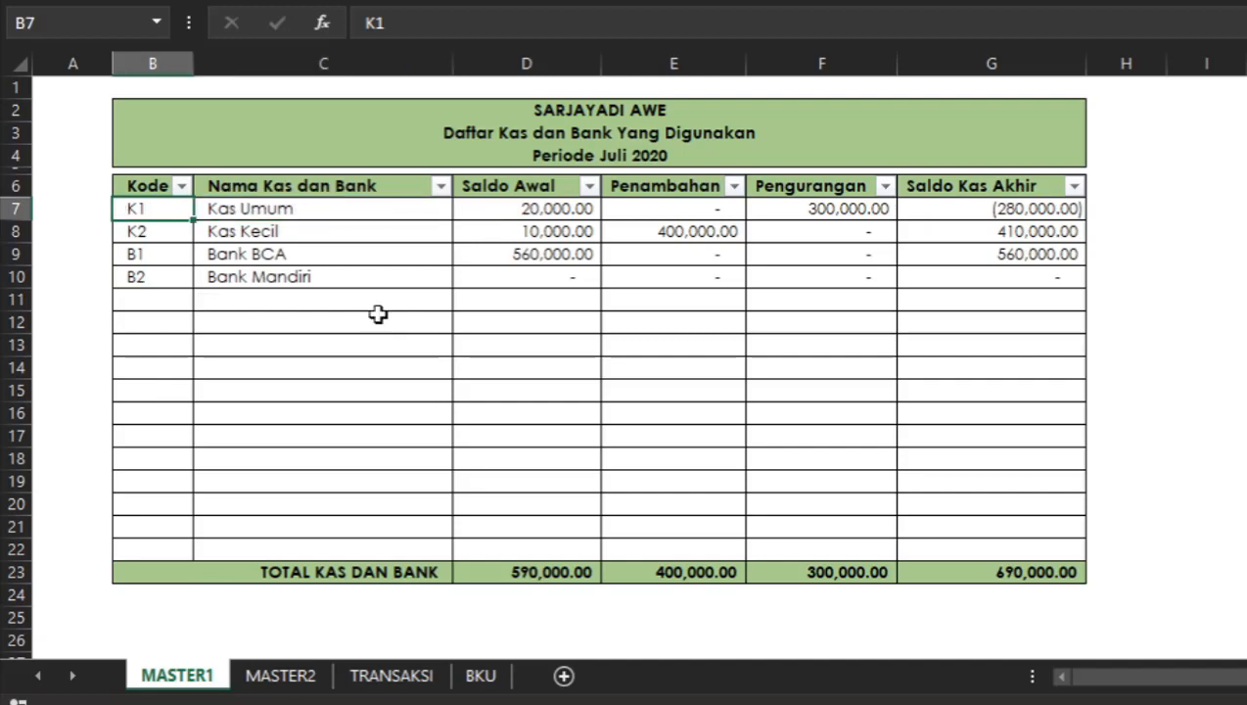
click(325, 210)
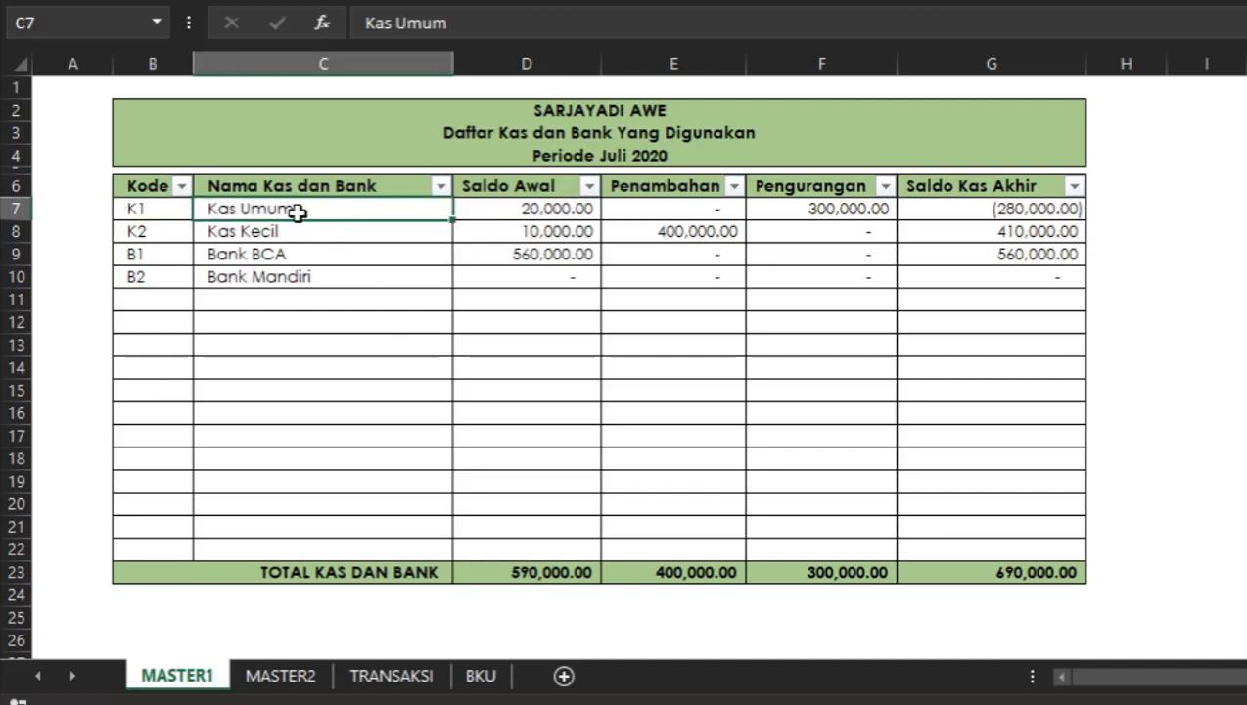
click(478, 677)
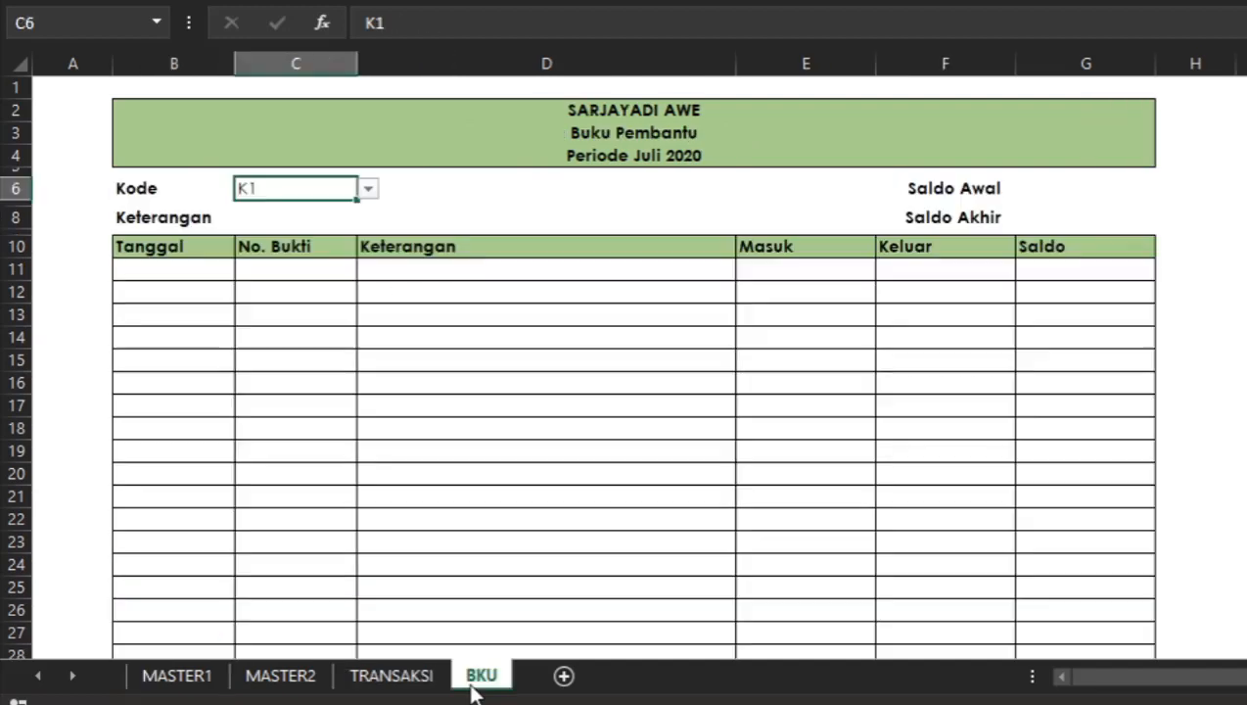
click(257, 218)
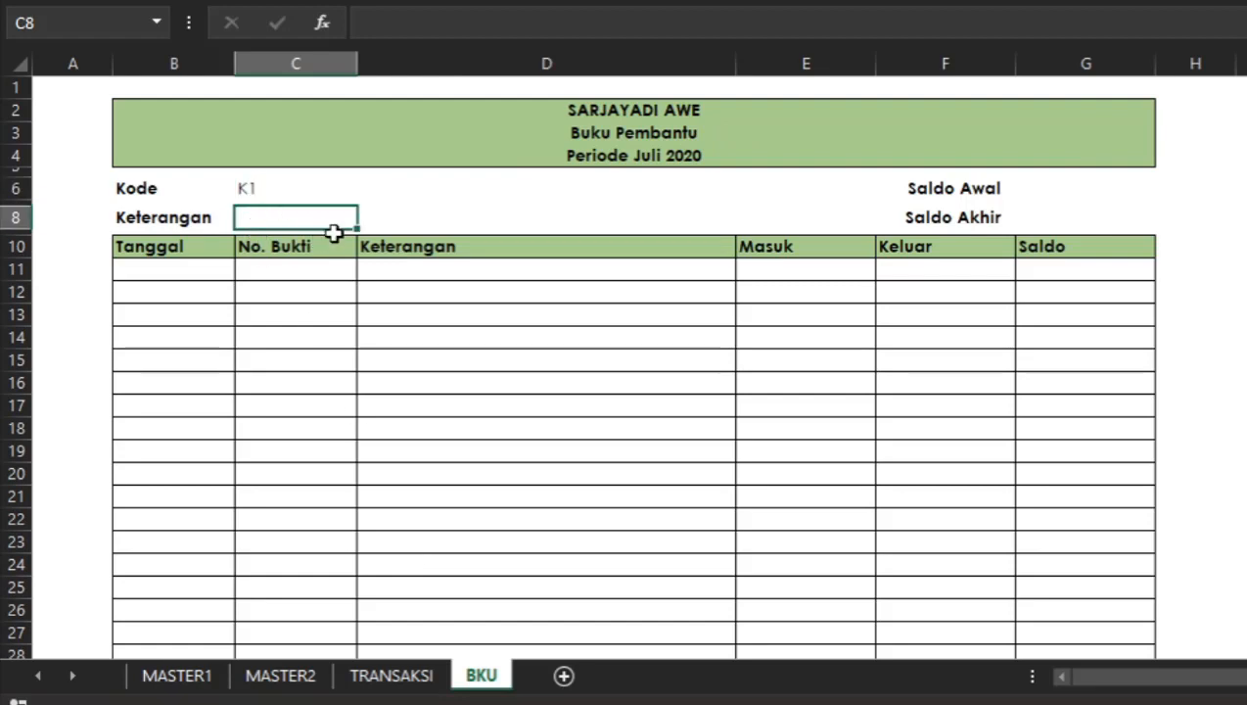
Check the range names assigned to the Nama Kas dan Bank and Kode columns on MASTER1.
click(176, 676)
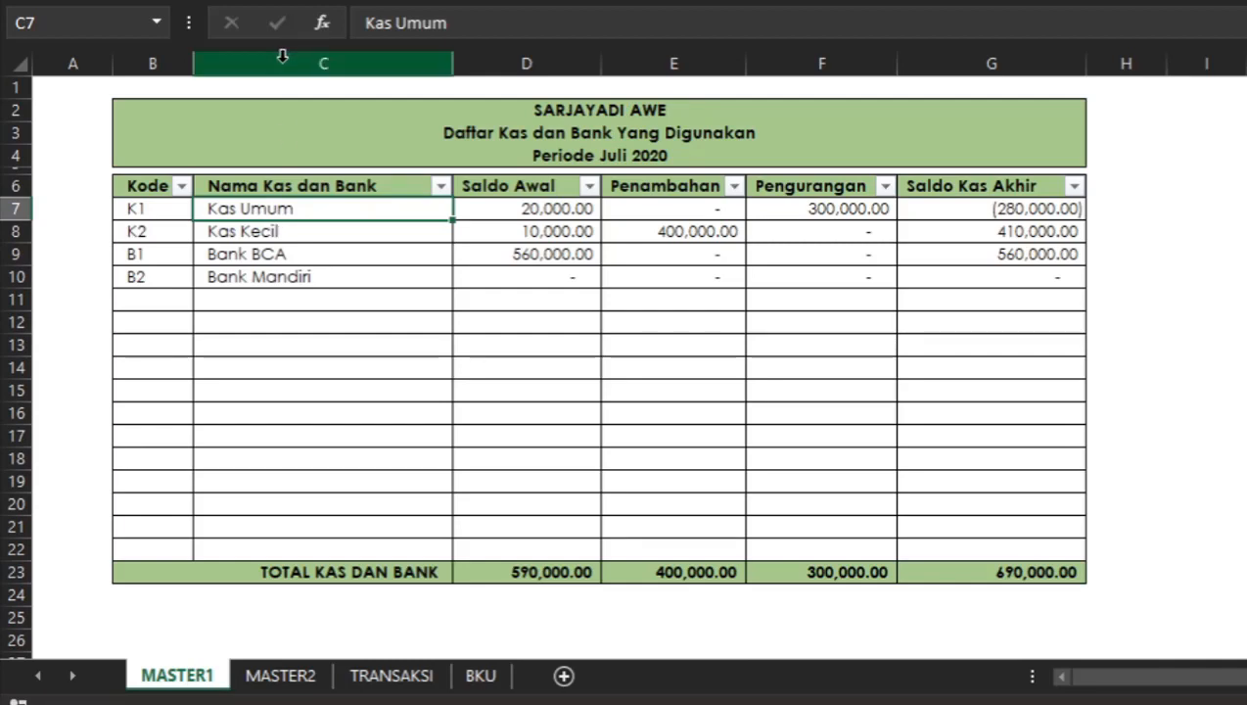
click(282, 56)
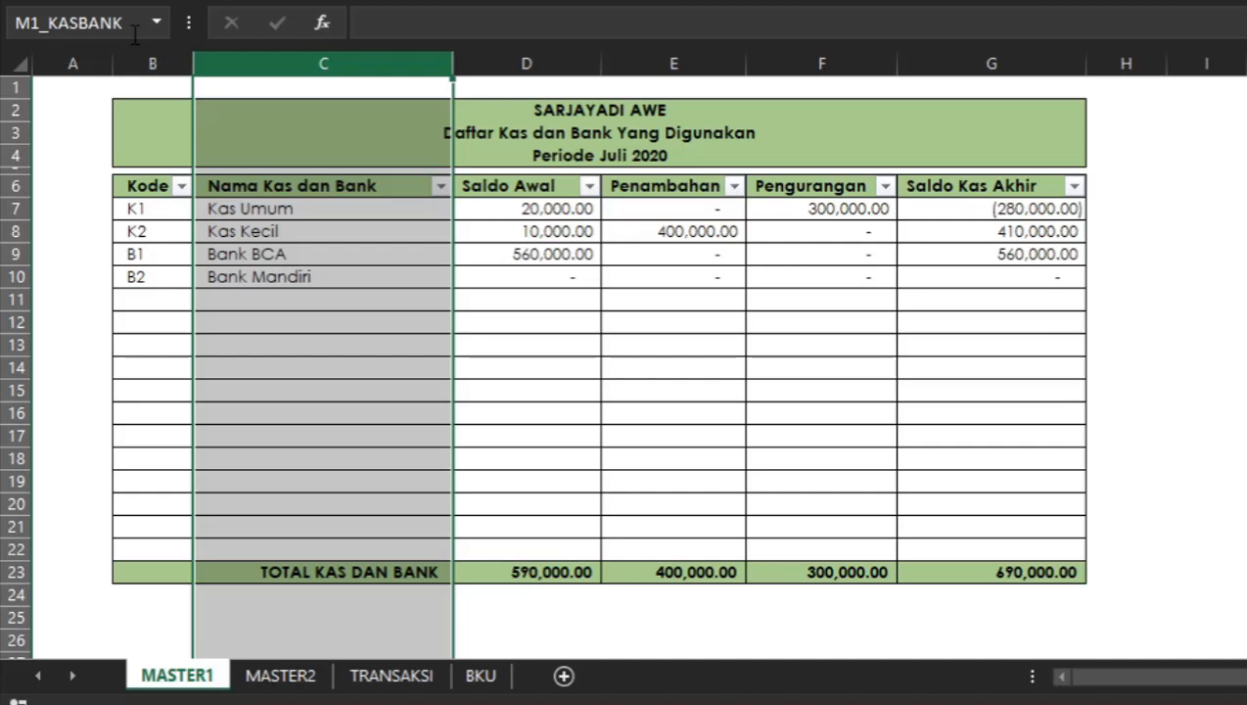
click(336, 213)
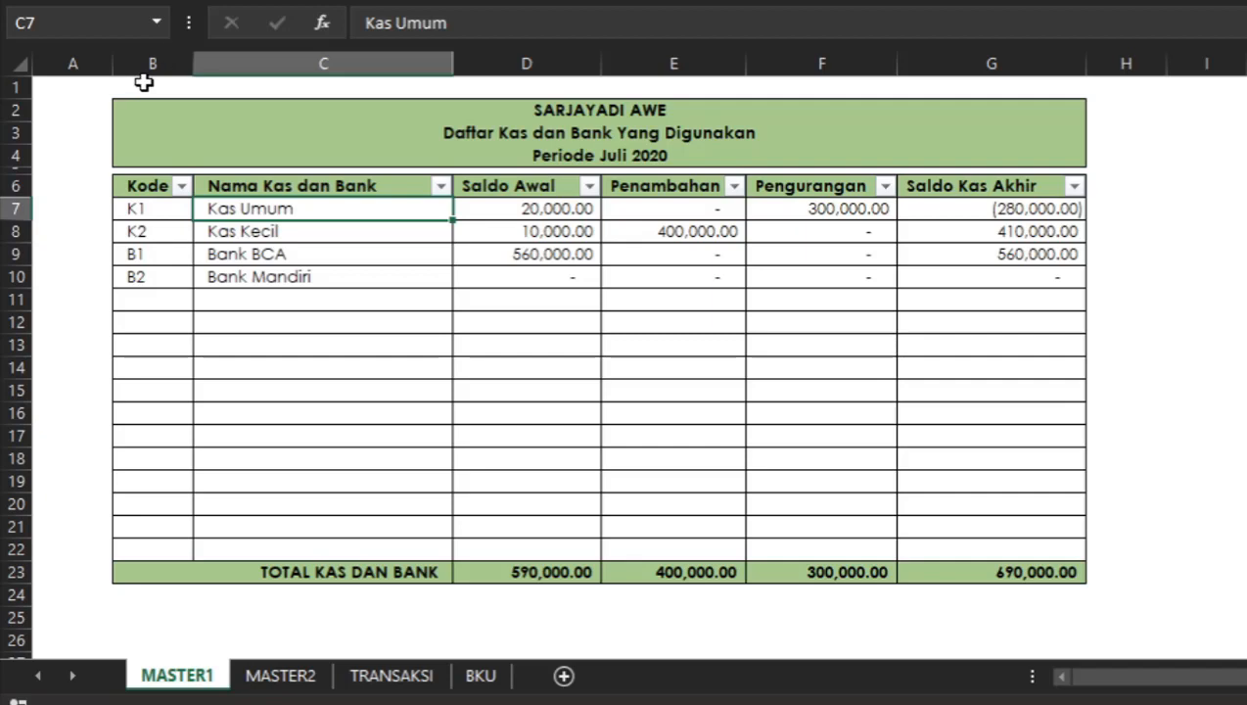
click(138, 53)
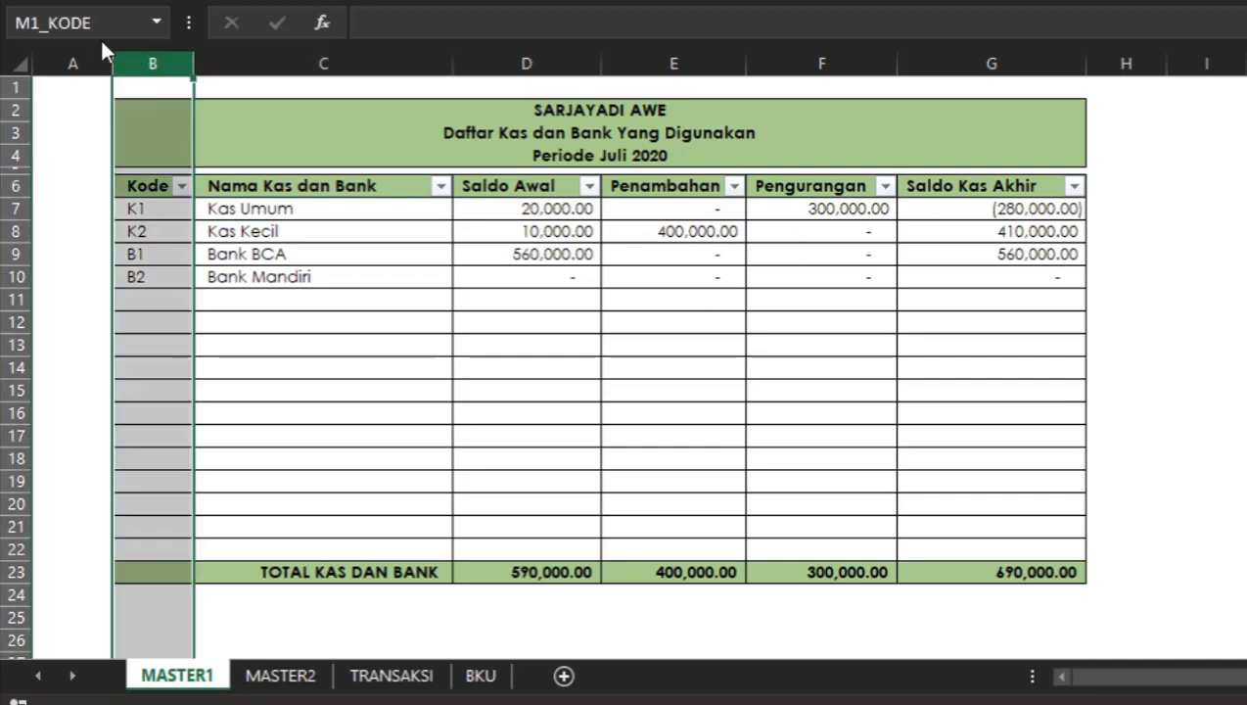
click(343, 412)
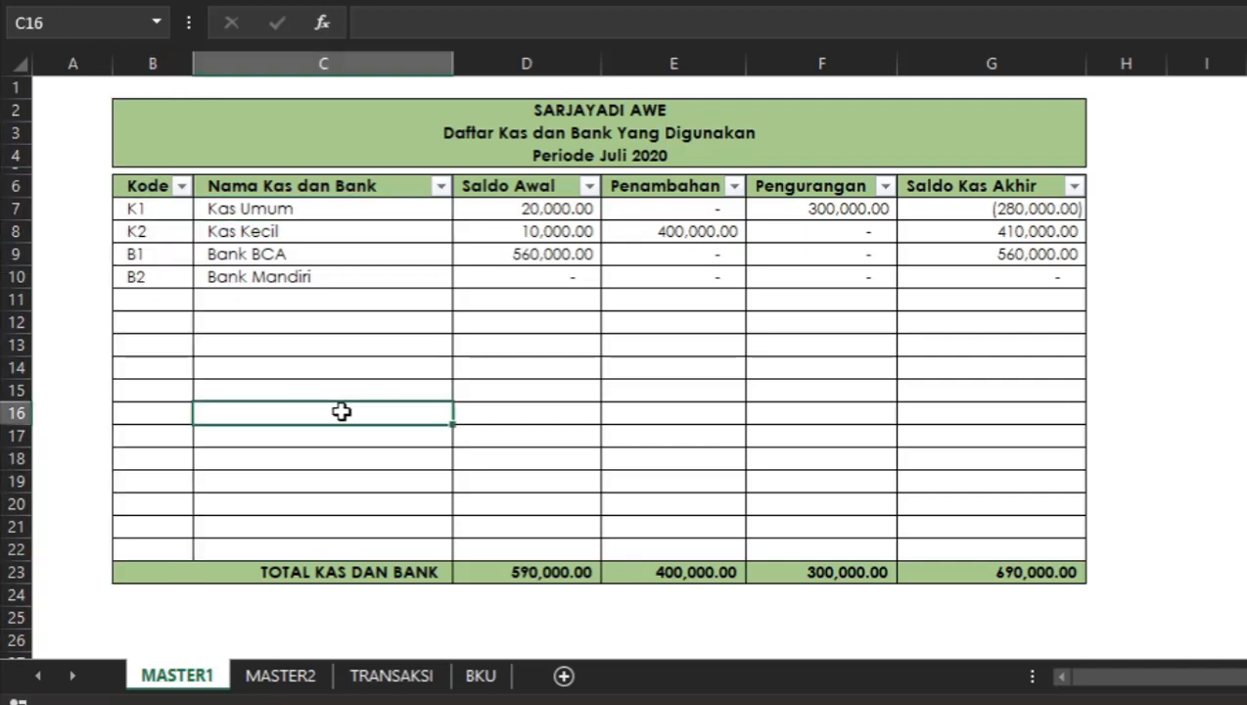
click(278, 251)
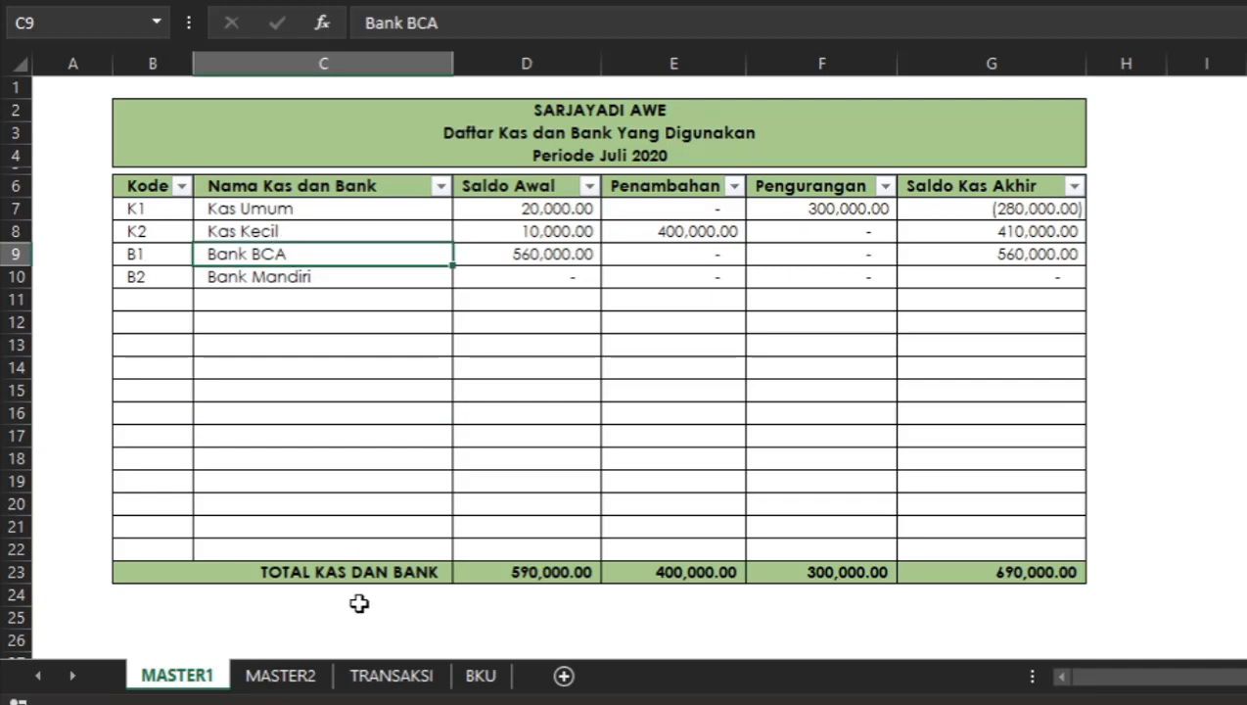
In the BKU Keterangan cell, start an IF formula testing whether C6 is empty: =if(C6="",.
click(462, 682)
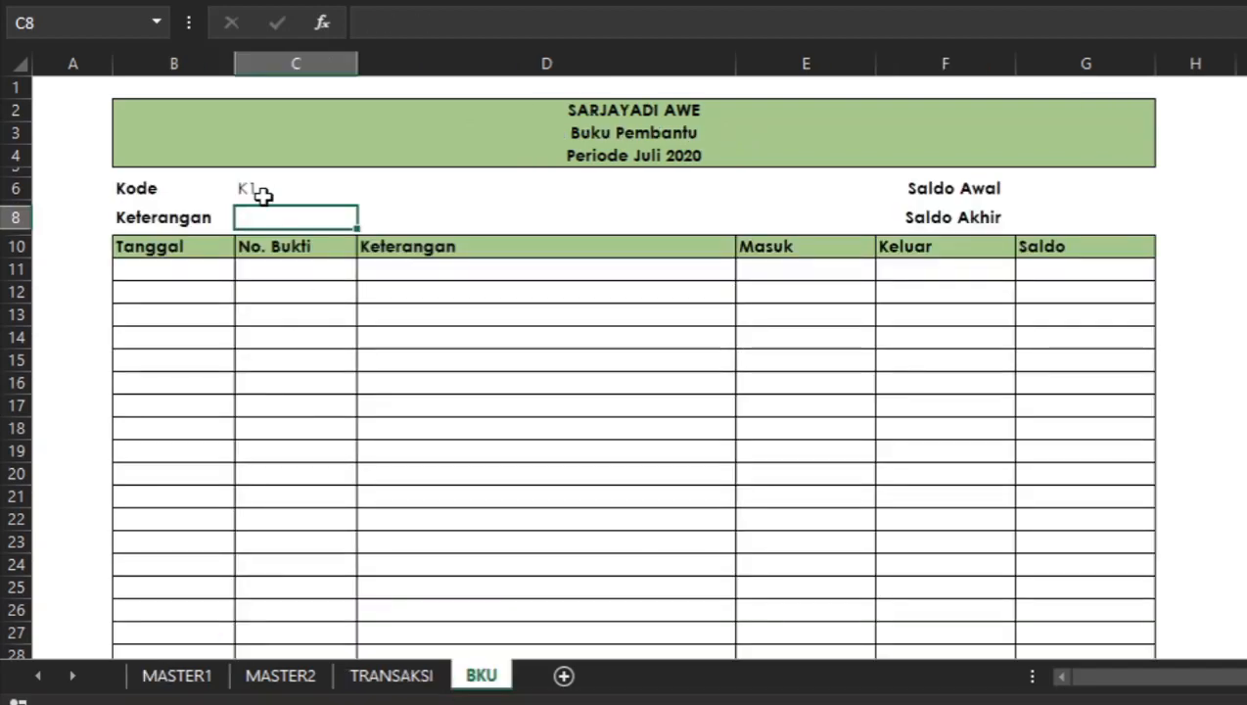
text(=if()
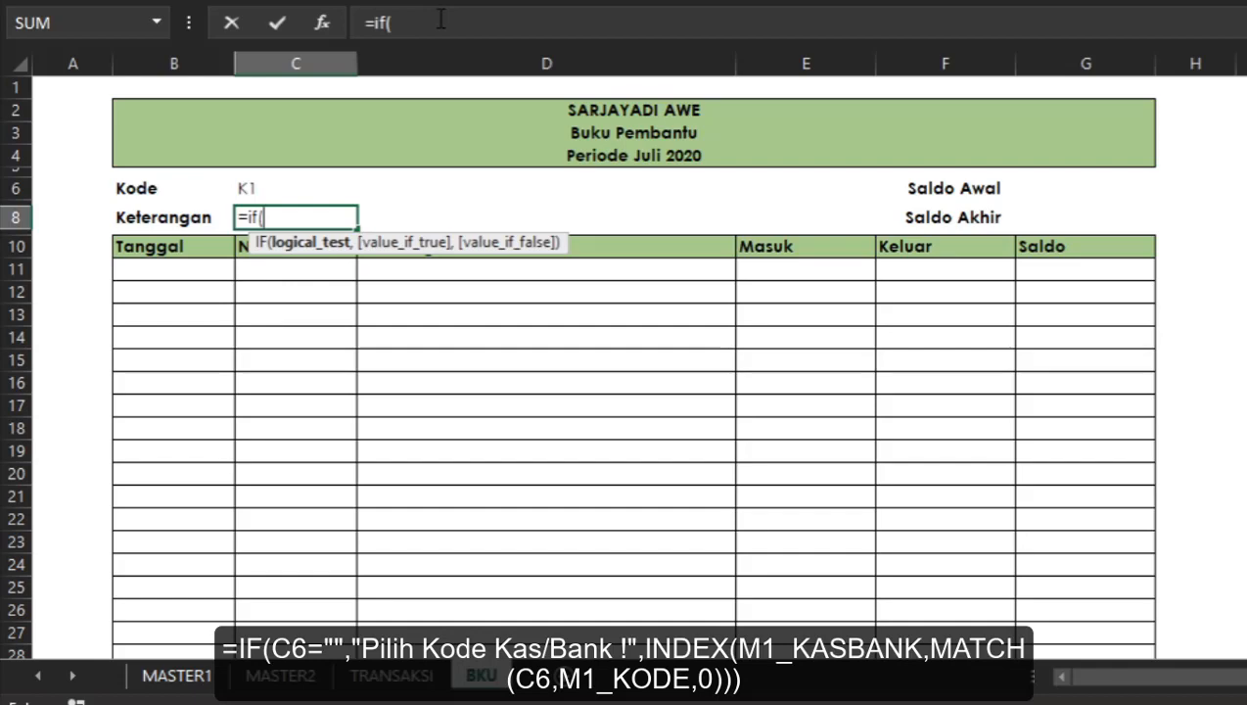
click(441, 20)
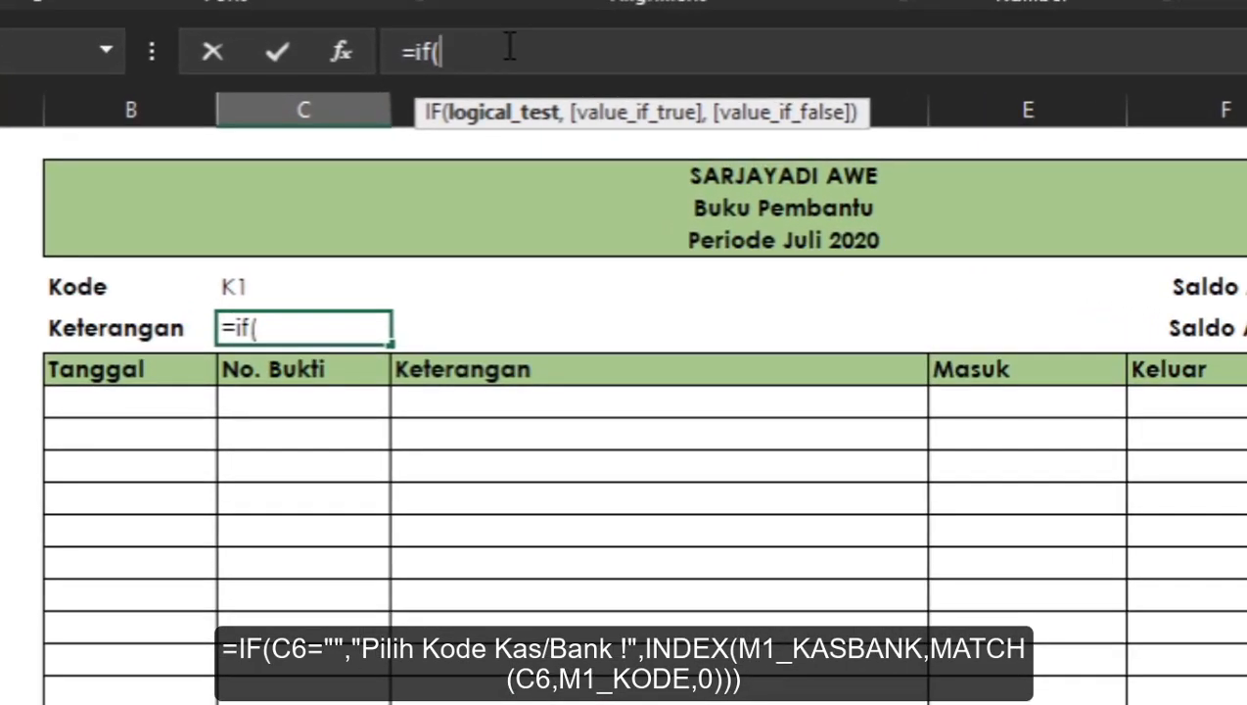
click(318, 290)
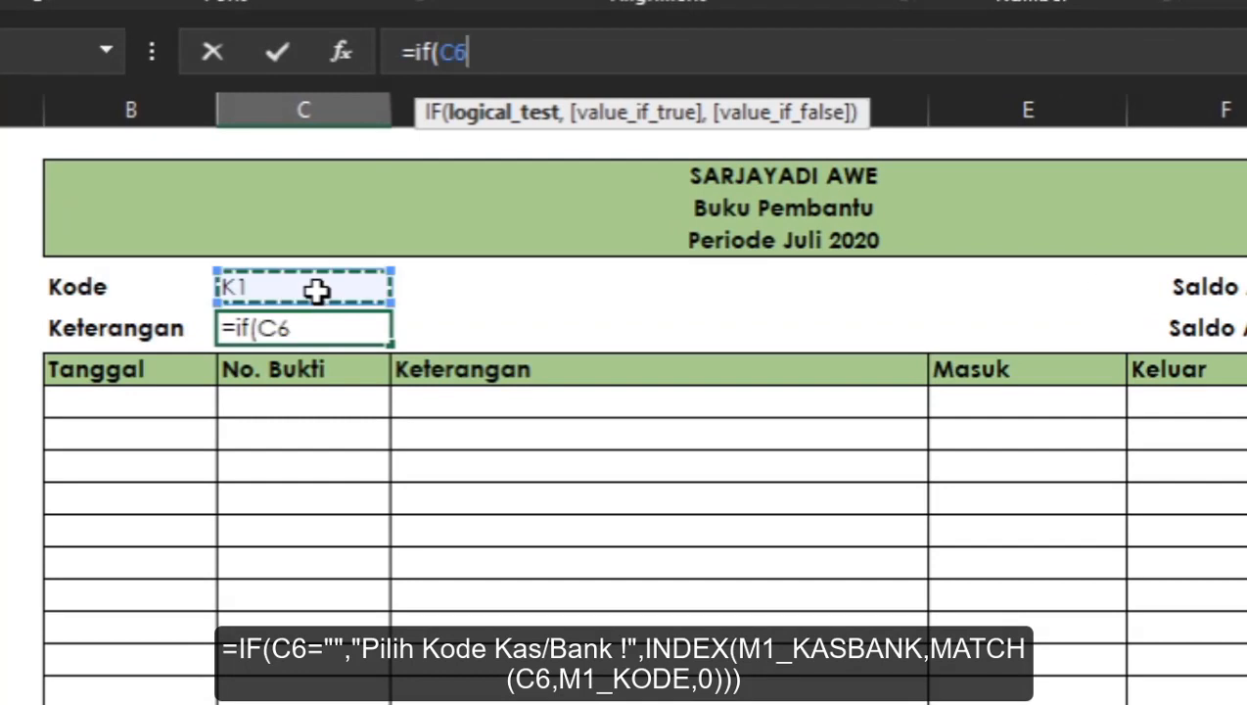
text(="")
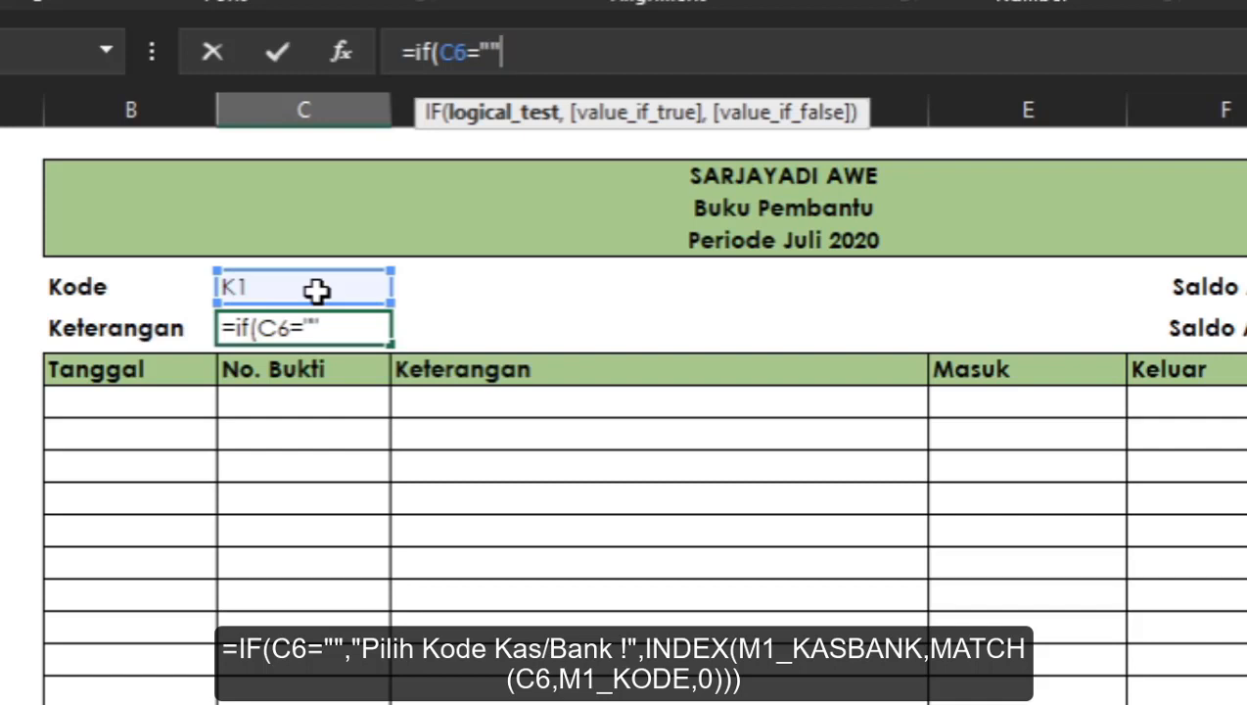
text(,)
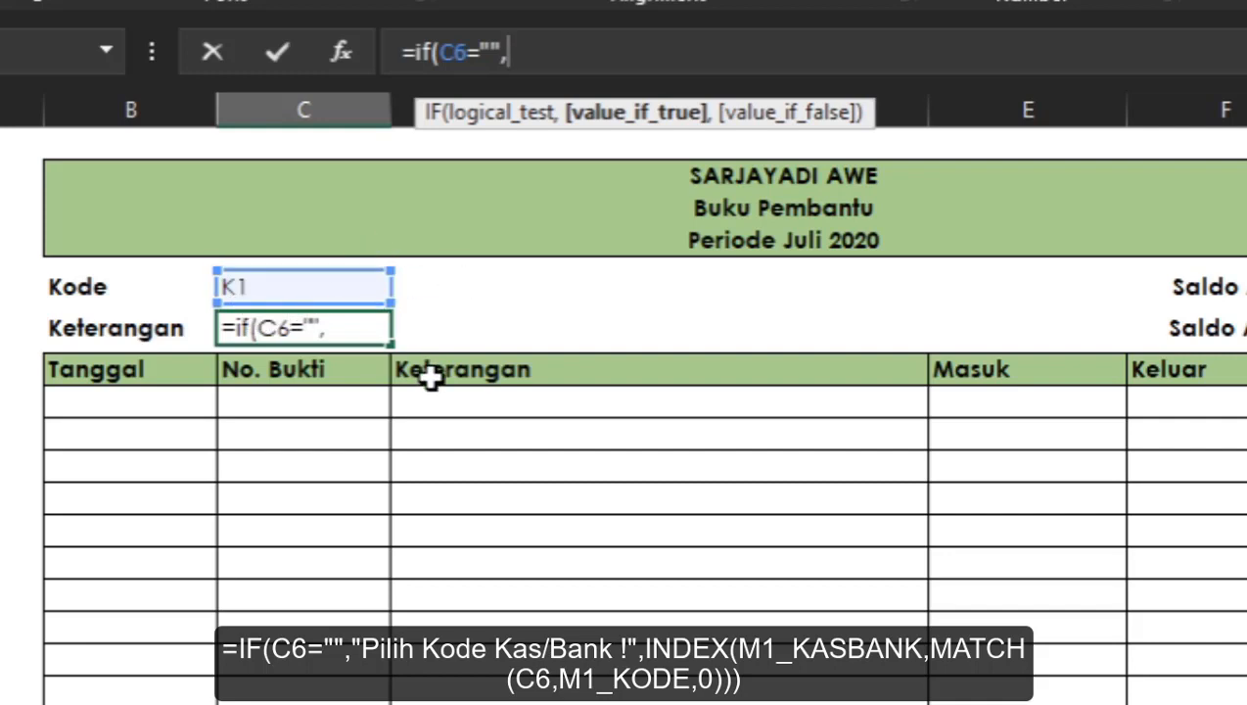
Add "Pilih Kode Kas/Bank !" as the IF formula's true result, followed by a comma.
text("Pi)
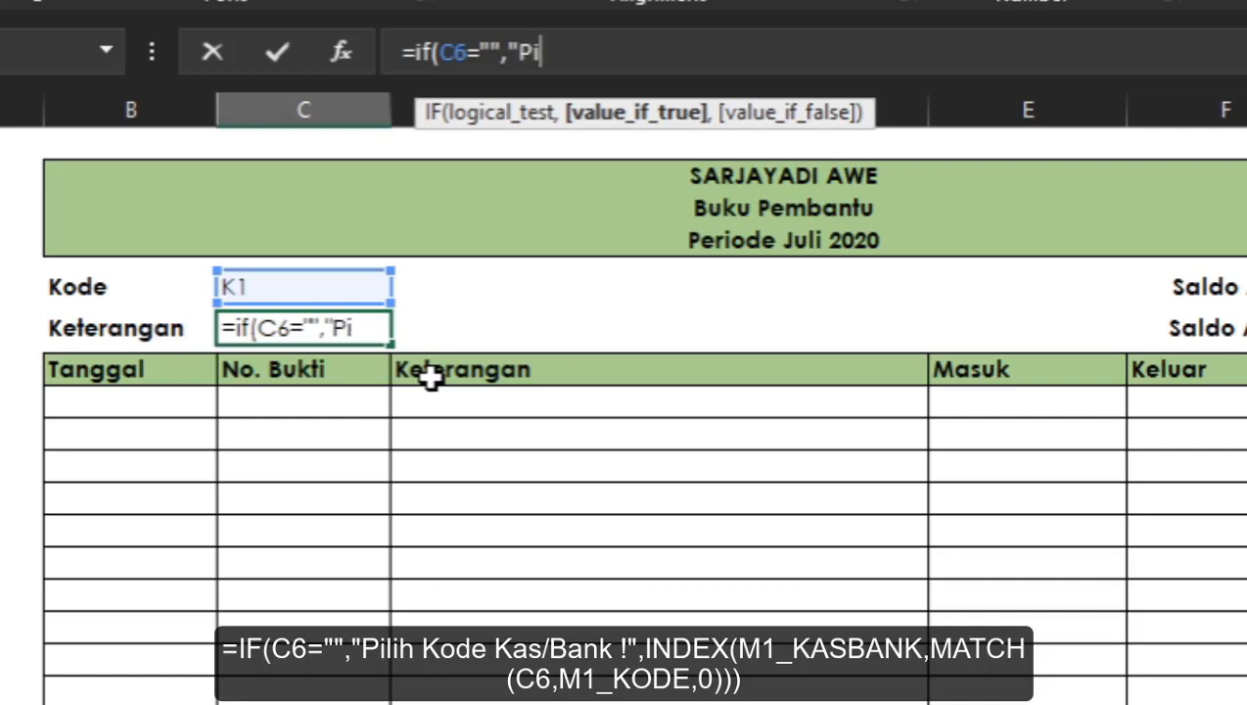
text(lih Kode )
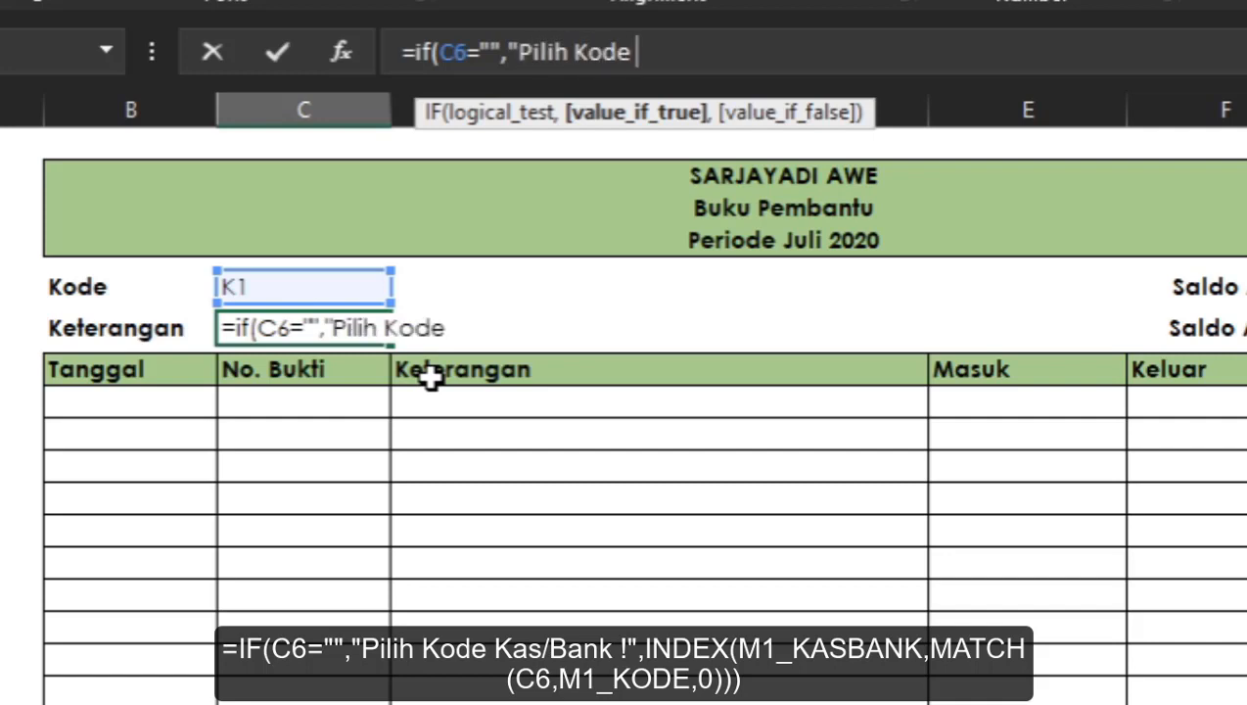
text(Kas/Bank ")
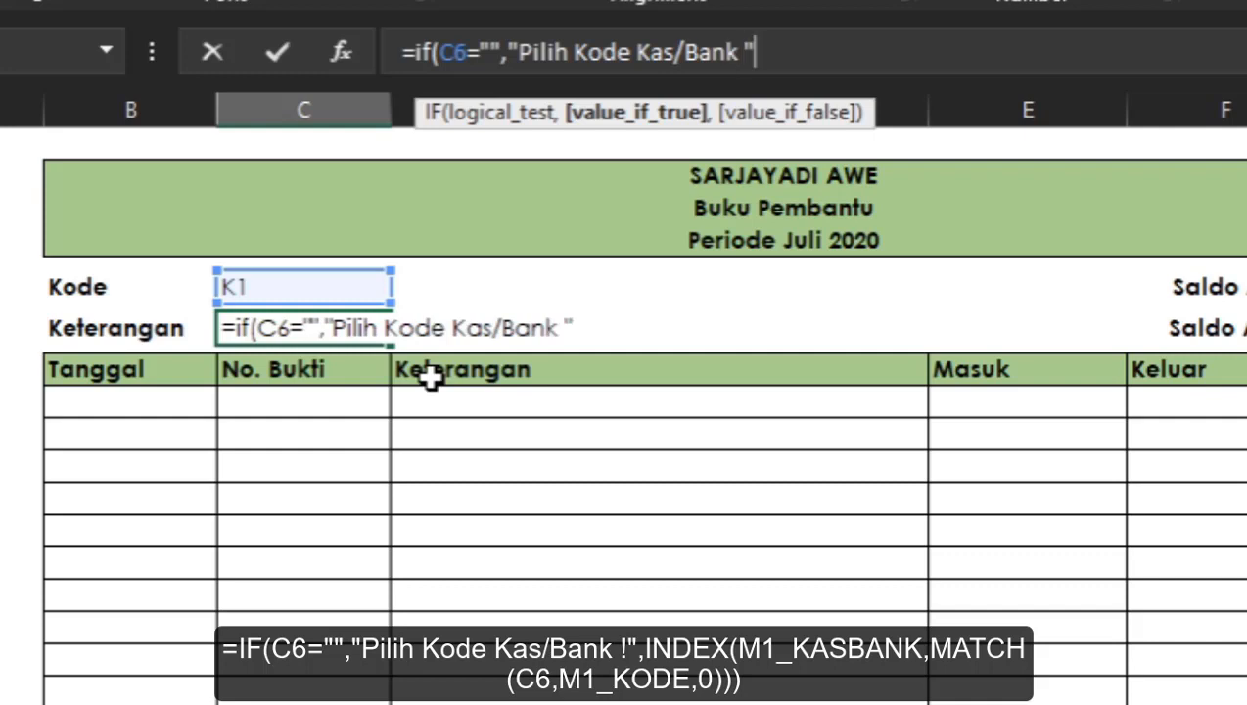
key(BackSpace)
text(!",)
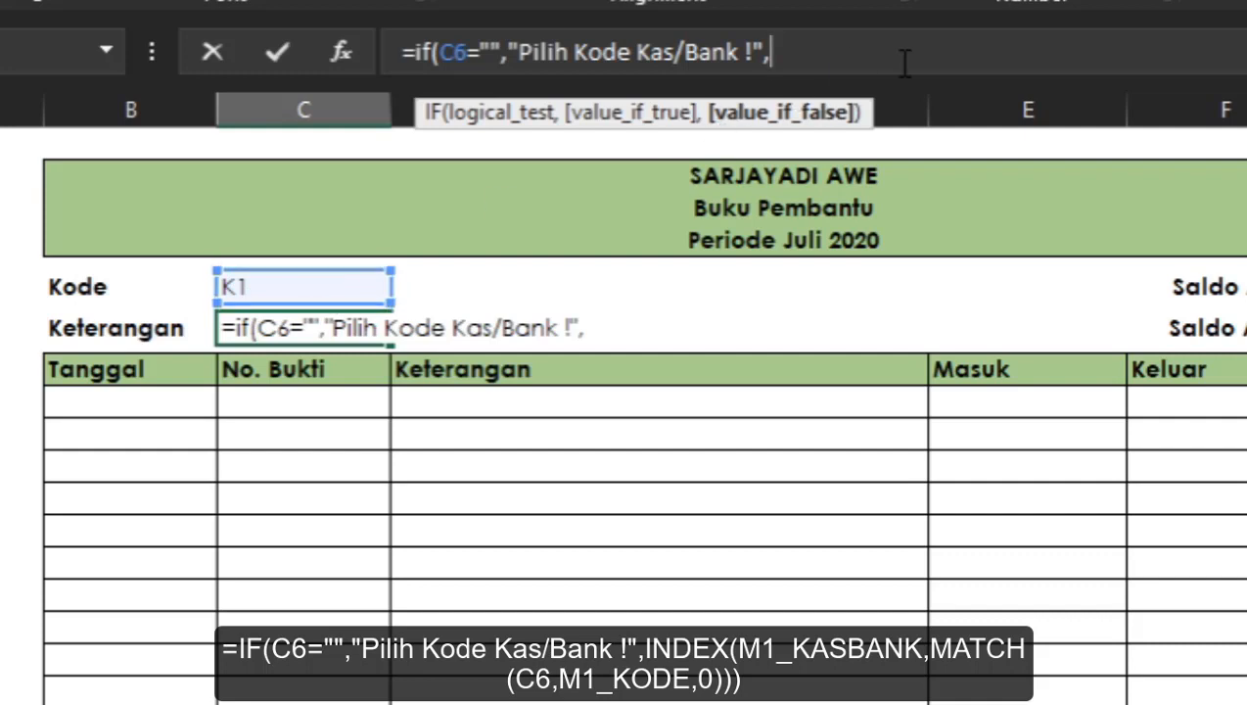
Add INDEX with the M1_KASBANK range as the IF formula's false result, followed by a comma.
text("")
key(BackSpace)
key(BackSpace)
text(in)
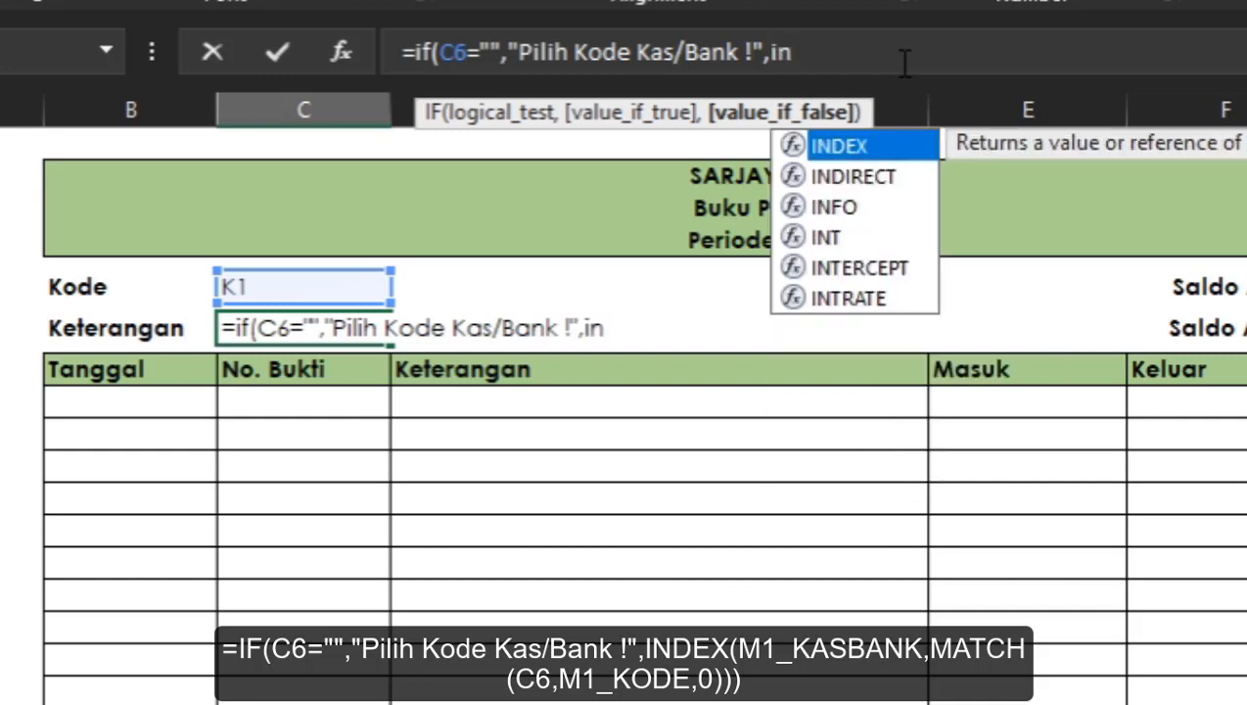
key(Tab)
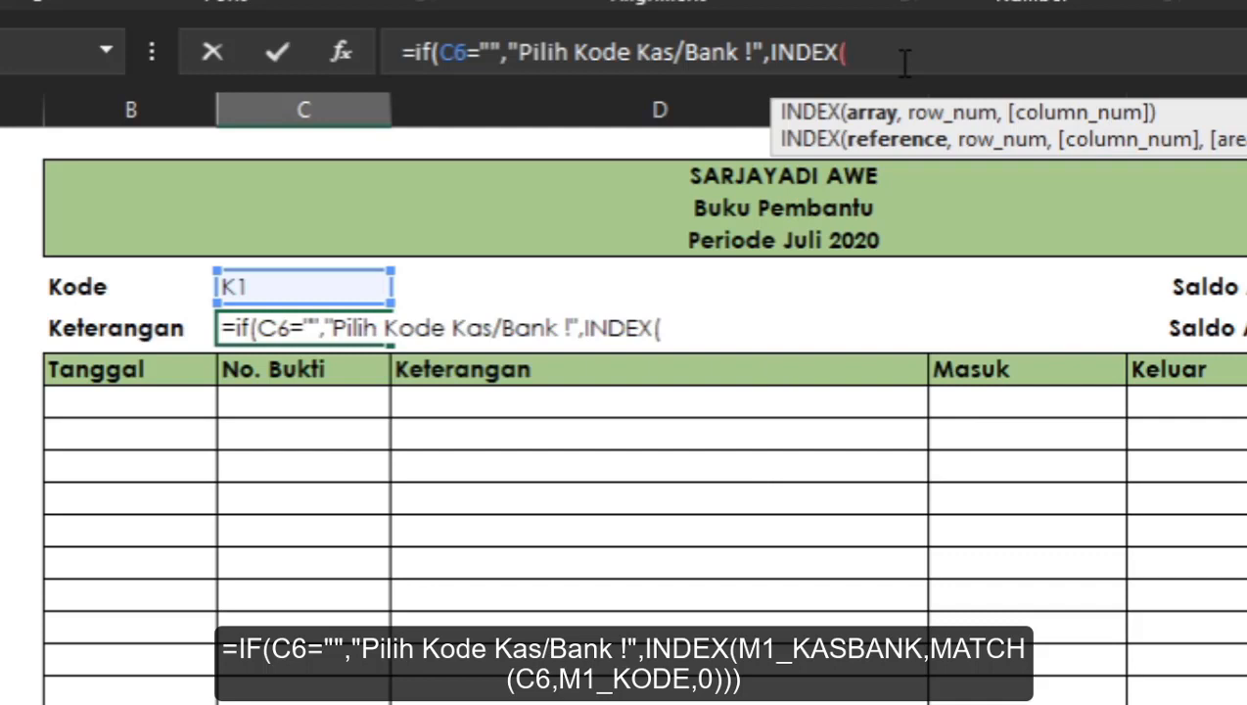
text(m)
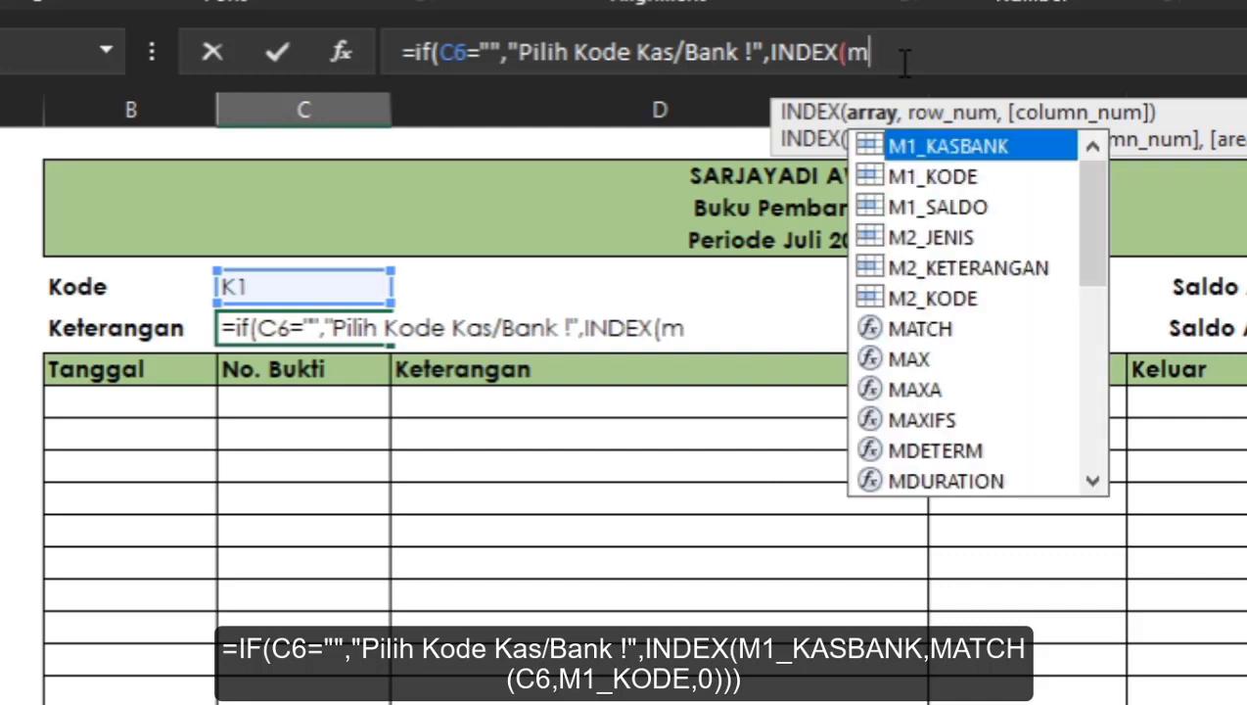
key(Down)
key(Down)
key(Down)
key(Down)
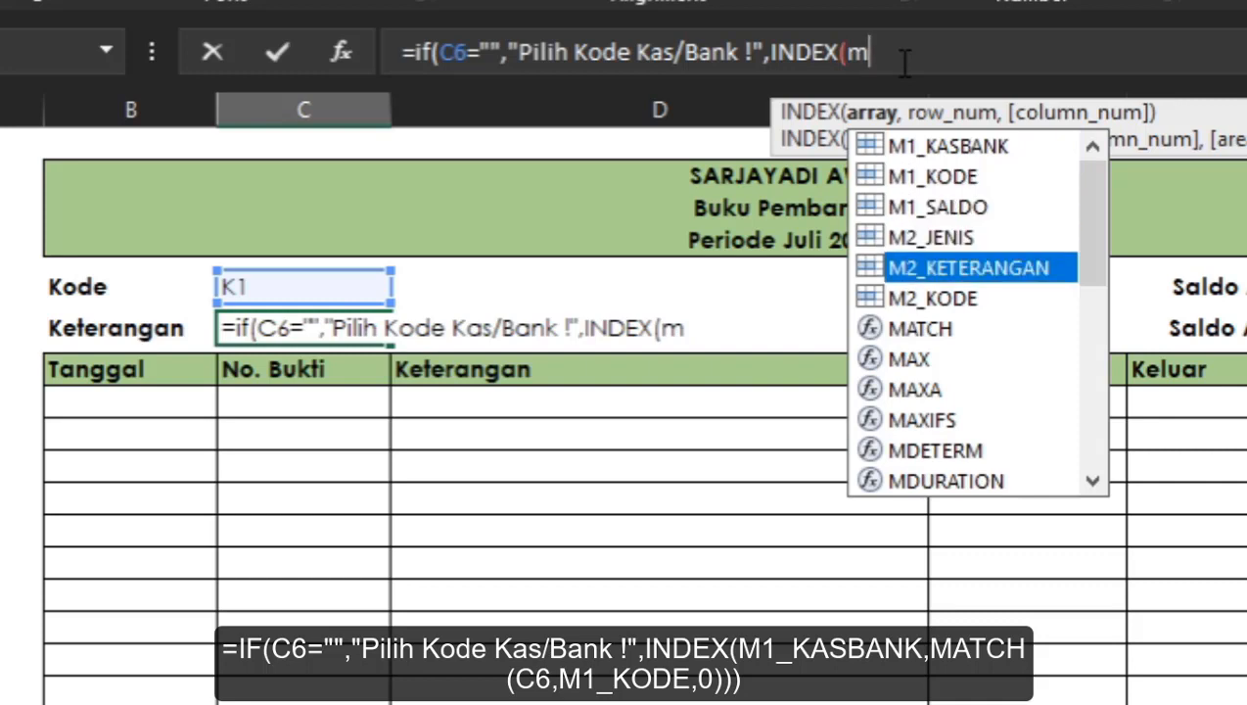
key(Up)
key(Up)
key(Up)
key(Up)
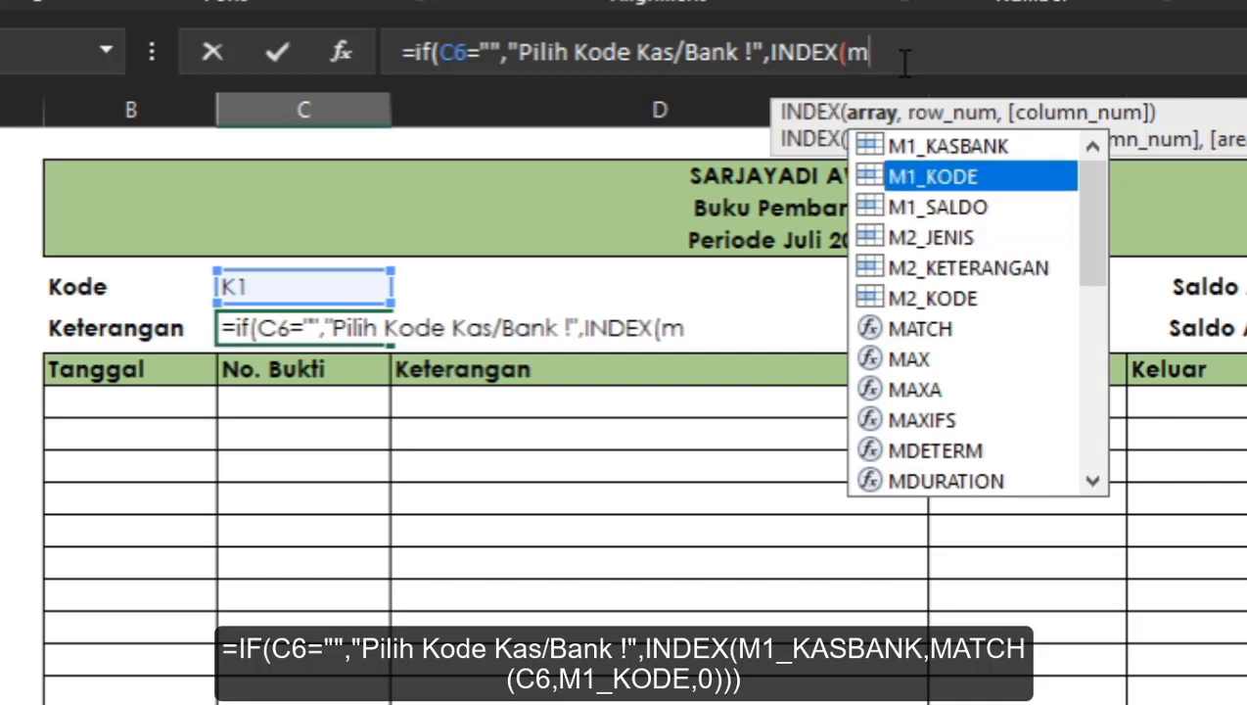
key(Down)
key(Down)
key(Down)
key(Up)
key(Up)
key(Up)
key(Down)
key(Up)
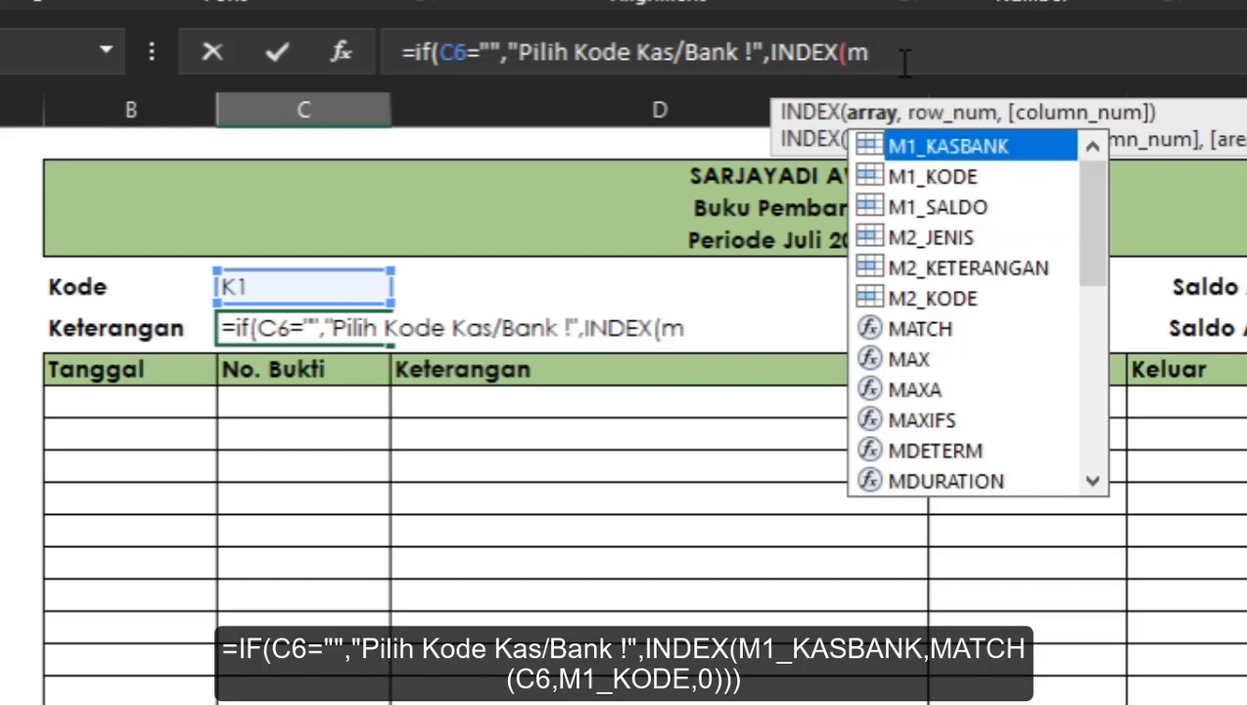
key(Tab)
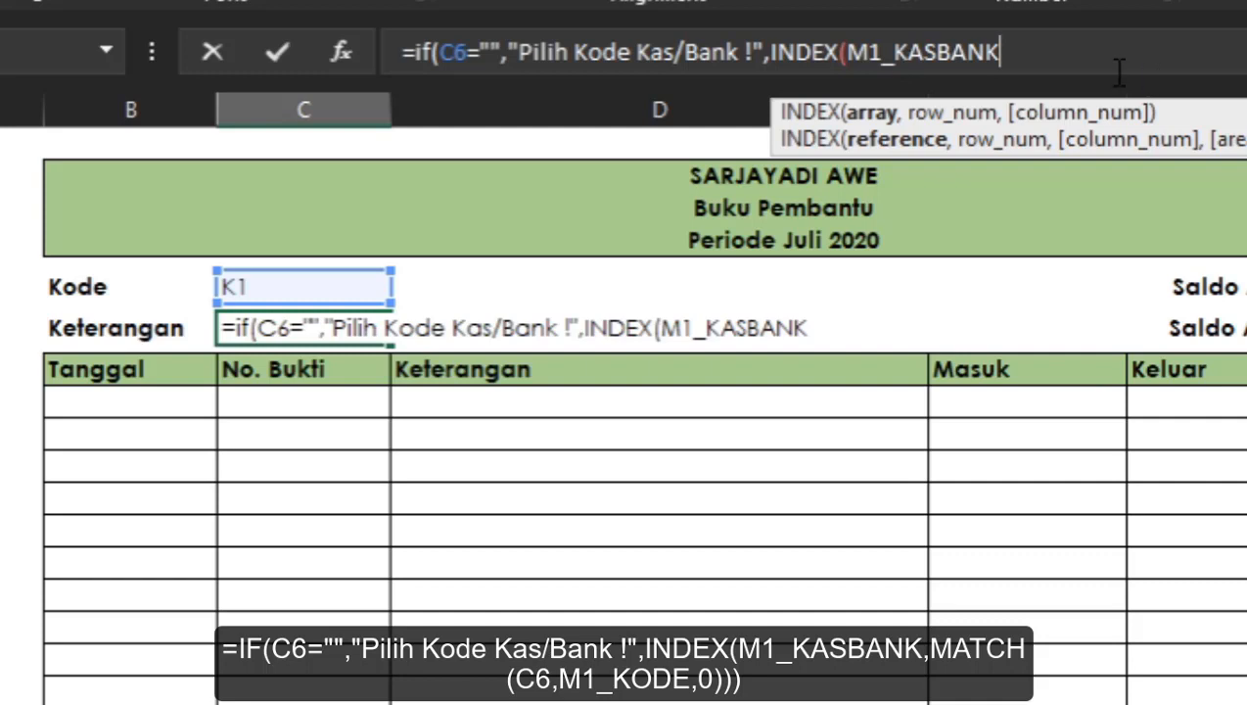
text(,)
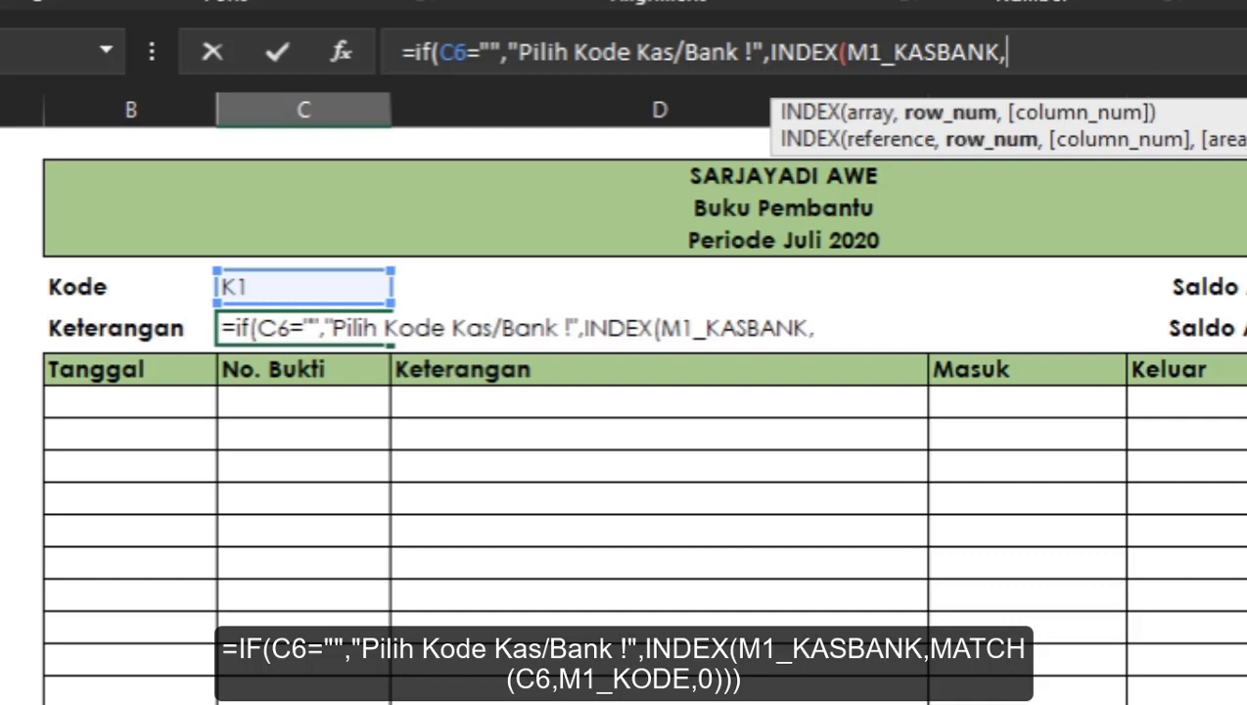
text(matc)
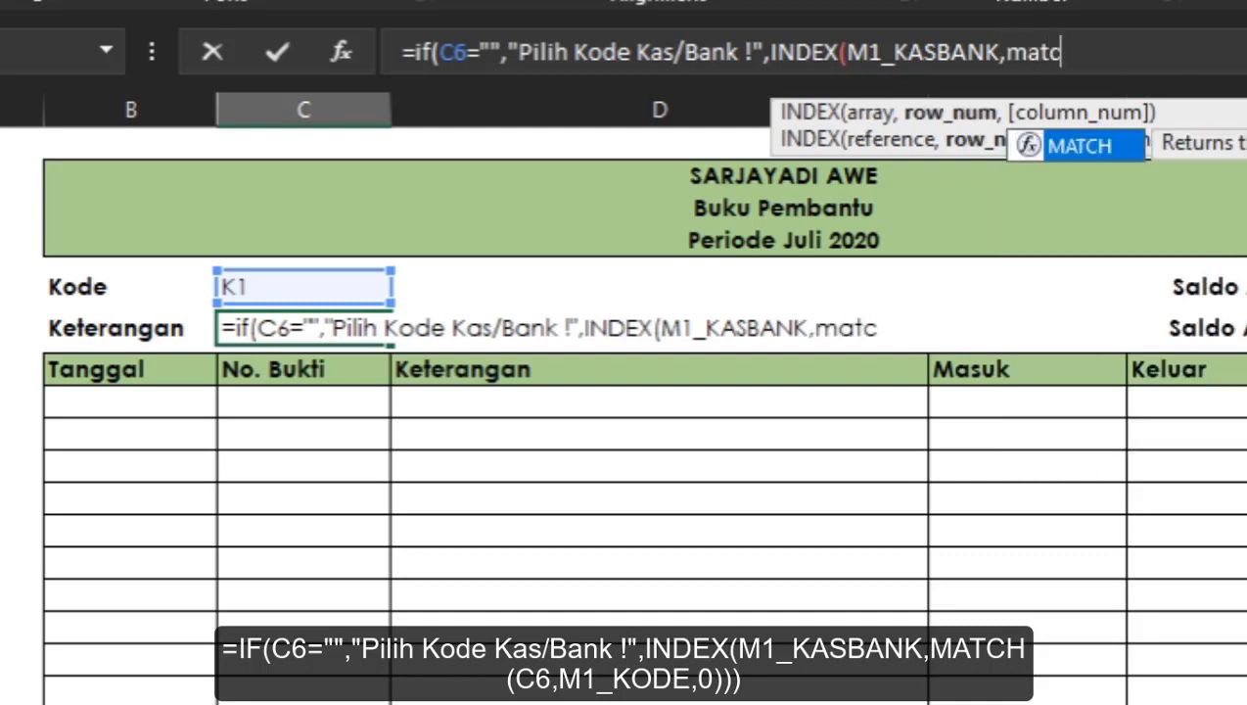
Complete the formula with MATCH(C6,M1_KODE,0), close both parentheses, enter it and accept the suggested correction.
key(Tab)
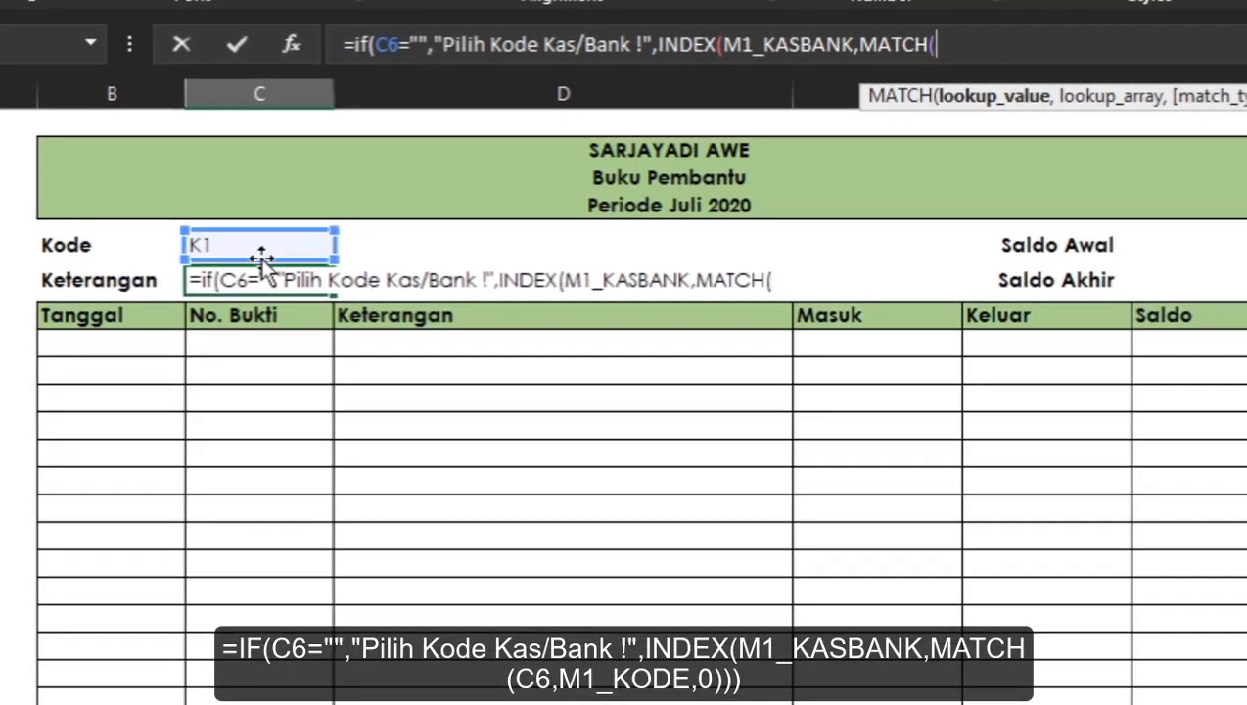
click(257, 246)
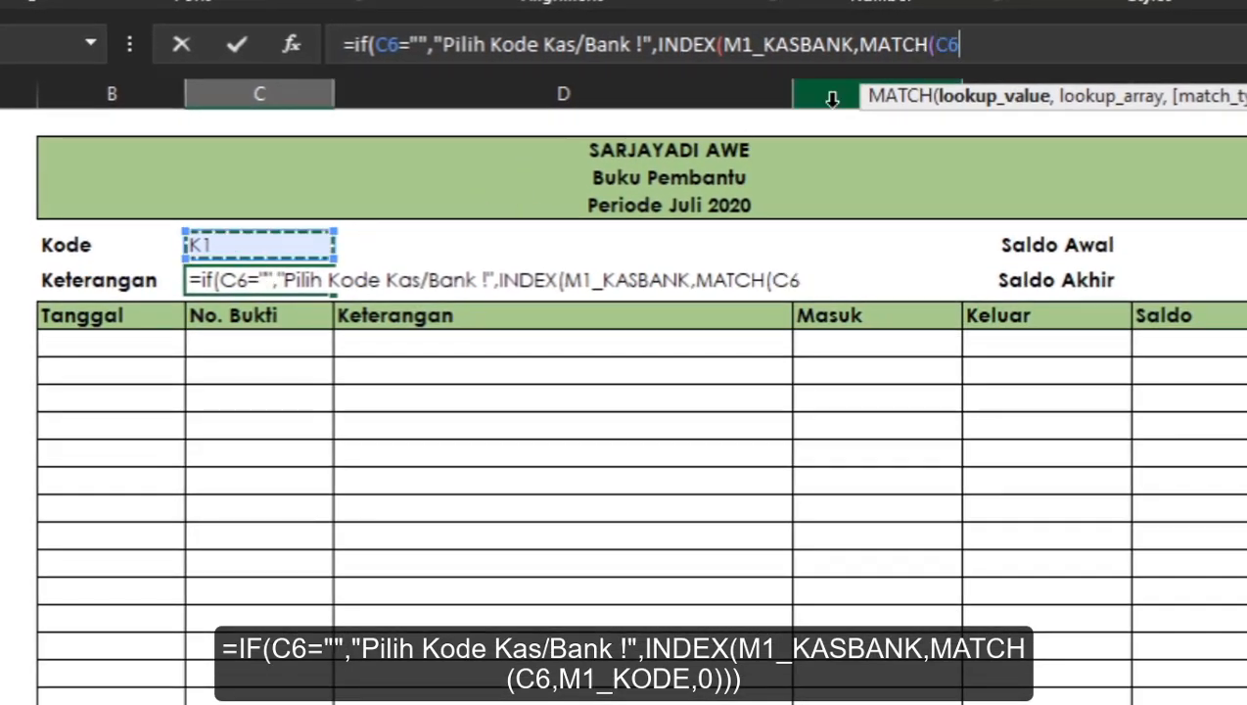
text(,)
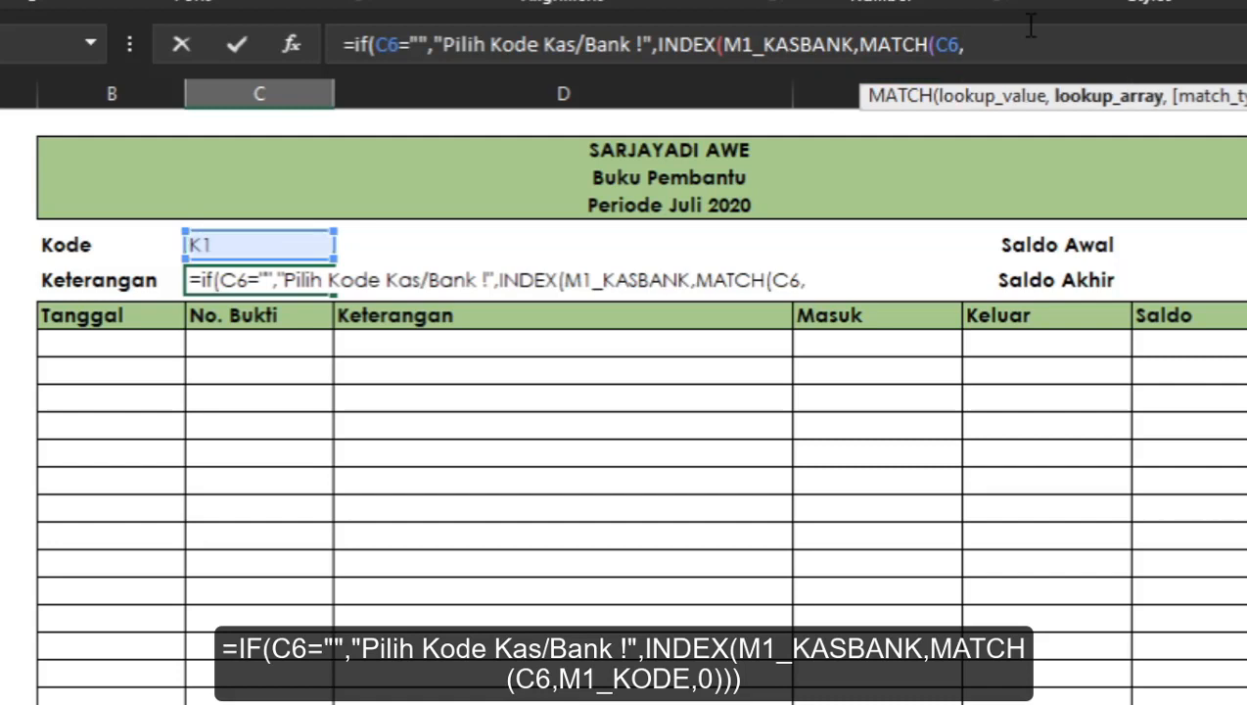
text(m)
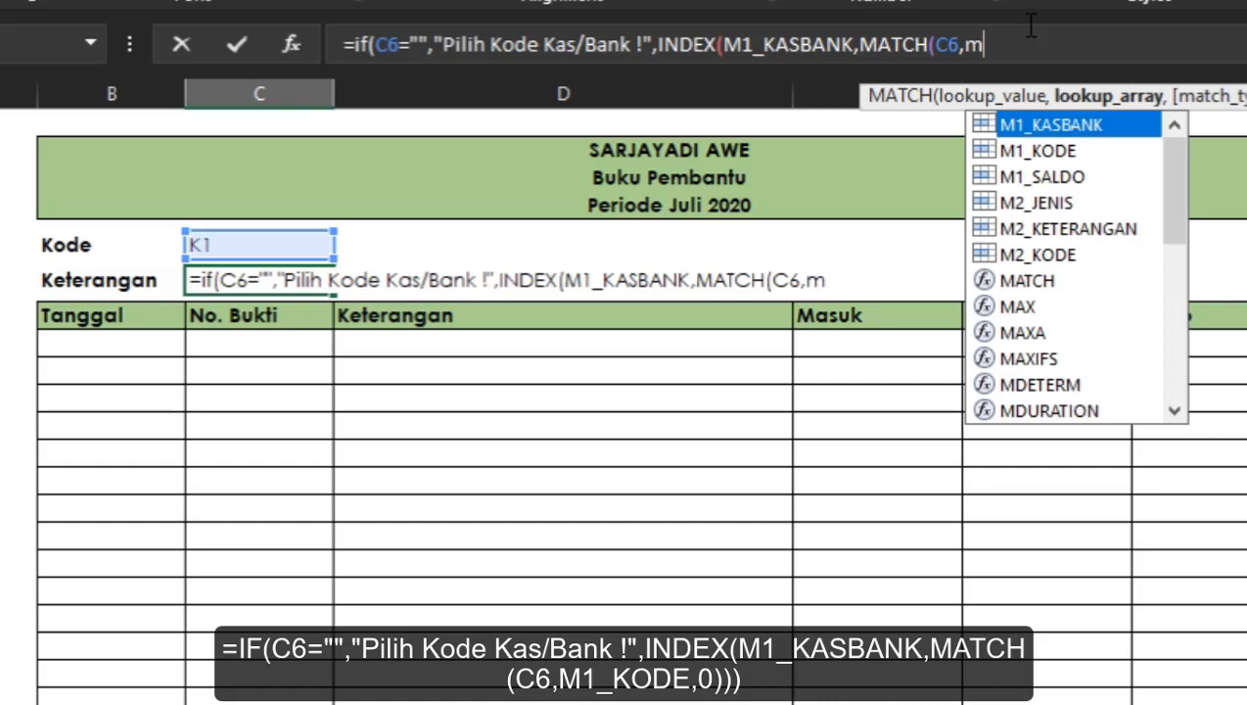
key(Down)
key(Tab)
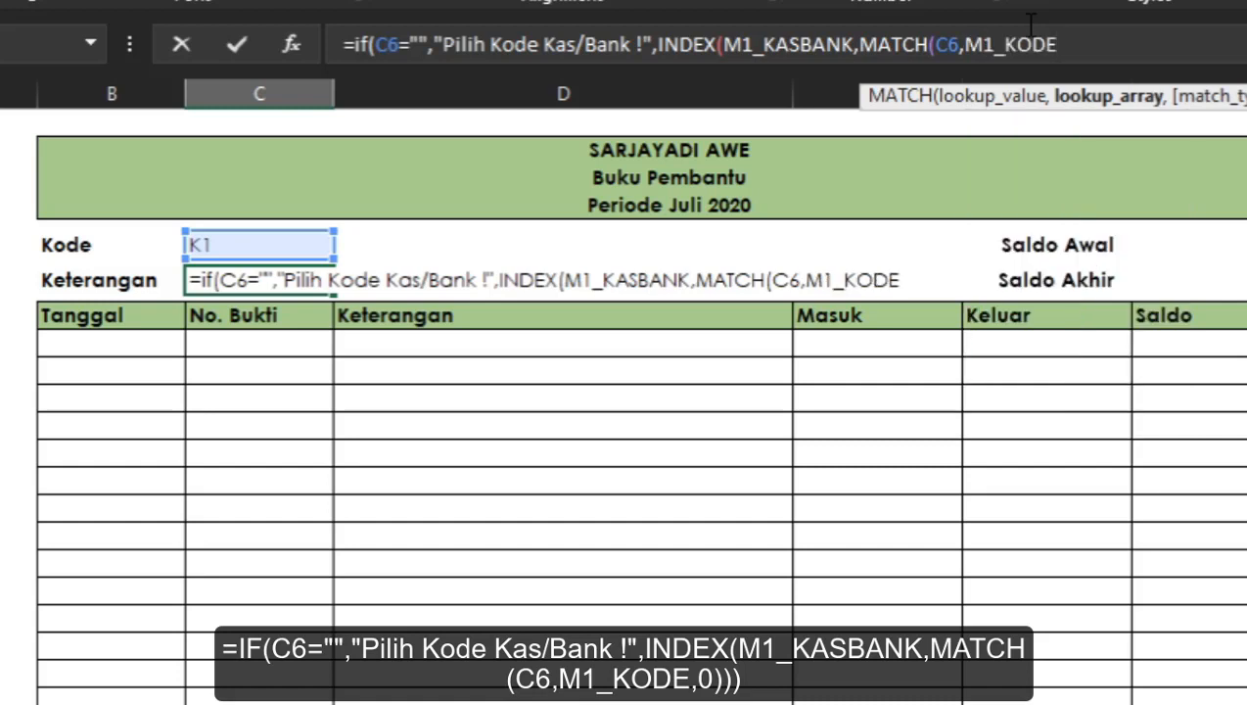
text(,)
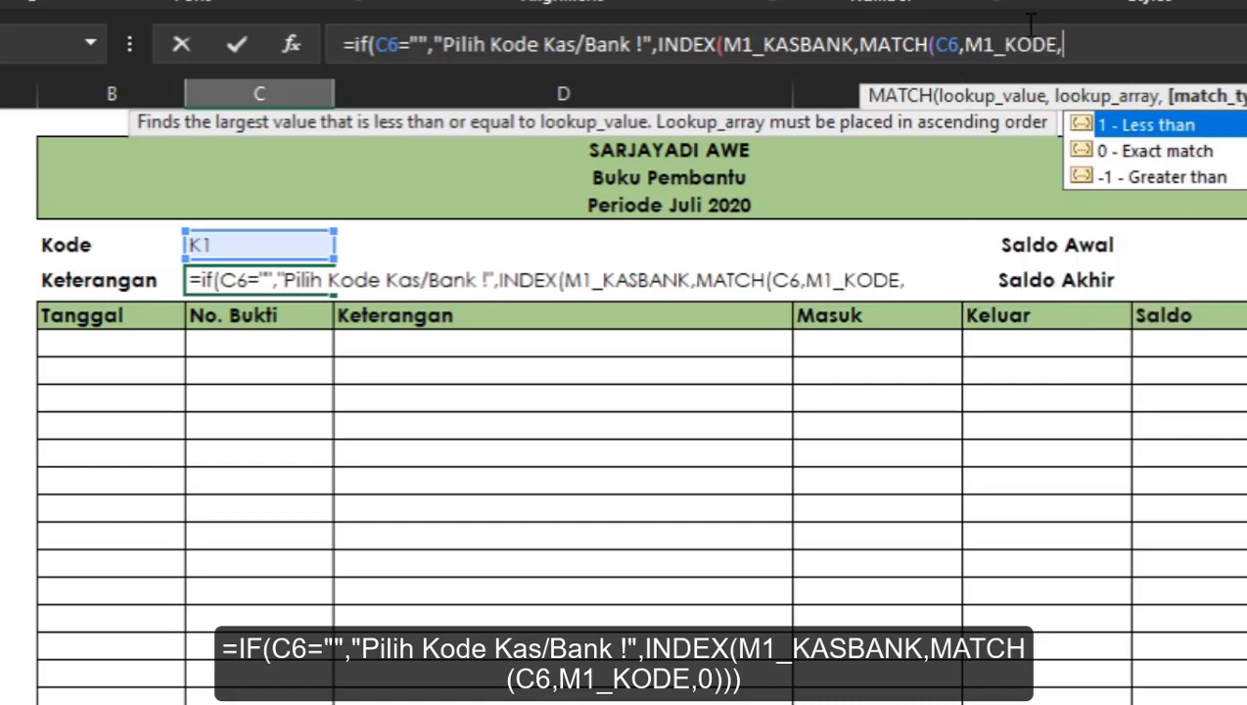
text(0))
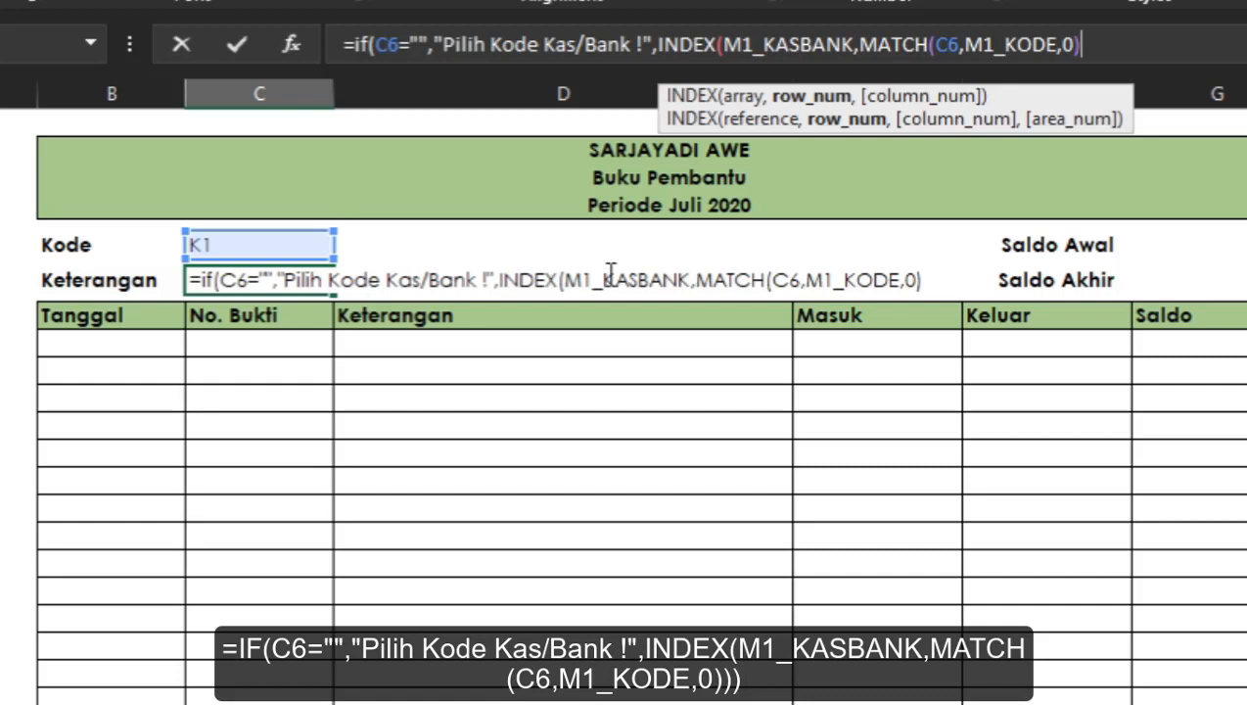
text())
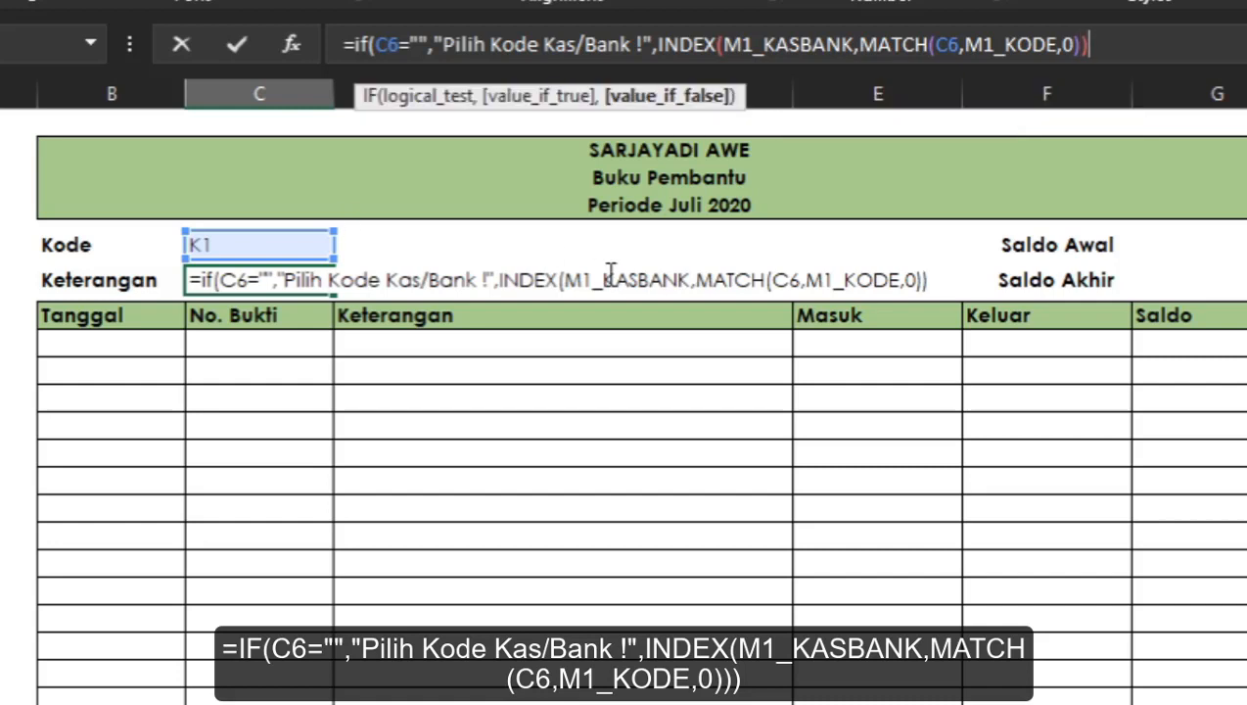
key(Return)
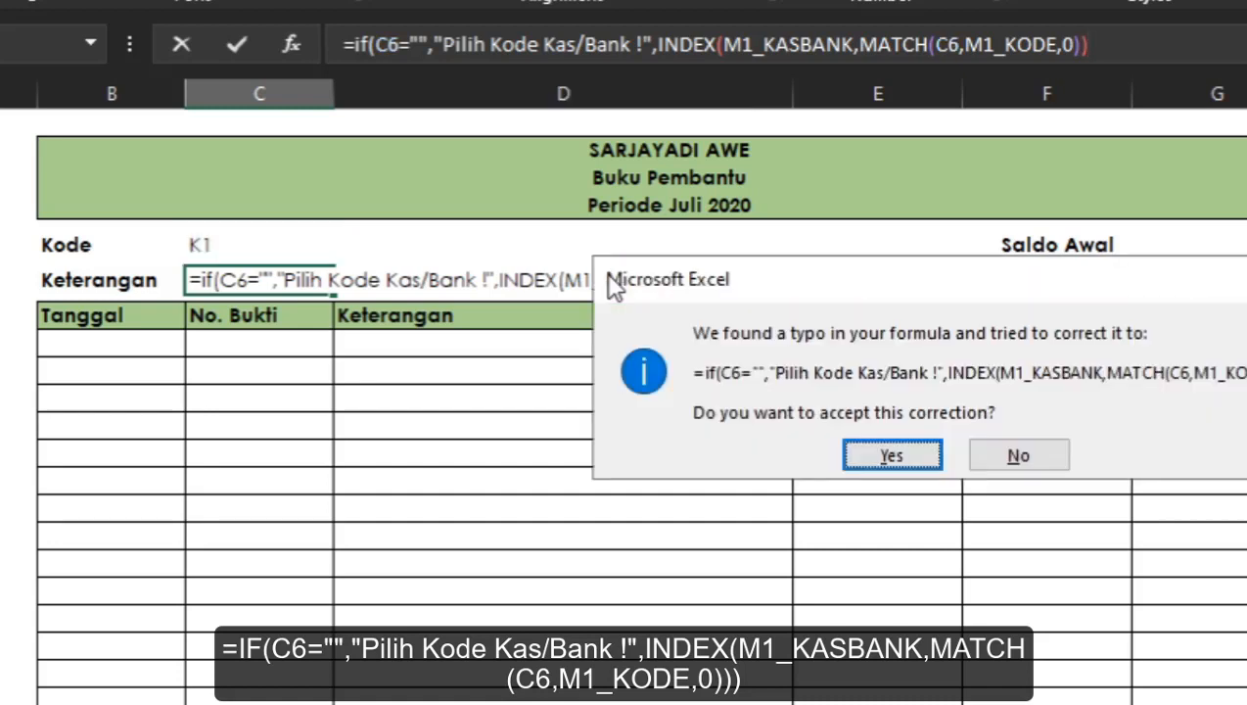
click(920, 460)
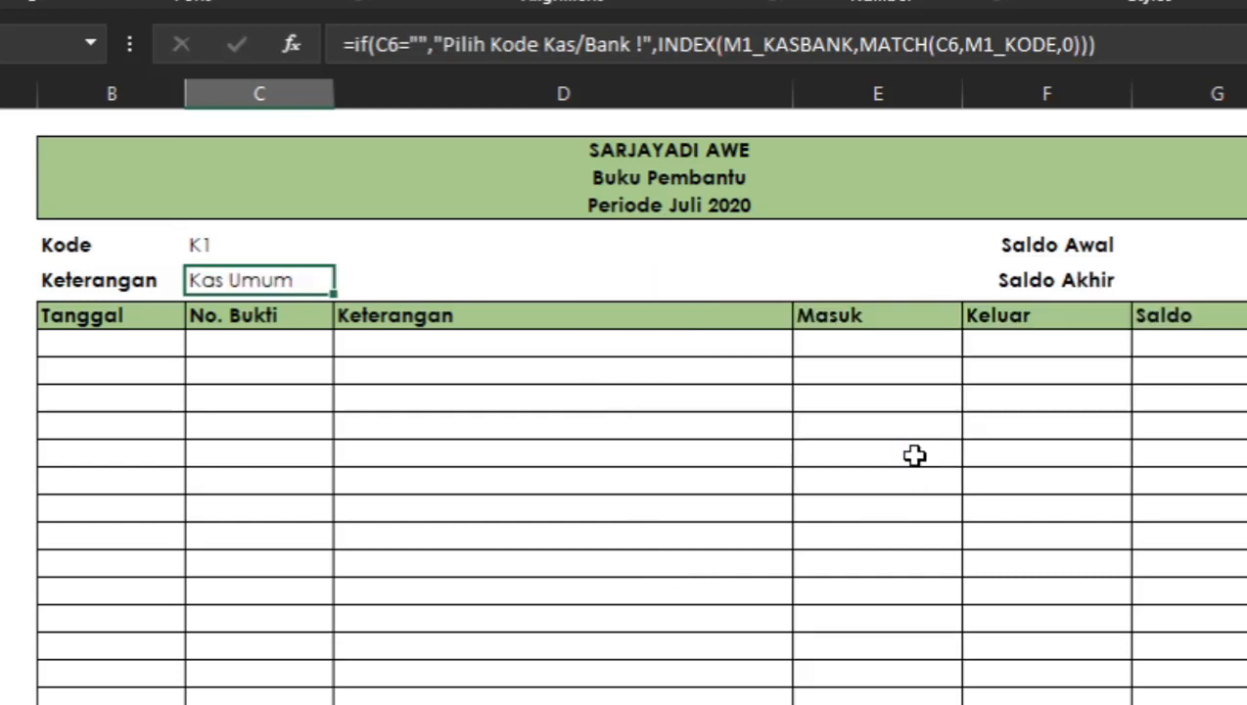
Clear the Kode cell to test the Keterangan formula's empty-code message.
click(244, 261)
click(246, 244)
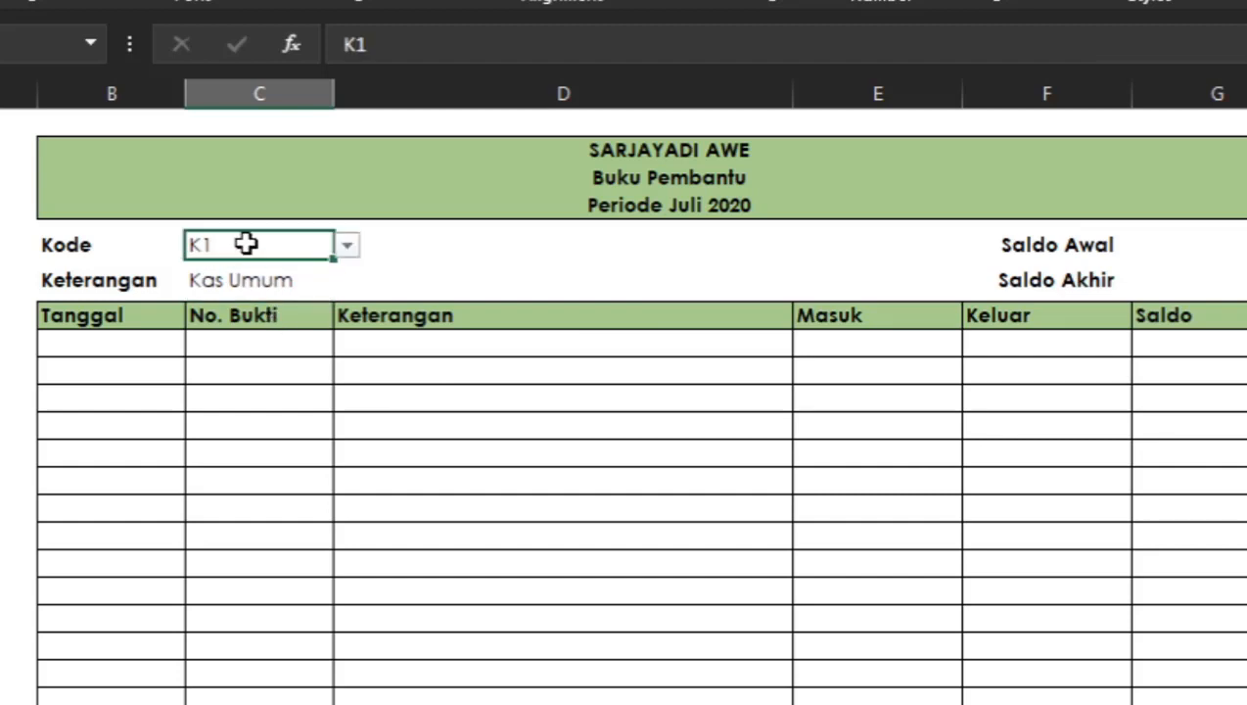
key(Delete)
click(337, 276)
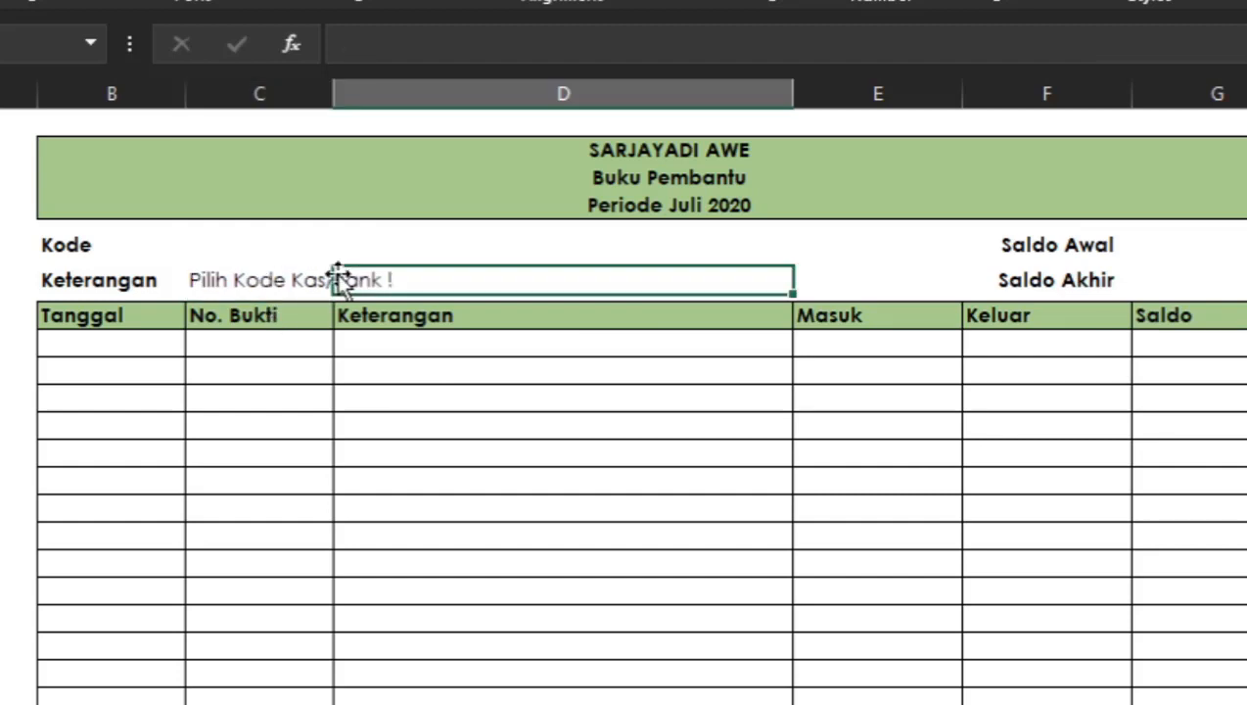
click(259, 281)
click(245, 250)
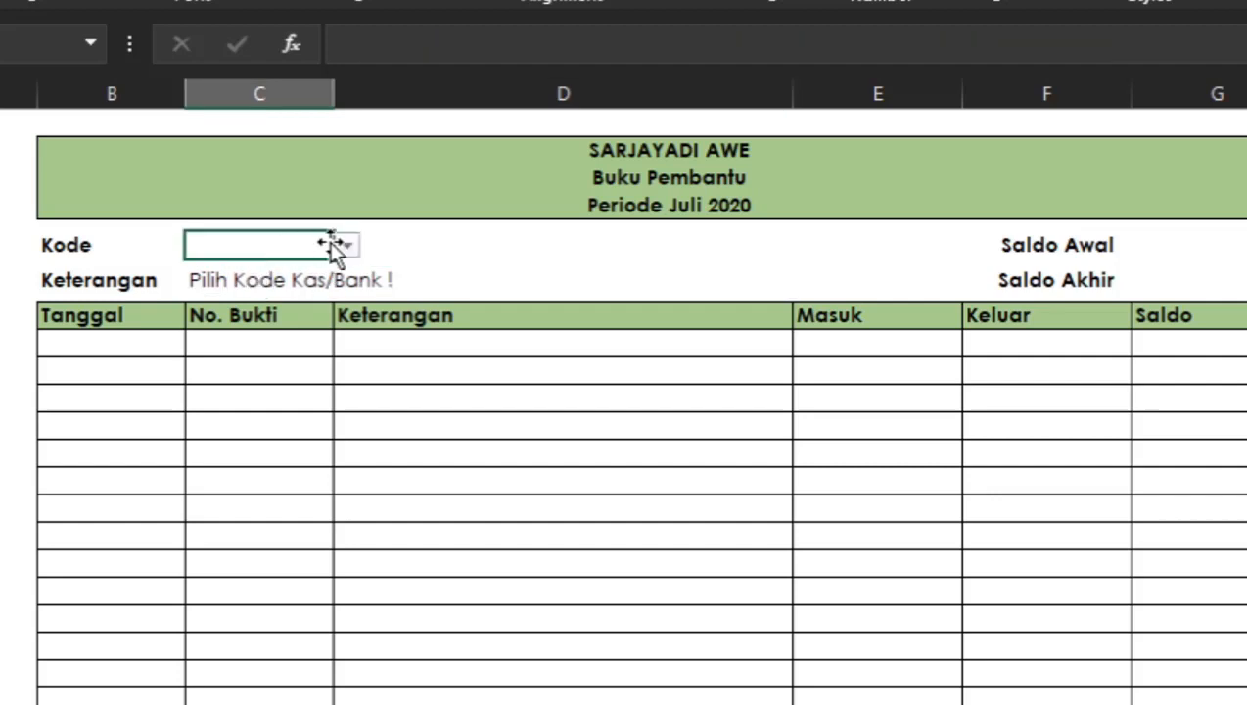
Pick codes from the Kode dropdown list, trying K2 and ending with K1.
click(350, 242)
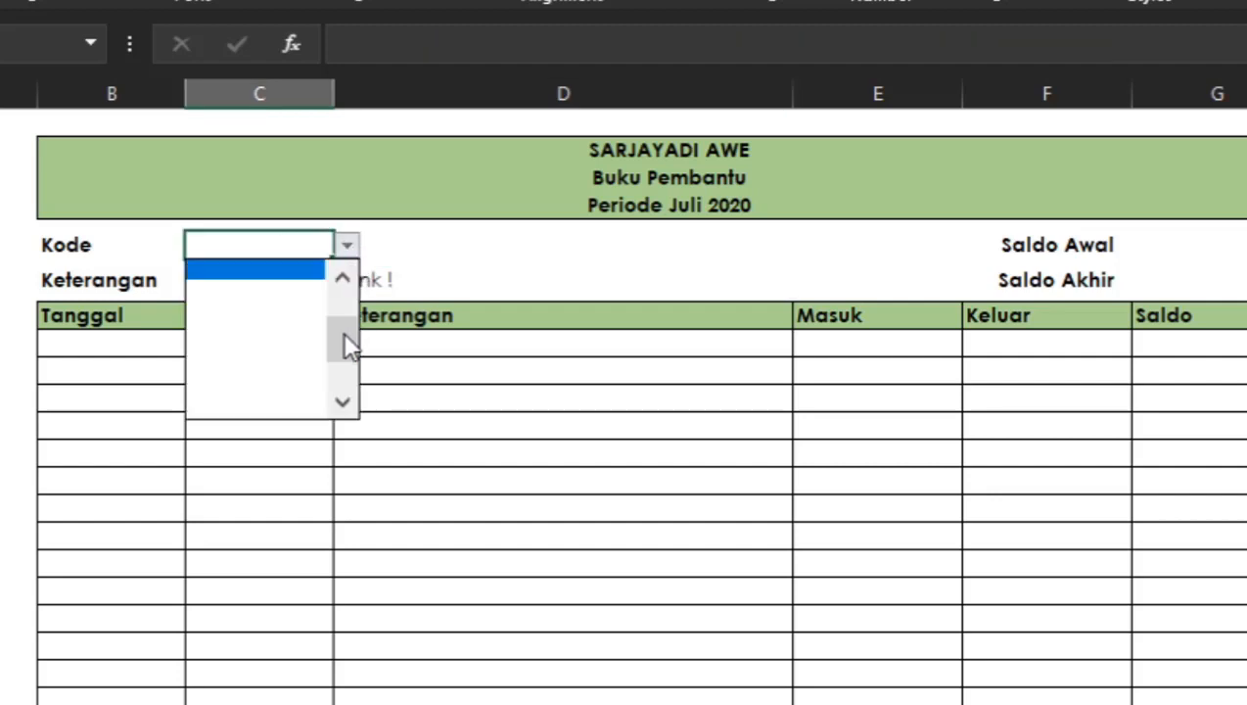
click(342, 278)
click(271, 270)
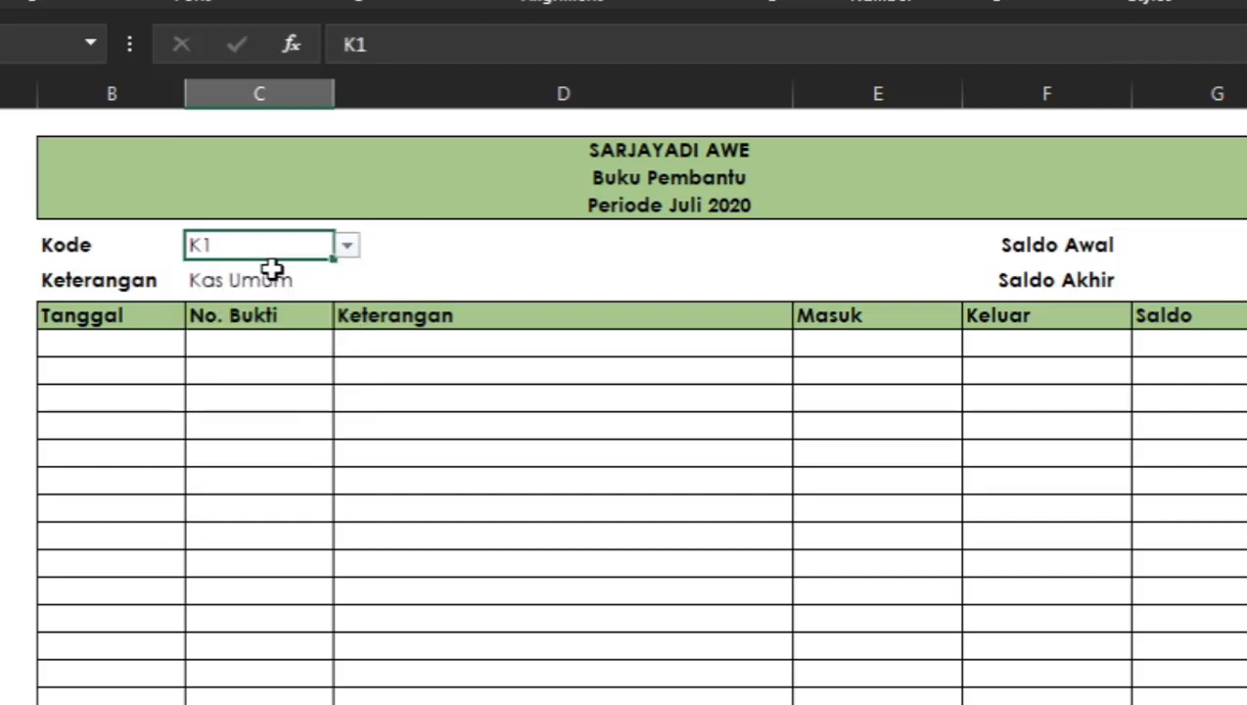
click(349, 245)
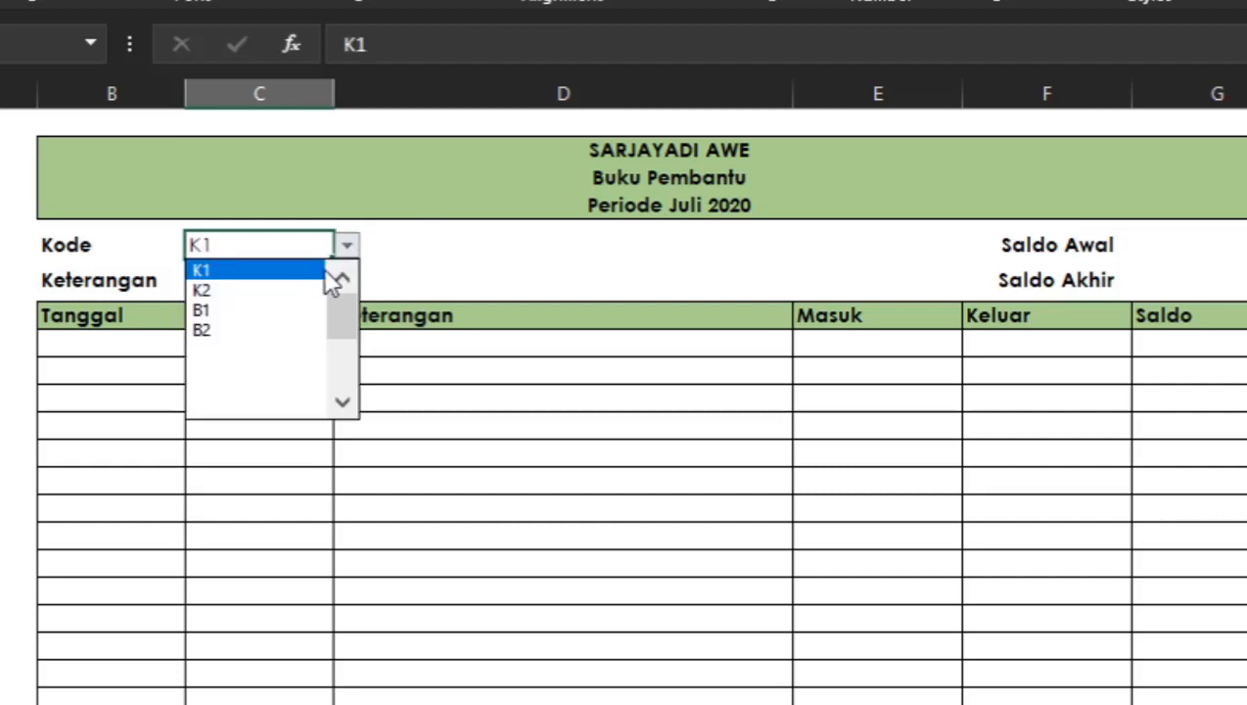
click(323, 289)
click(348, 246)
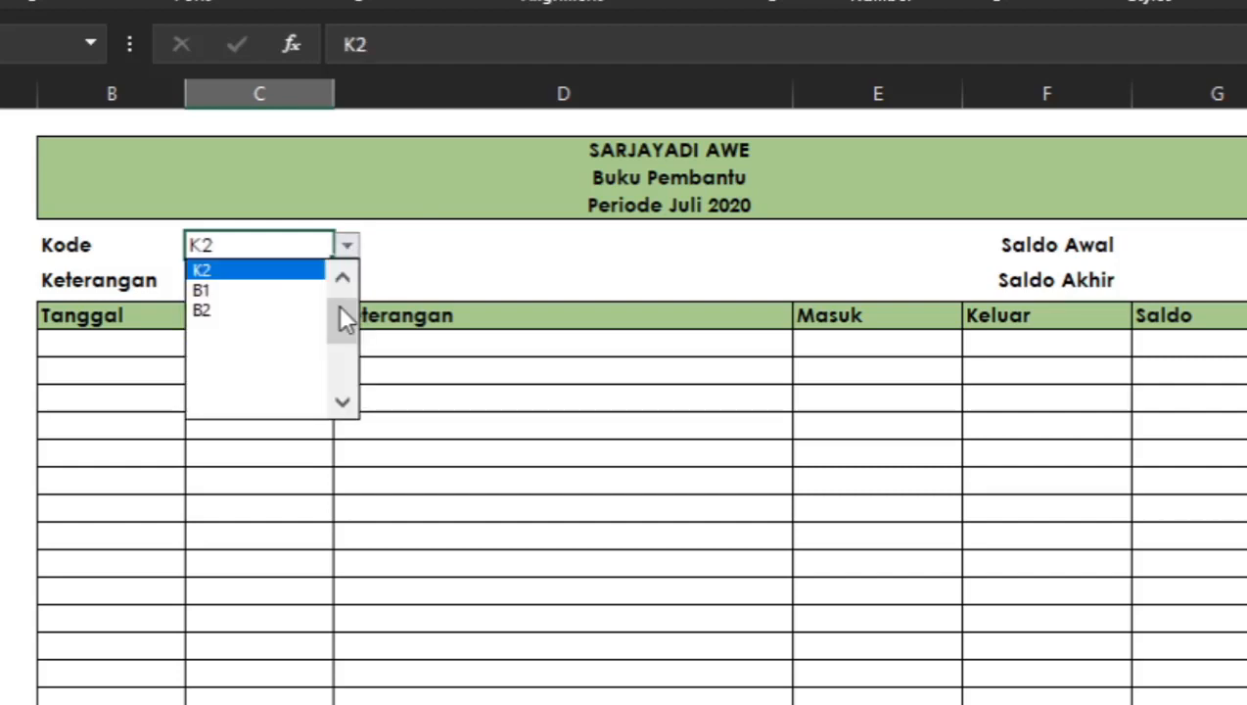
click(340, 277)
click(286, 268)
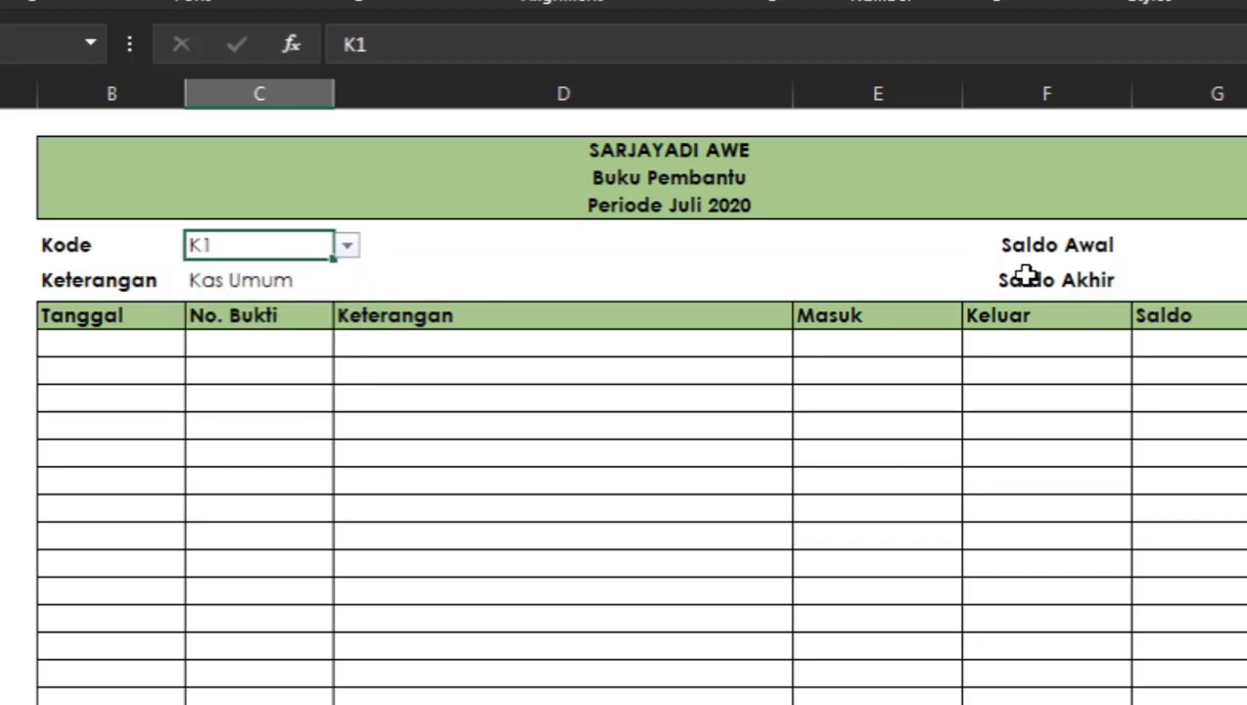
Check the range name of the Saldo Awal column on MASTER1, then return to the BKU sheet.
click(1214, 238)
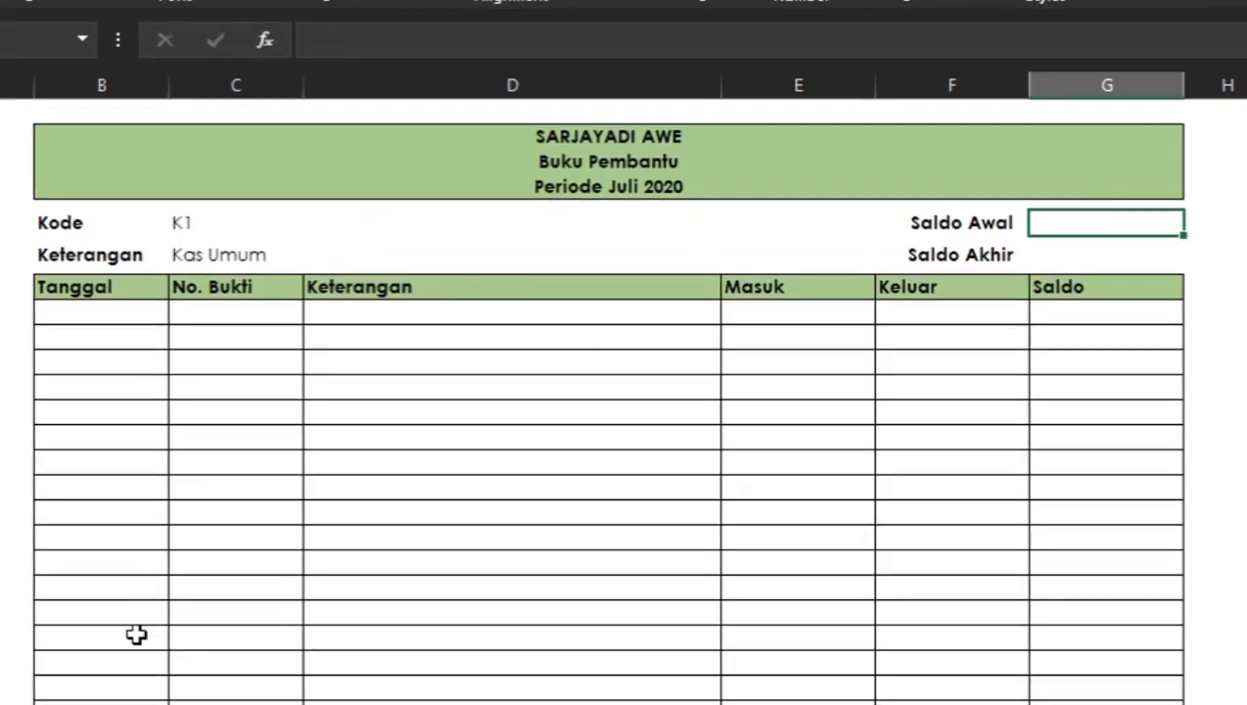
click(144, 703)
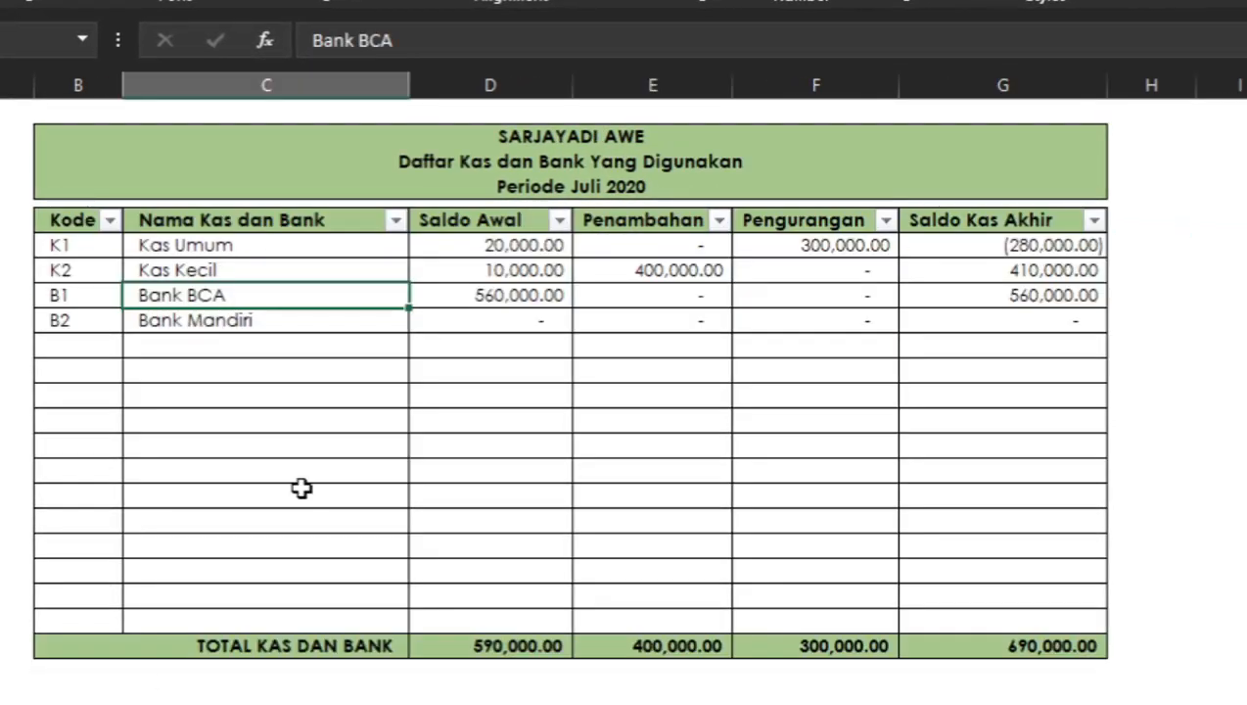
drag(504, 245, 575, 623)
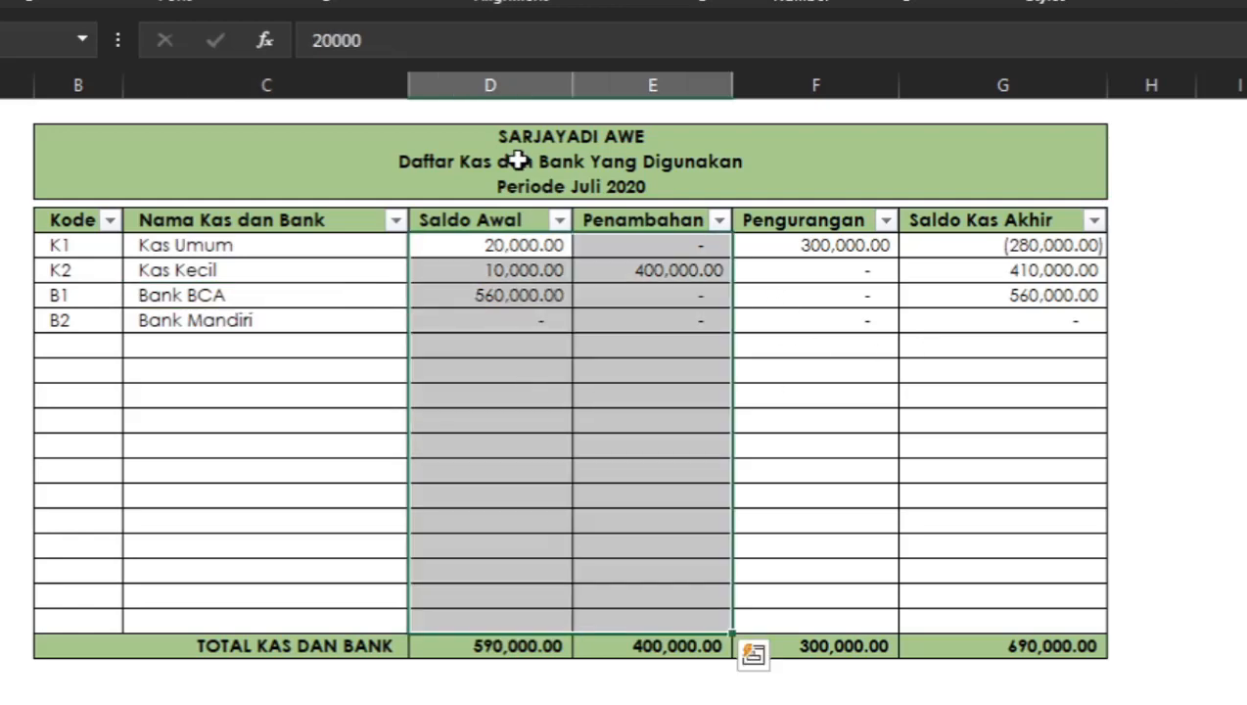
click(497, 86)
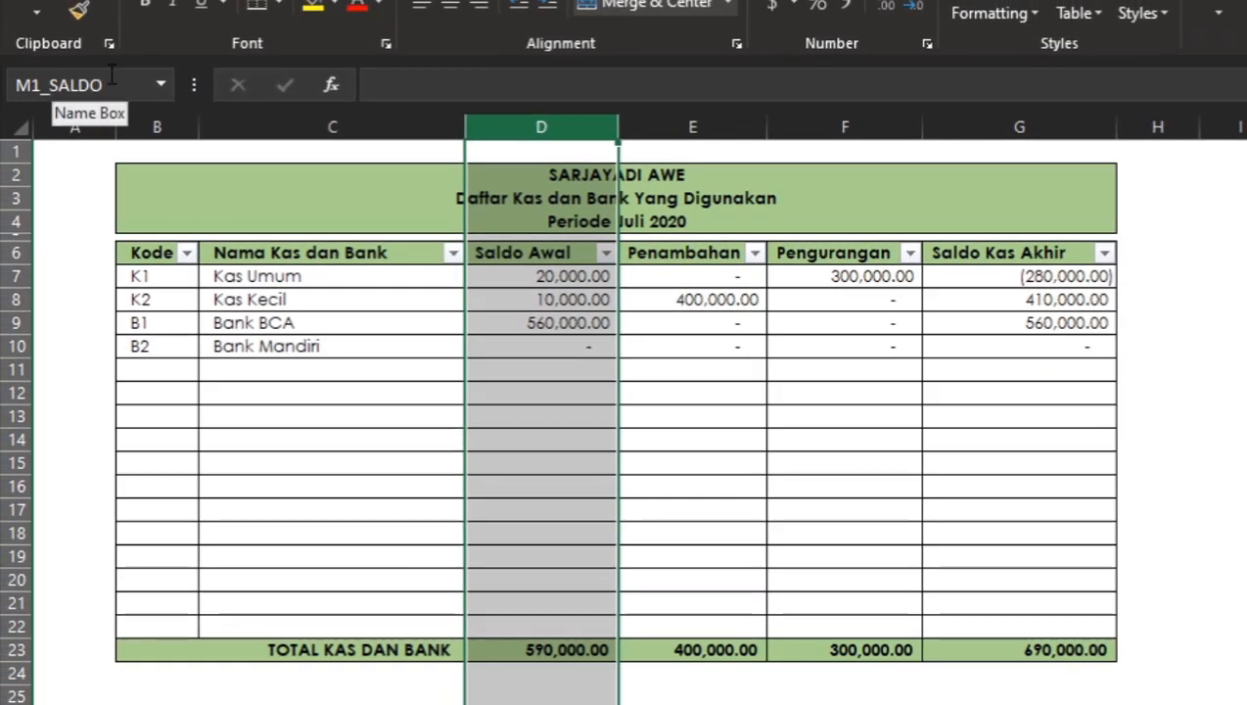
click(534, 341)
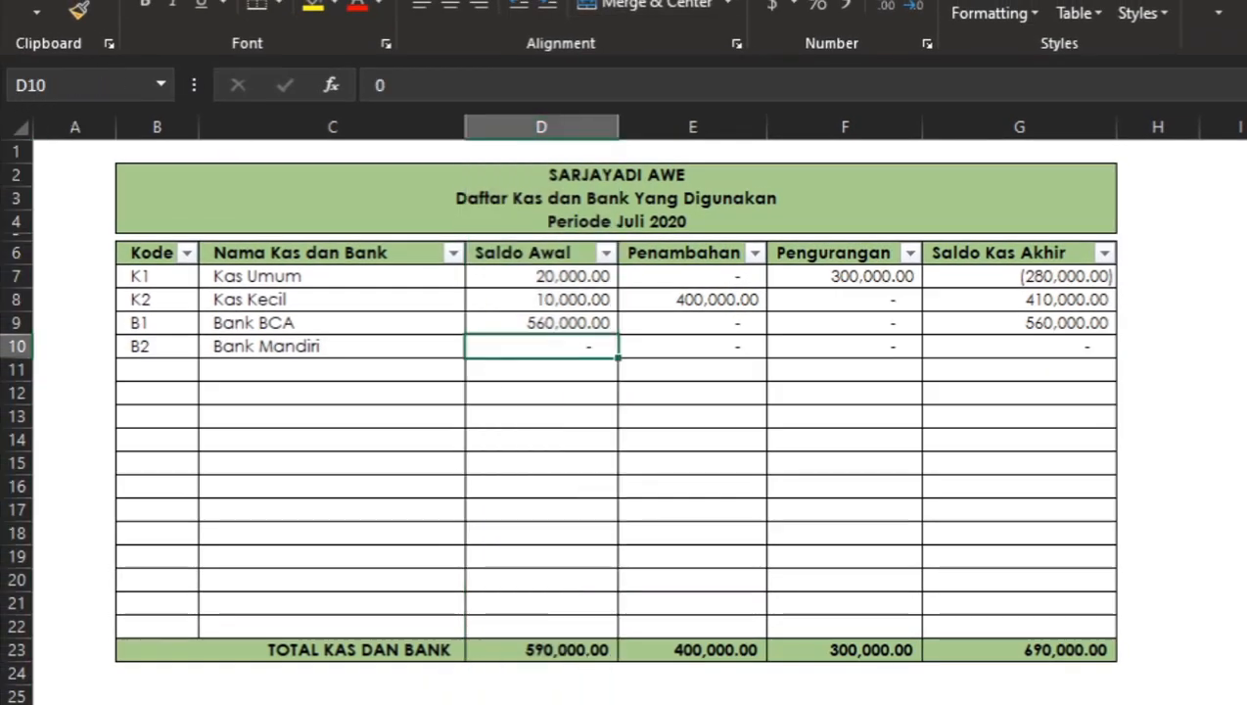
click(456, 703)
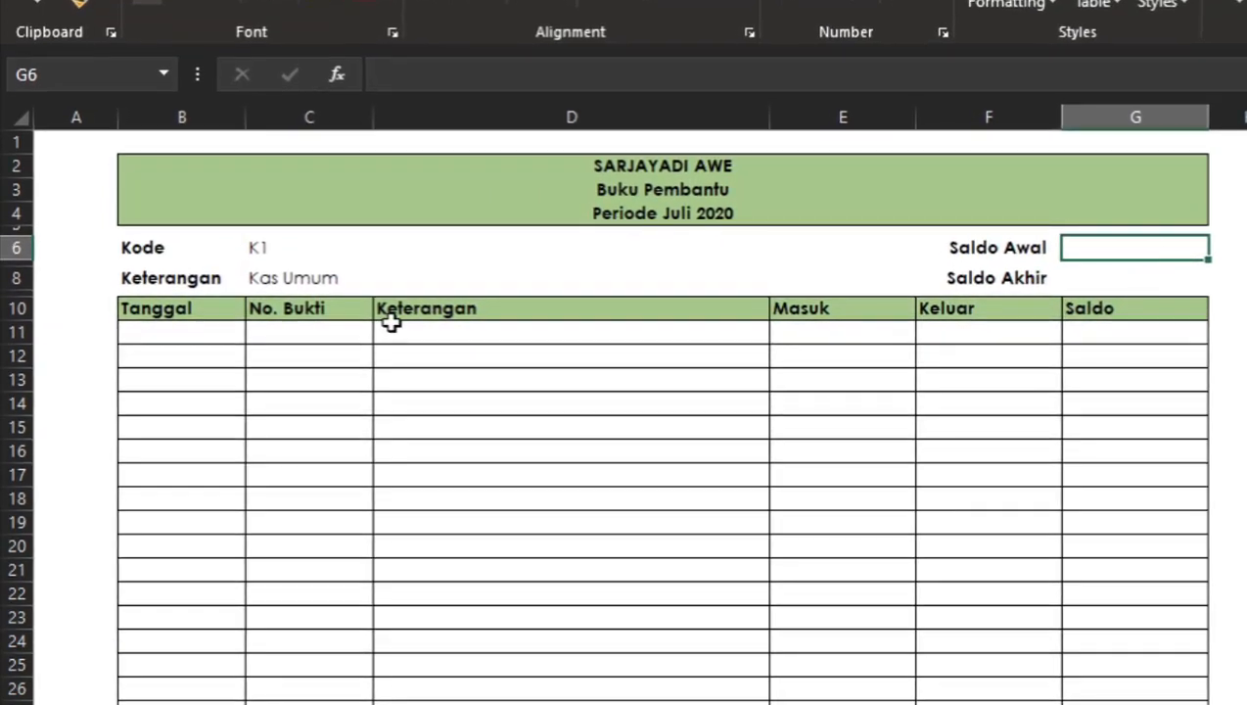
Open the Keterangan cell's formula for review and re-enter it unchanged.
click(293, 290)
click(295, 279)
click(1079, 73)
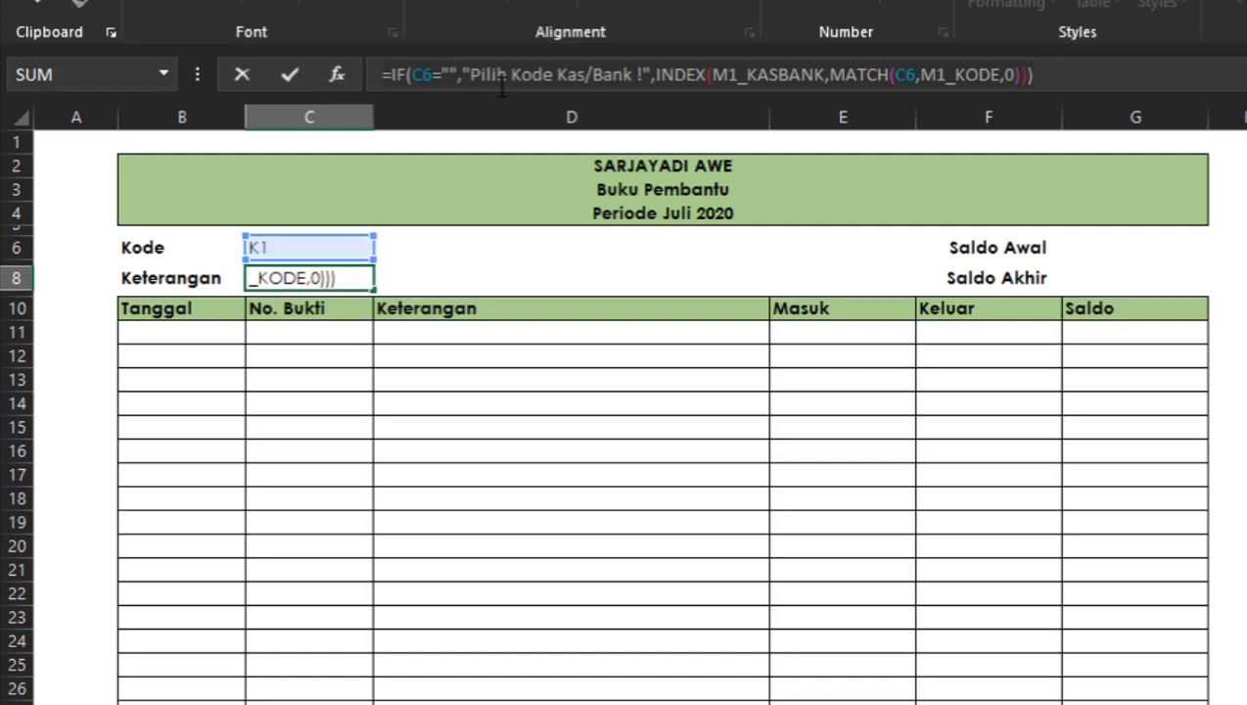
key(ctrl+Return)
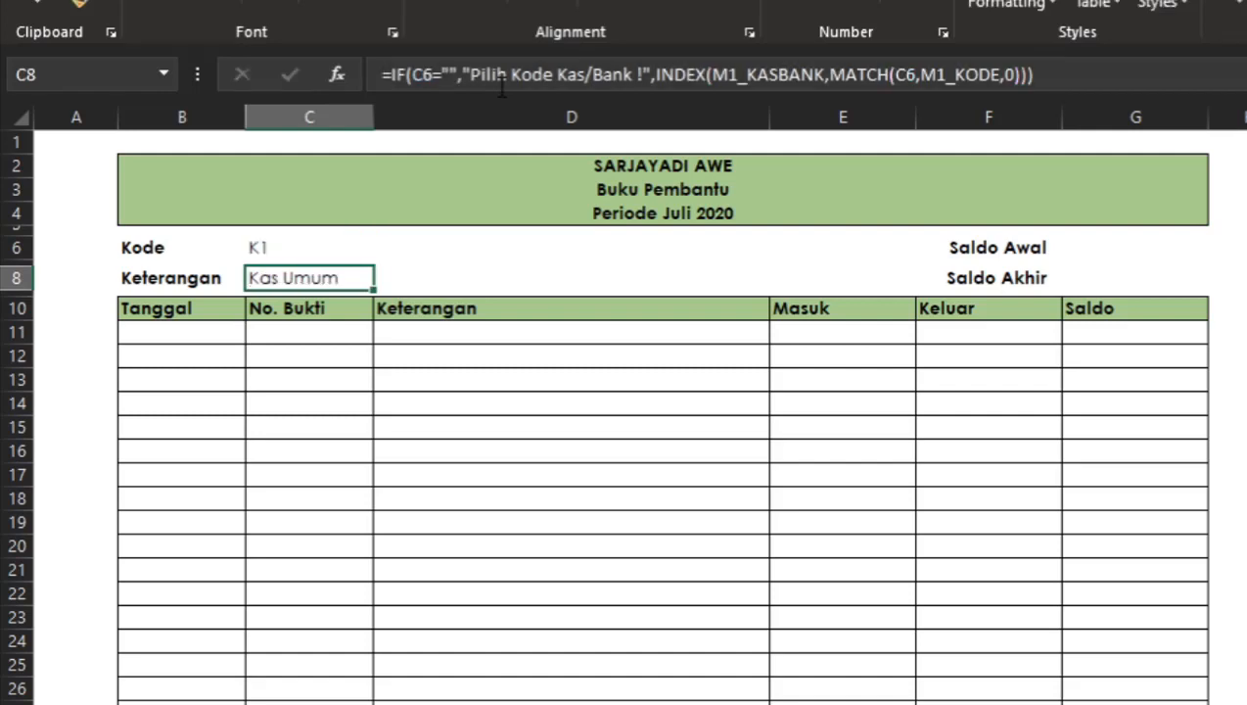
Paste the Keterangan lookup formula into the Saldo Awal cell G6.
click(1098, 262)
click(1122, 243)
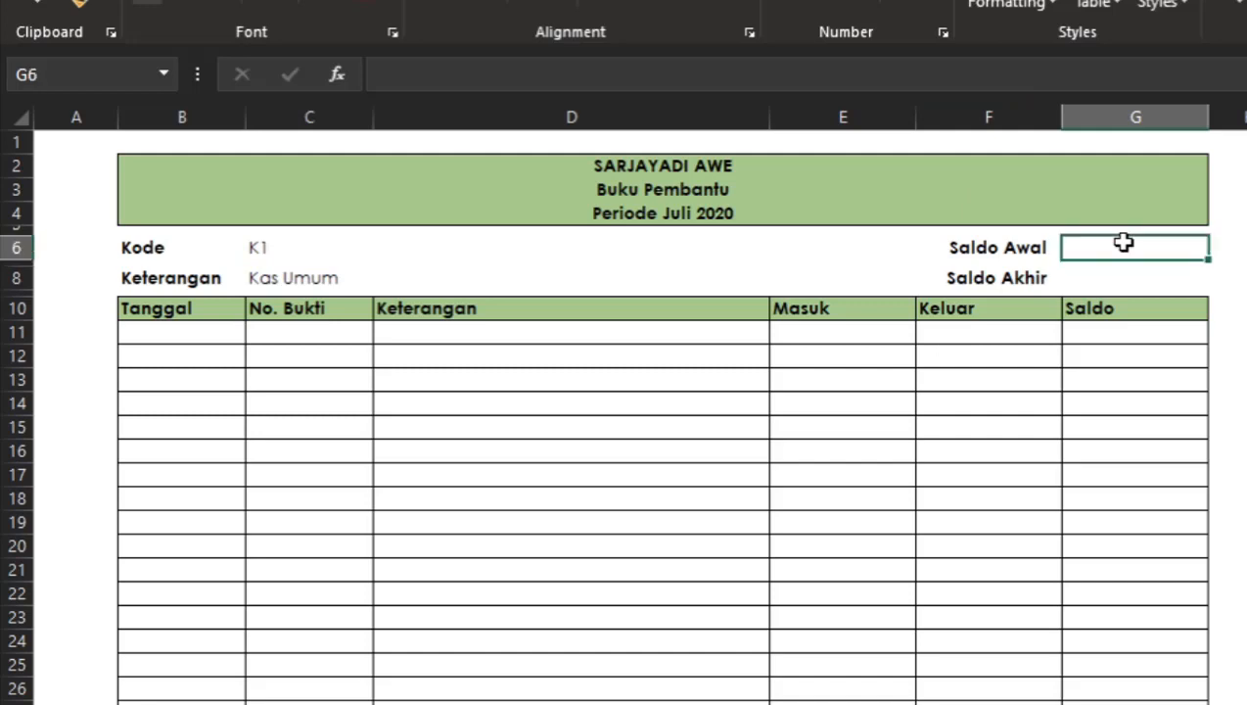
double_click(1123, 243)
text(=IF(C6="","Pilih Kode Kas/Bank !",INDEX(M1_KASBANK,MATCH(C6,M1_KODE,0))))
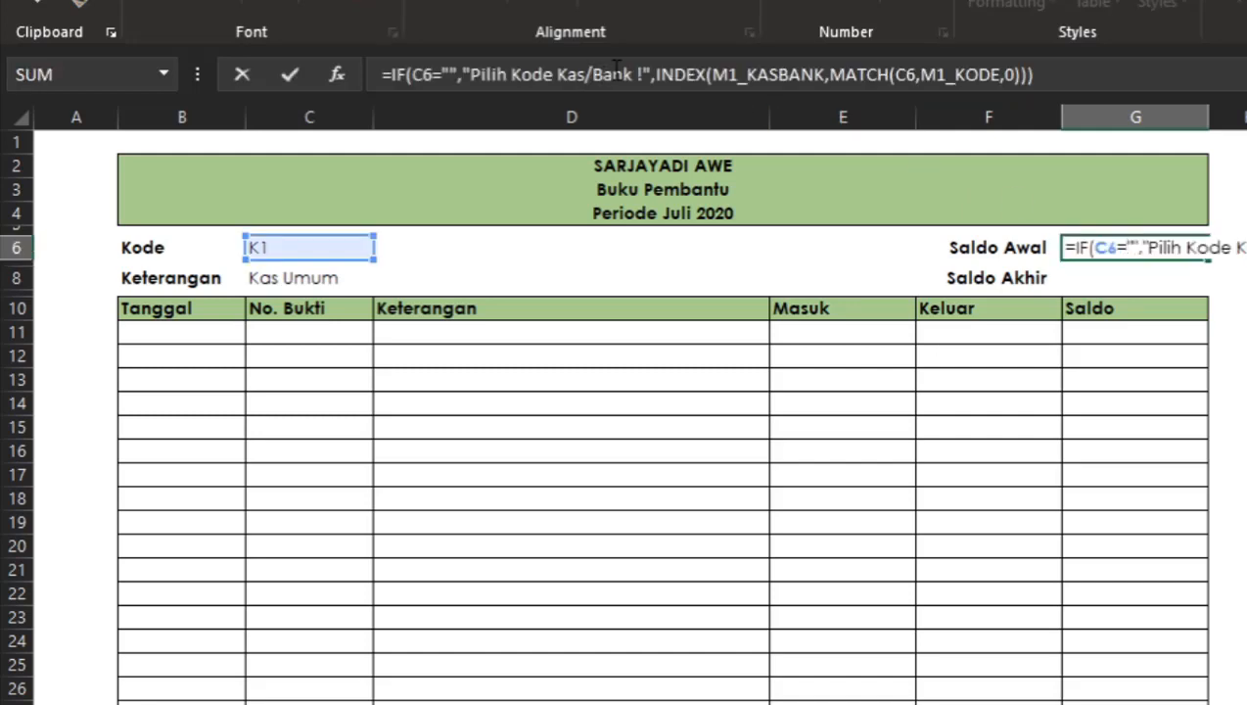
Change the pasted formula's INDEX range to M1_SALDO and confirm it.
click(638, 77)
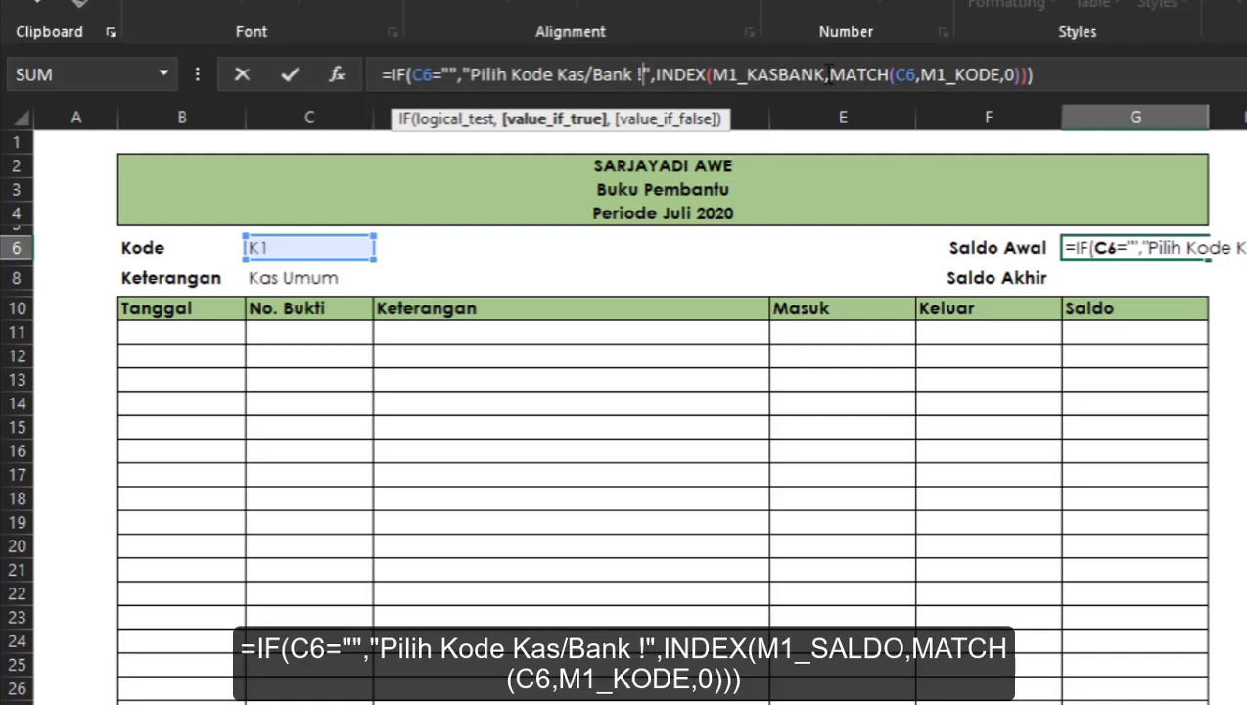
click(828, 76)
key(BackSpace)
key(BackSpace)
key(BackSpace)
key(BackSpace)
key(BackSpace)
key(BackSpace)
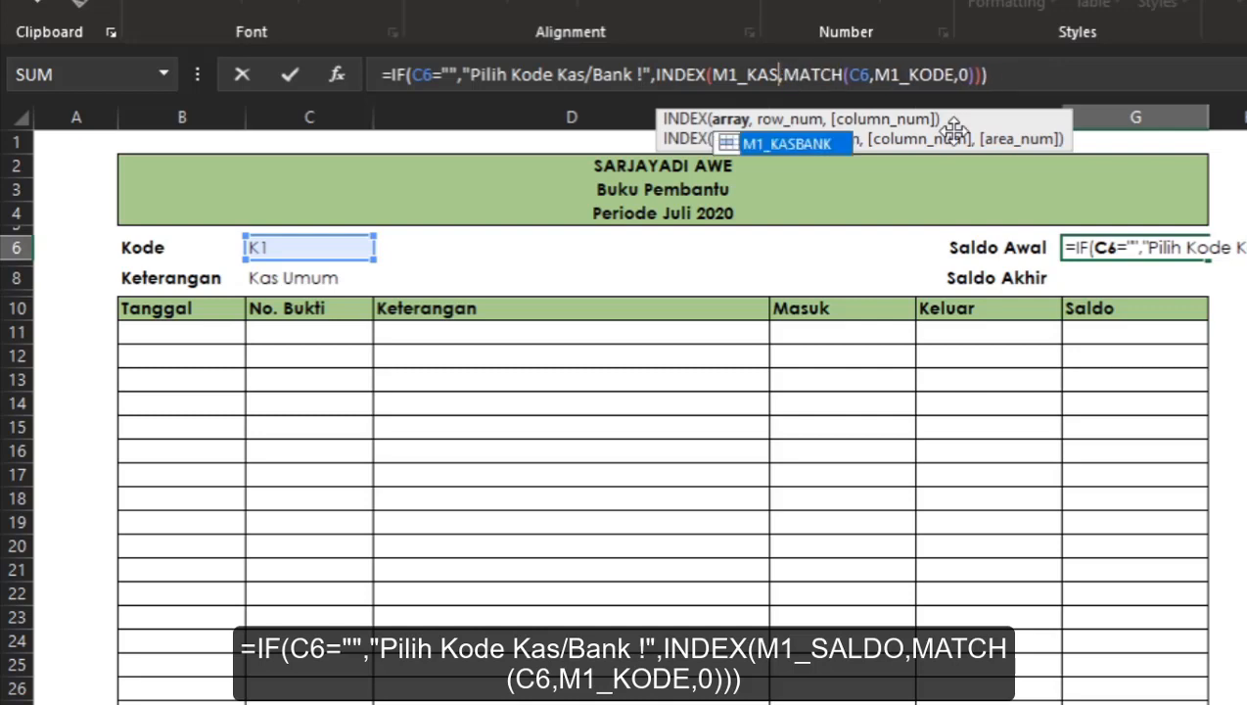
key(BackSpace)
key(Down)
key(Down)
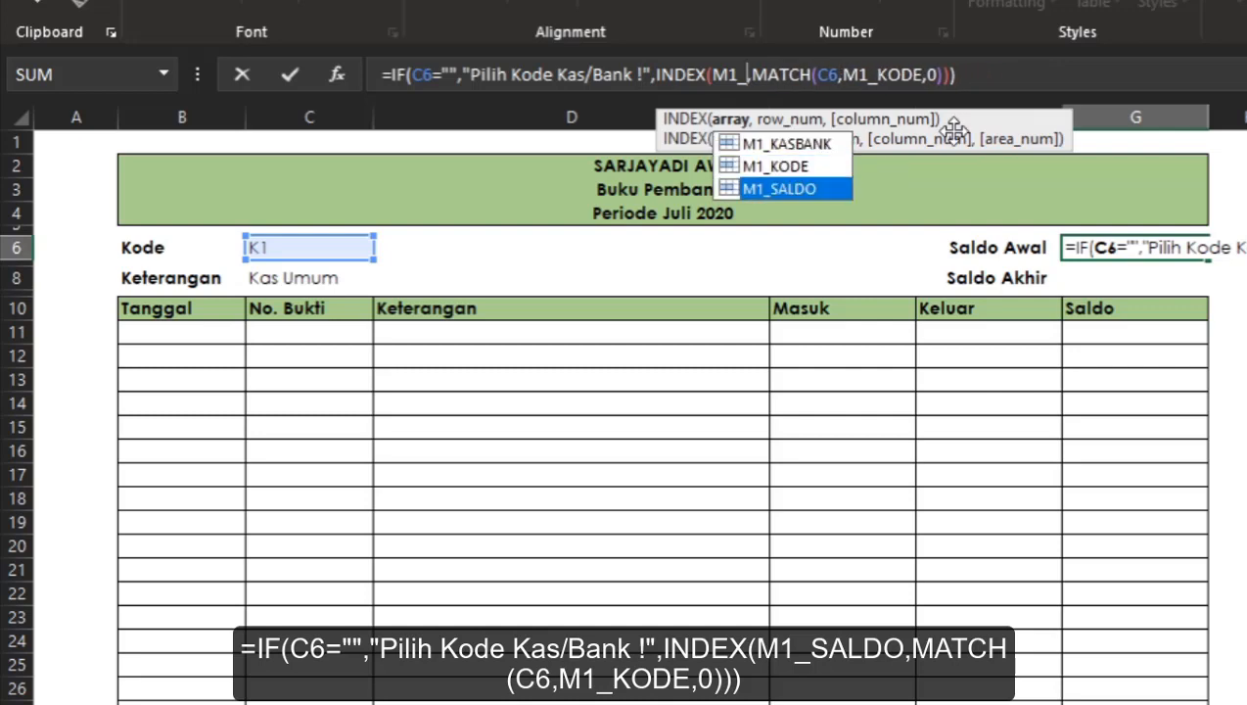
key(Tab)
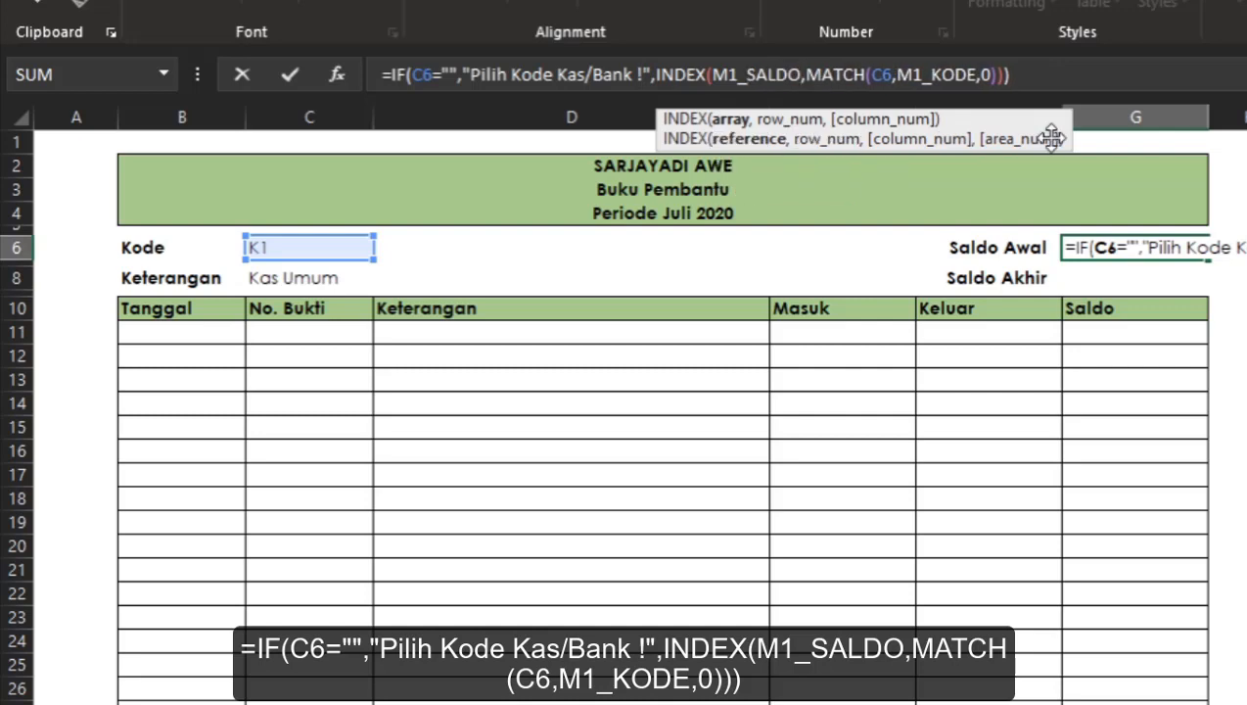
click(1056, 74)
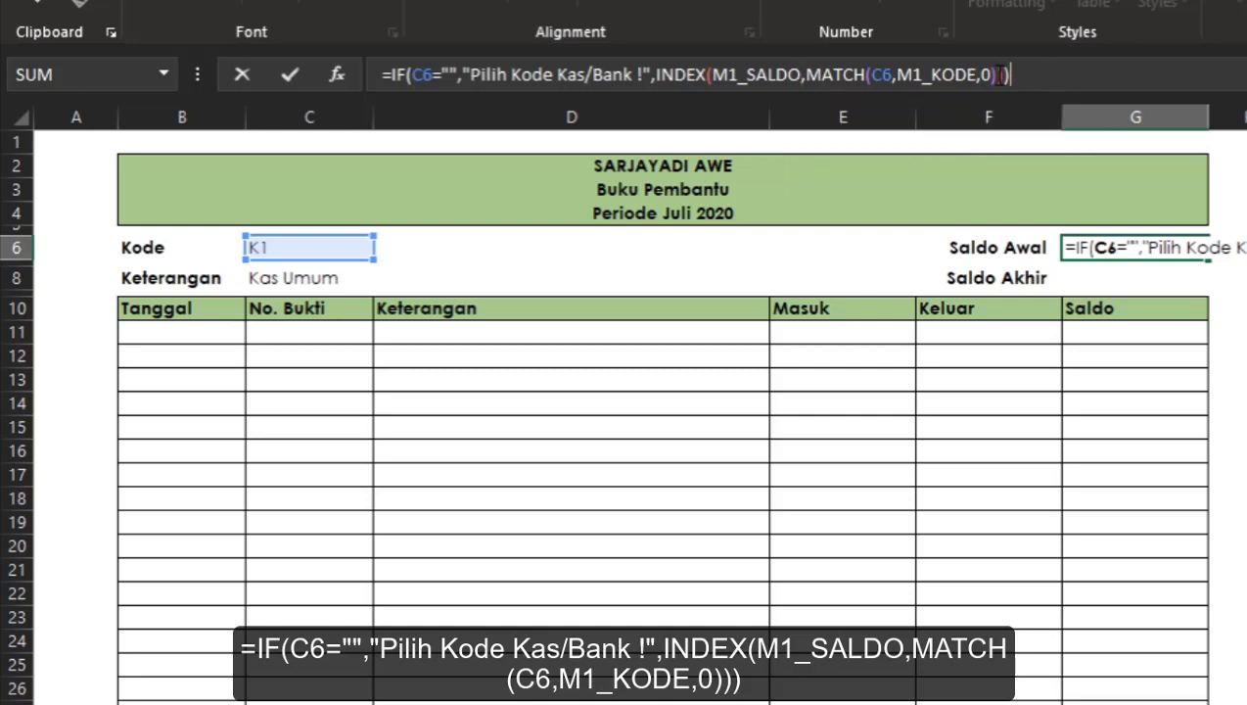
key(Return)
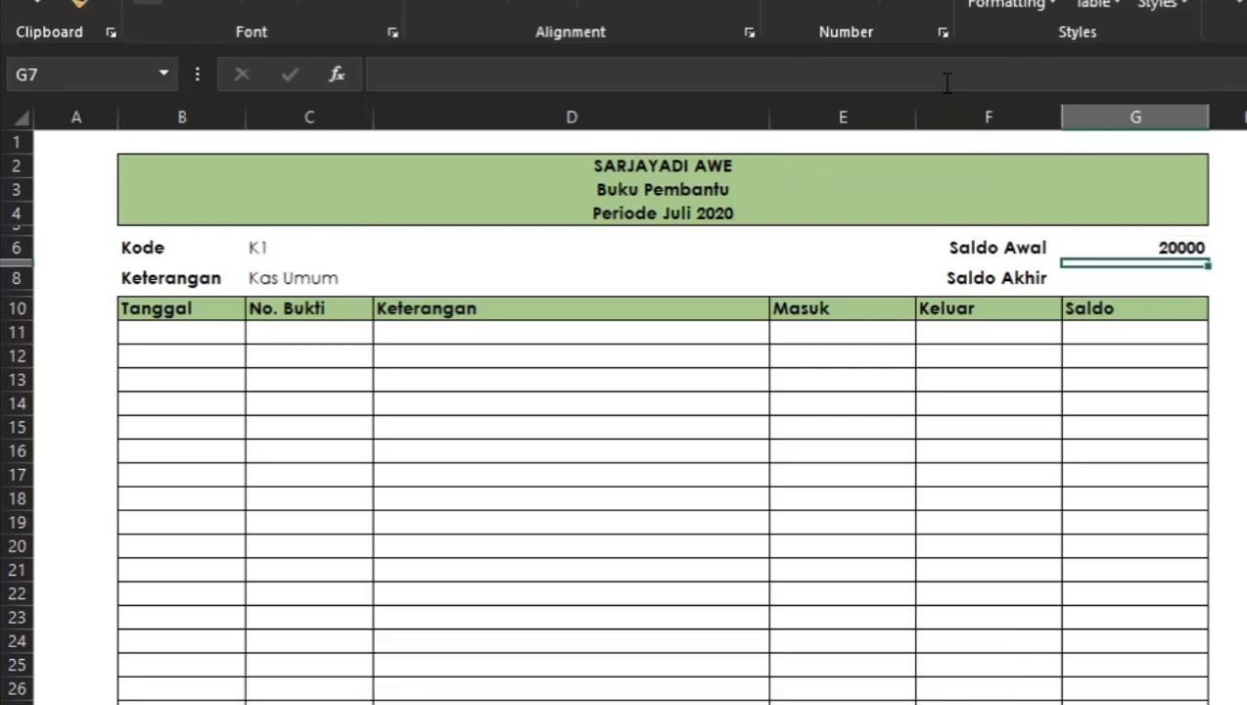
Remove the decimal places from the Saldo Awal value's number format.
click(1155, 246)
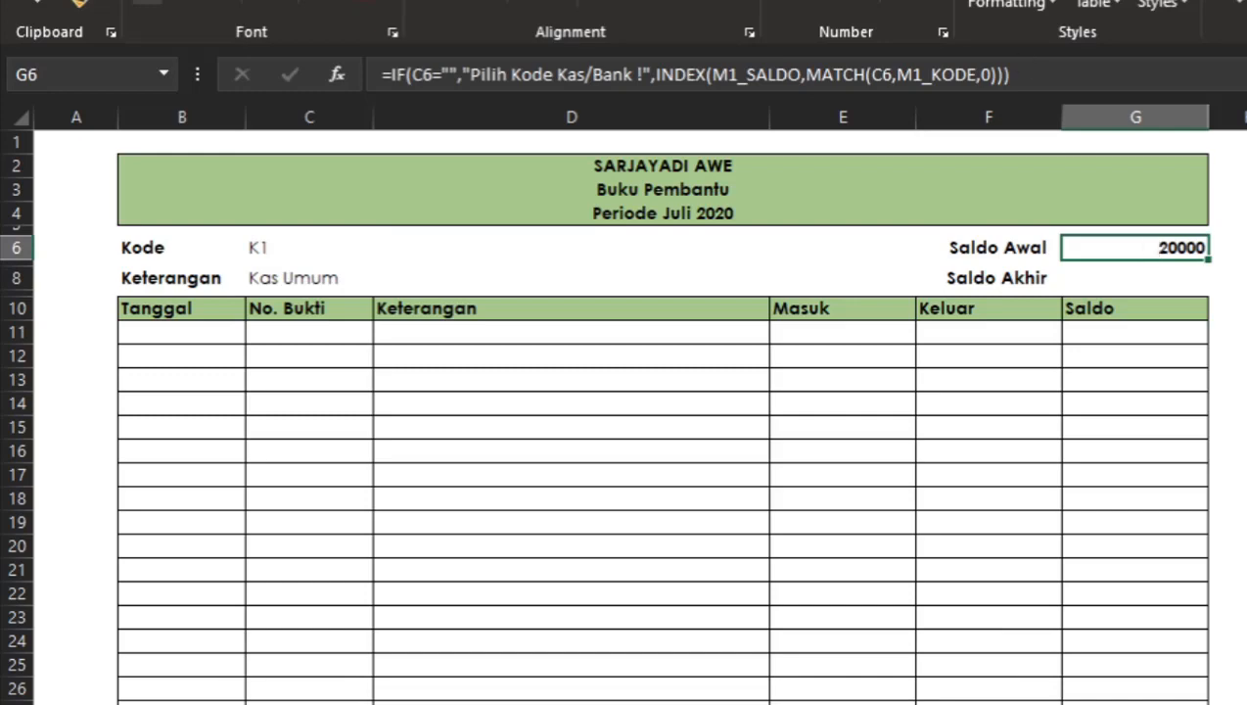
click(861, 2)
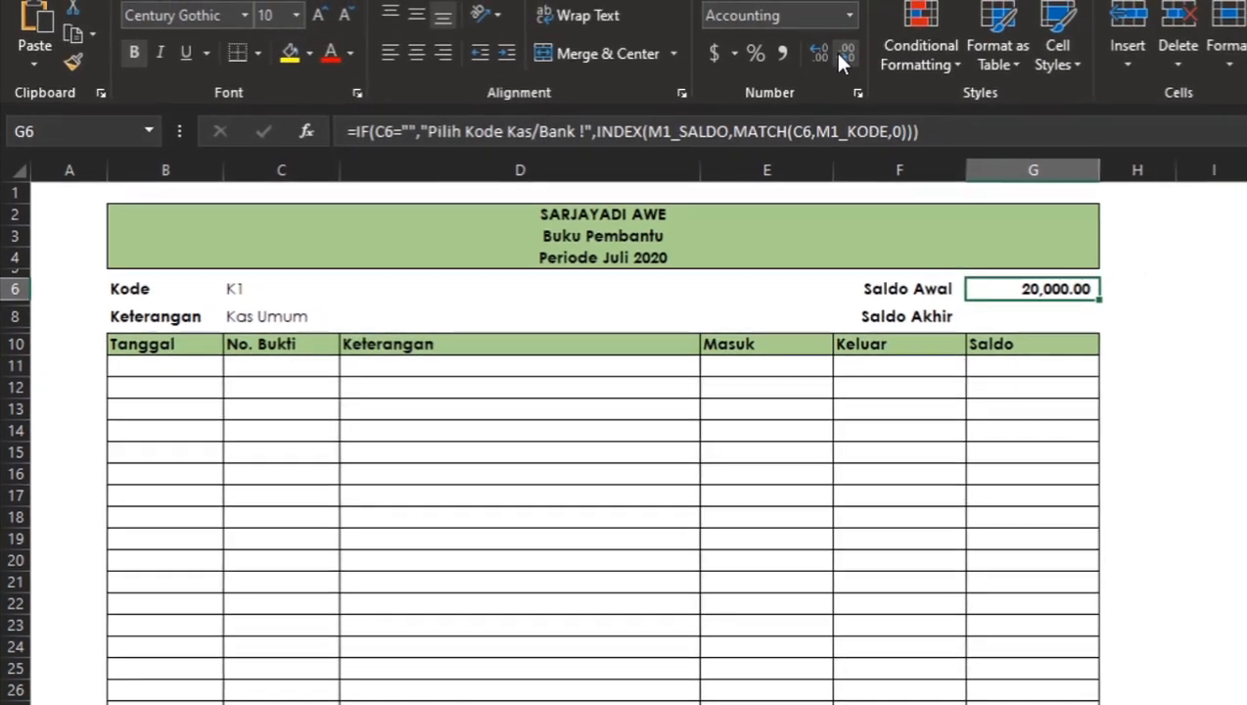
click(841, 54)
click(842, 55)
click(904, 290)
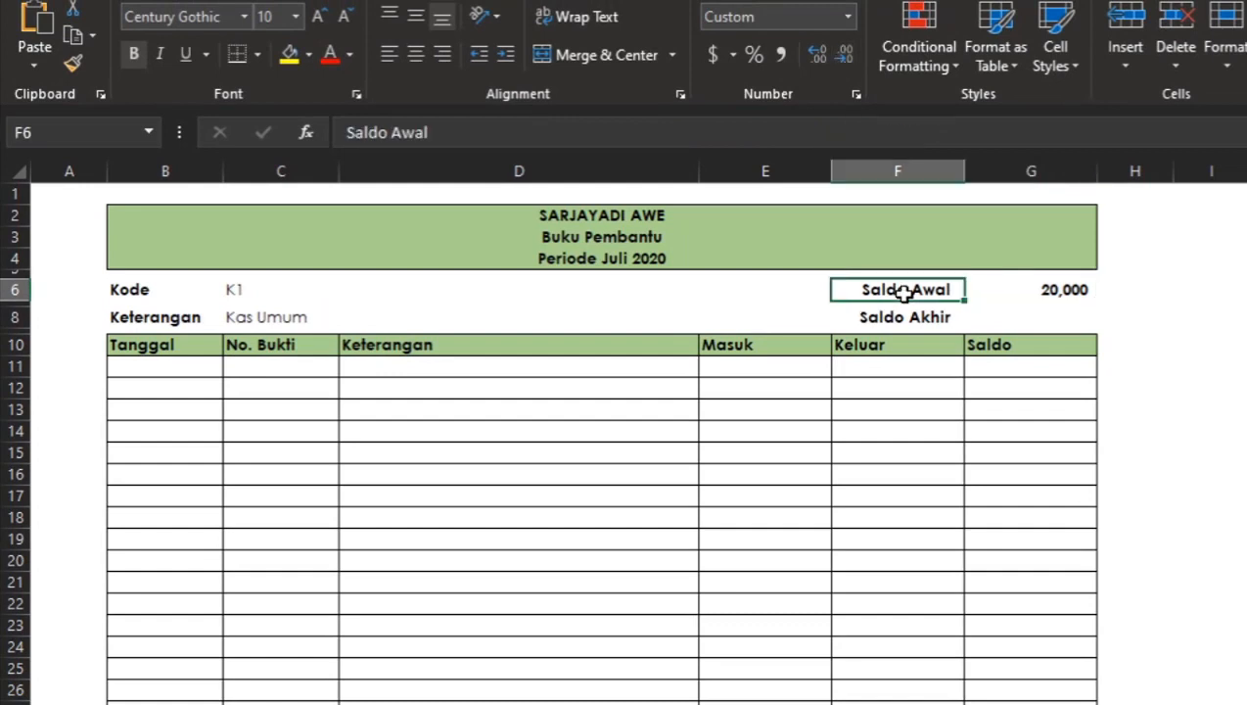
Compare the Saldo Awal with the Saldo Awal column on MASTER1, then return to the BKU sheet.
click(1022, 315)
click(309, 702)
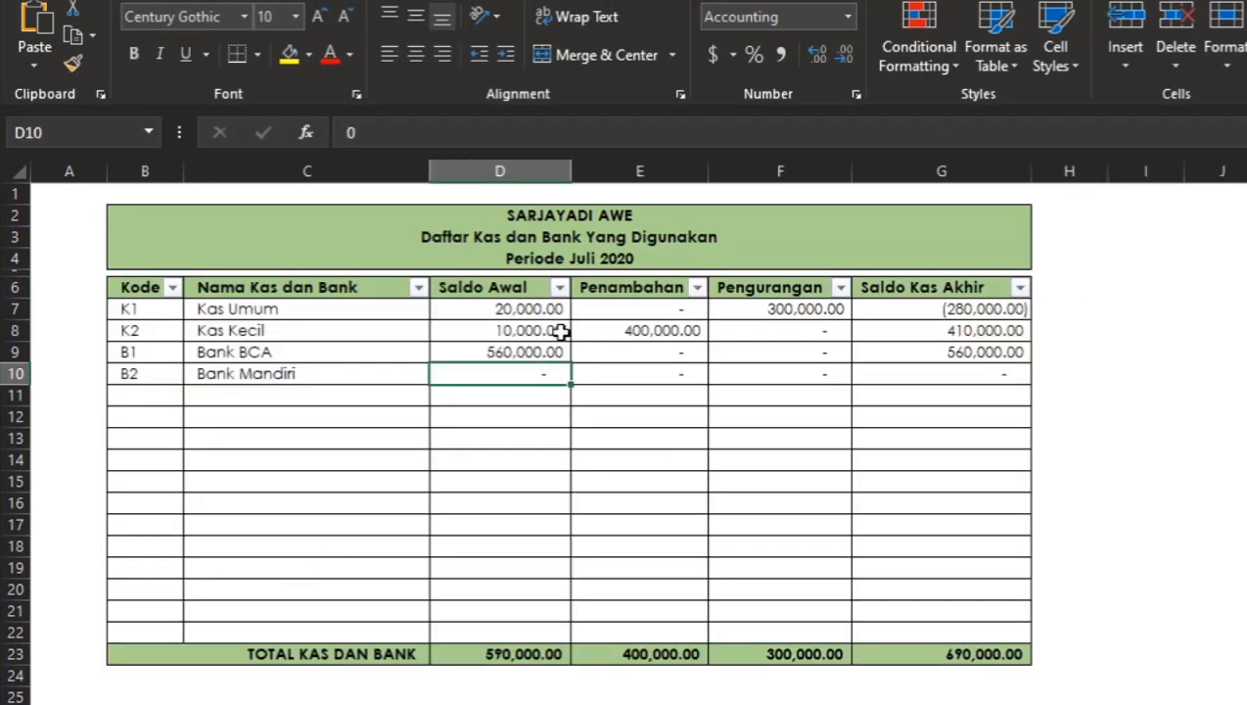
click(545, 308)
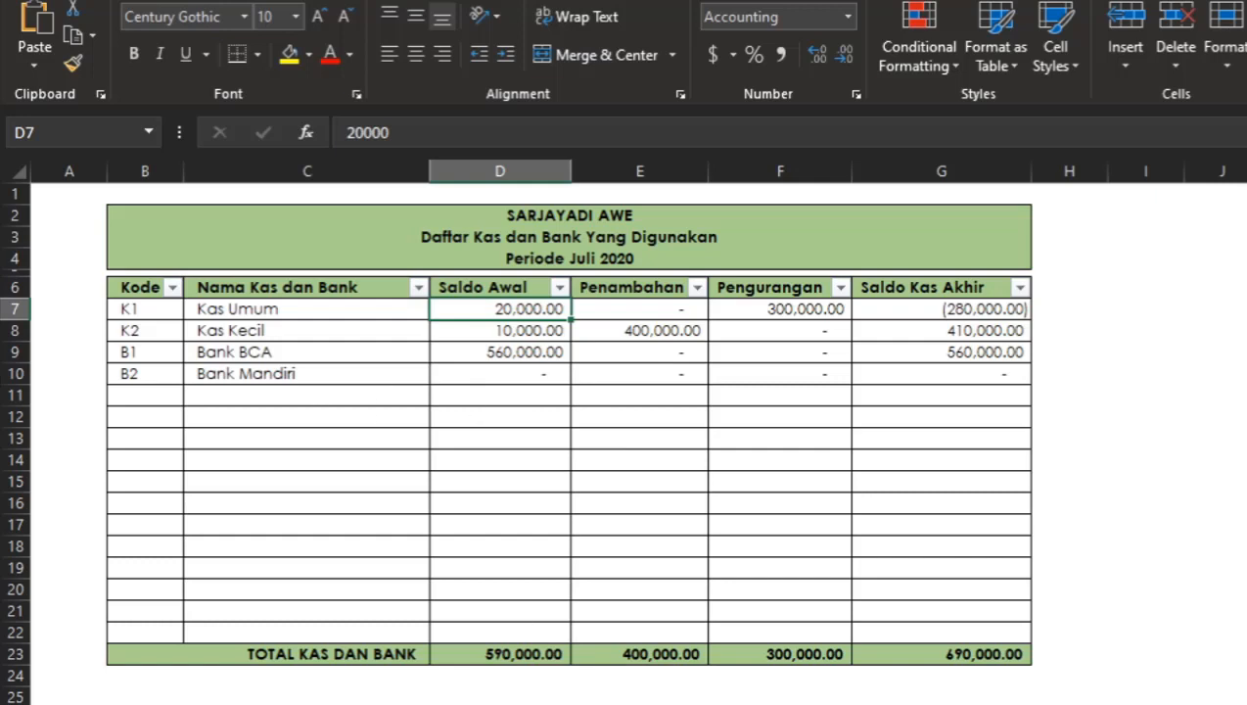
click(730, 703)
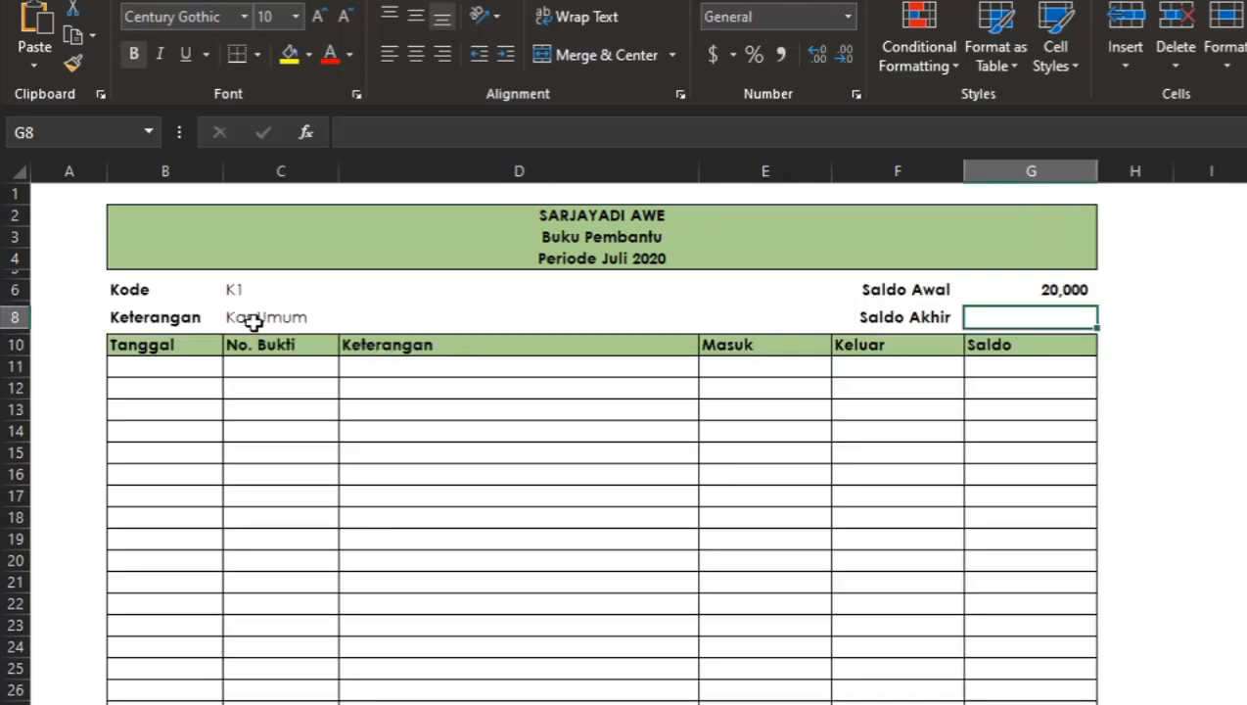
Pick B1 from the Kode dropdown to test the Keterangan and Saldo Awal lookups.
click(266, 293)
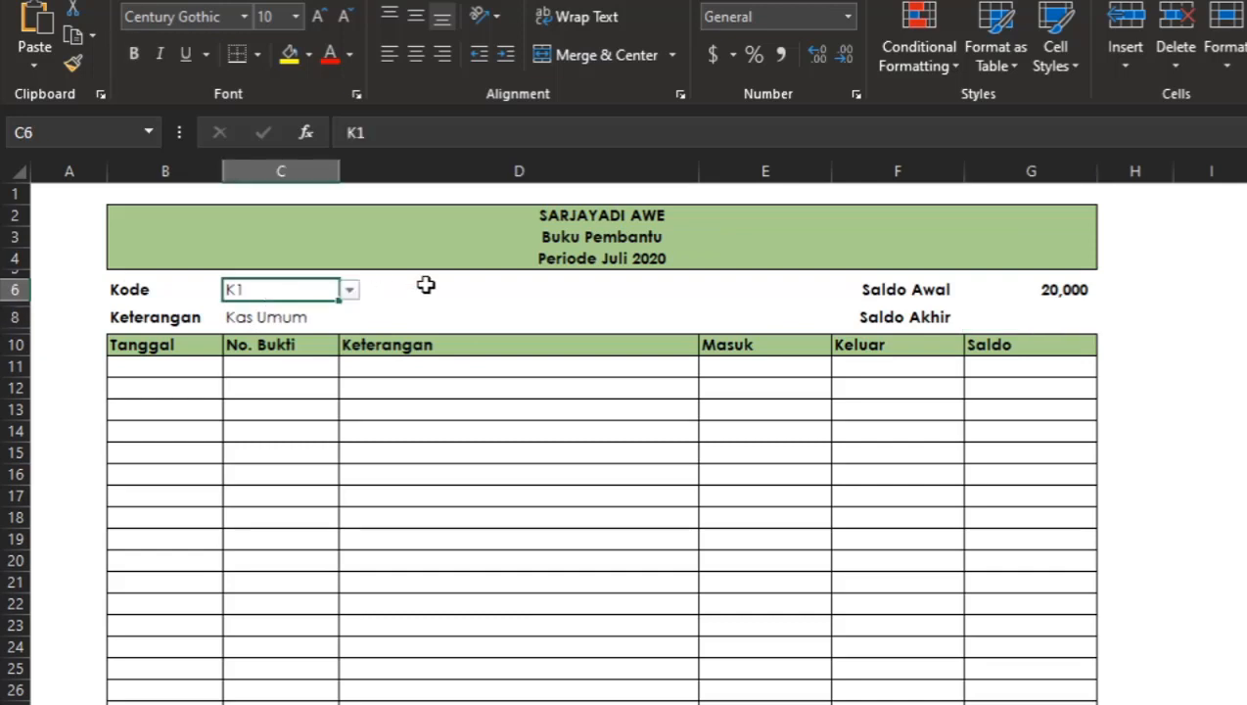
click(350, 291)
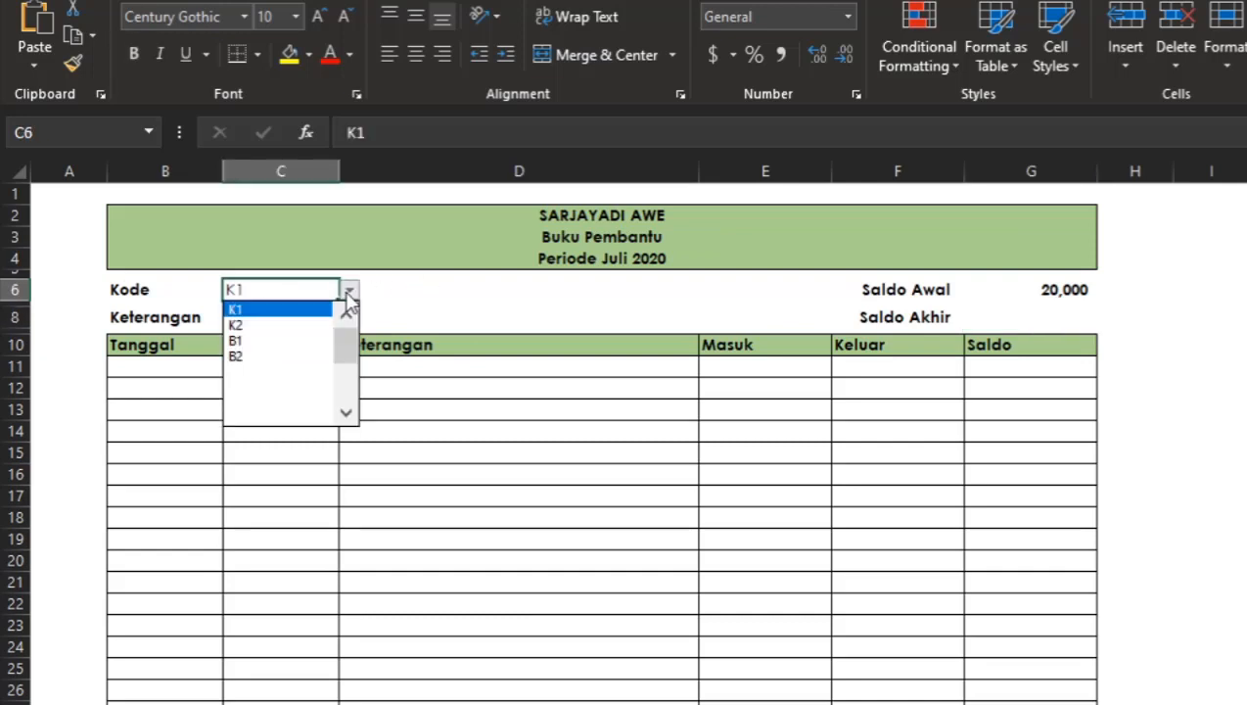
click(314, 342)
click(423, 373)
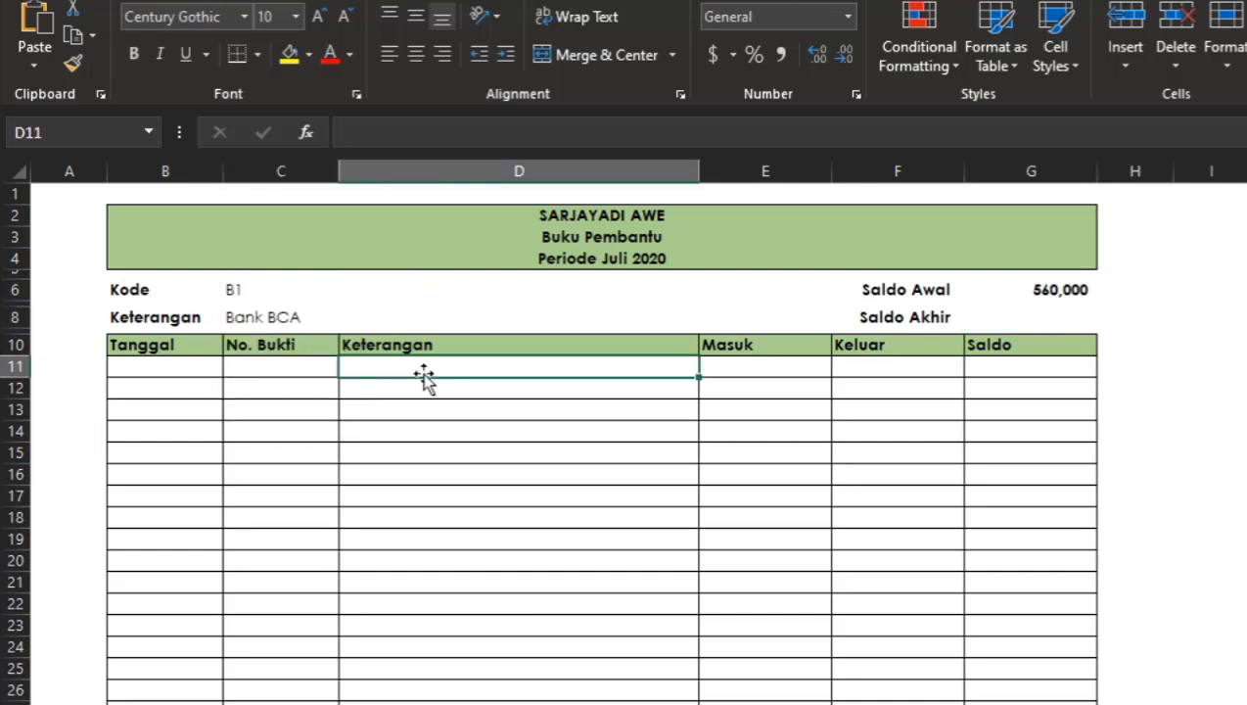
click(518, 339)
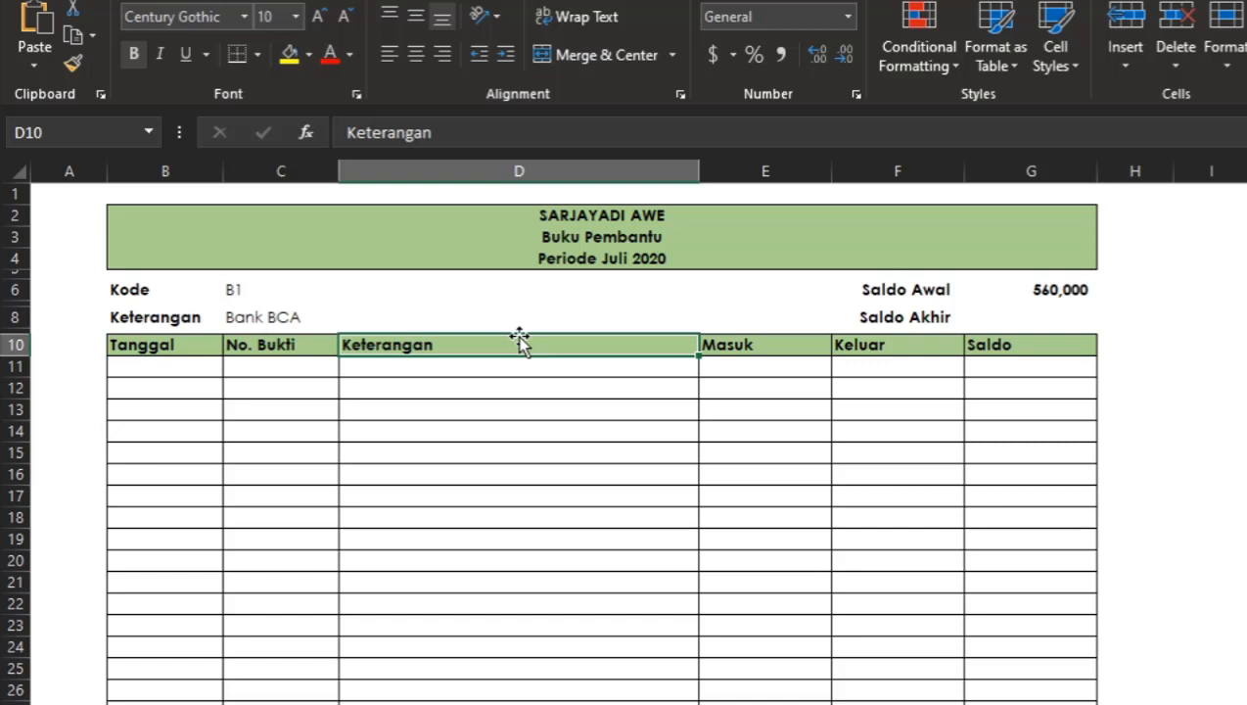
click(584, 404)
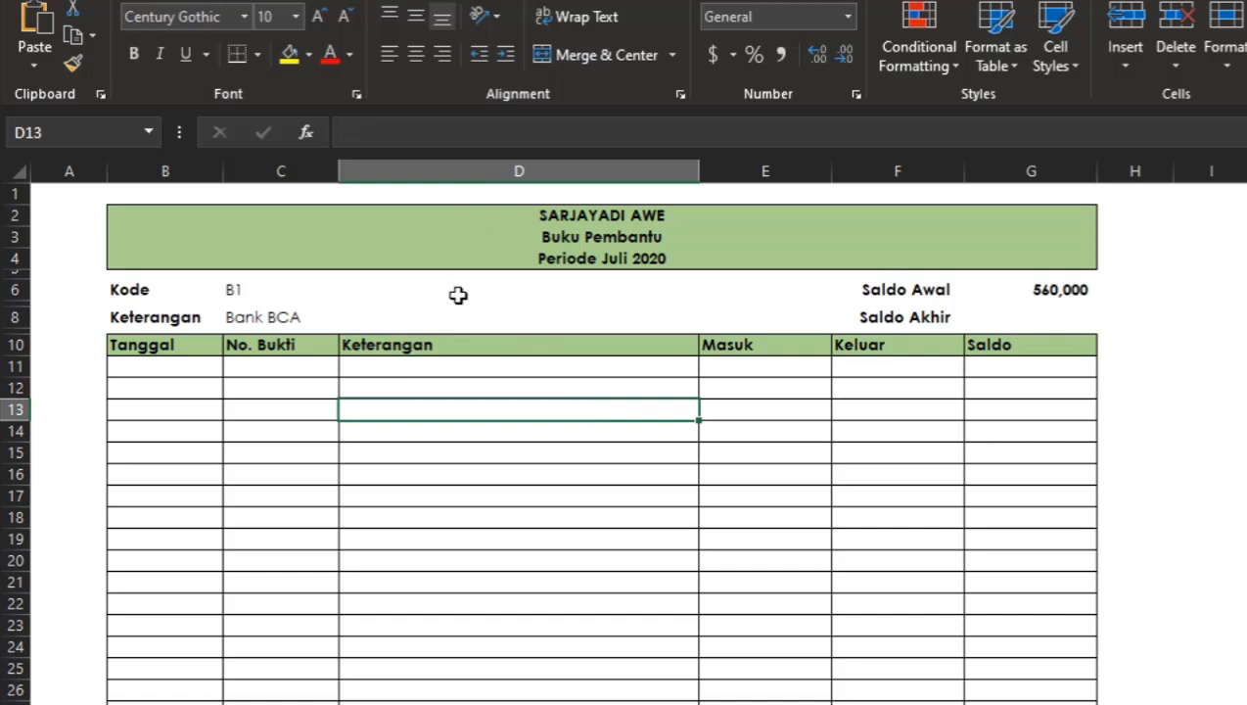
click(254, 315)
click(1063, 291)
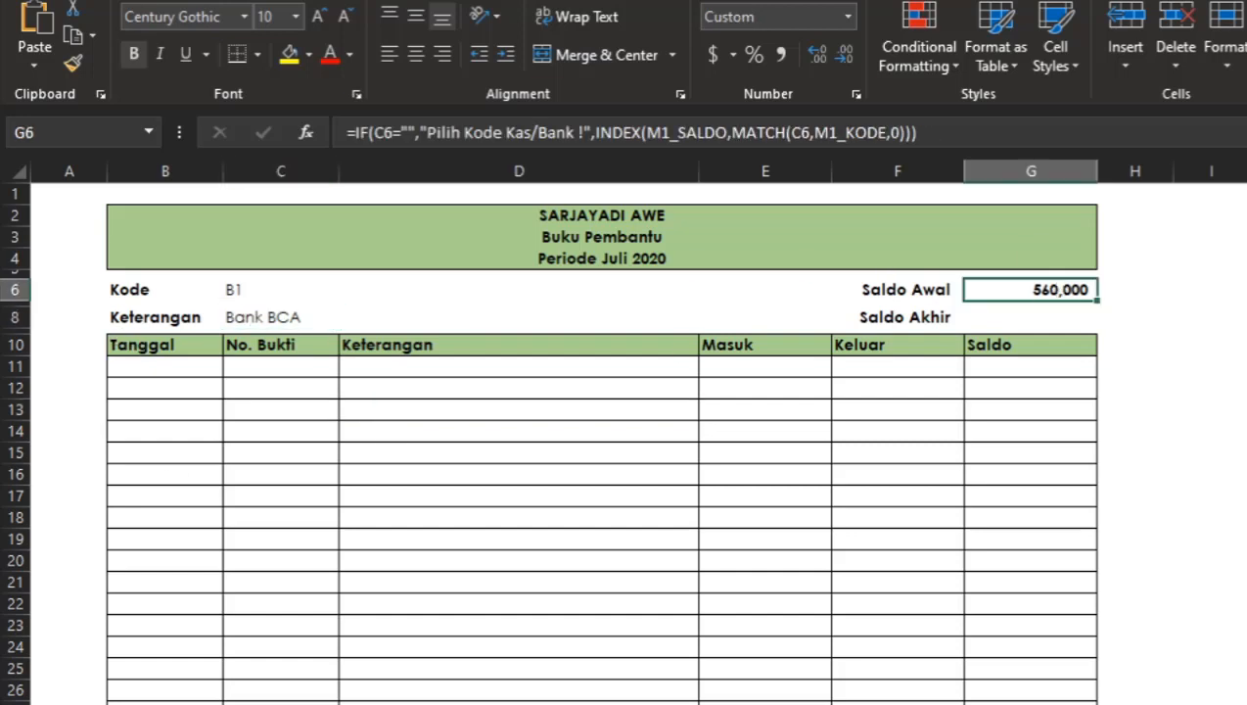
On the TRANSAKSI sheet, check the range names of the Tanggal, Keterangan and Kode columns.
click(392, 701)
drag(134, 358, 4, 364)
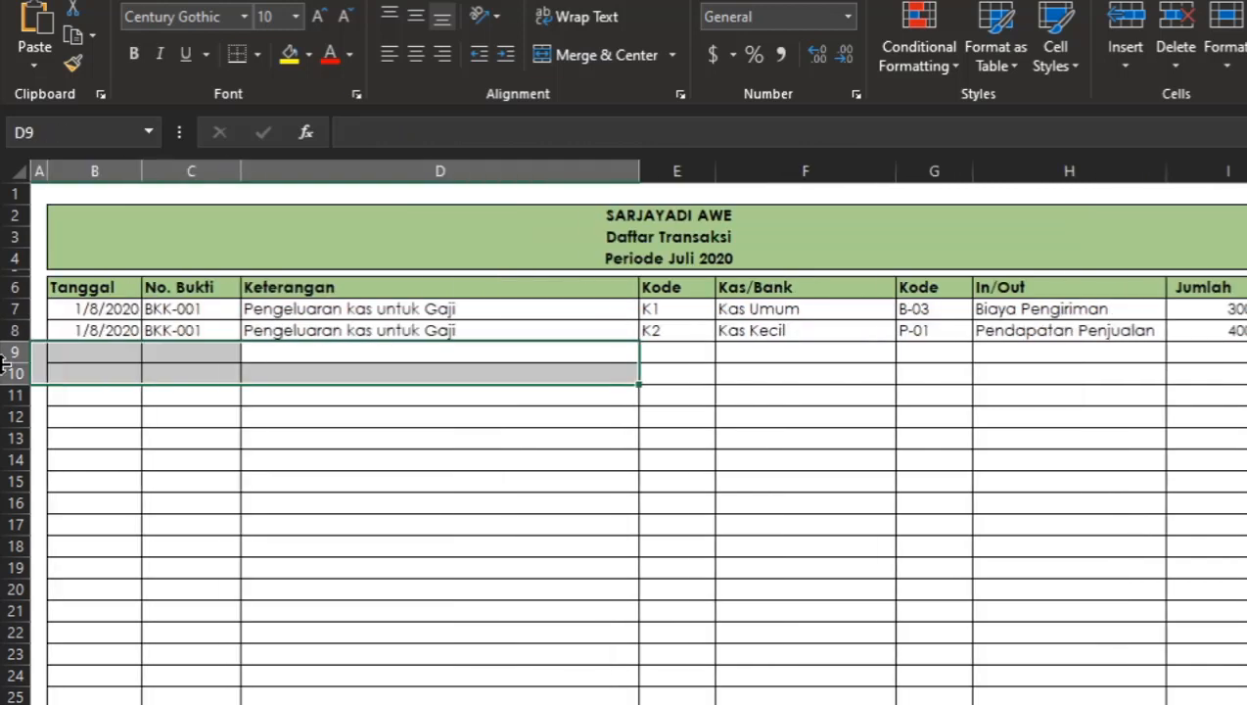
click(783, 308)
drag(783, 308, 677, 290)
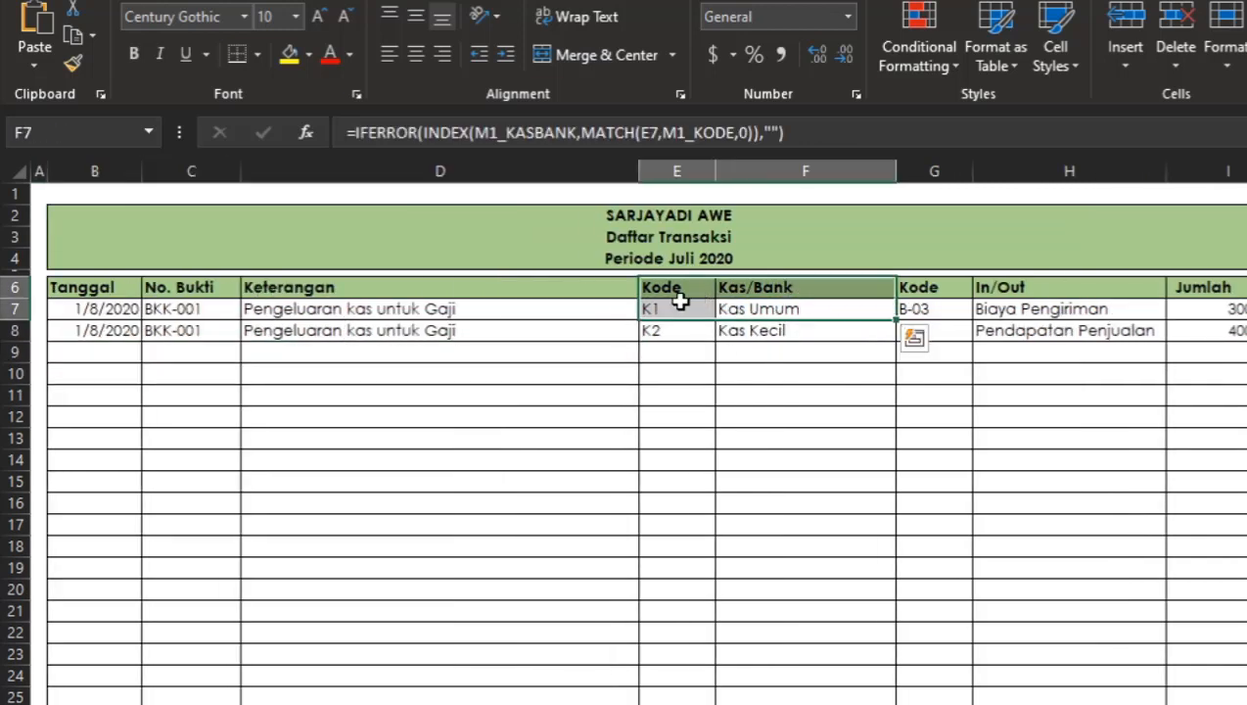
click(680, 307)
click(133, 309)
drag(133, 309, 264, 328)
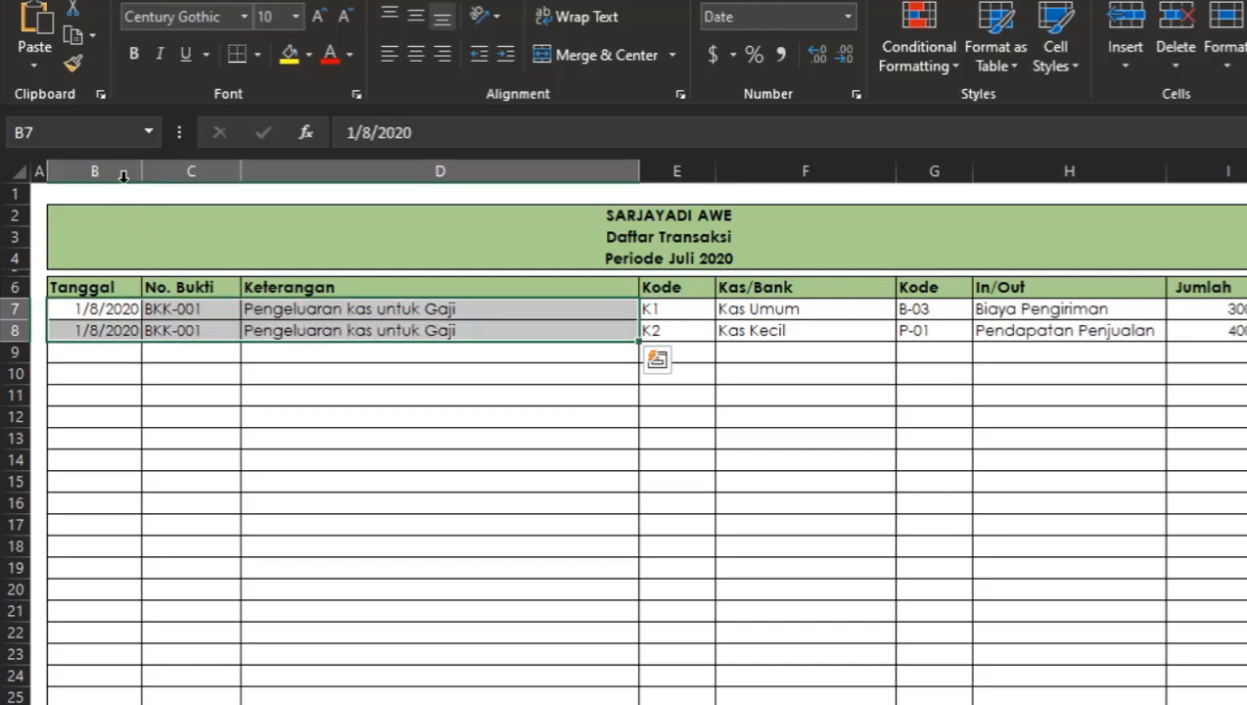
click(115, 174)
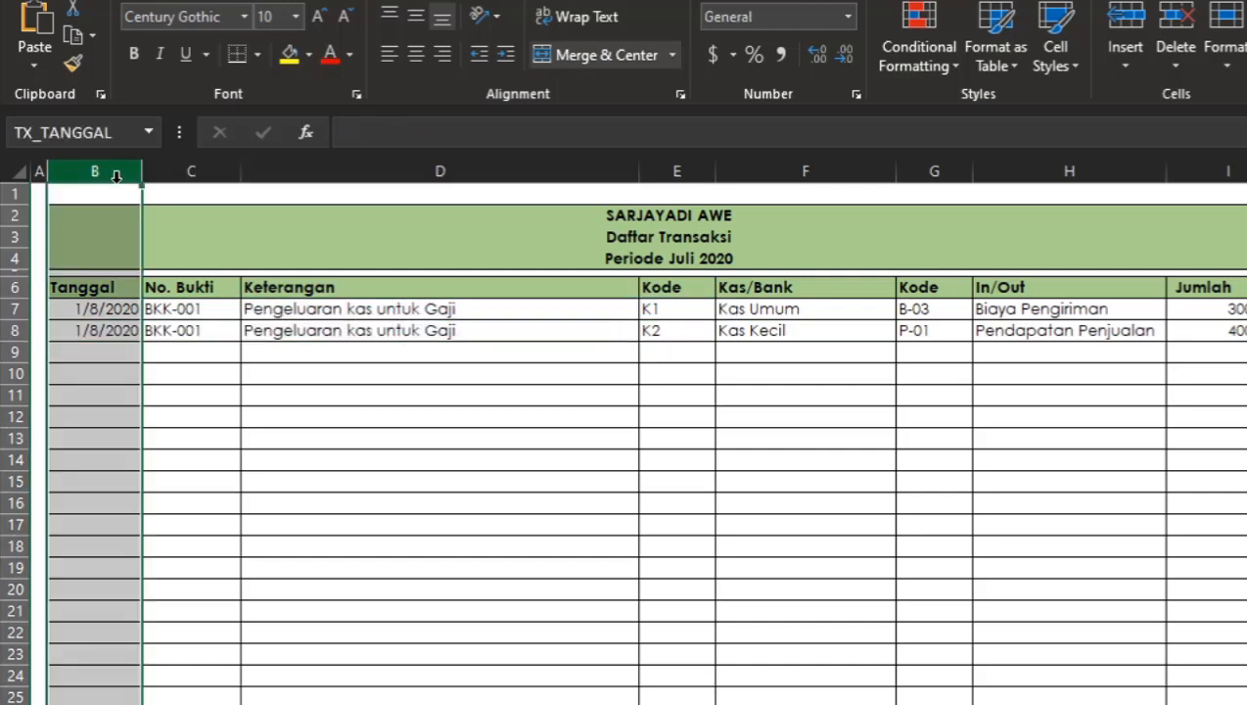
click(207, 174)
click(313, 166)
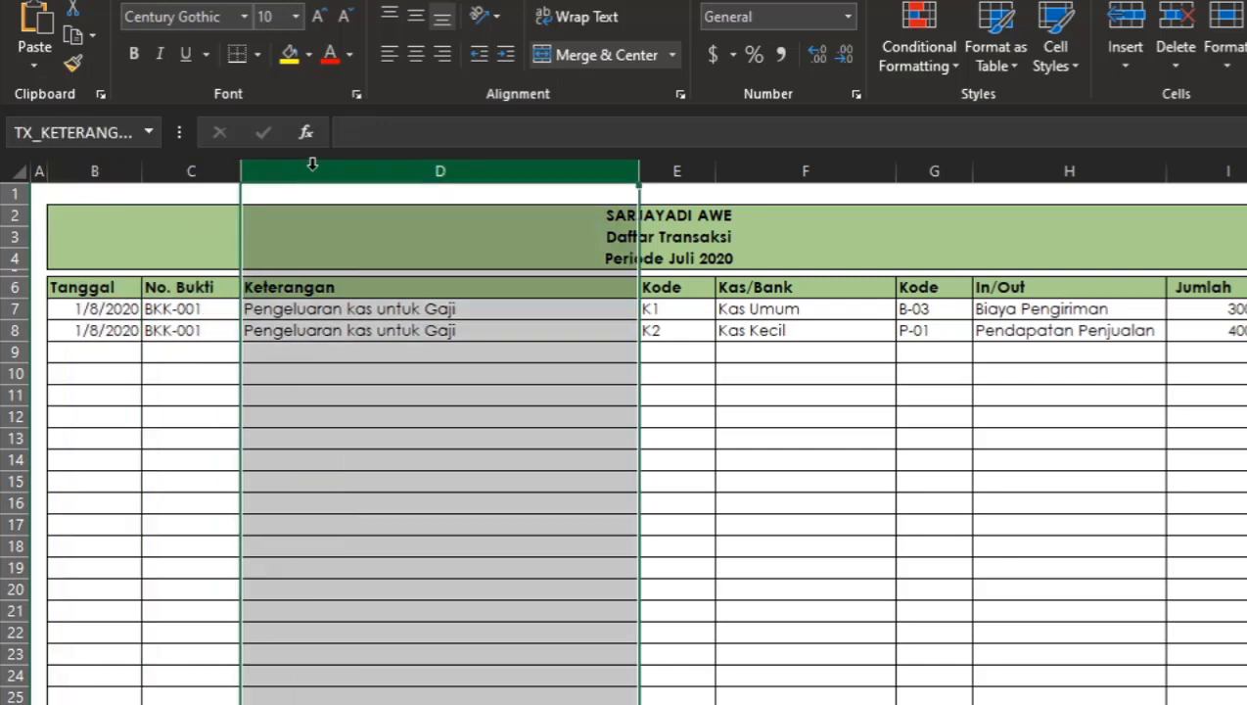
click(678, 169)
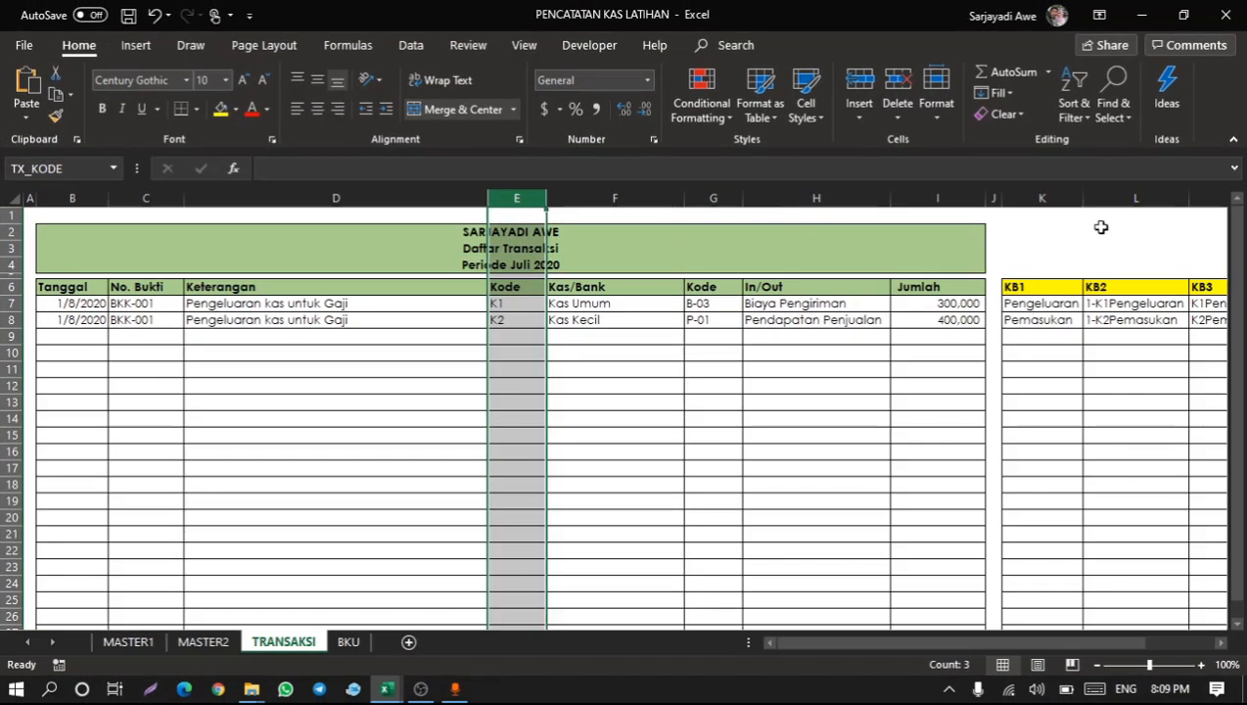
Name the KB2 helper column on TRANSAKSI as TX_KB2.
click(1148, 200)
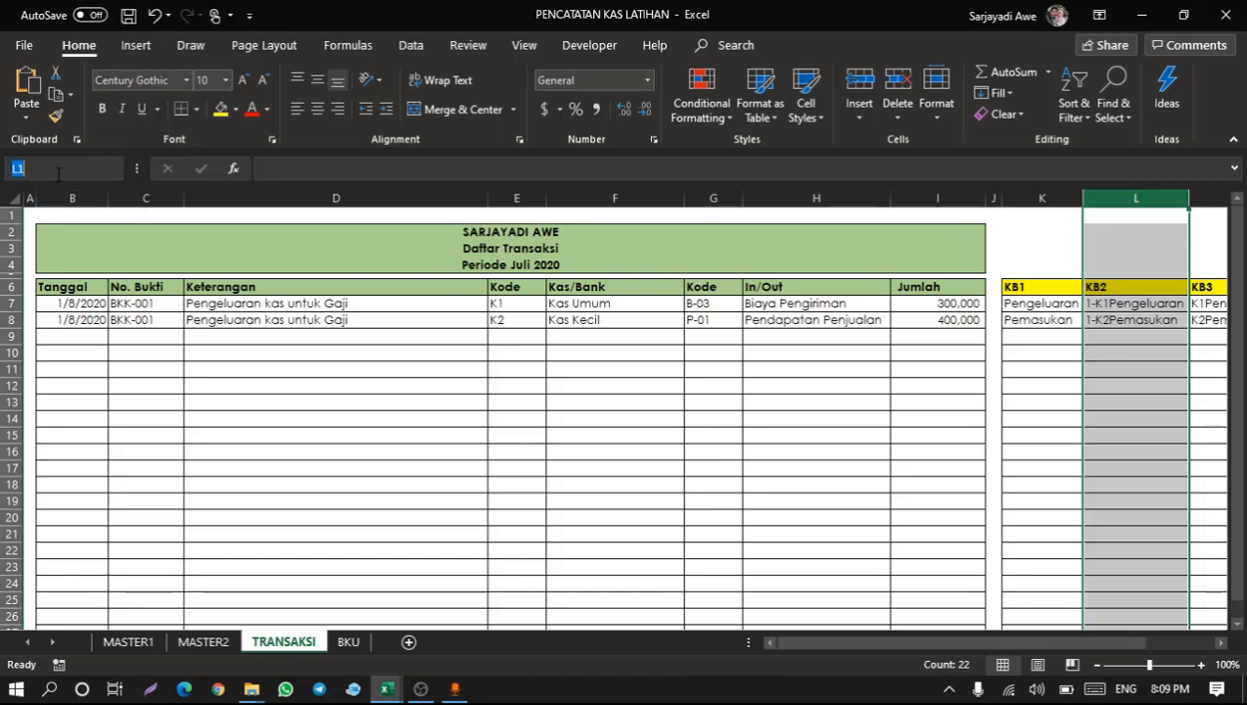
text(TX_)
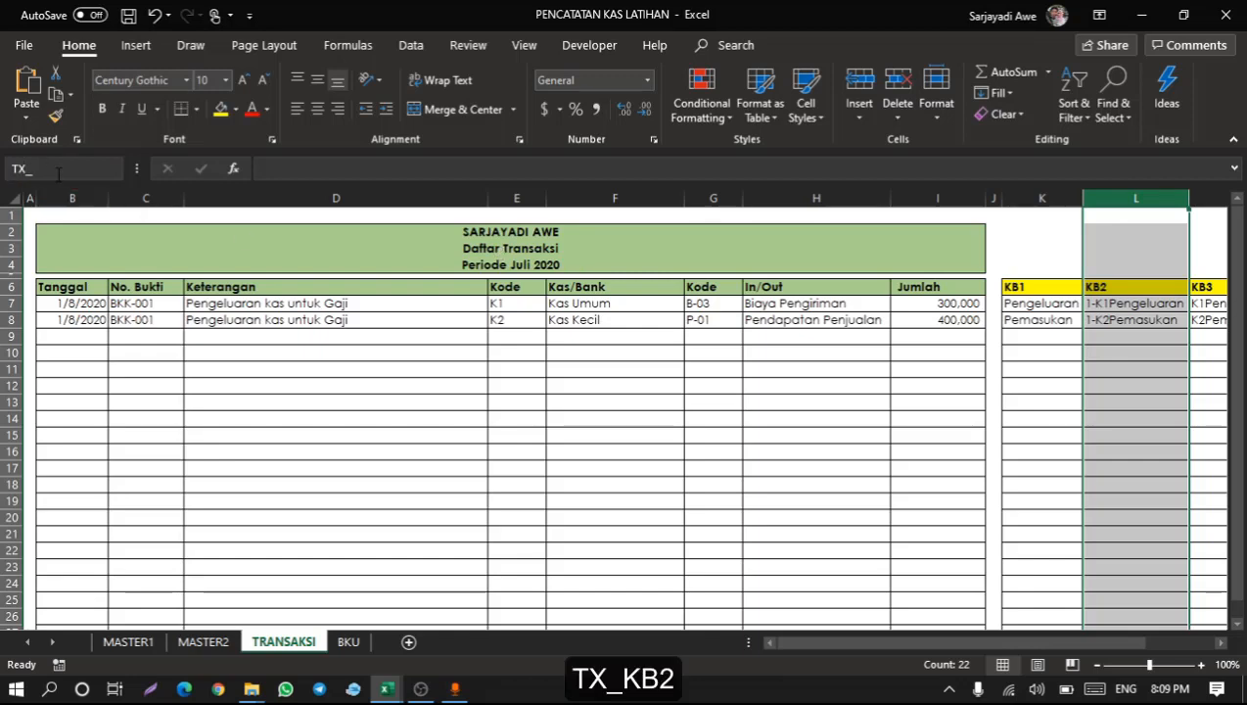
text(KB2)
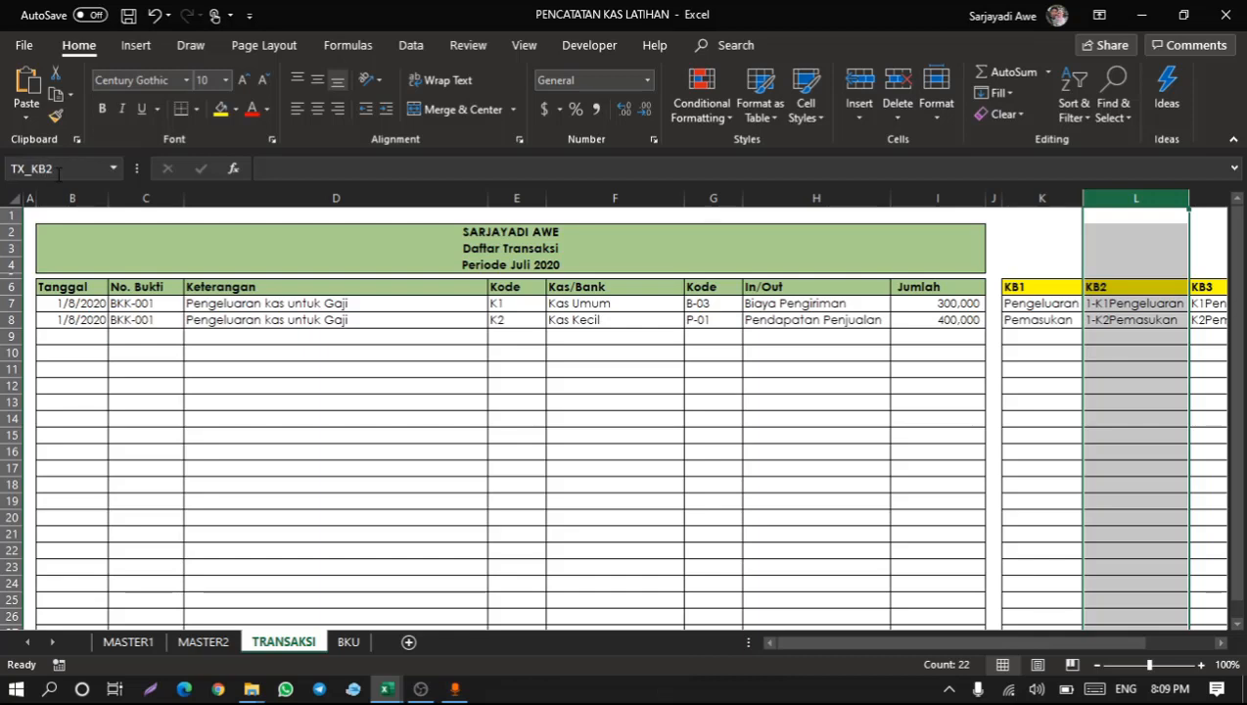
Inspect the KB2 helper column's formula on TRANSAKSI, then return to the BKU sheet.
click(353, 350)
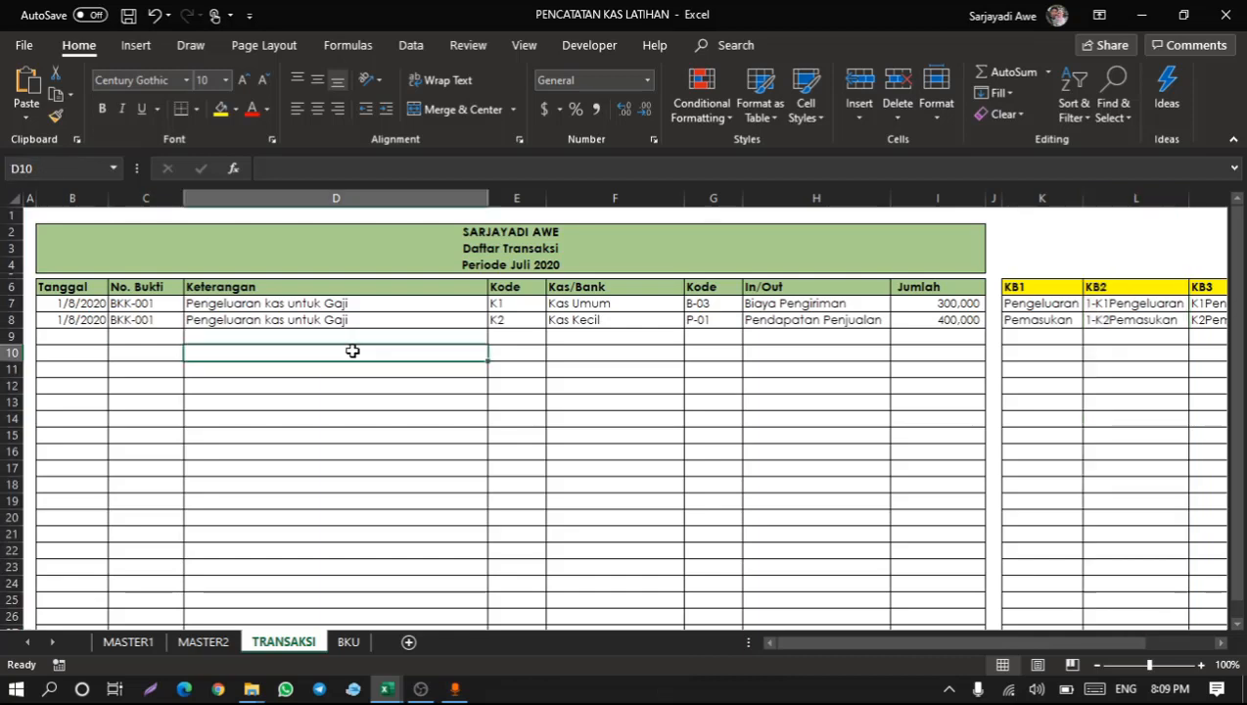
click(1126, 186)
click(1108, 318)
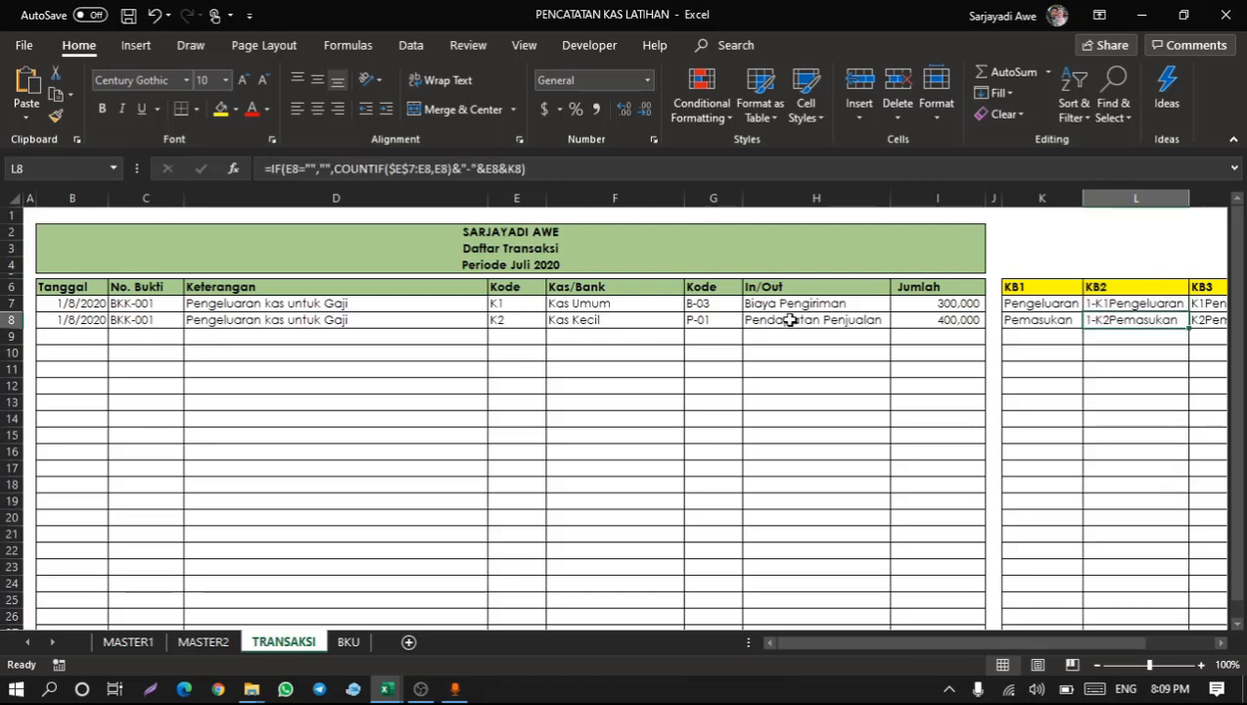
scroll(1133, 341, right, 2)
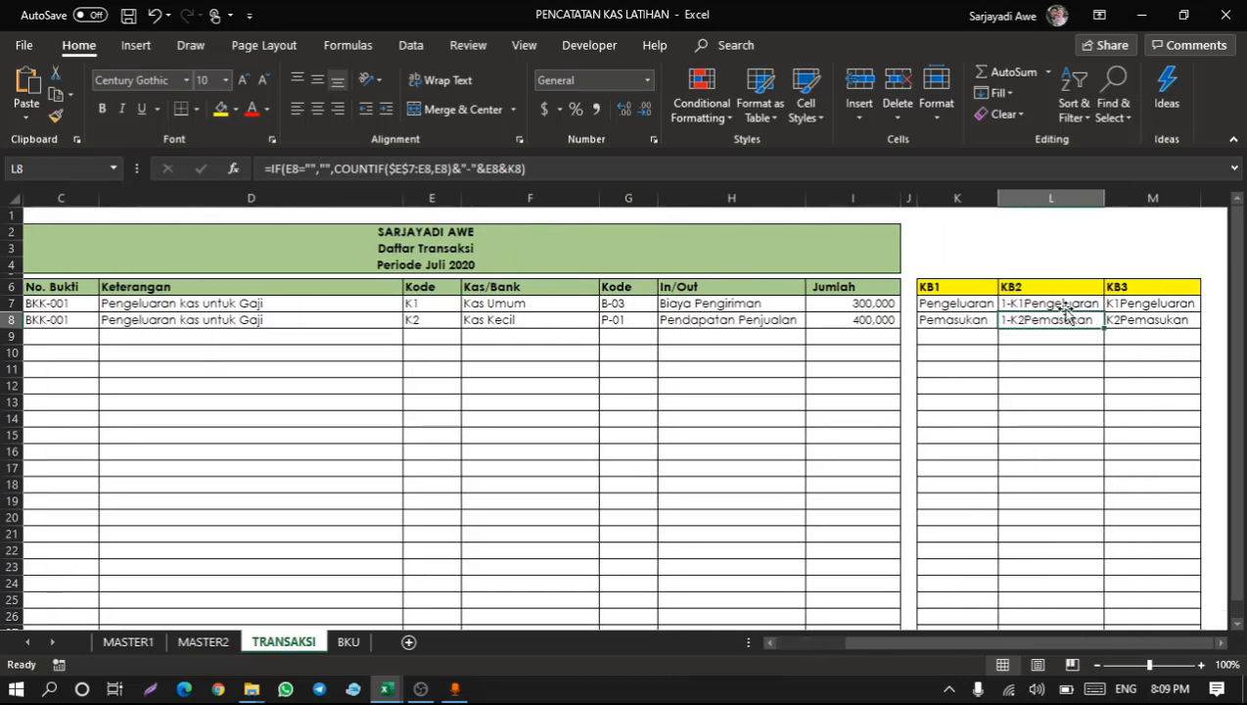
scroll(451, 307, left, 3)
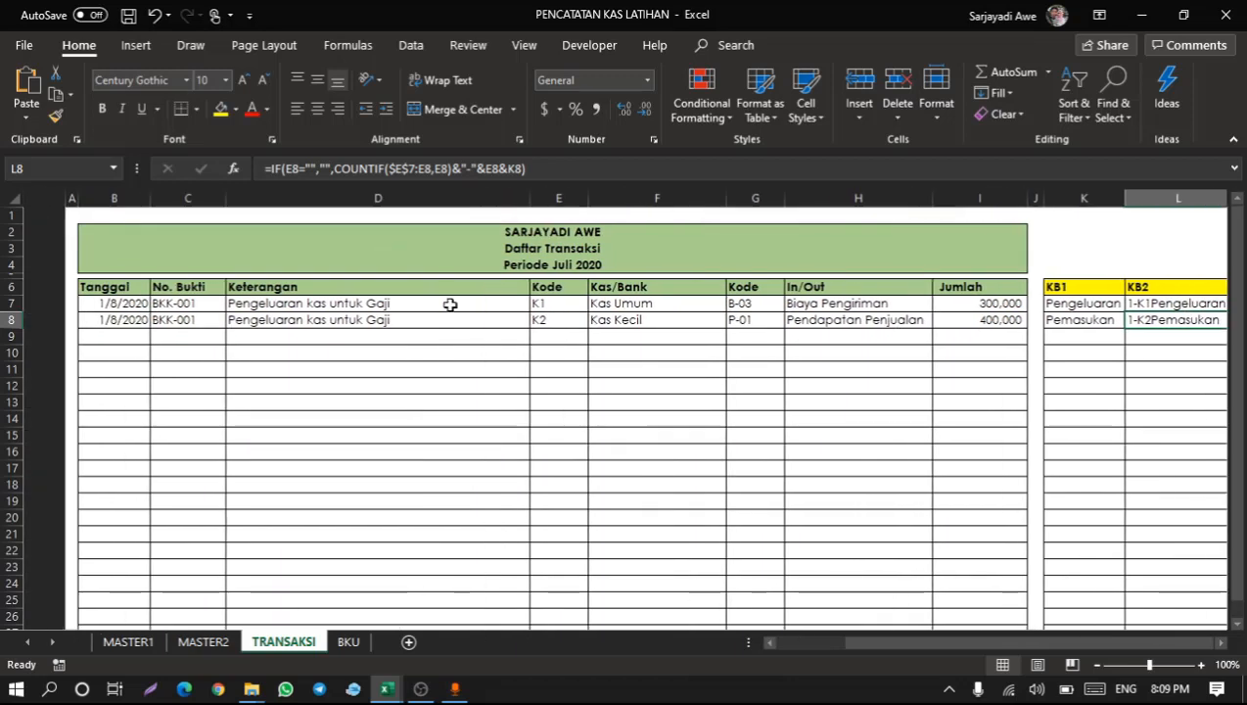
click(300, 365)
click(460, 355)
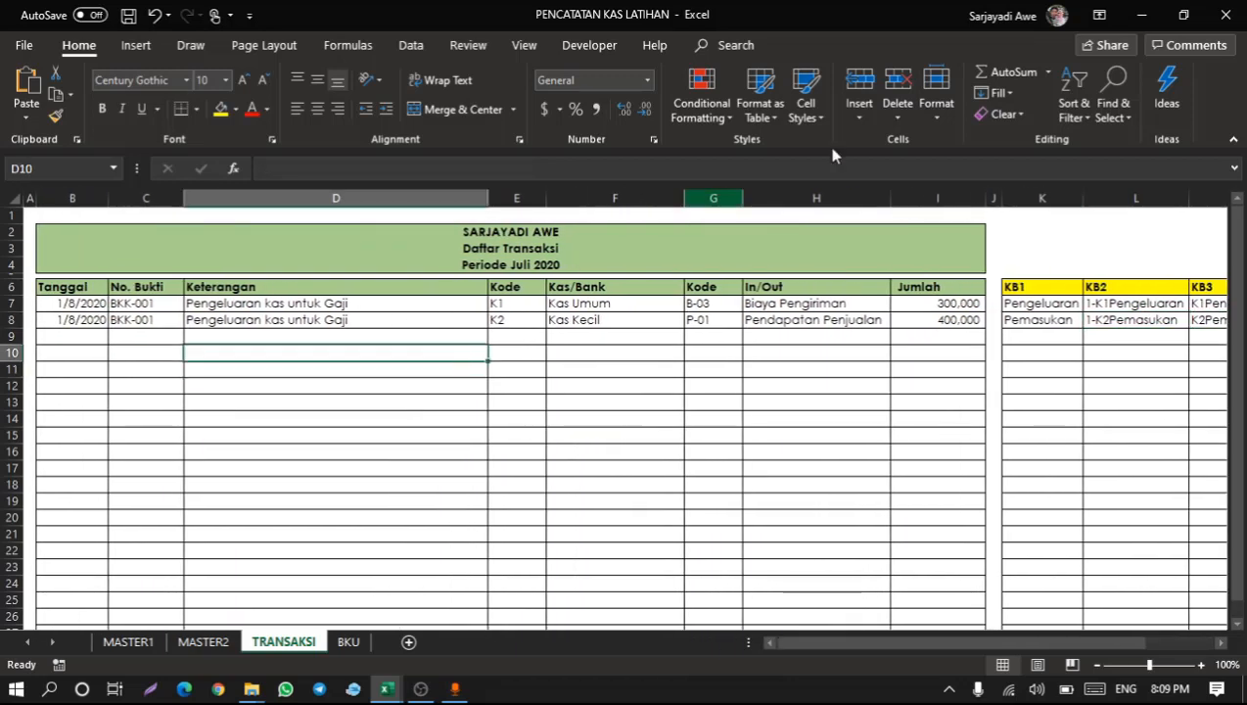
click(348, 643)
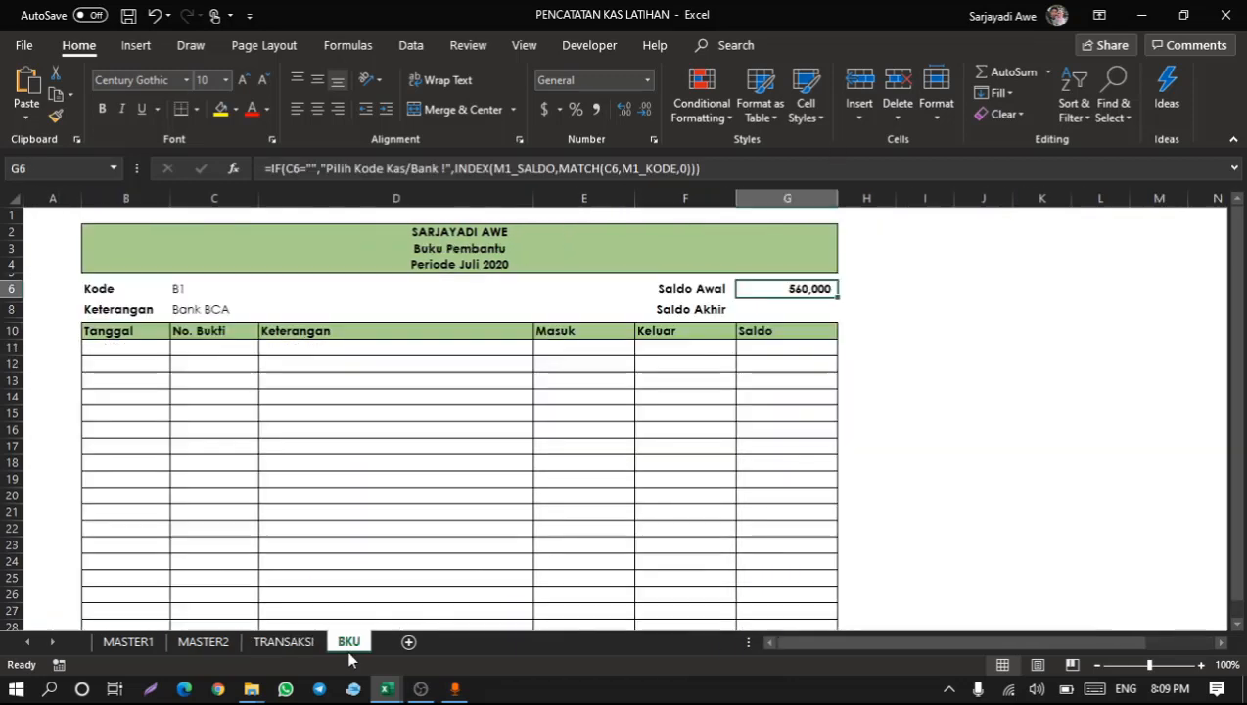
Select the KB2 helper cells on TRANSAKSI to check their combined values, then go back to the BKU sheet.
click(492, 447)
click(568, 350)
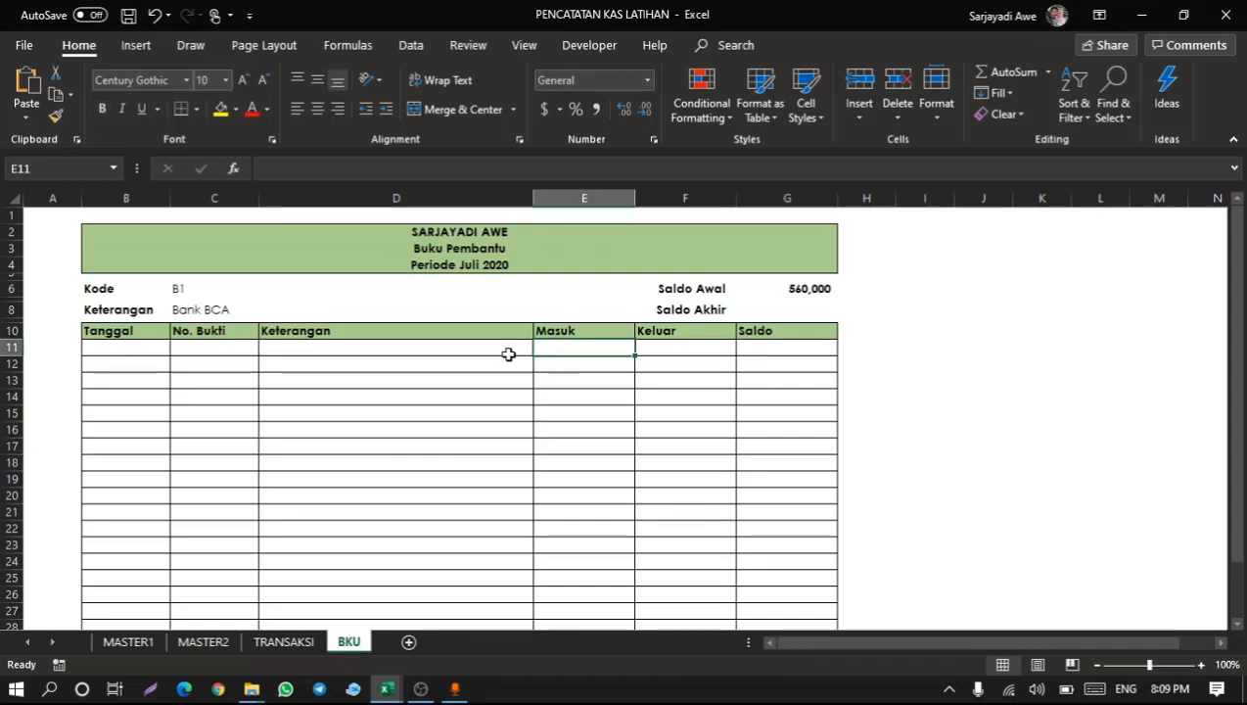
click(508, 354)
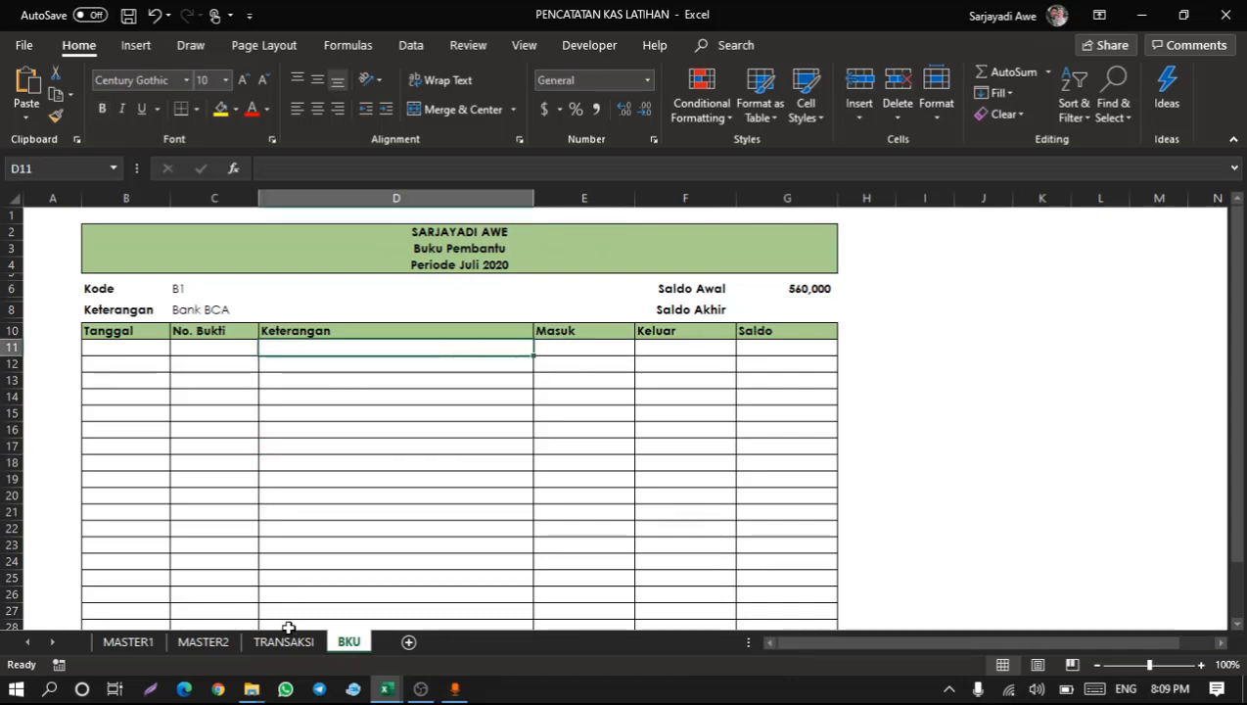
click(284, 642)
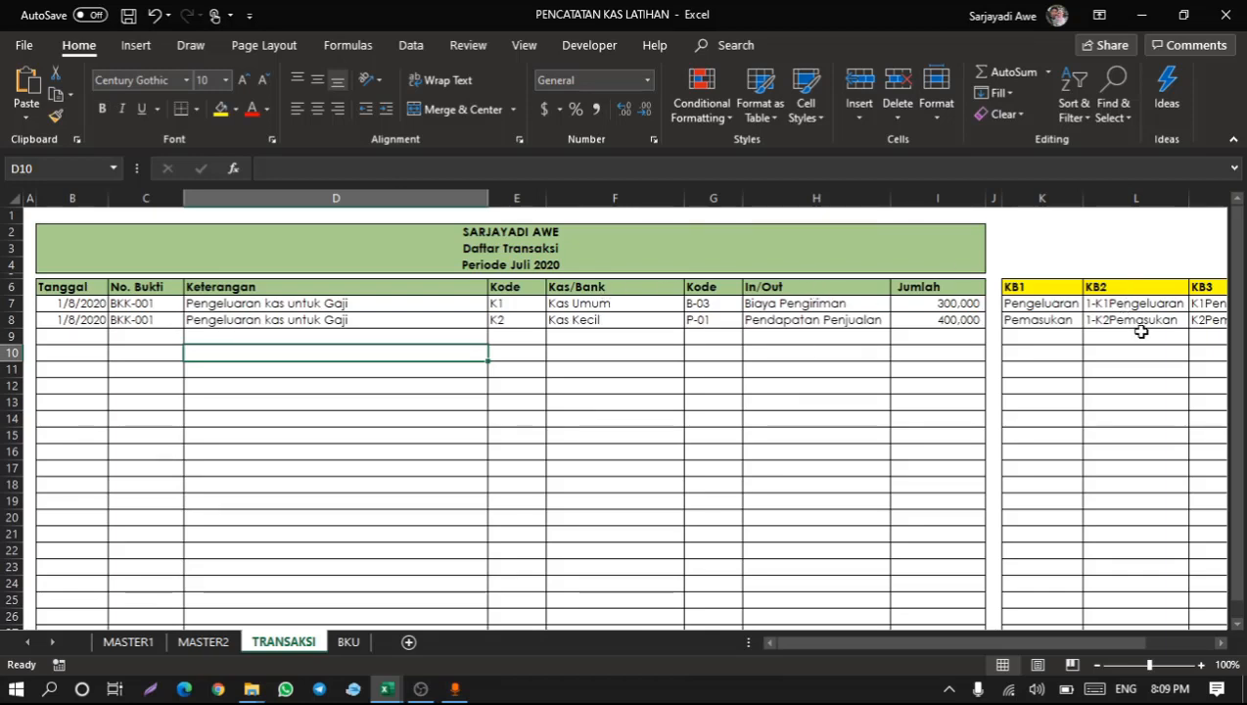
drag(1153, 296, 1139, 364)
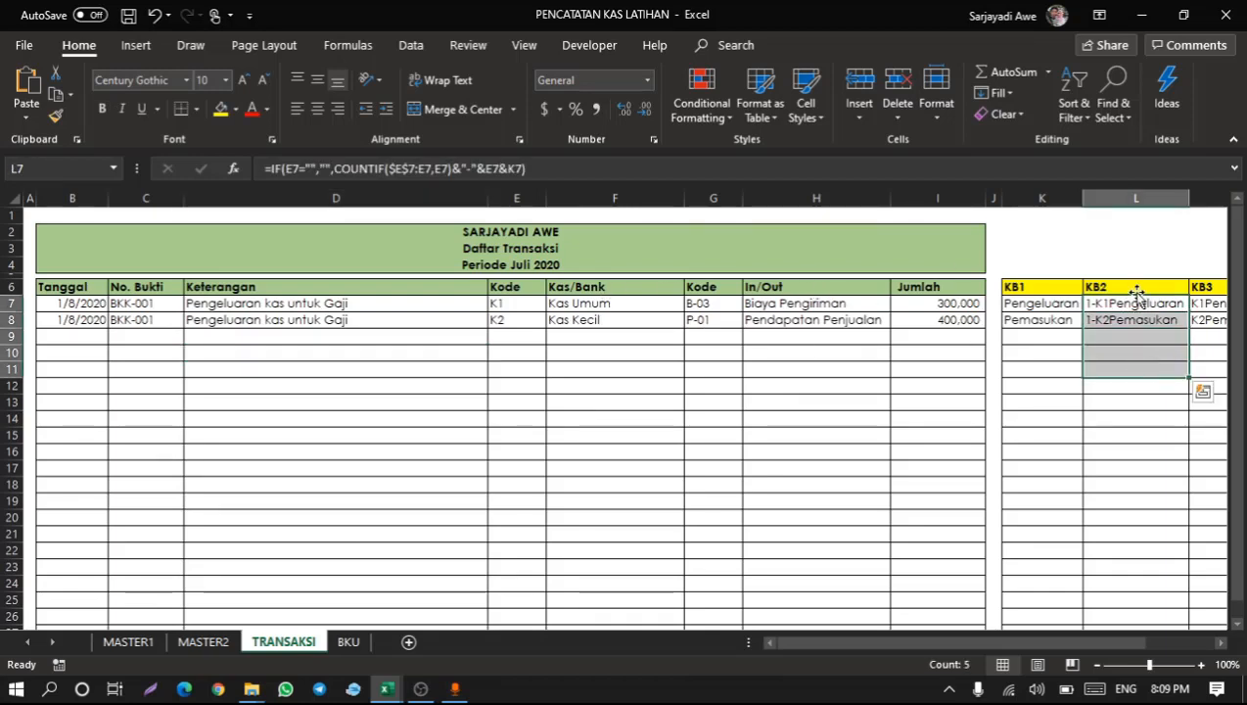
drag(1138, 287, 1153, 385)
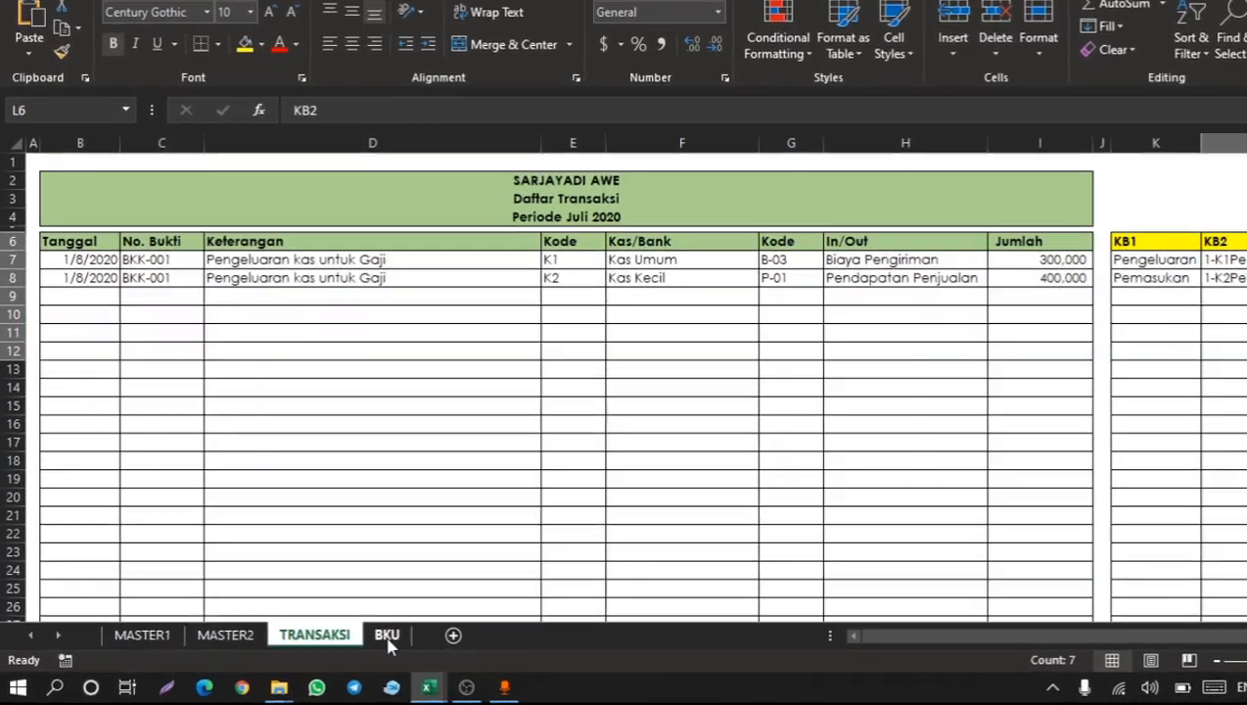
click(348, 641)
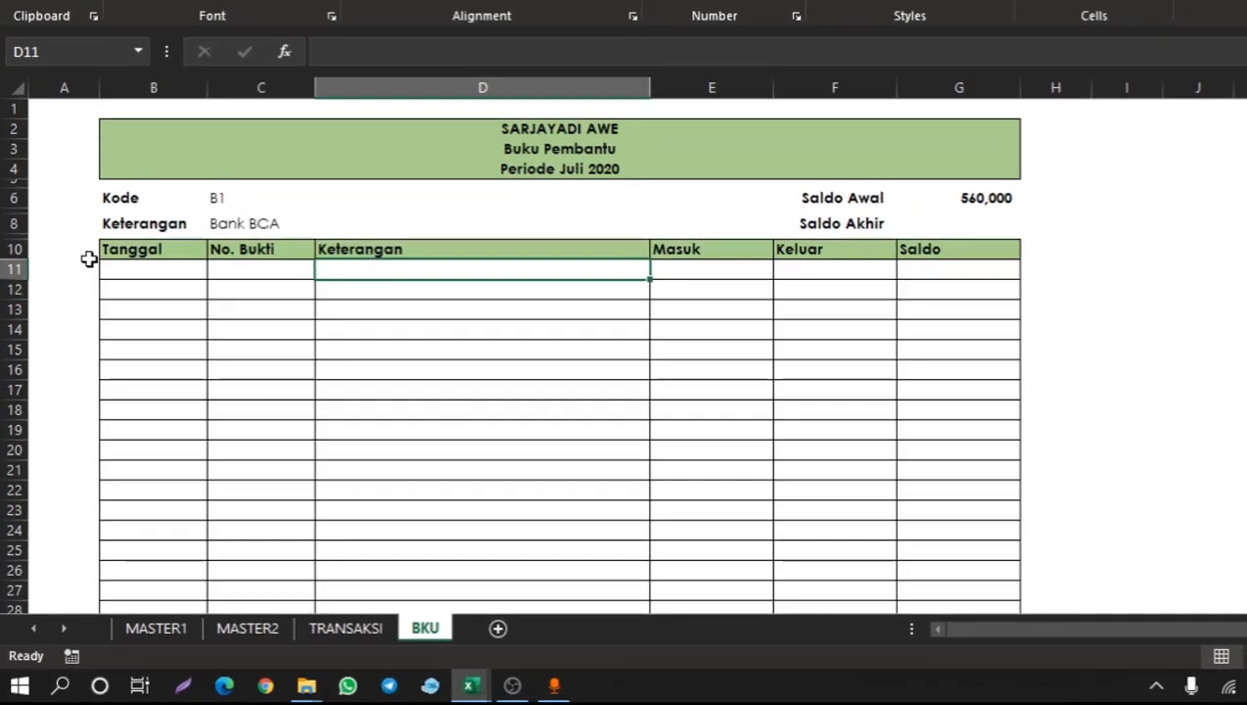
Enter 1 in A11 and the formula =A11+1 in A12 to start a row counter beside the ledger.
click(90, 253)
click(77, 269)
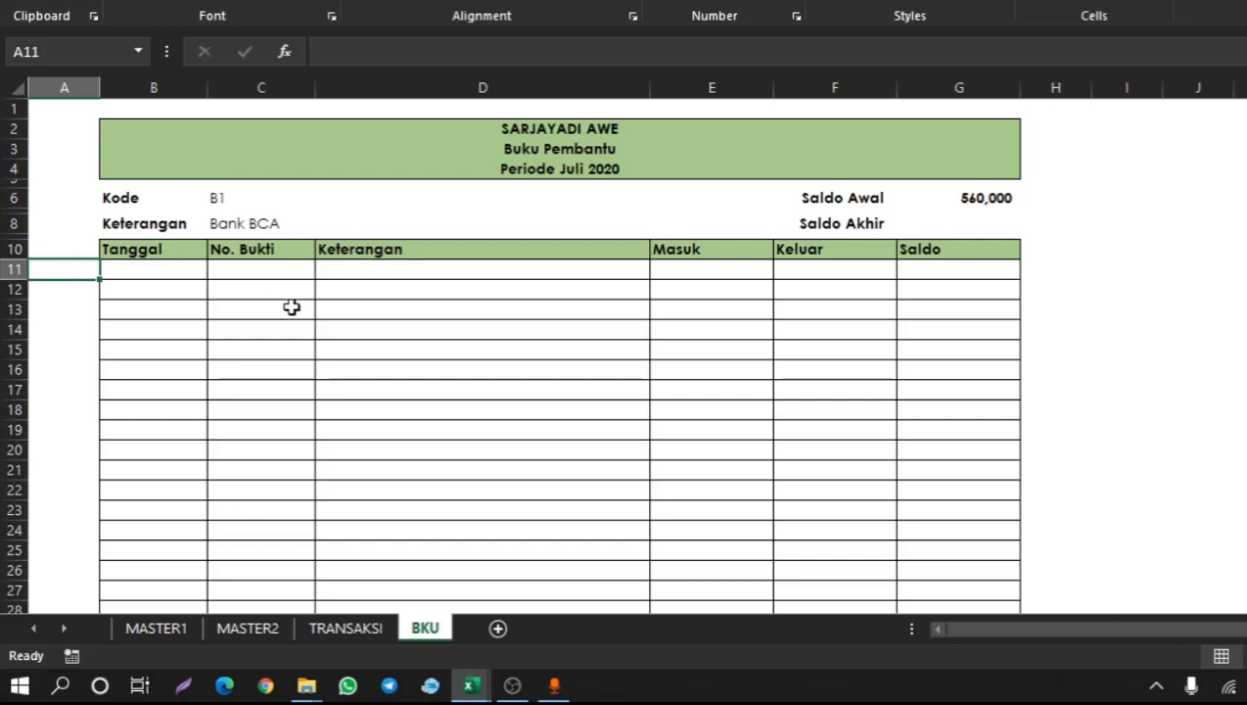
text(1)
key(Return)
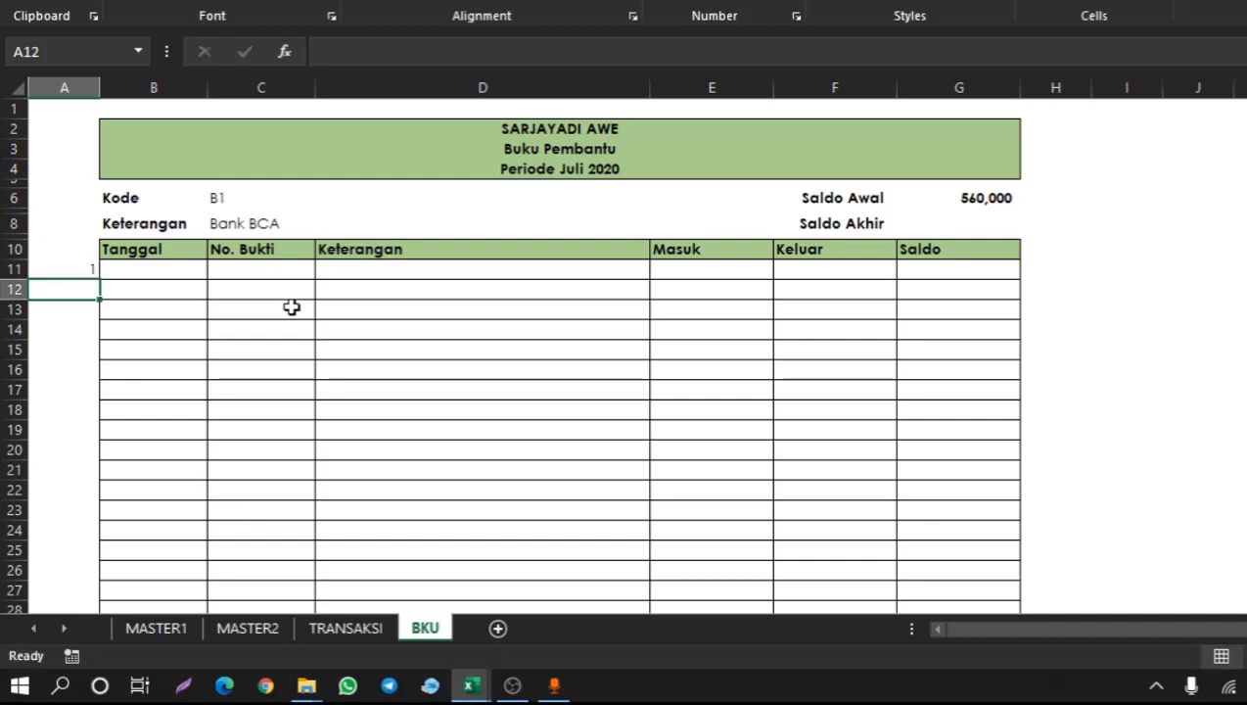
text(=)
key(Up)
text(+)
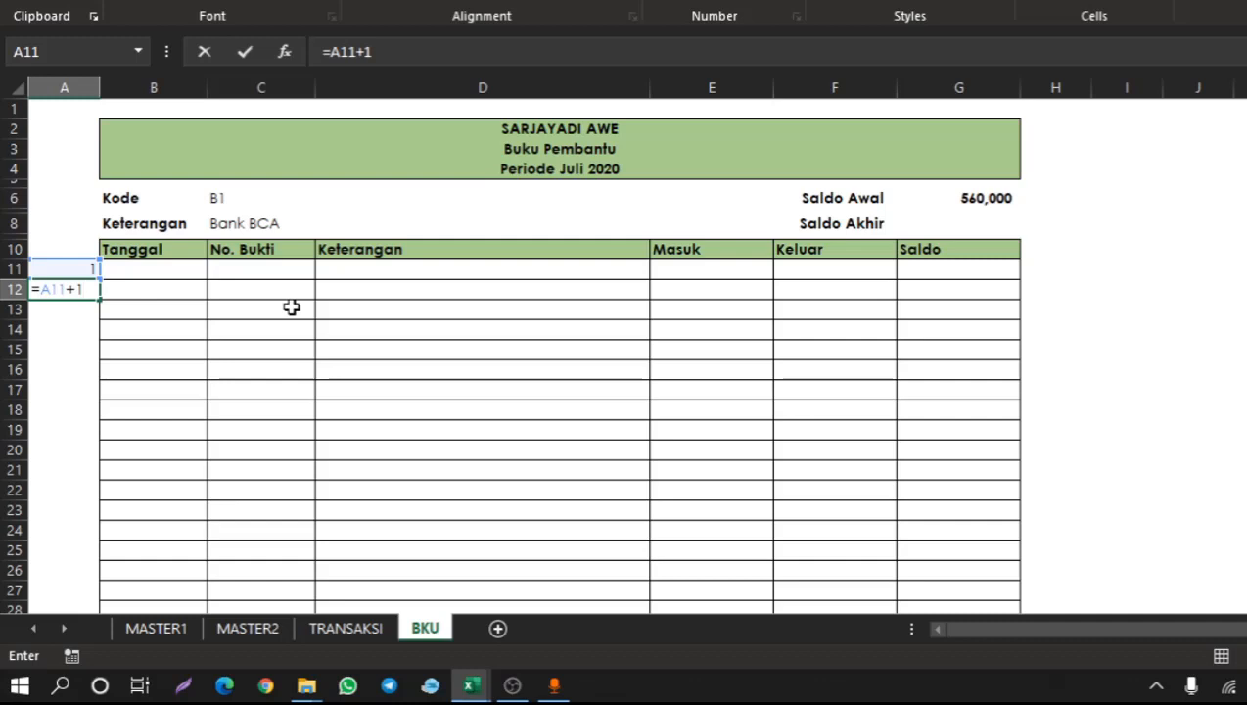
text(1)
key(Return)
Copy the A12 counter formula down column A through row 31.
key(Up)
key(ctrl+c)
key(shift+Down)
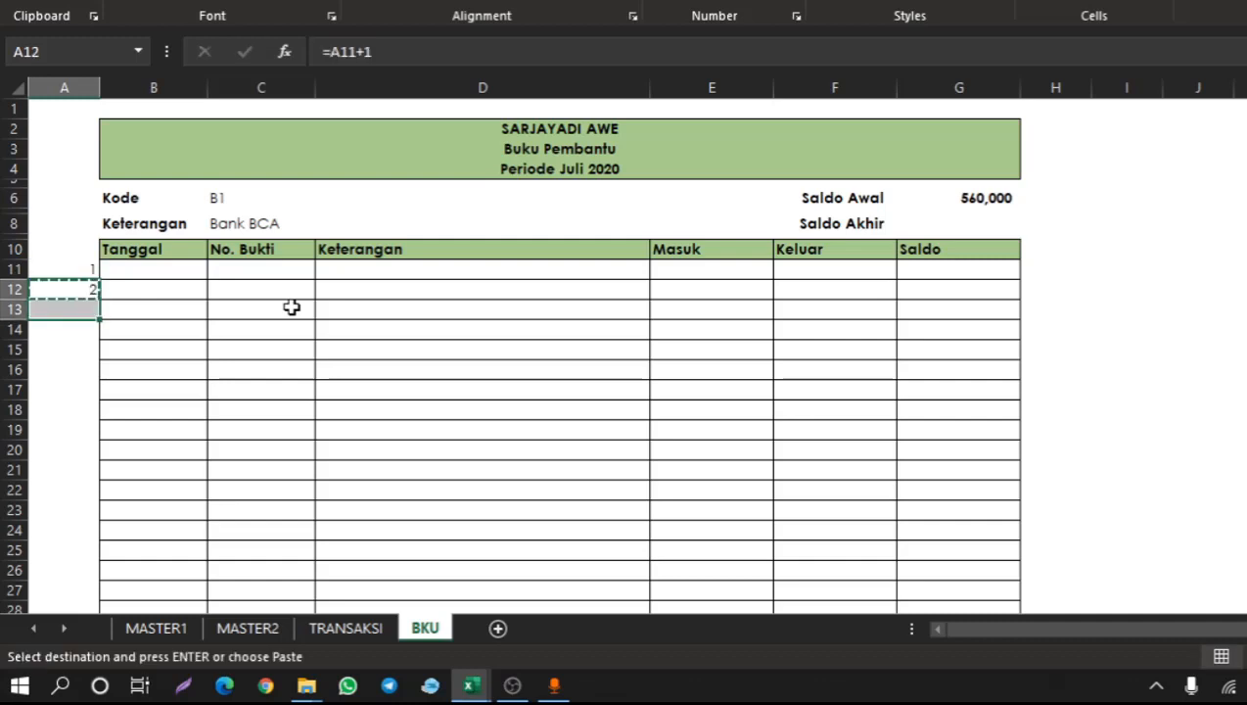
key(shift+Down)
key(shift+Down)
key(shift+Down)
key(shift+Down)
key(shift+Down)
key(shift+Down)
key(shift+Down)
key(shift+Down)
key(shift+Down)
key(shift+Down)
key(shift+Down)
key(shift+Down)
key(shift+Down)
key(shift+Down)
key(shift+Down)
key(shift+Down)
key(shift+Down)
key(shift+Down)
key(shift+Down)
key(shift+Down)
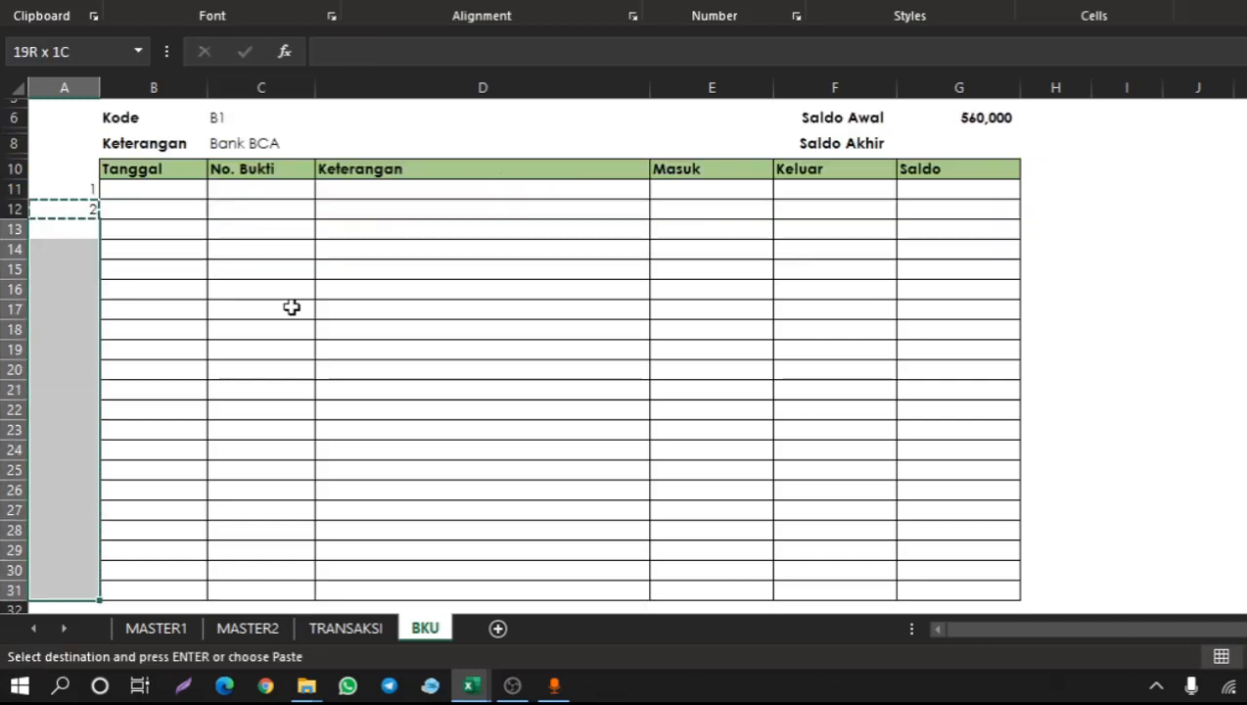
key(shift+Up)
key(shift+Up)
key(shift+Up)
key(shift+Up)
key(shift+Up)
key(shift+Up)
key(shift+Up)
key(shift+Up)
key(shift+Up)
key(shift+Up)
key(shift+Up)
key(shift+Up)
key(shift+Up)
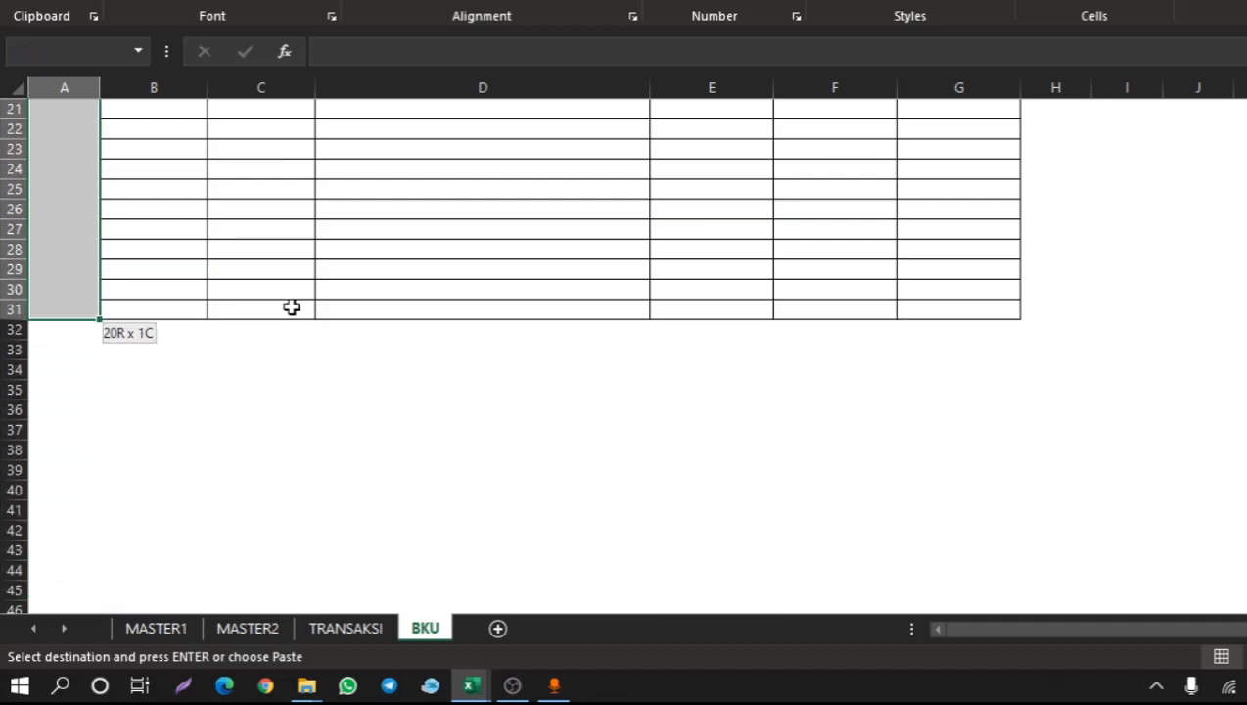
key(Return)
Review the counter values and formulas in column A.
key(Up)
key(Up)
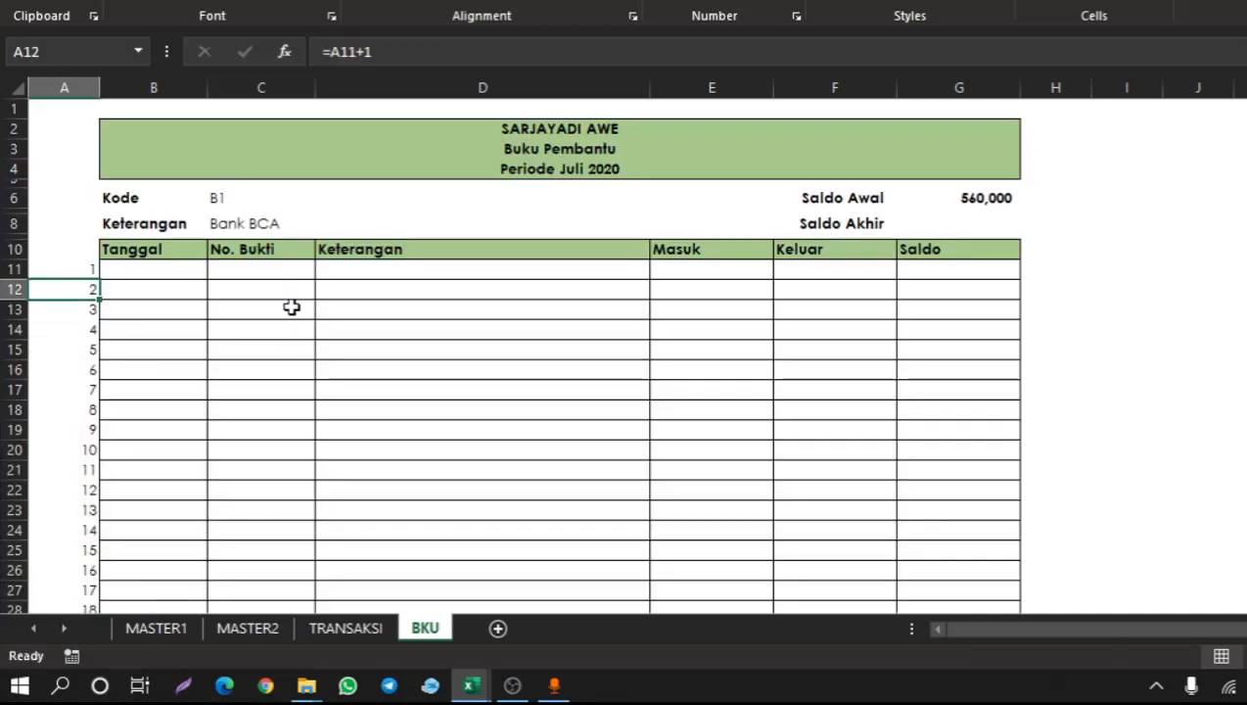
key(Down)
key(Down)
key(Down)
key(Down)
key(Up)
key(Down)
key(Down)
key(Down)
key(Up)
key(Up)
key(Up)
key(Right)
key(Left)
key(Right)
key(Left)
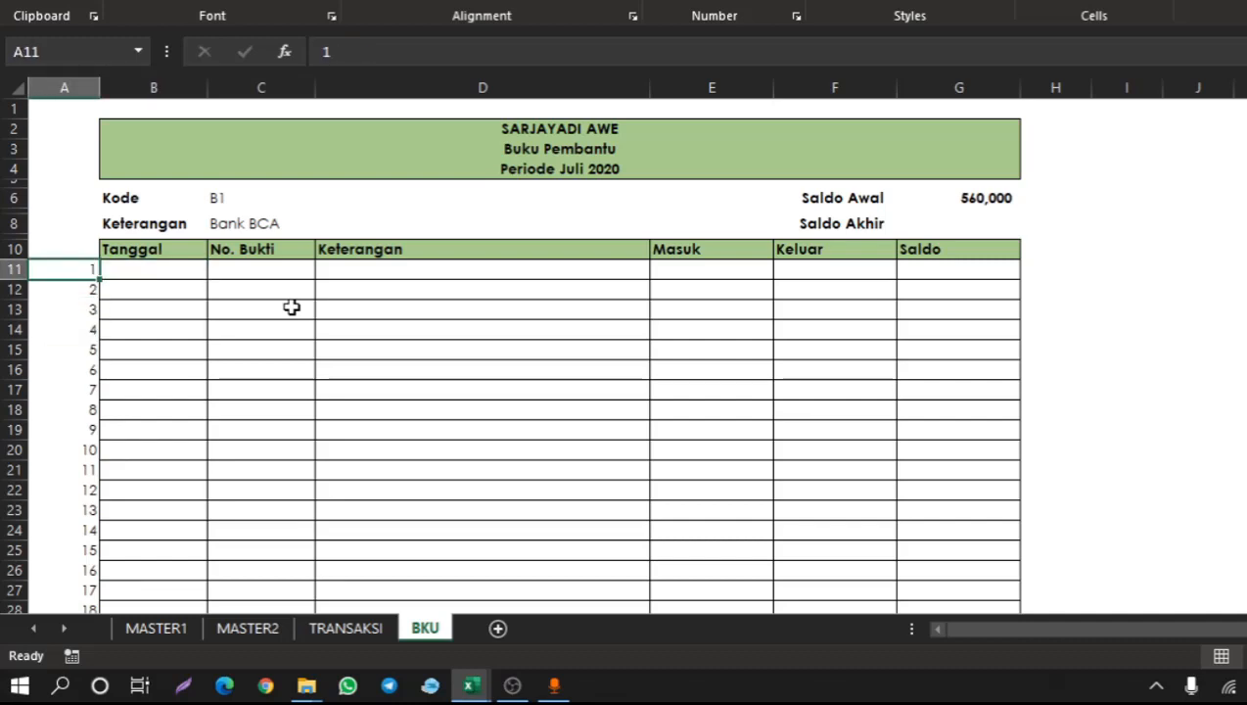
In B11, enter =INDEX(TX_TANGGAL,MATCH(A11&"-"&$C$6&"Pemasukan",TX_KB2,0)) to look up the first matching transaction date.
click(175, 272)
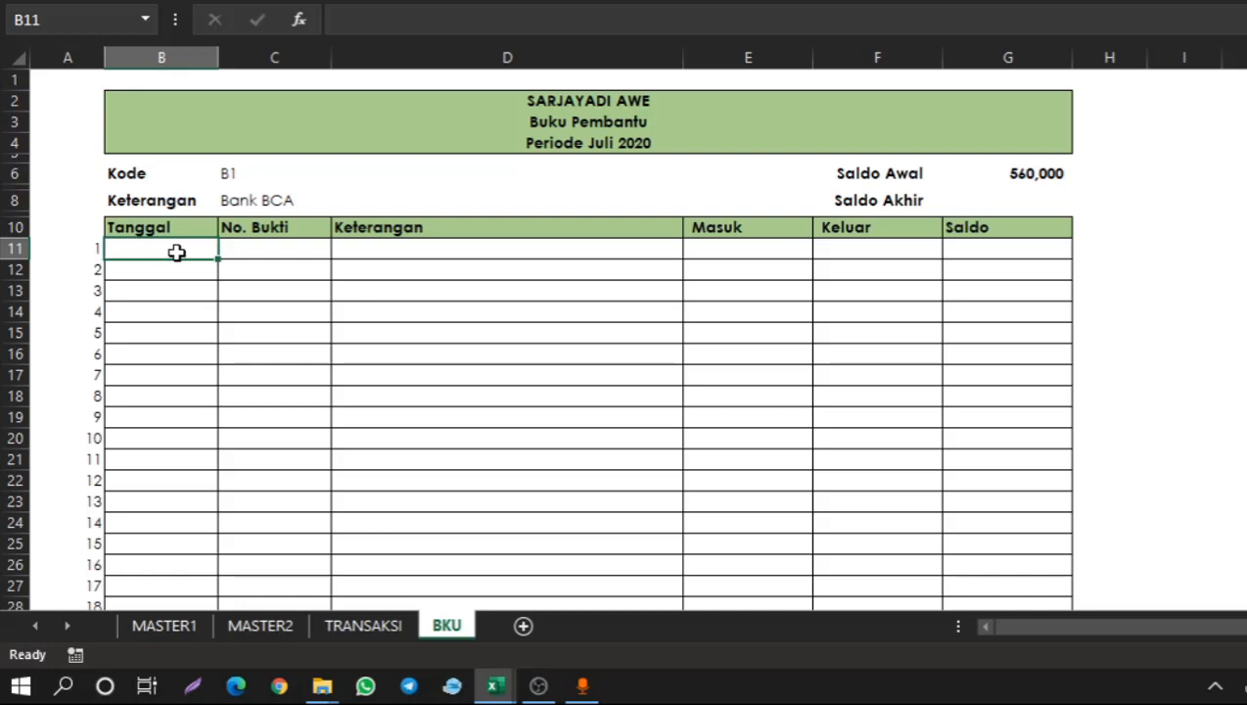
text(=)
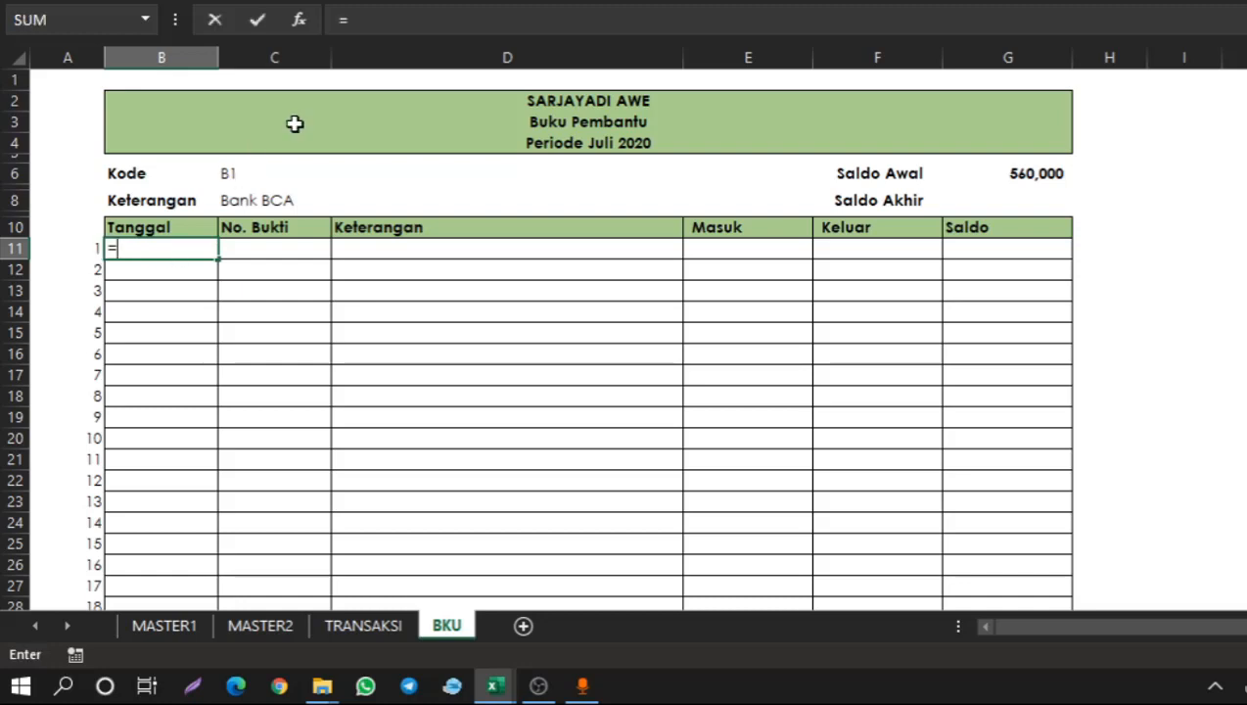
click(390, 26)
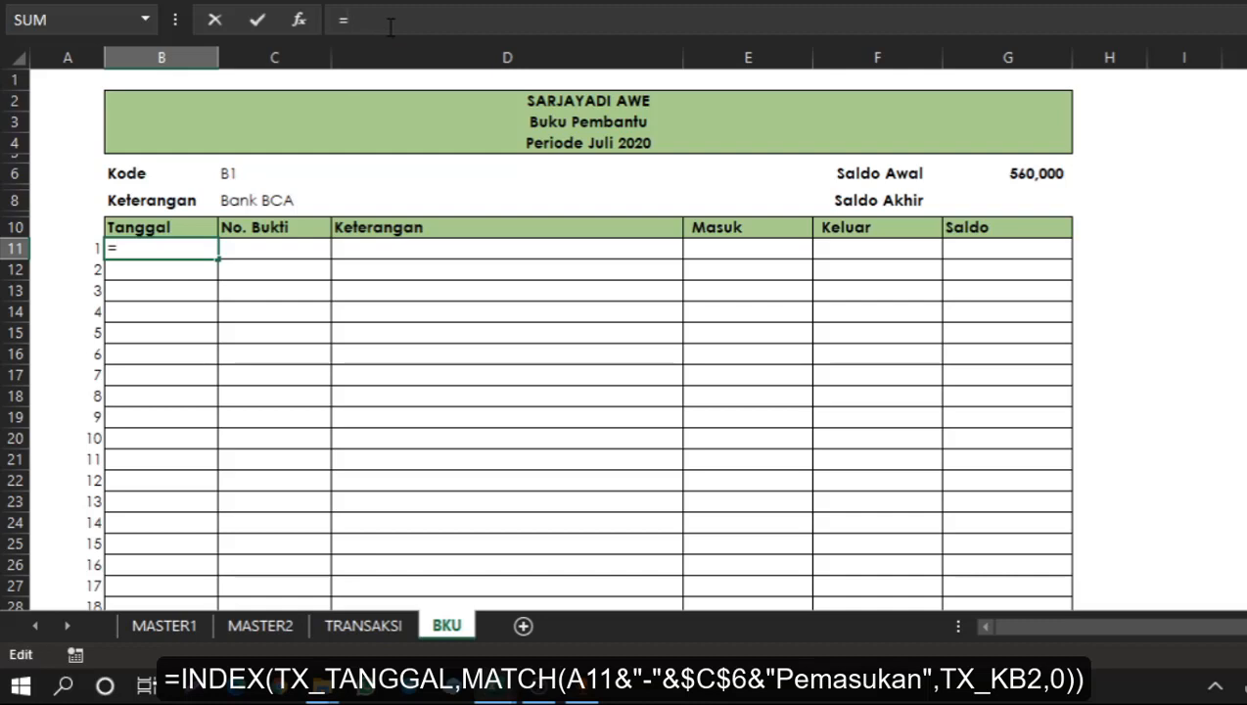
text(in)
double_click(448, 61)
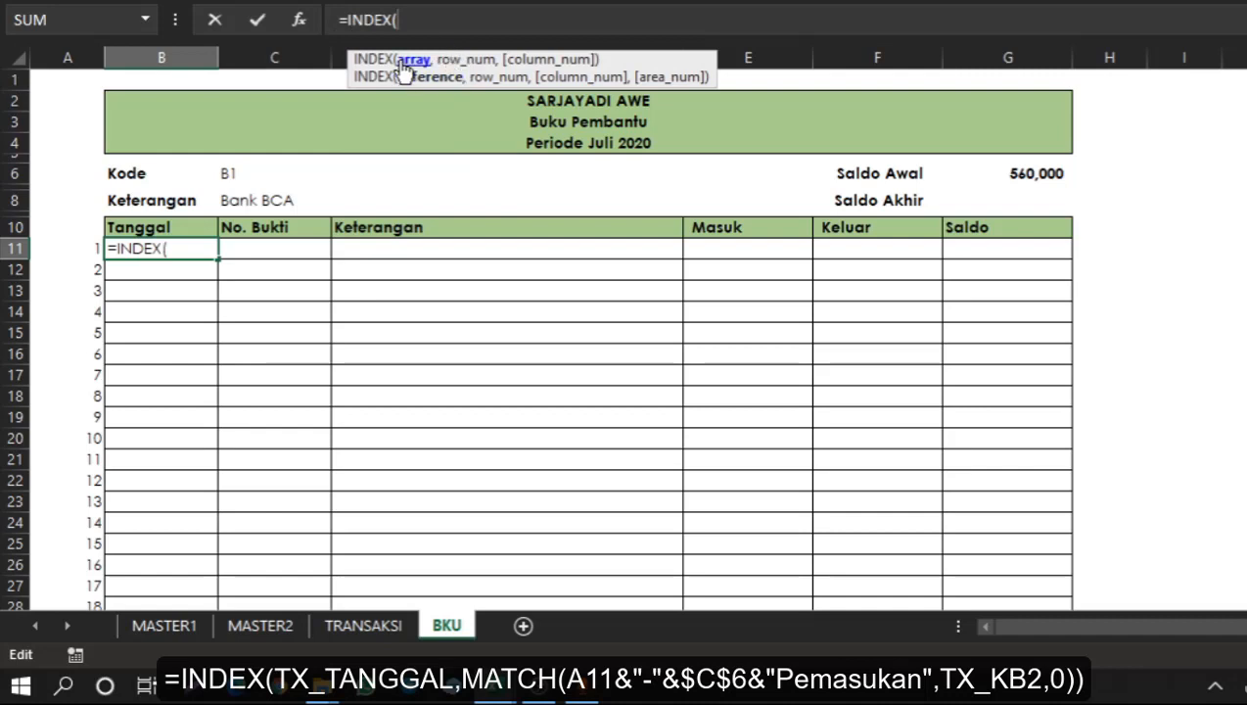
text(tx)
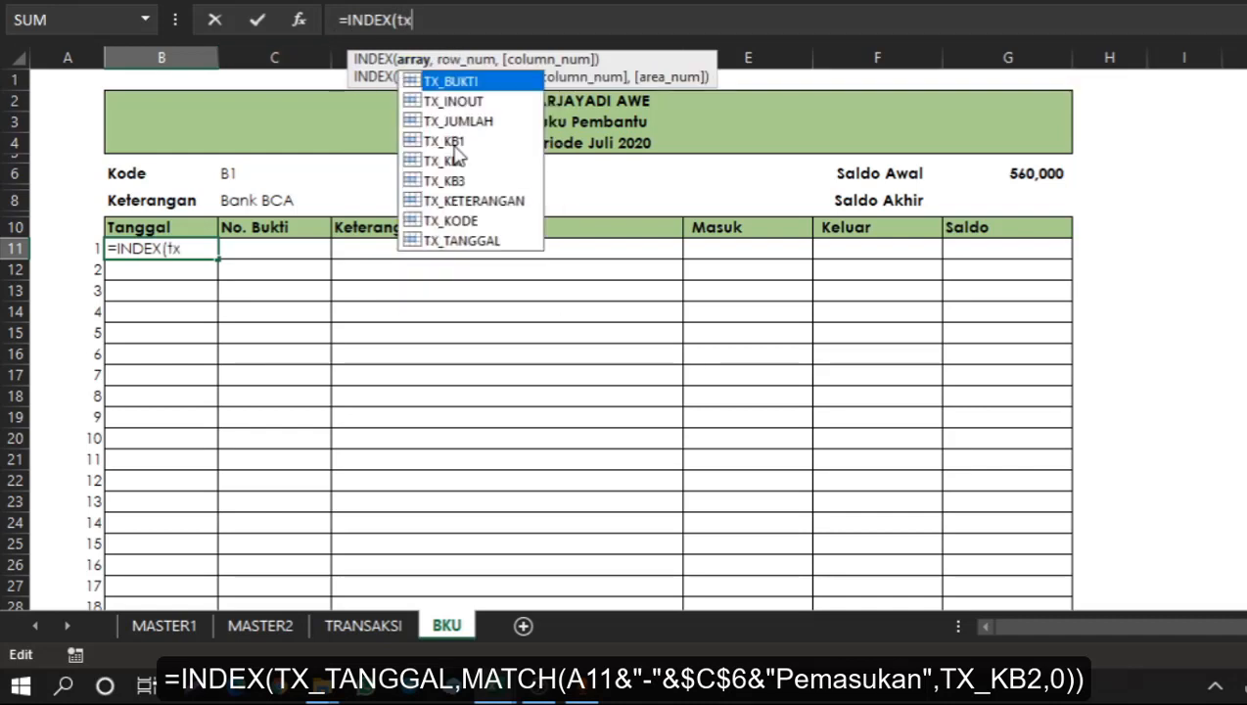
key(Down)
key(Down)
key(Down)
key(Down)
key(Down)
key(Down)
key(Down)
key(Down)
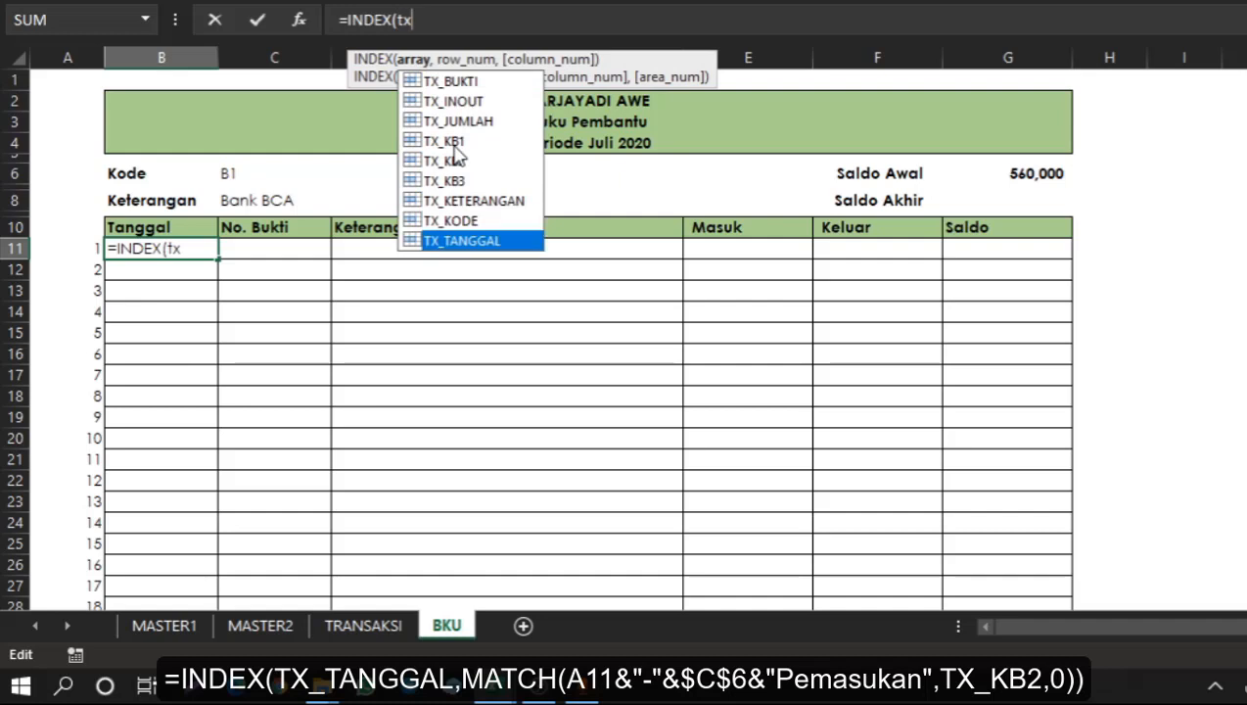
double_click(487, 242)
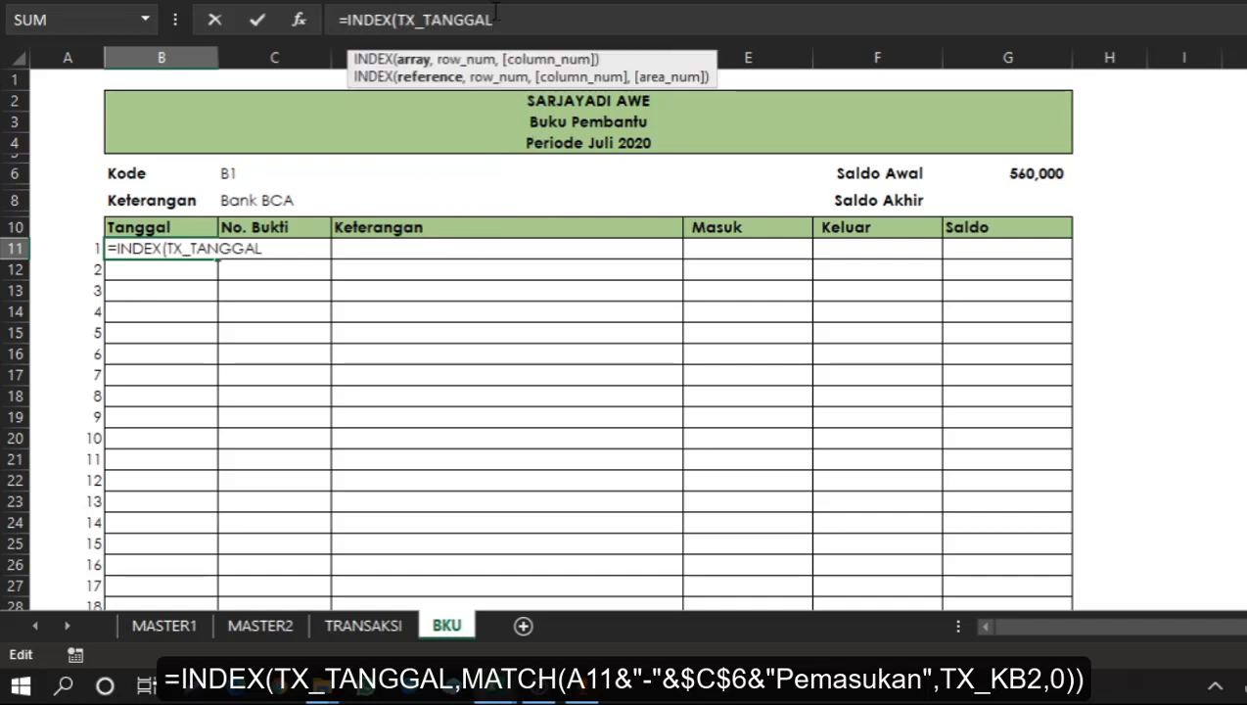
text(,)
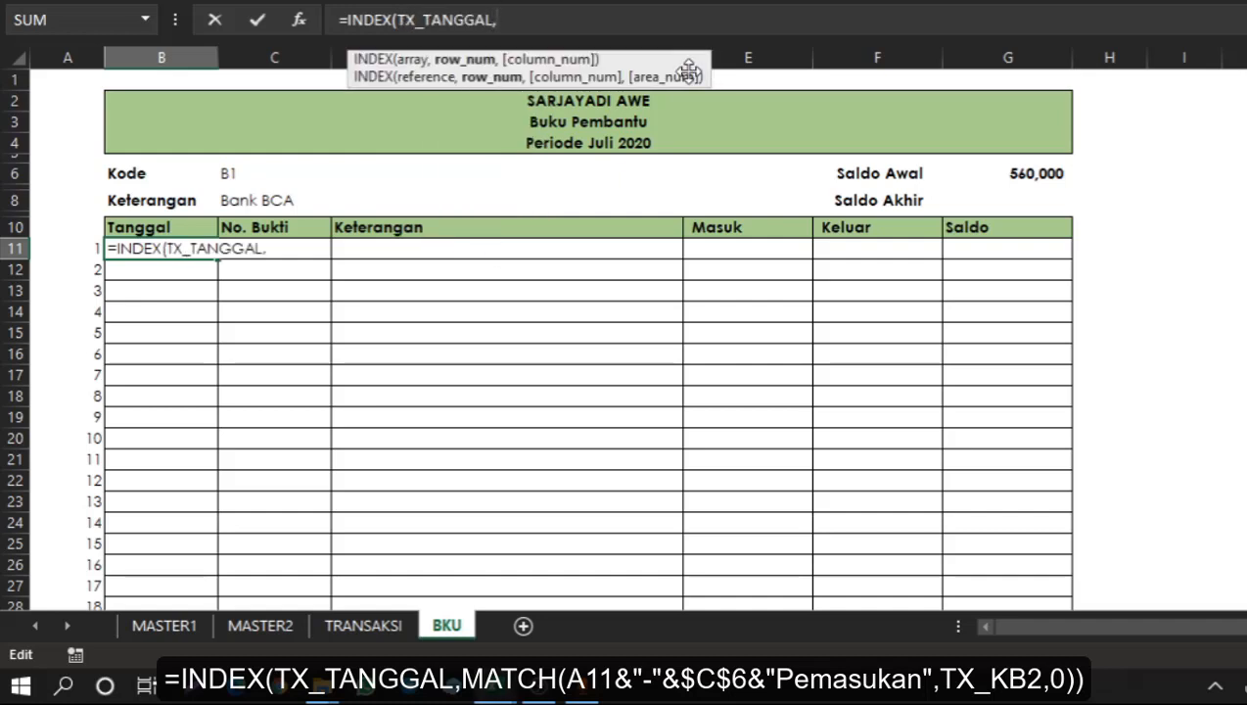
text(mat)
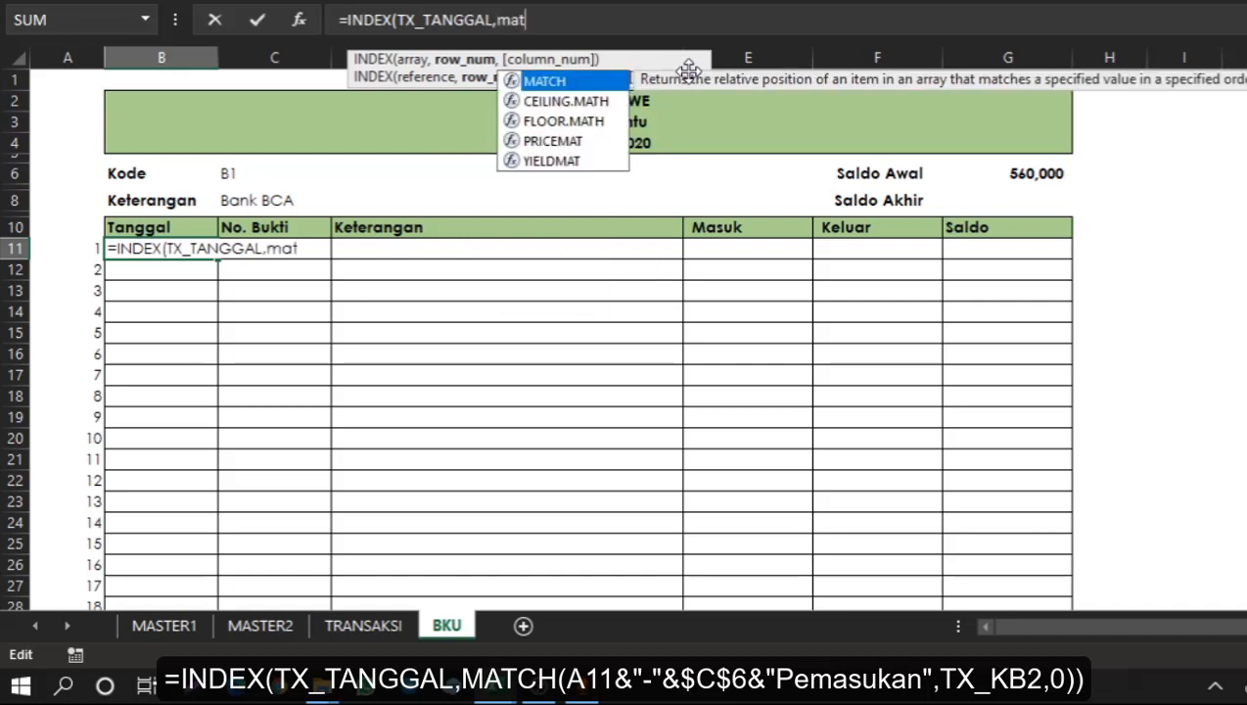
key(Tab)
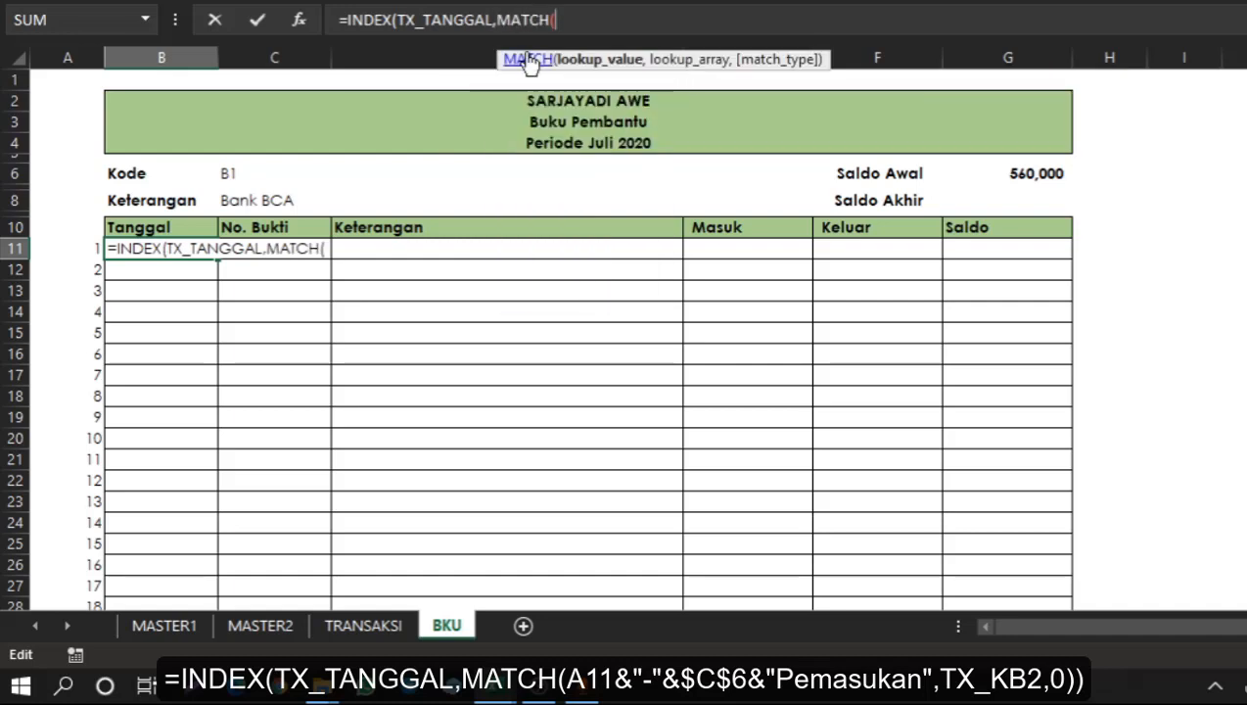
click(91, 250)
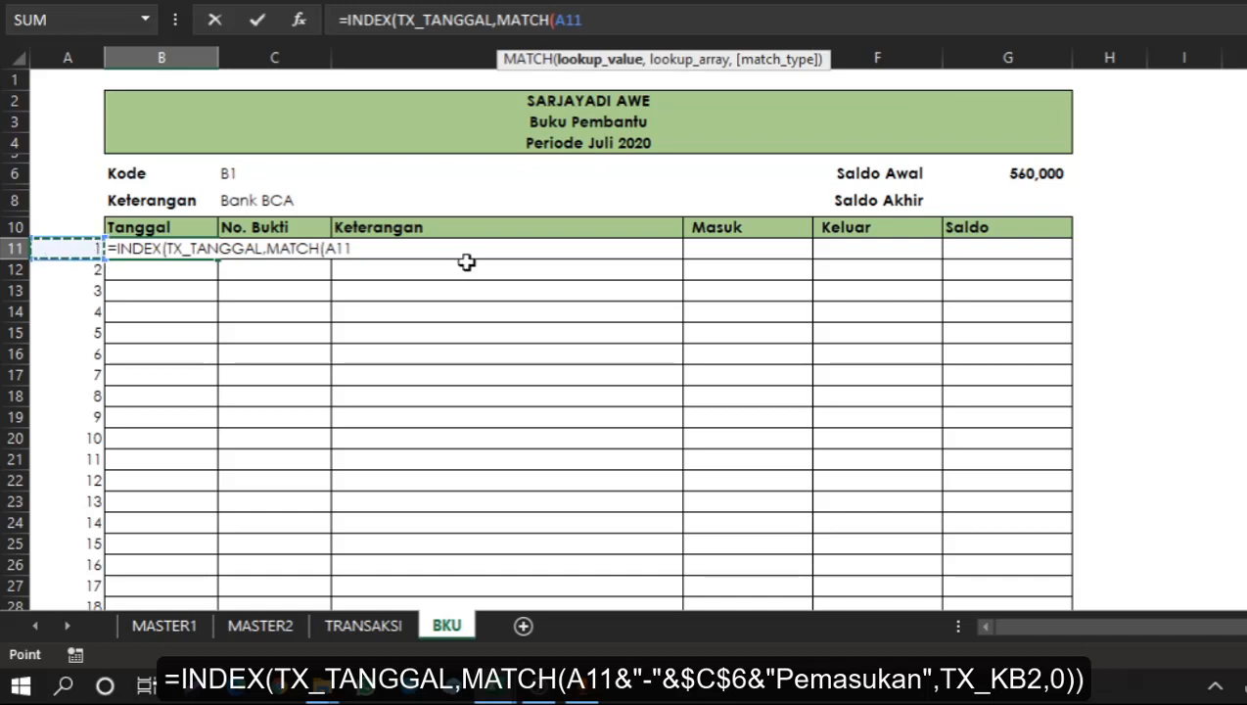
text(&")
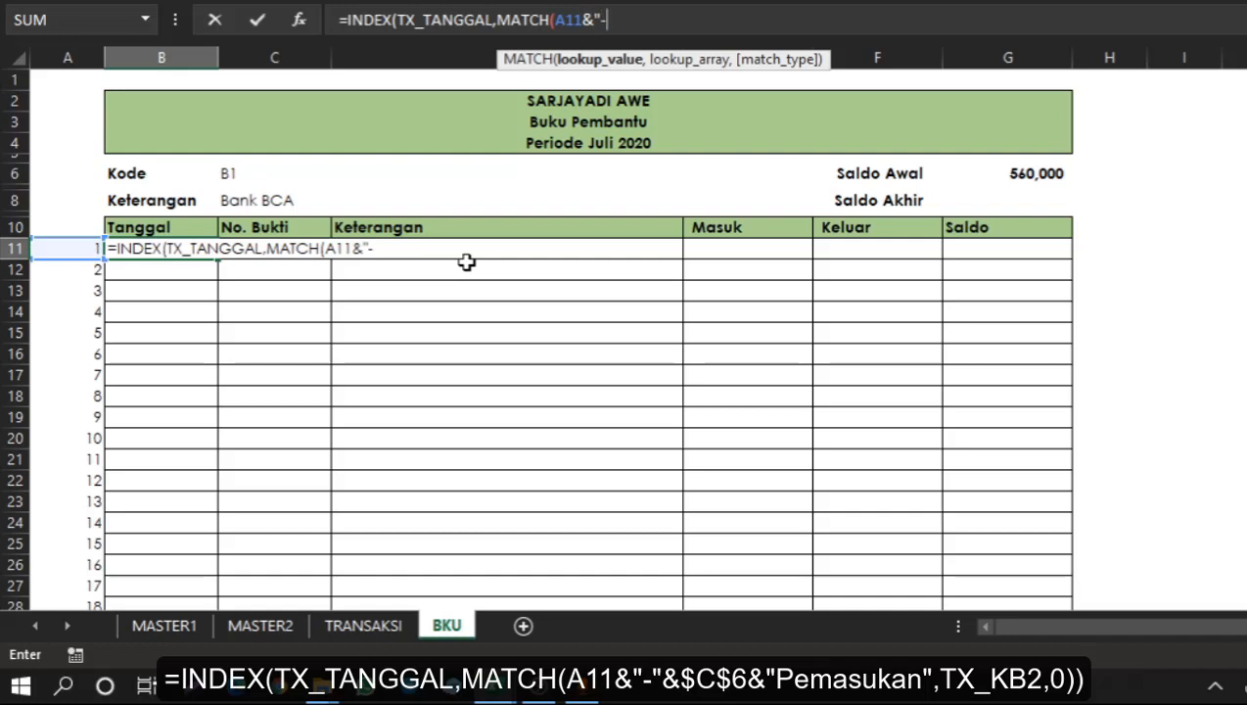
text(-")
text(&)
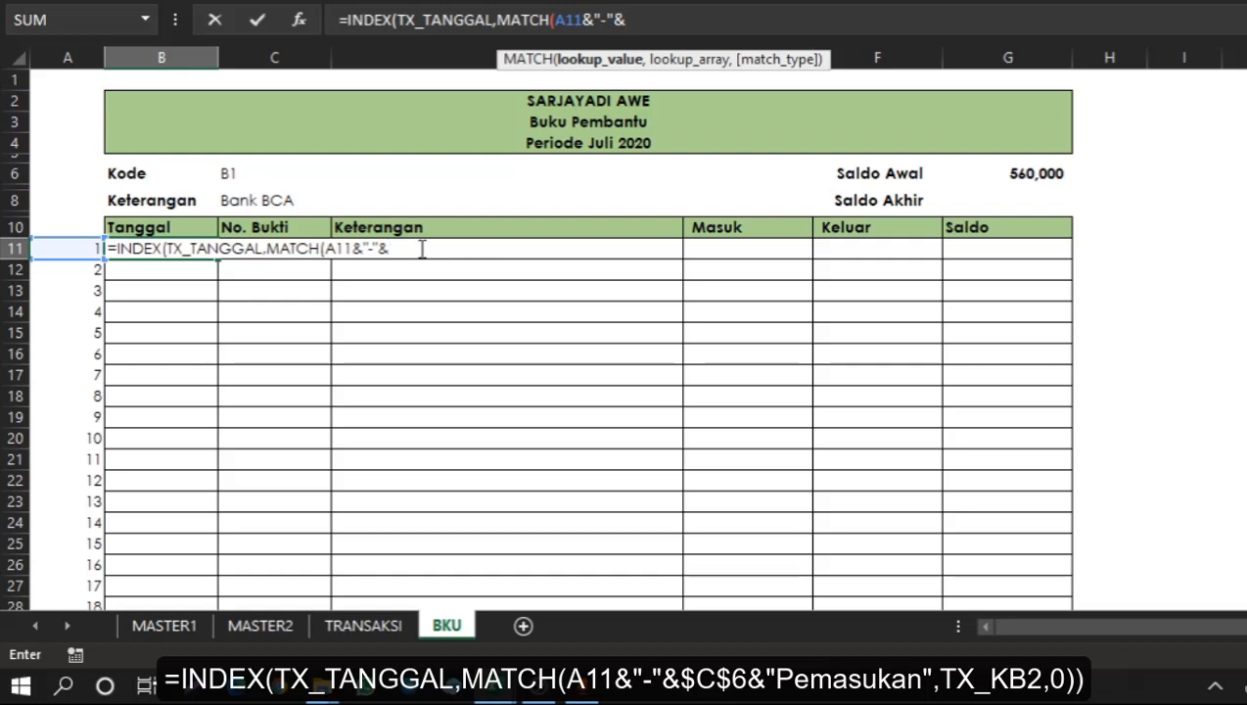
click(255, 172)
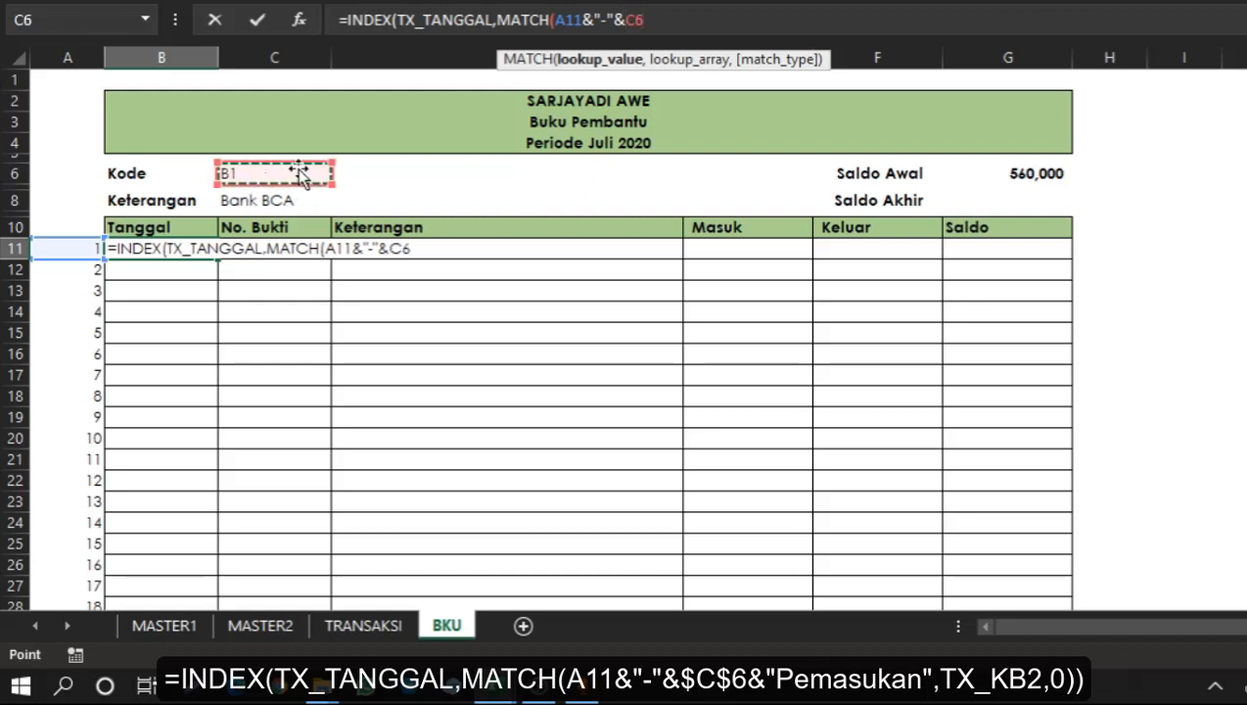
key(F4)
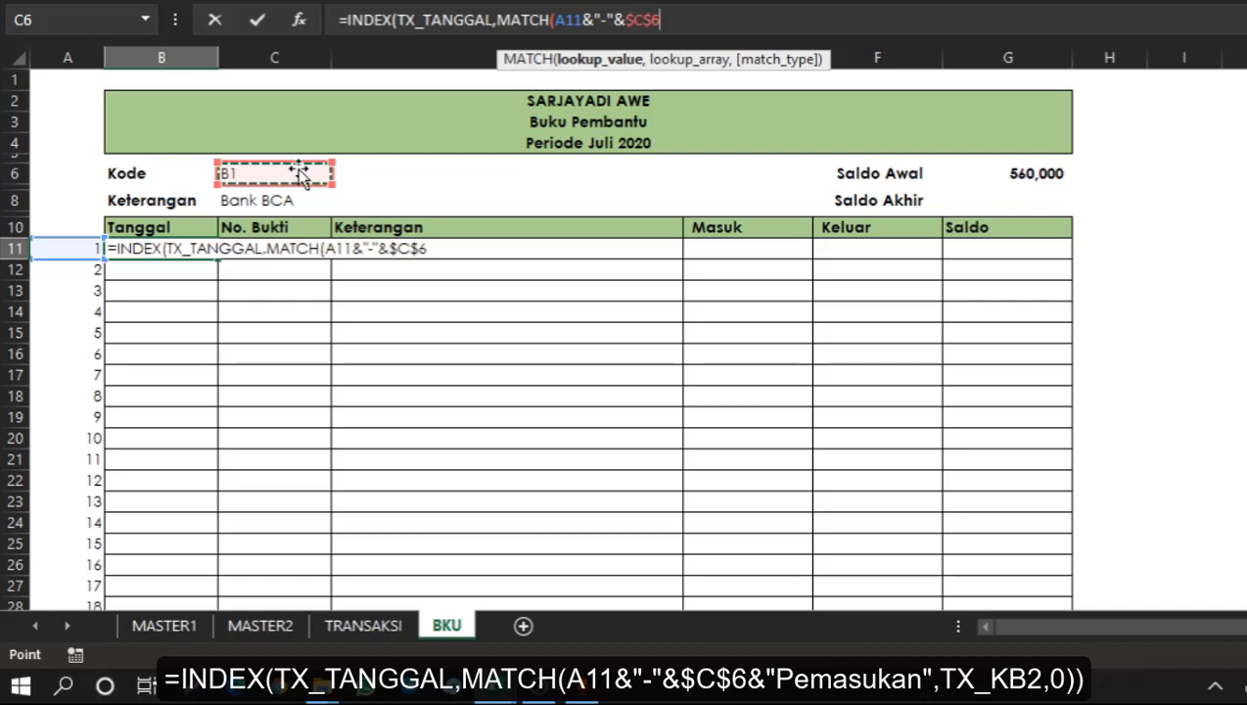
click(658, 20)
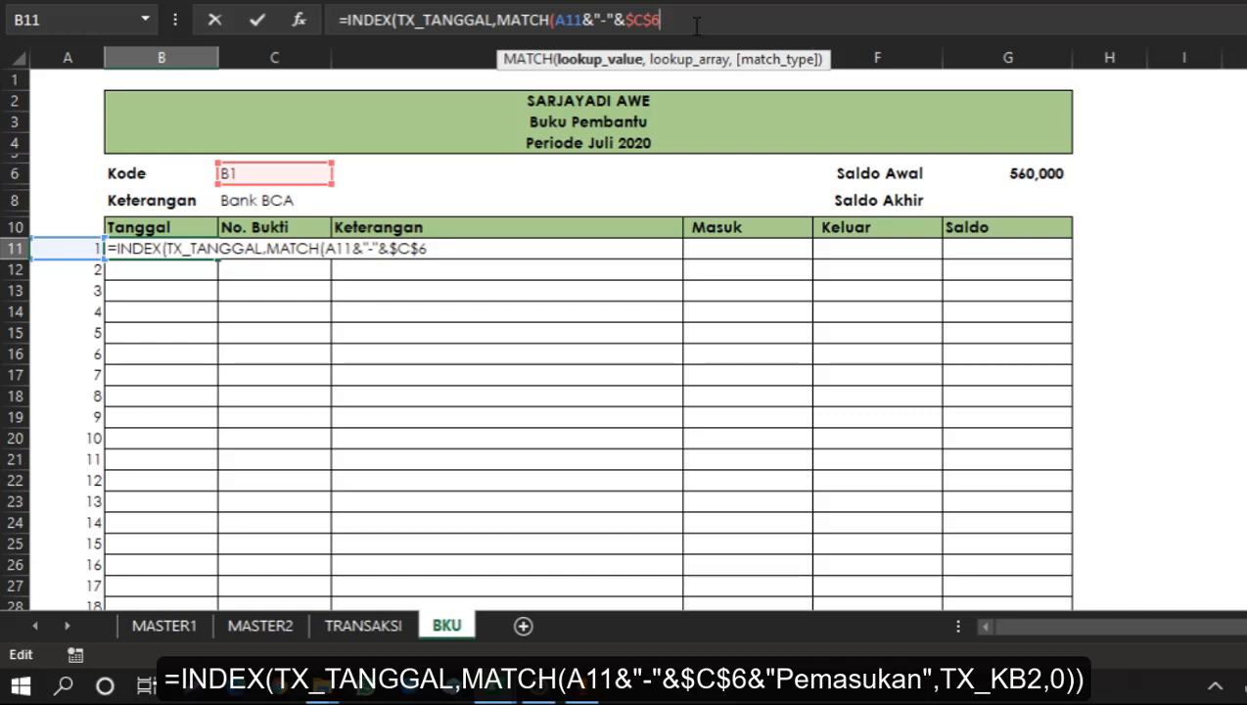
text(&"Pemasukan)
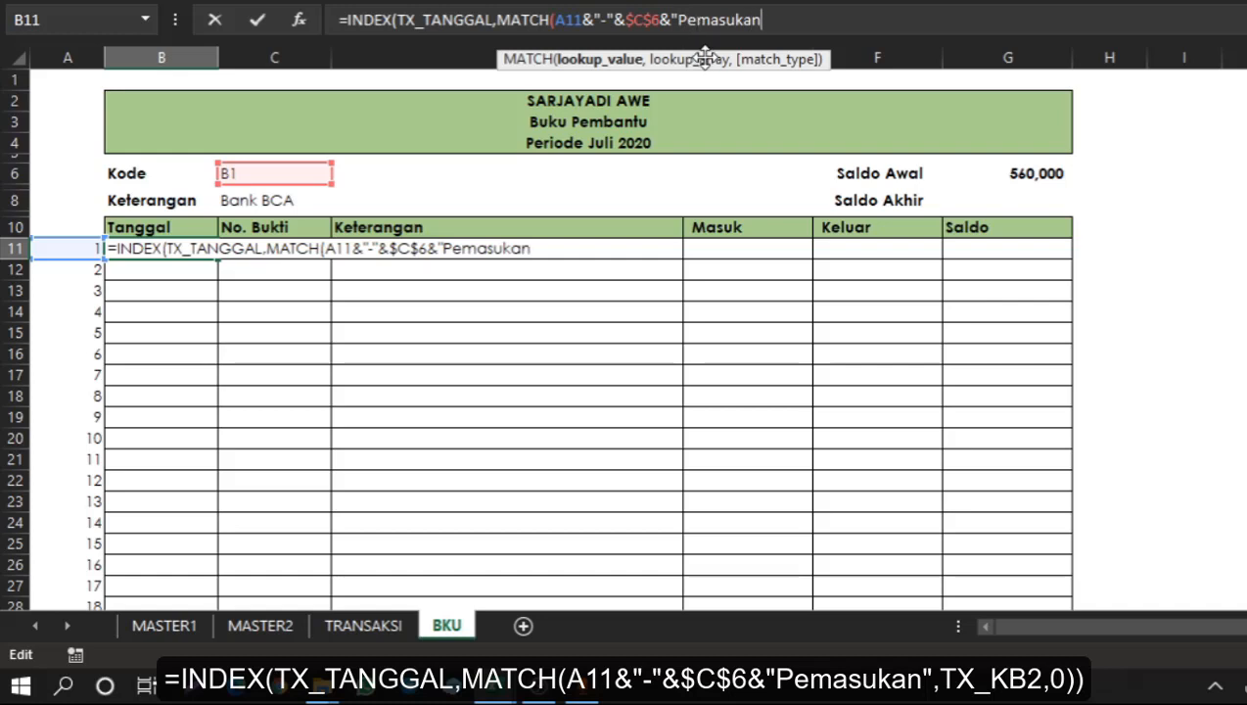
text(",)
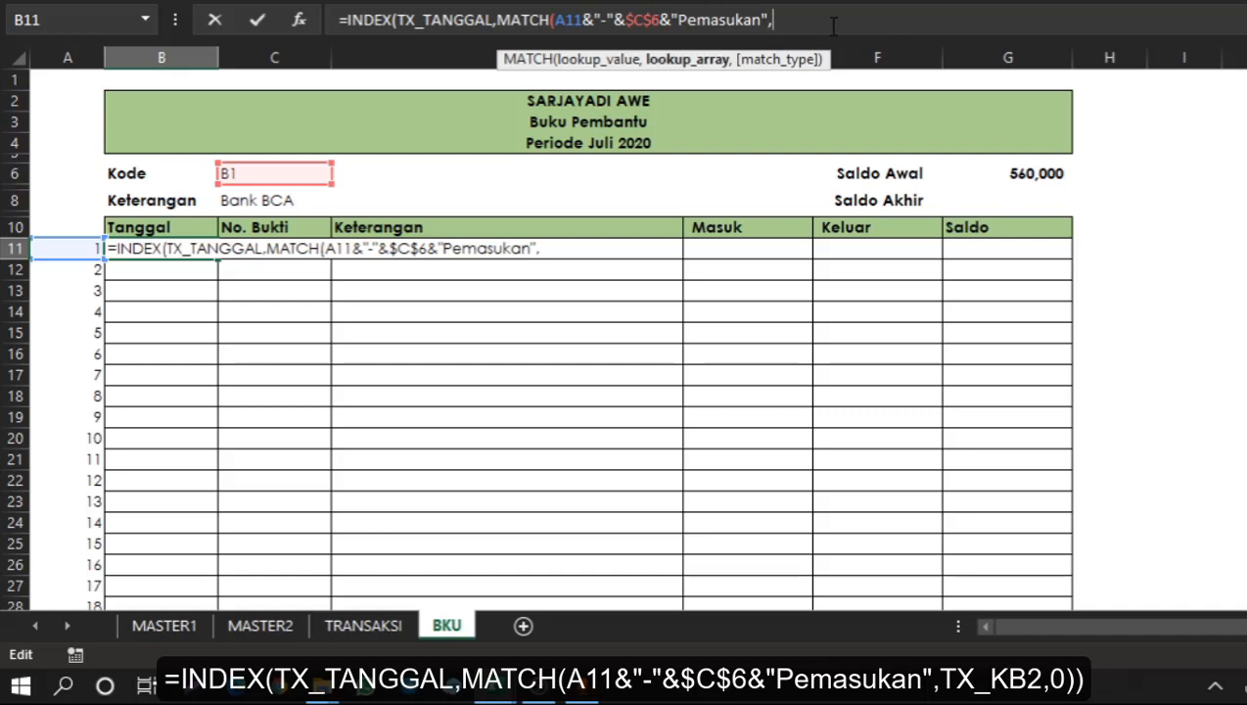
text(tx)
key(Down)
key(Down)
key(Down)
key(Down)
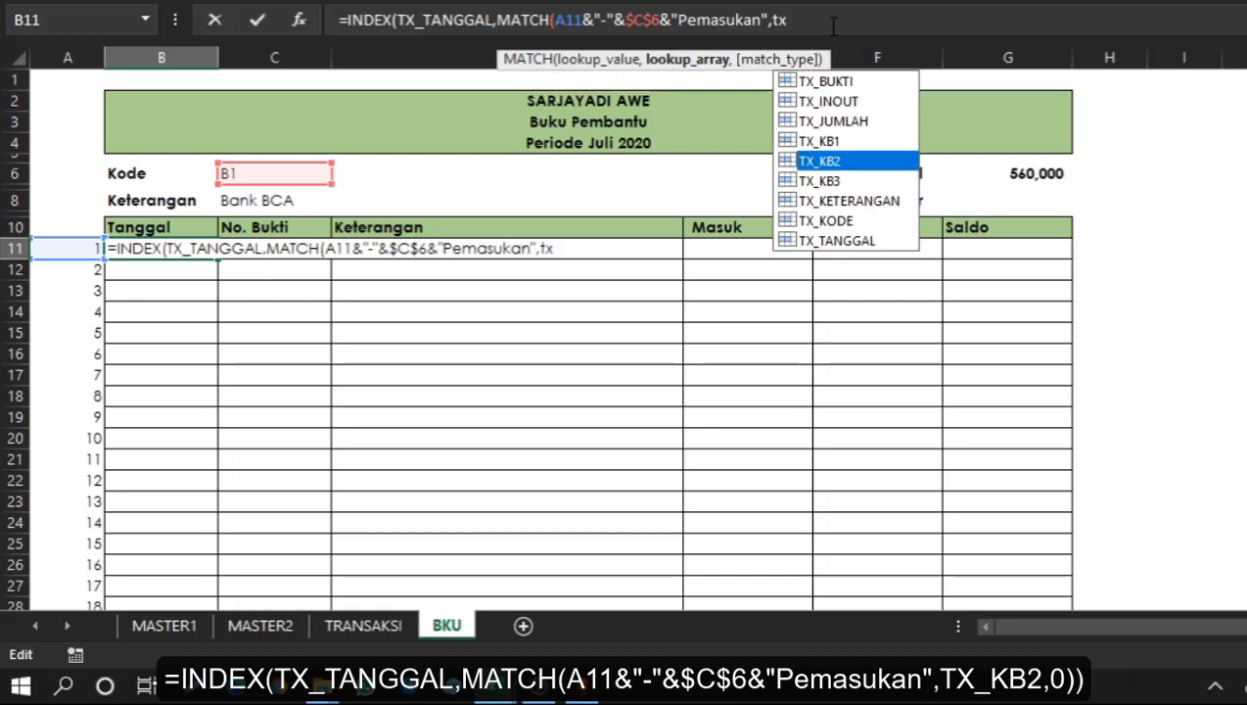
key(Tab)
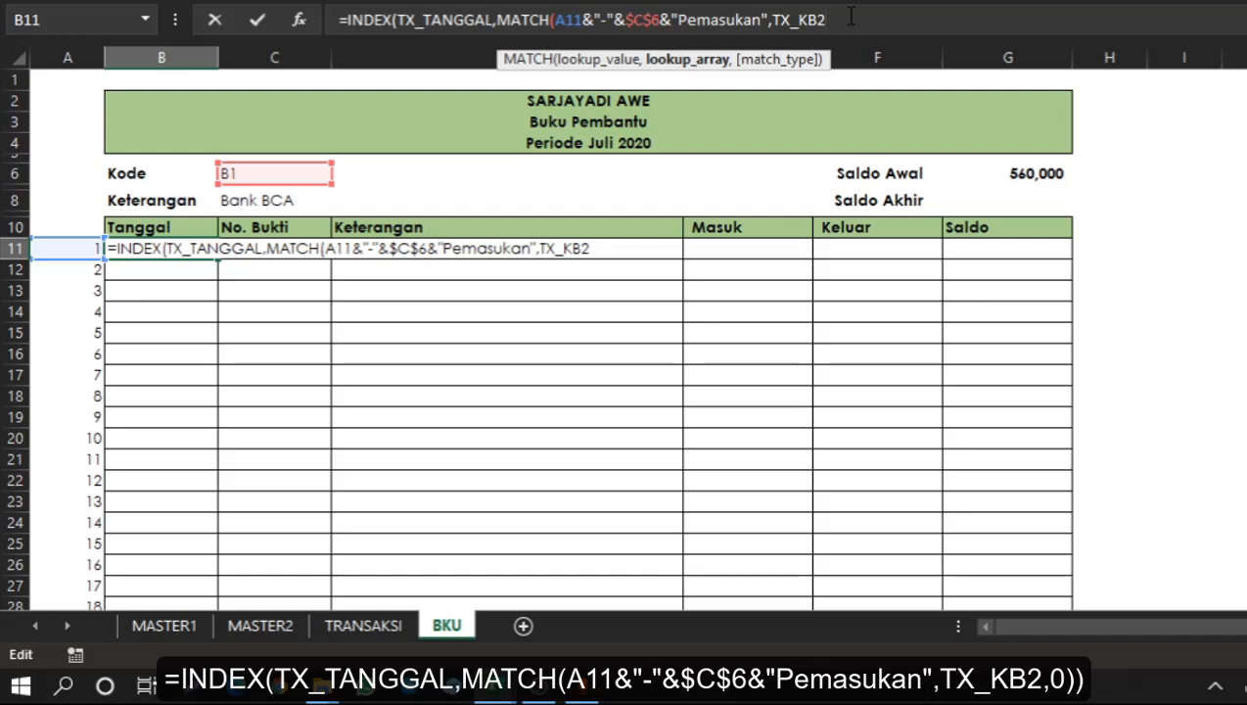
text(,0)))
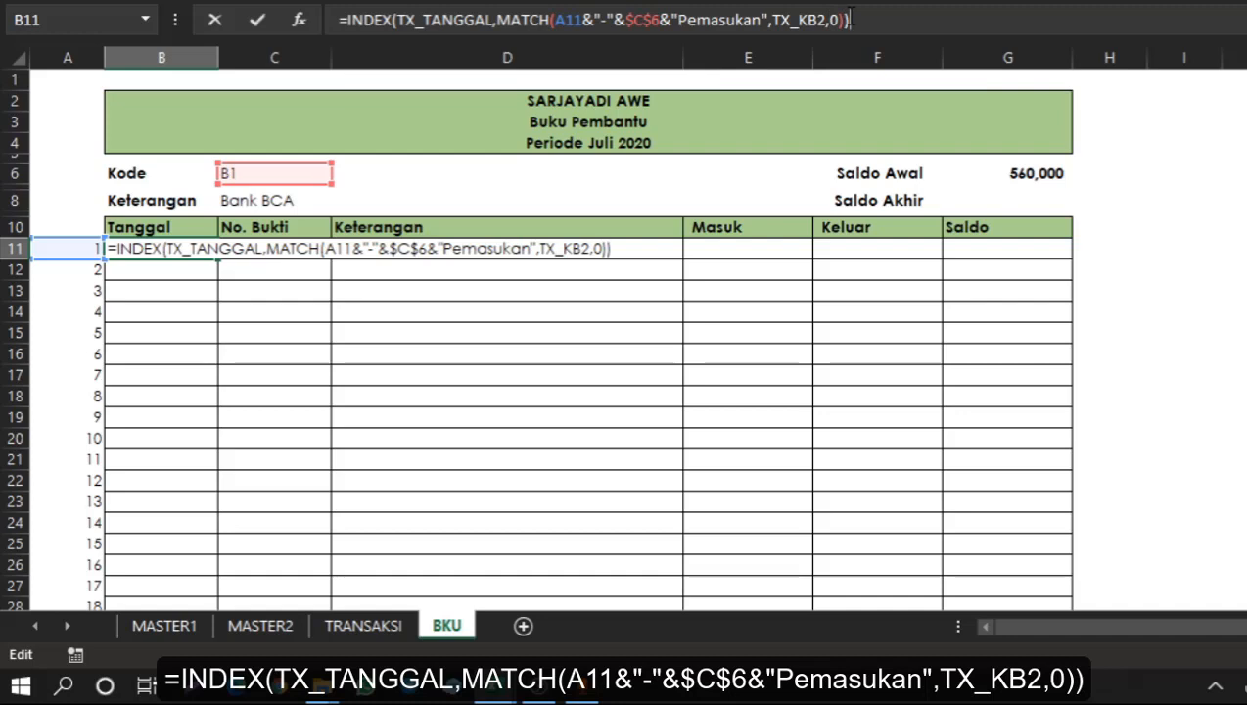
key(Return)
click(161, 248)
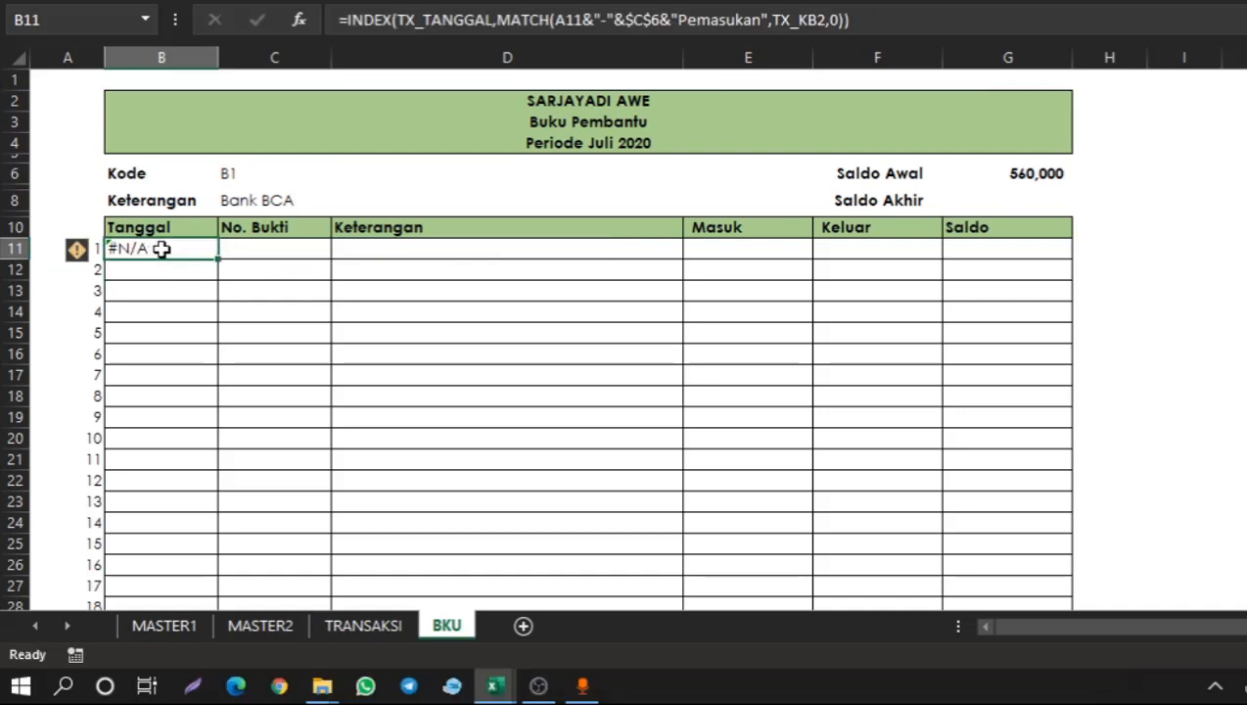
Test the B11 date lookup by choosing Kode K1 and inspecting the B11 formula.
click(288, 175)
click(340, 173)
drag(342, 243, 340, 199)
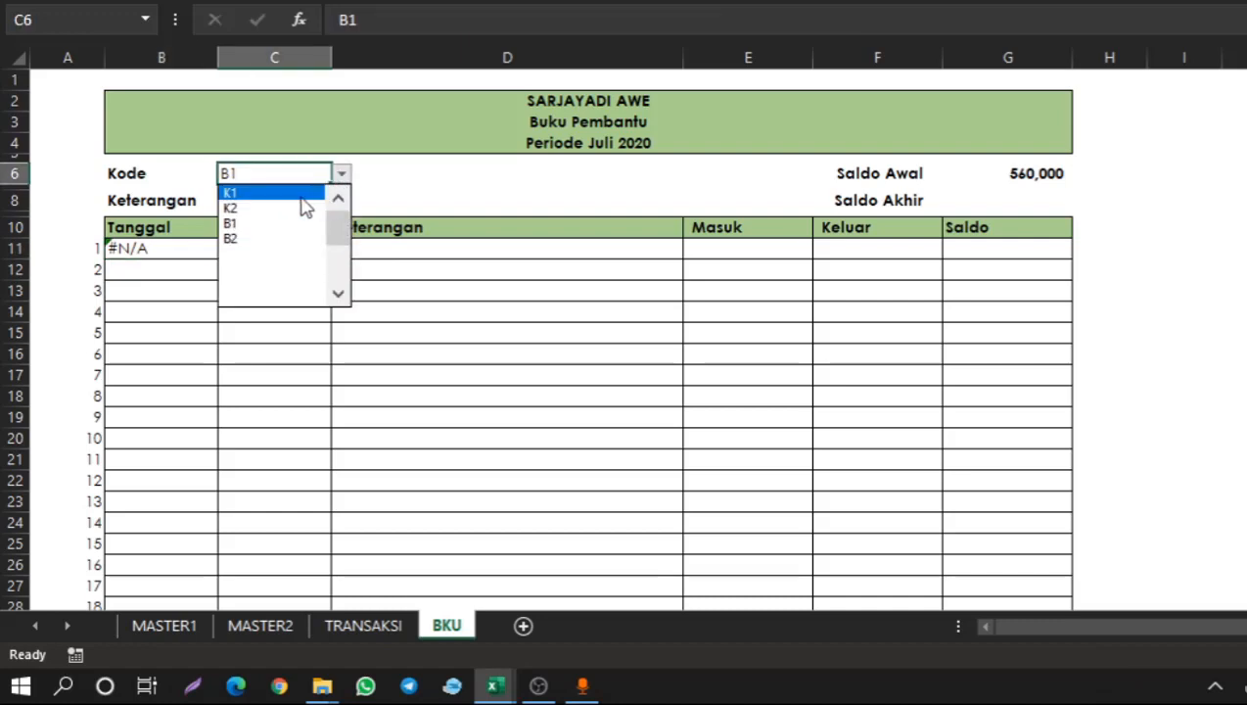
click(302, 196)
click(179, 256)
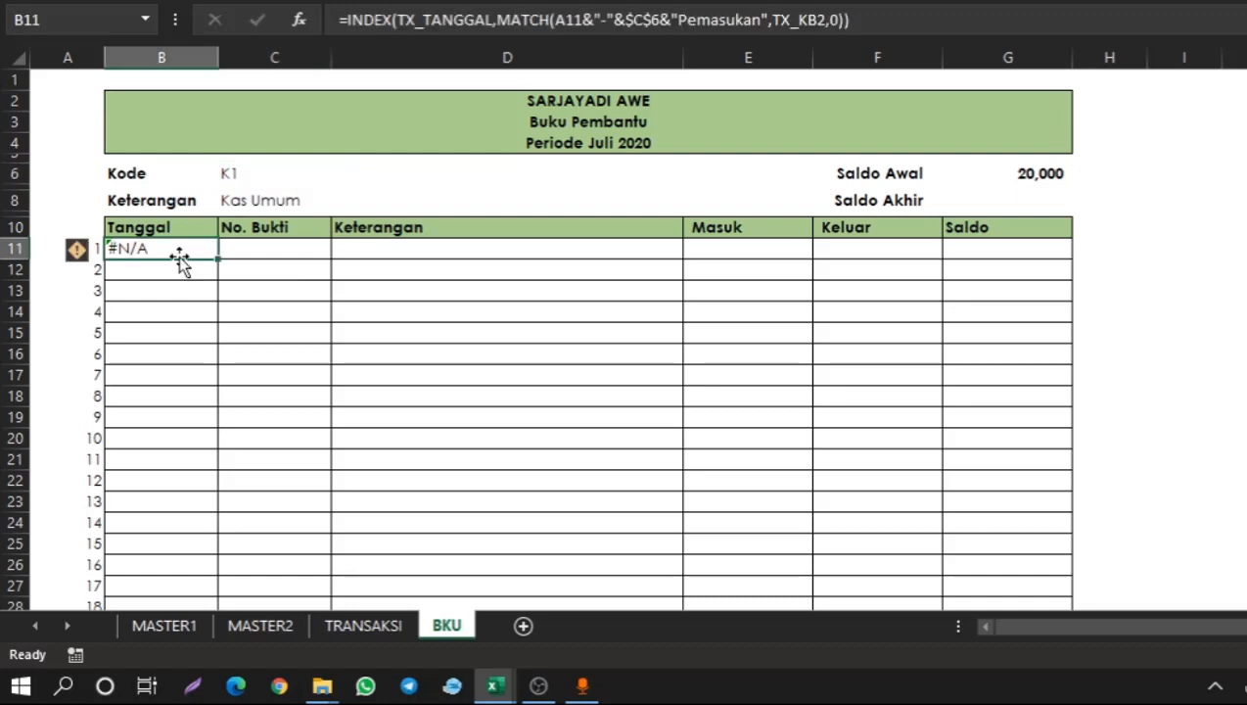
click(273, 174)
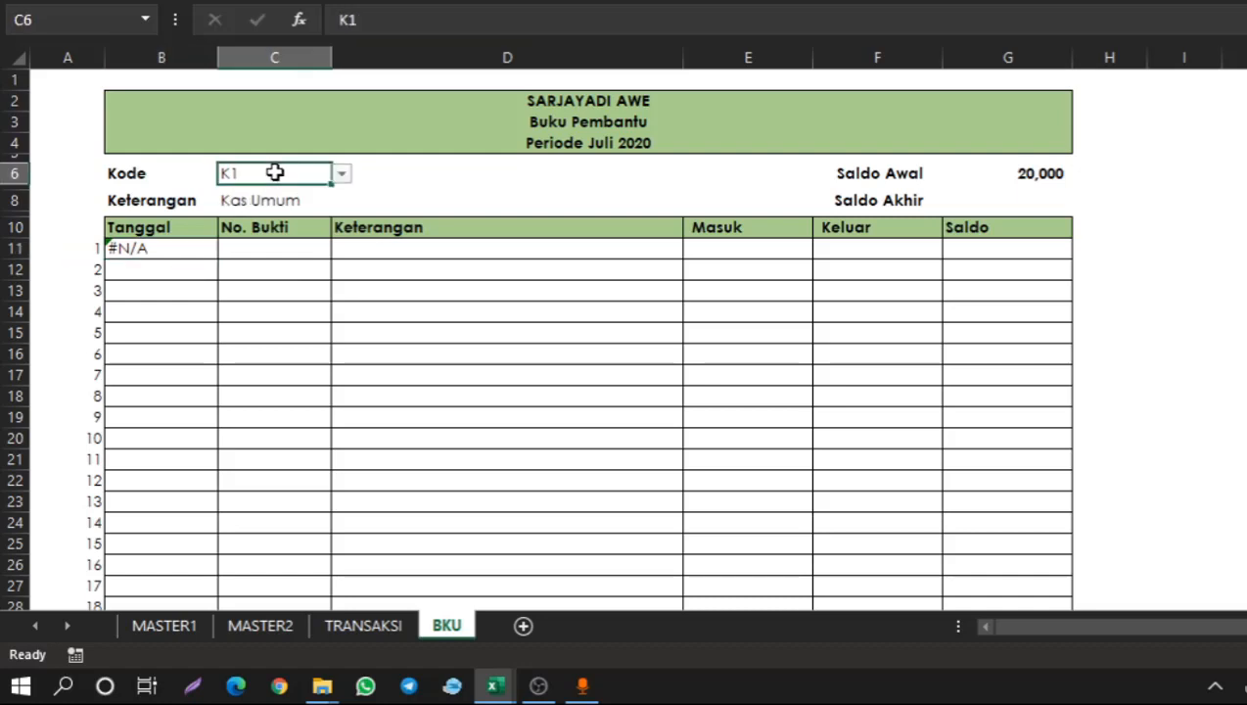
click(341, 173)
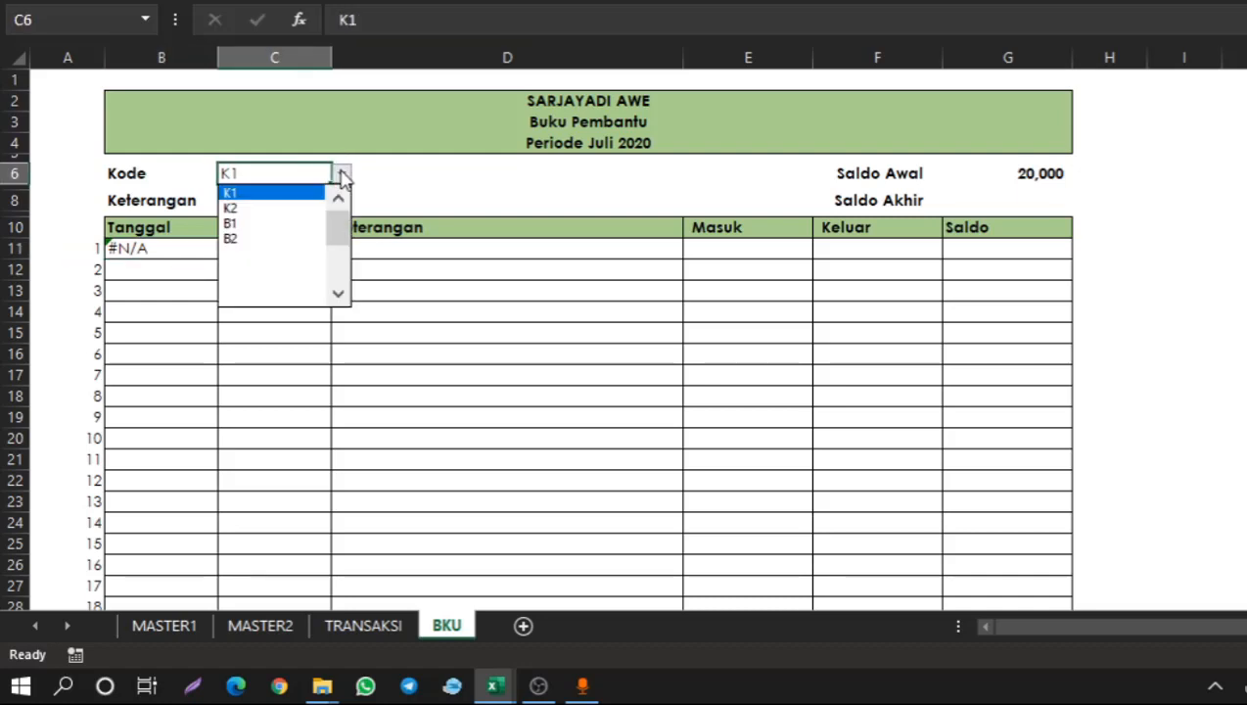
click(276, 194)
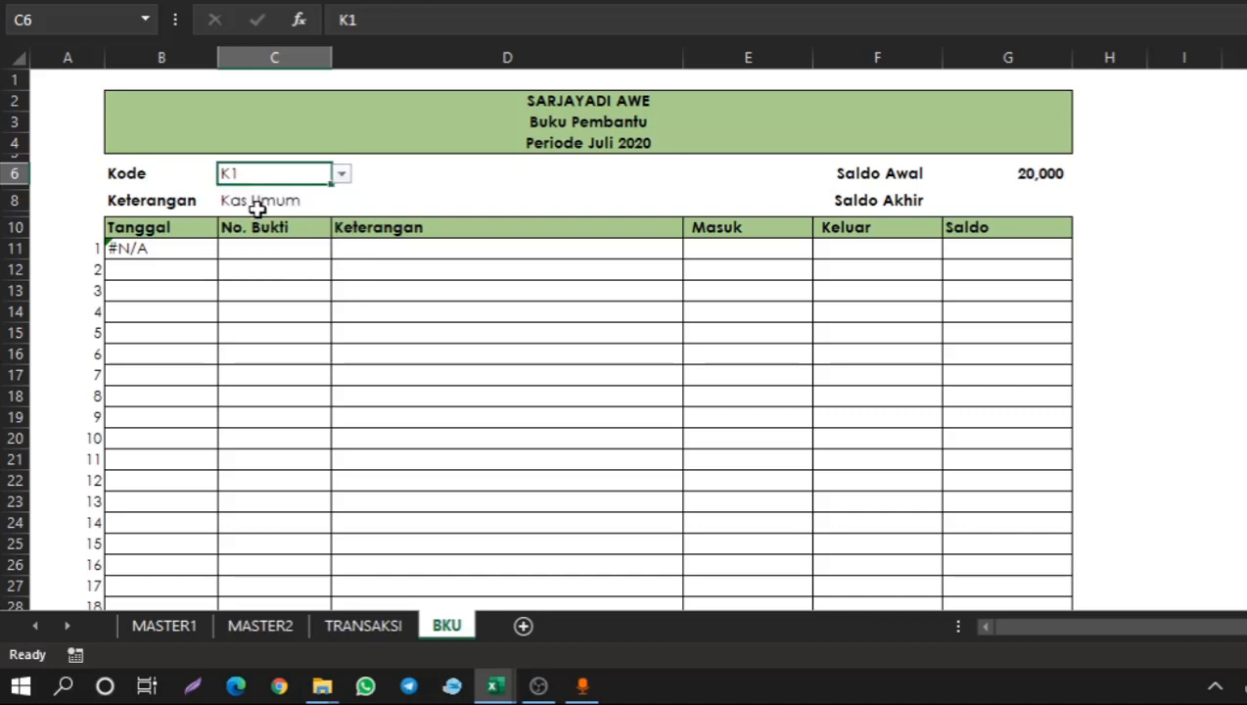
click(184, 251)
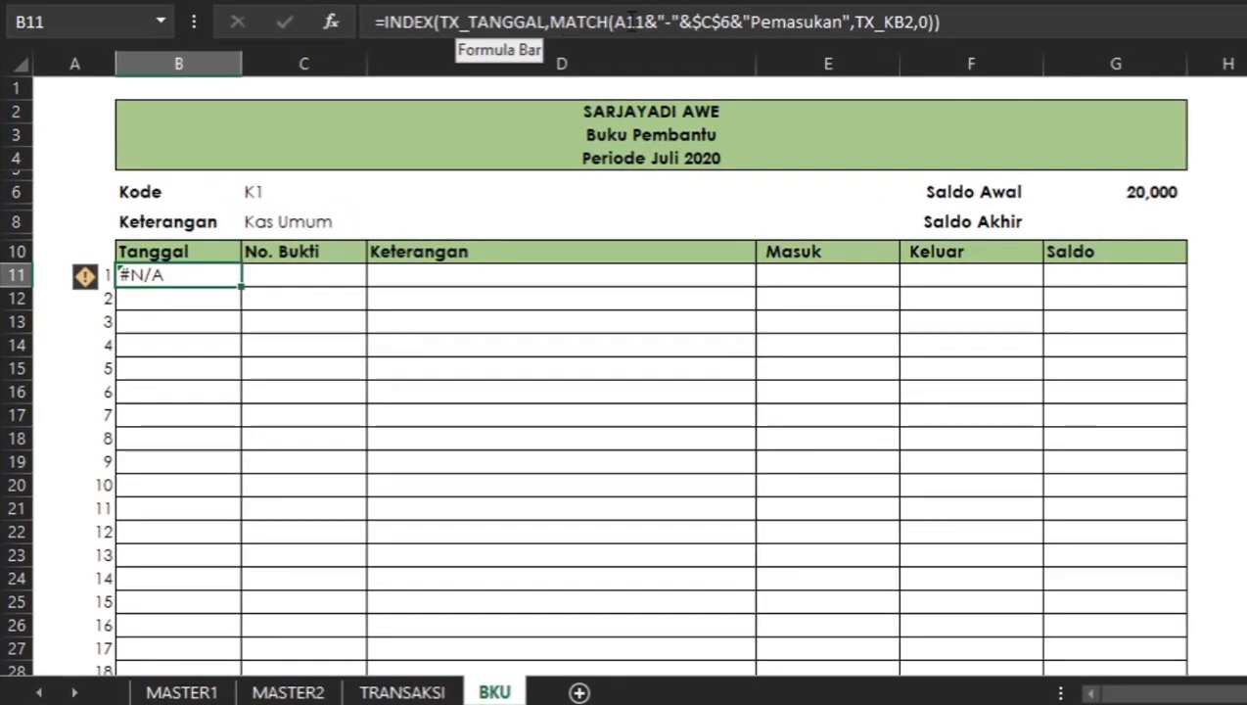
click(631, 21)
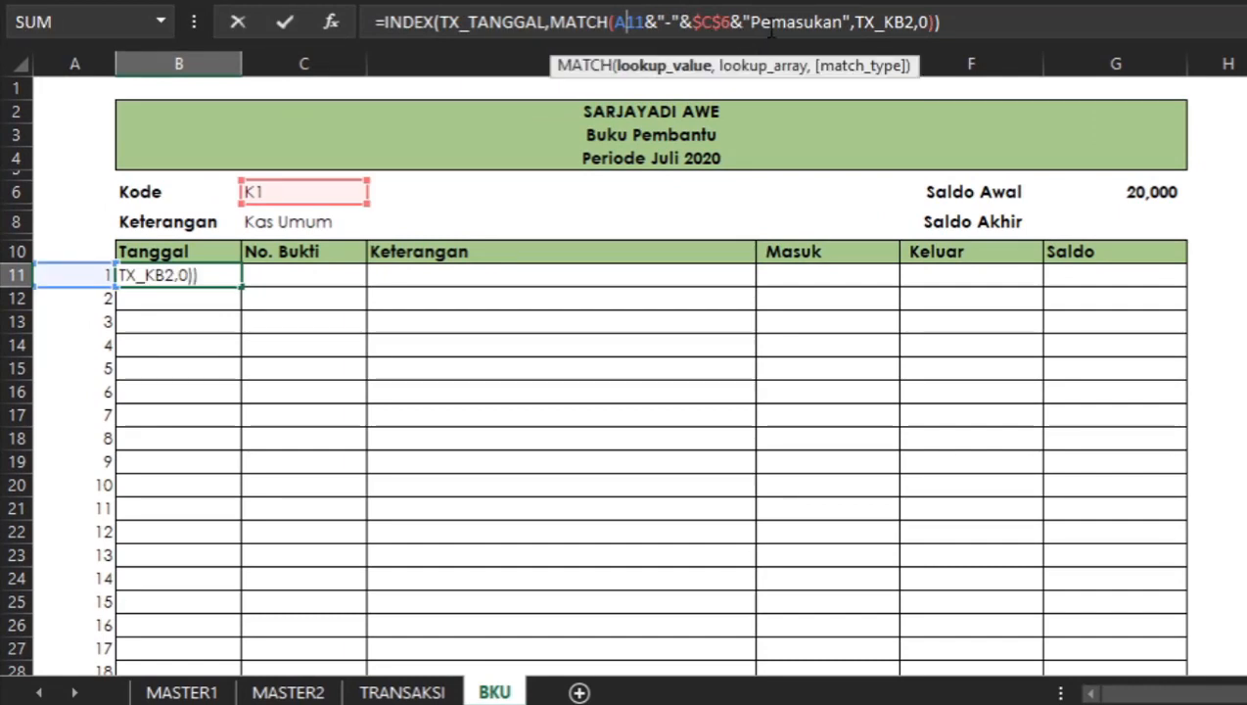
click(203, 274)
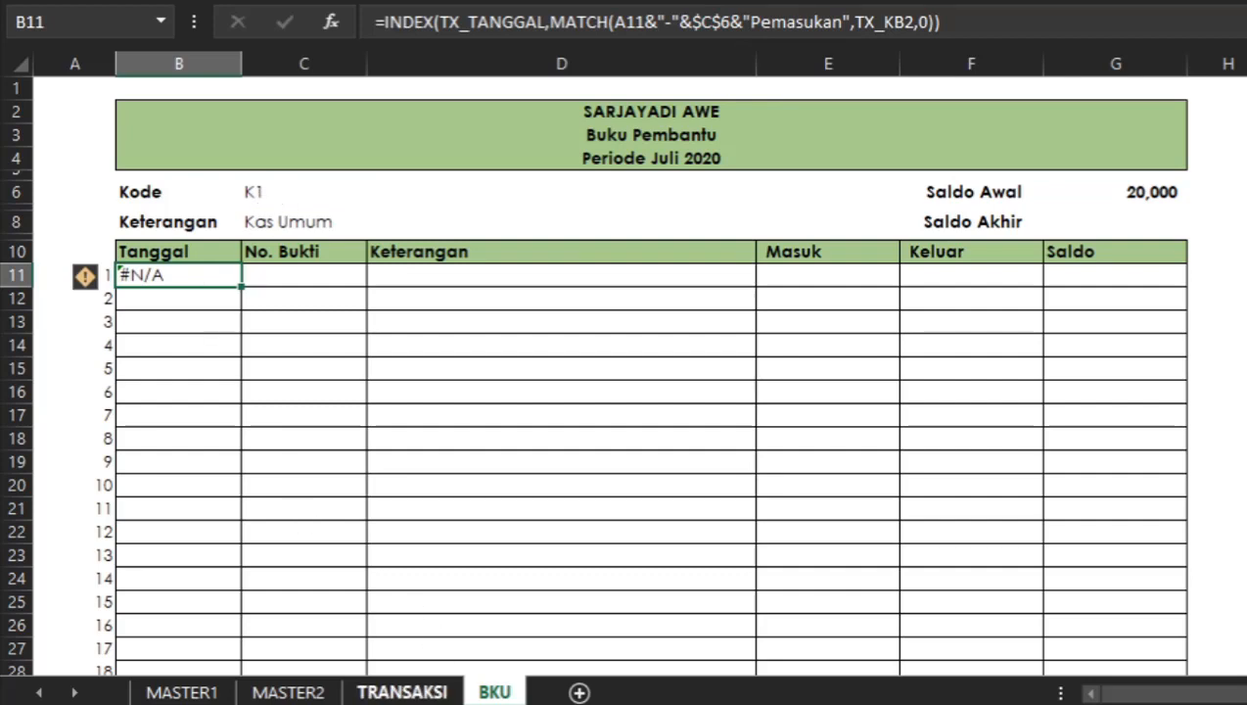
Review the transaction rows and their key-column formulas on the TRANSAKSI sheet.
click(428, 693)
click(860, 240)
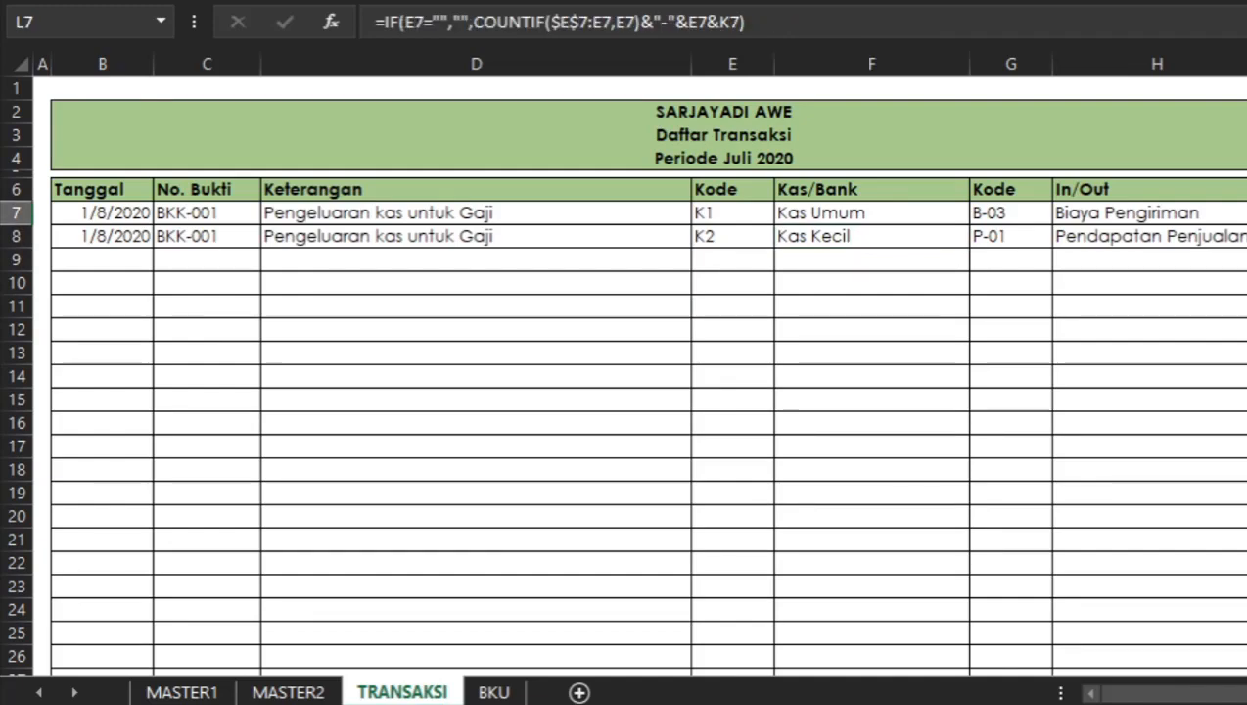
click(718, 240)
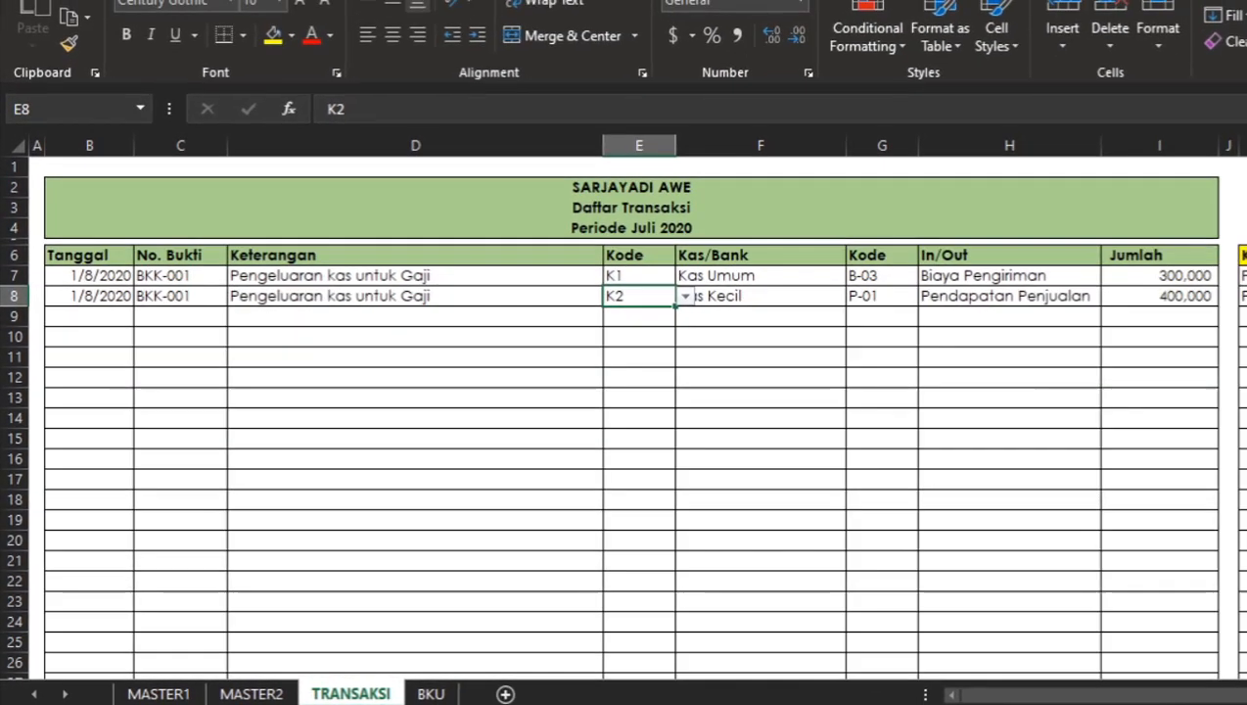
click(1246, 295)
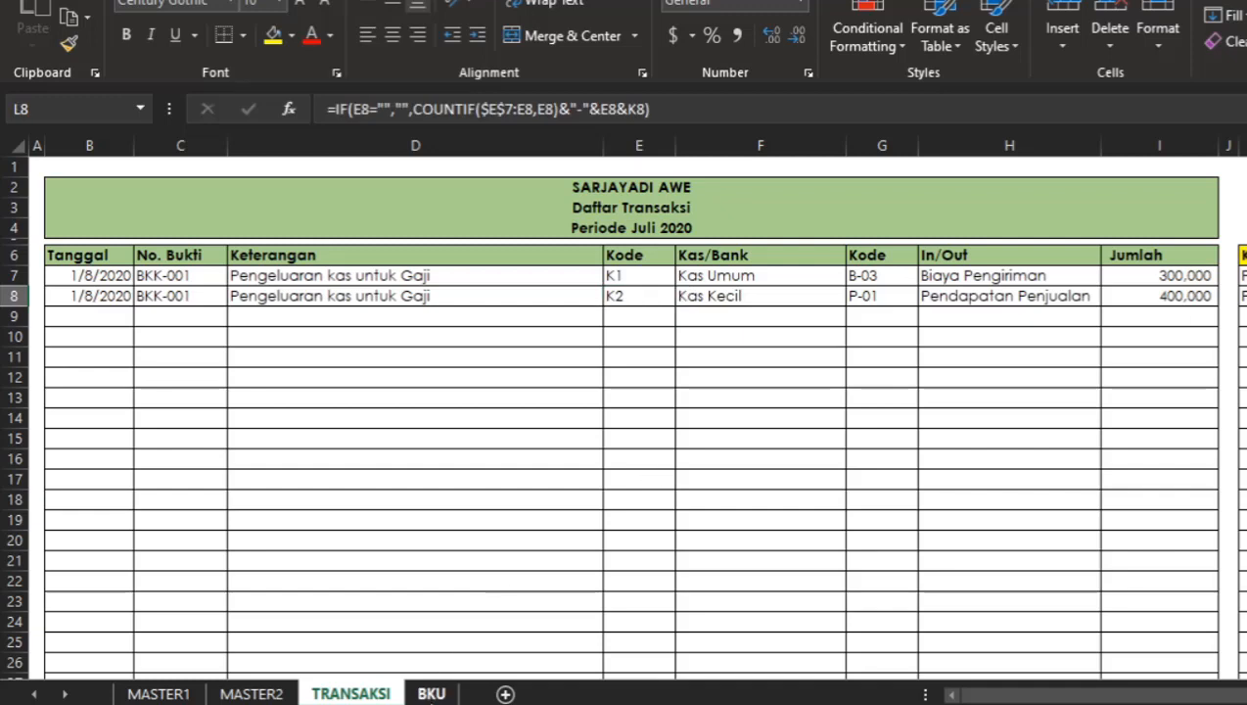
Back on BKU, select Kode K2 and inspect the B11 formula and result.
click(430, 693)
click(237, 258)
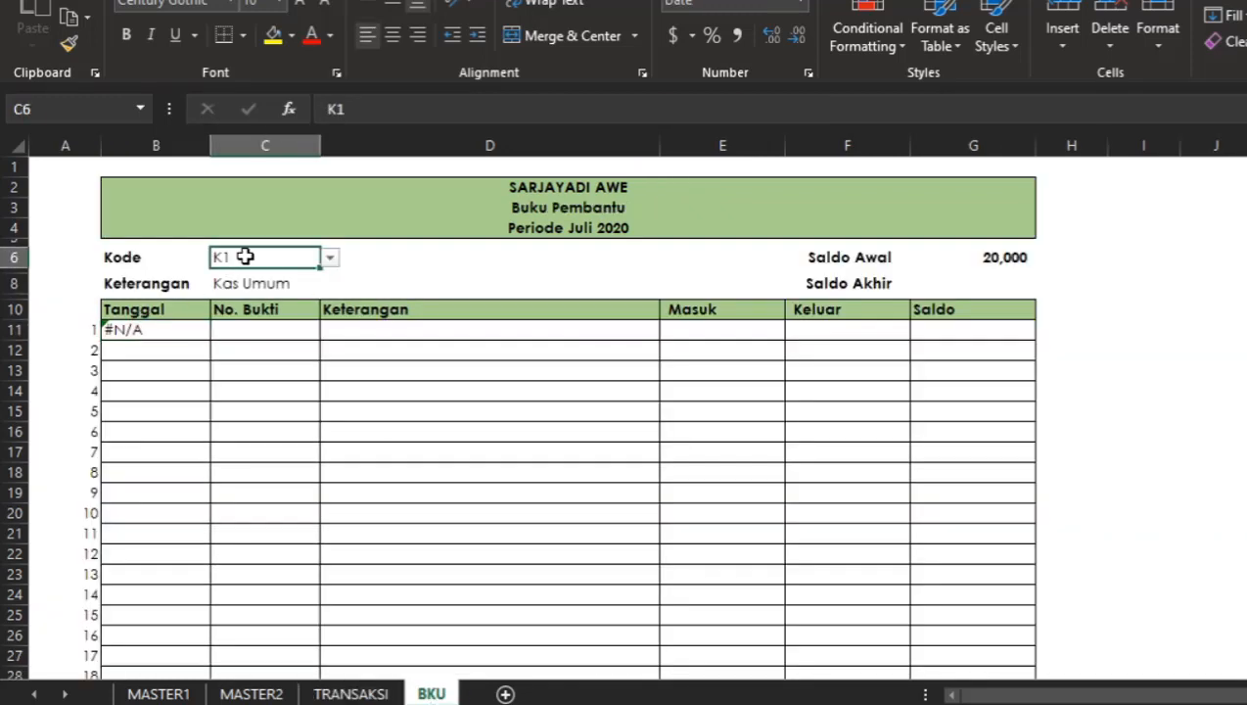
click(329, 259)
click(248, 288)
click(246, 292)
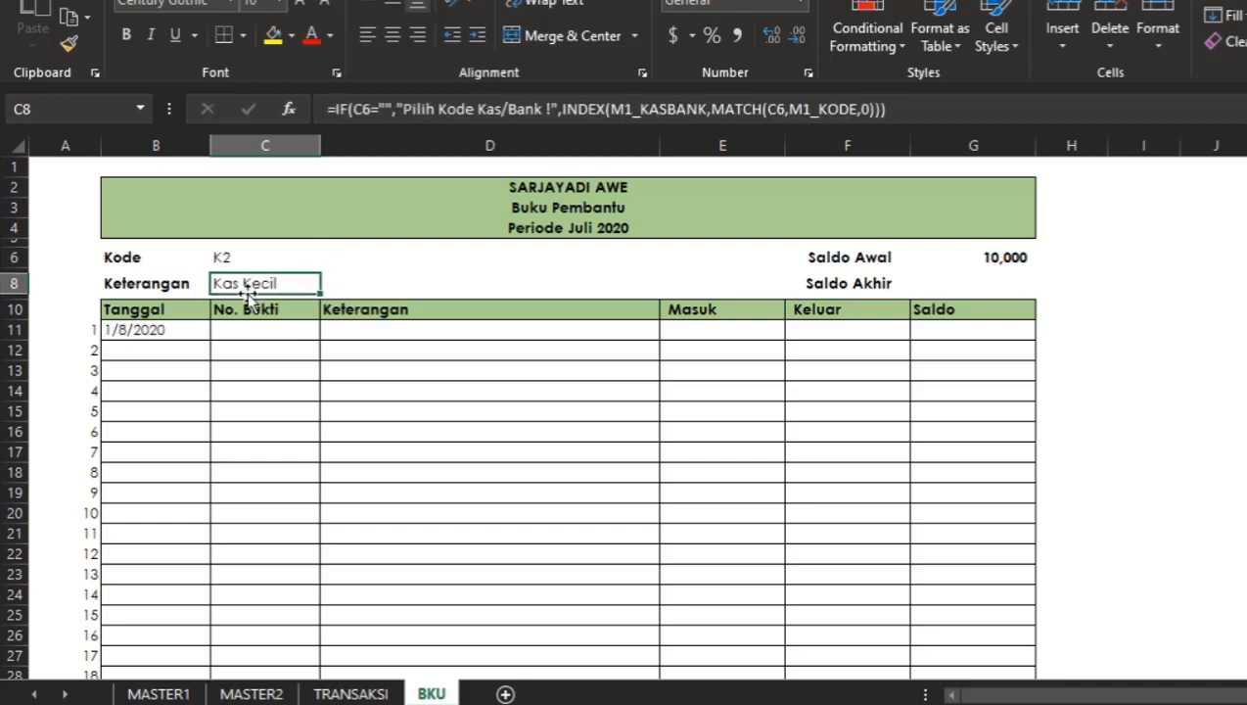
click(169, 334)
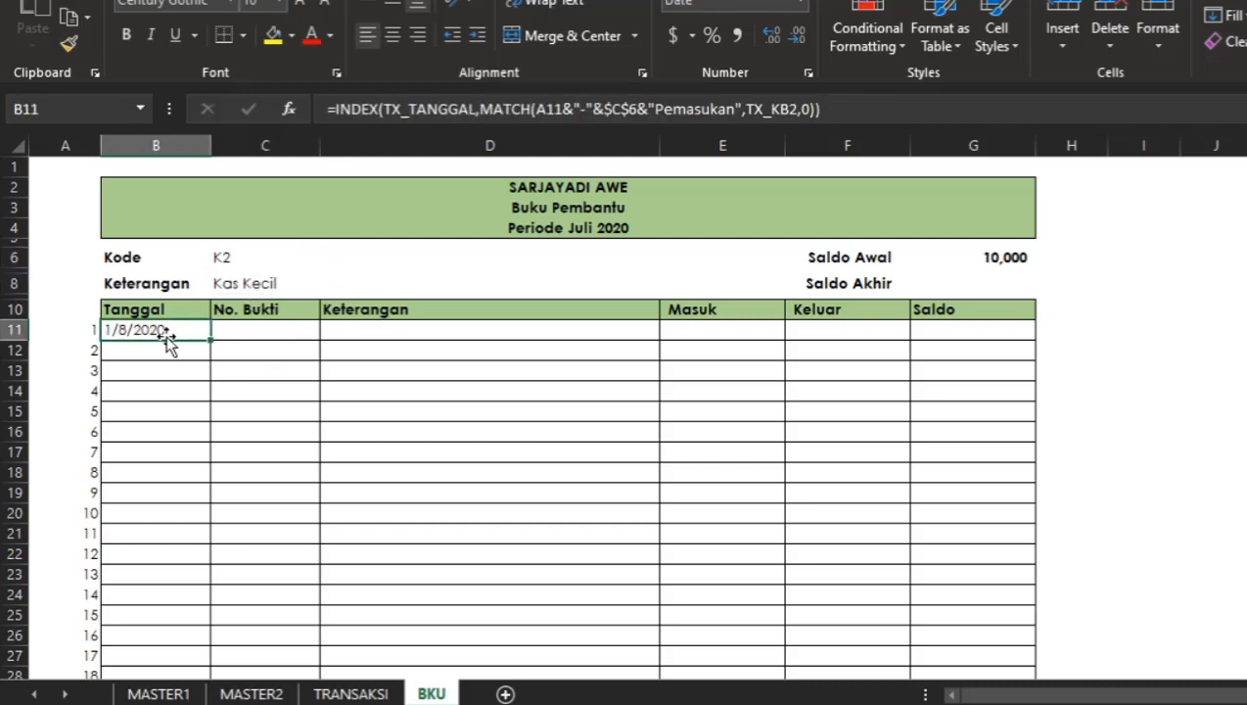
key(F2)
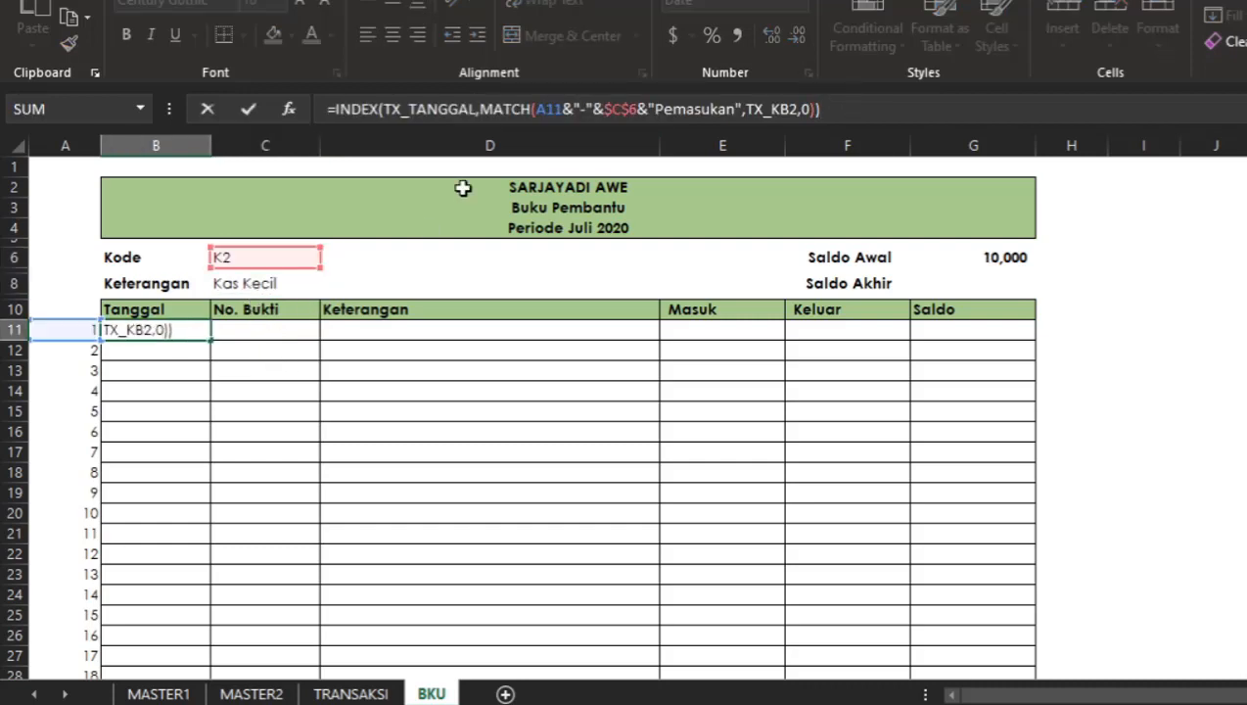
key(Escape)
Select Kode K1 again and check the B11 result.
drag(244, 259, 333, 264)
click(330, 259)
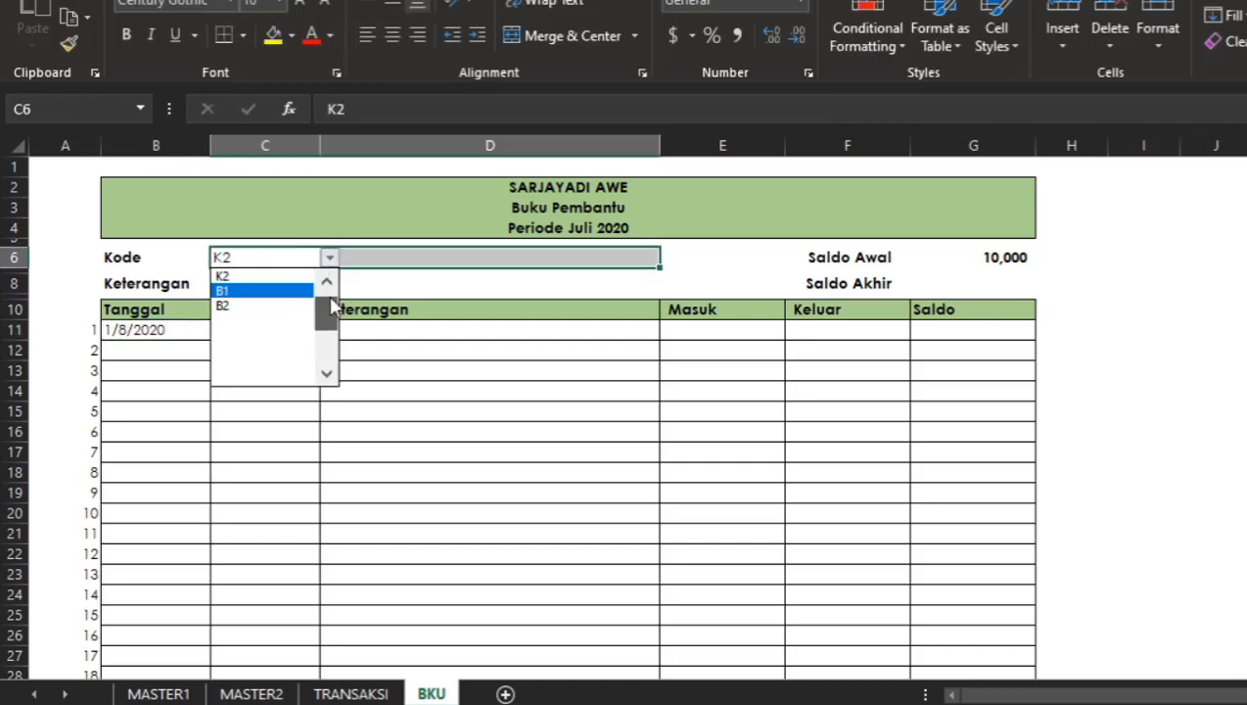
click(266, 277)
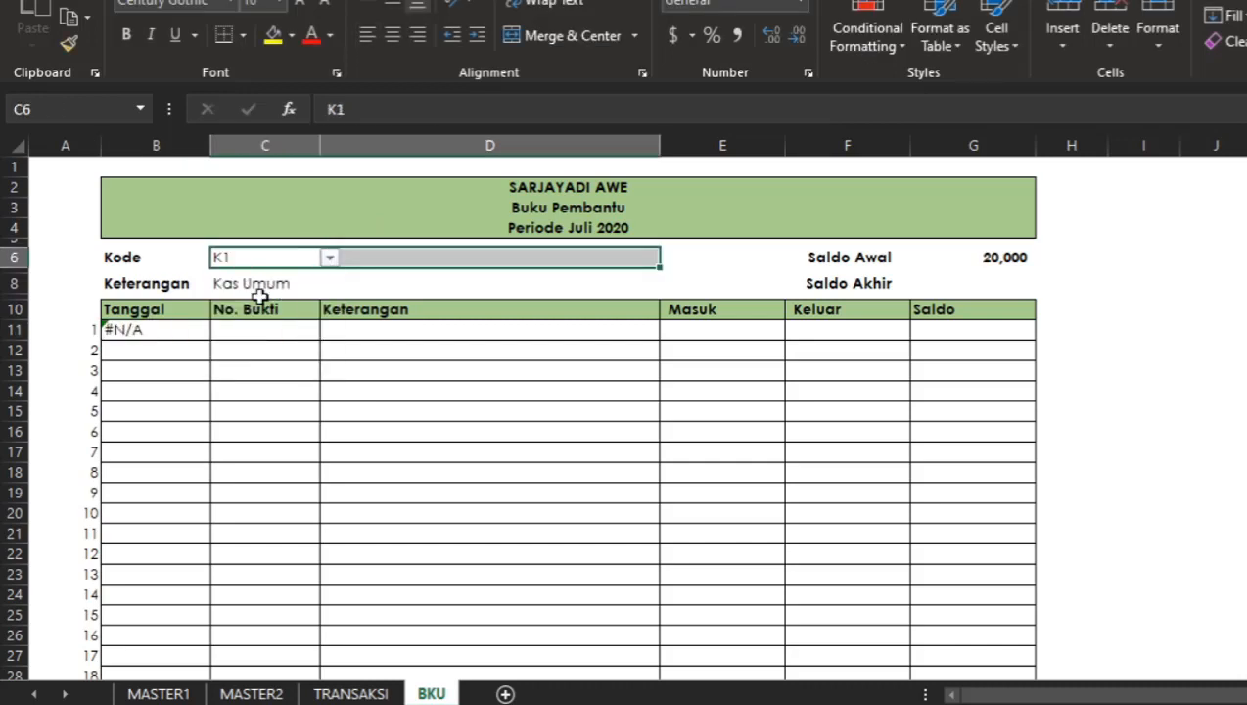
click(170, 338)
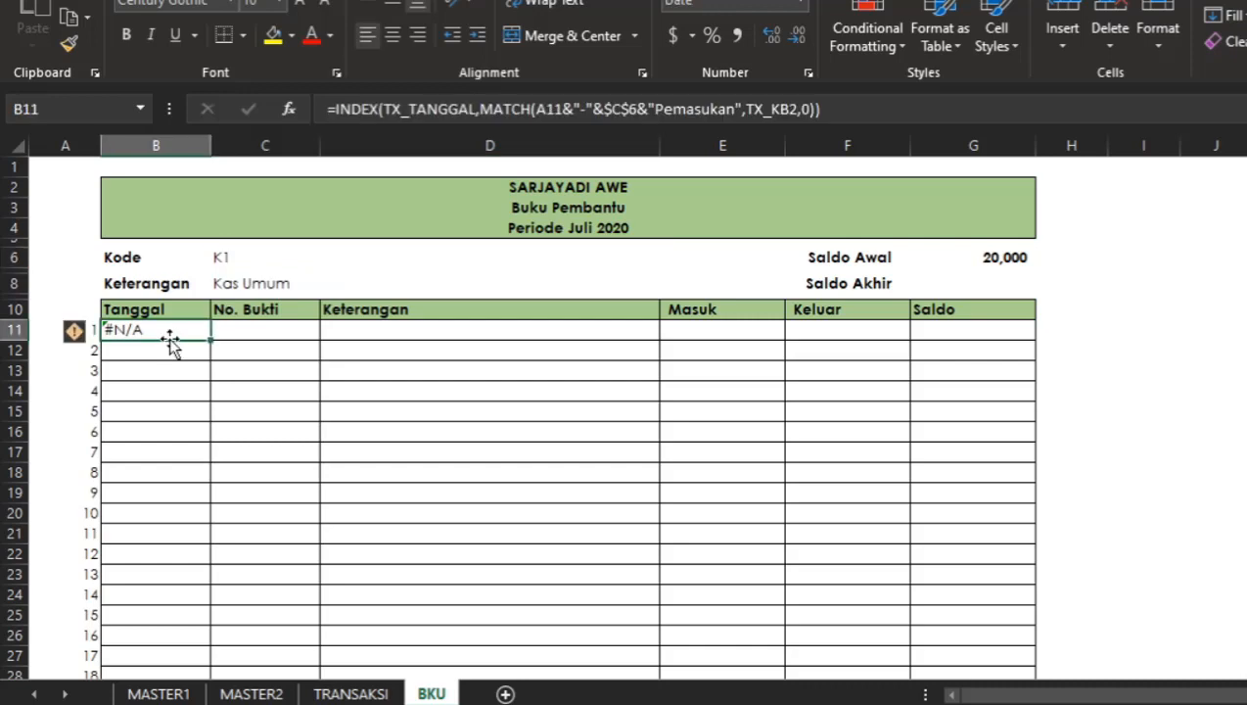
Wrap the B11 lookup in IFERROR and paste a copy of the INDEX/MATCH lookup as its fallback.
click(336, 110)
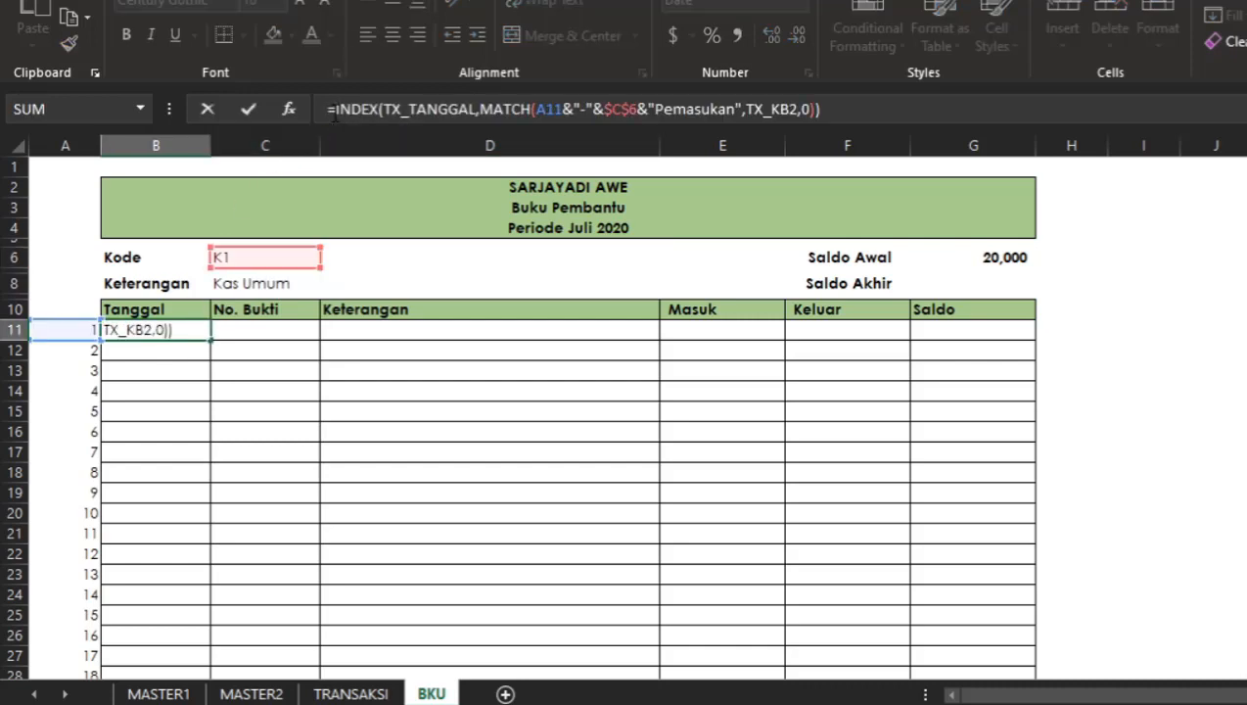
click(828, 114)
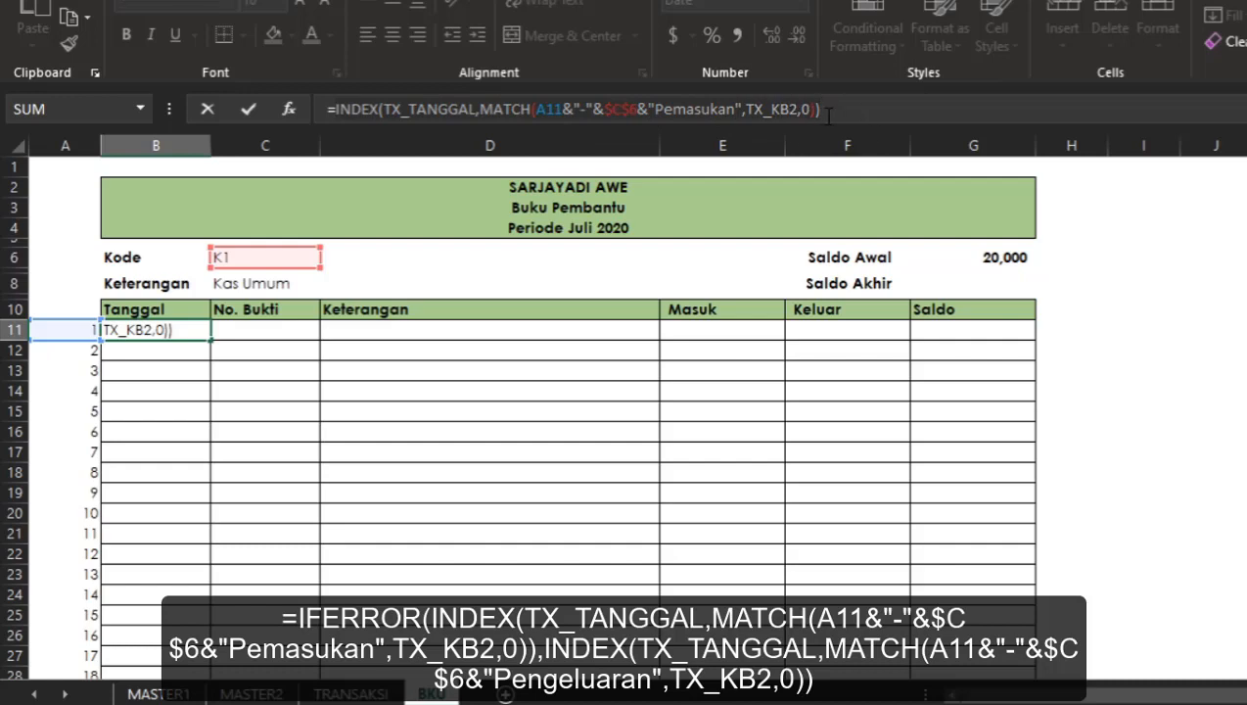
click(336, 112)
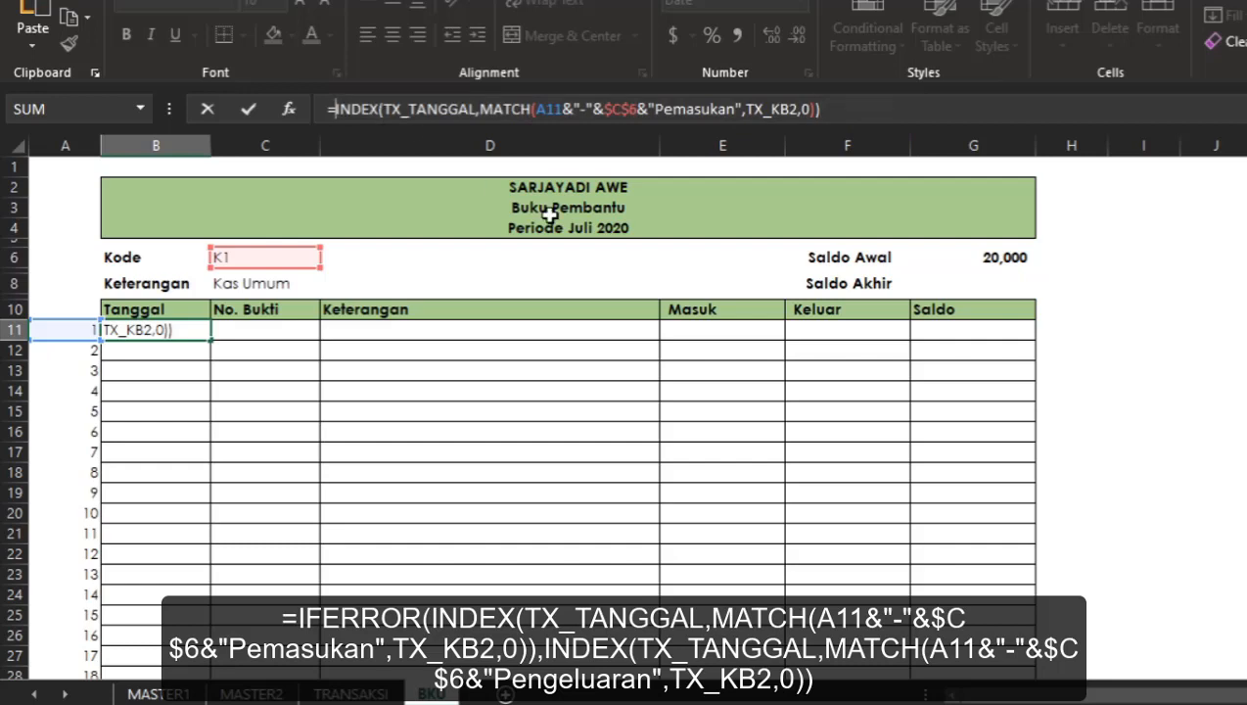
text(IF)
key(Down)
key(Tab)
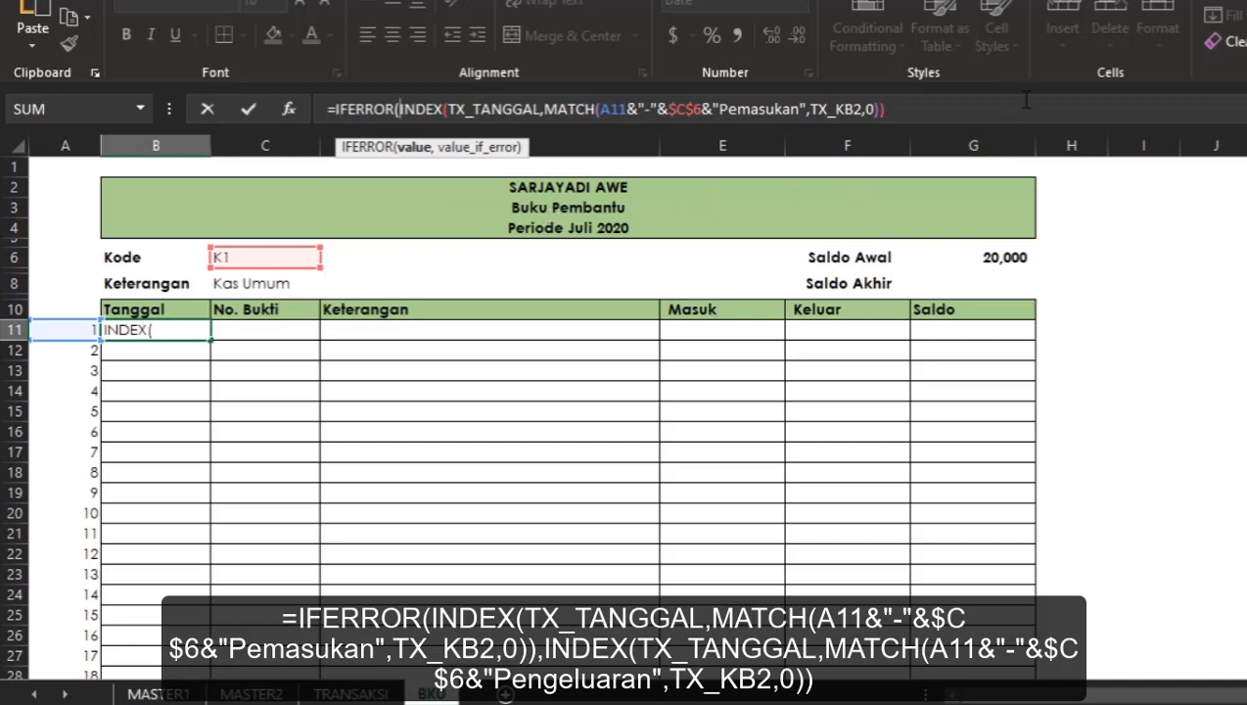
text(,)
key(BackSpace)
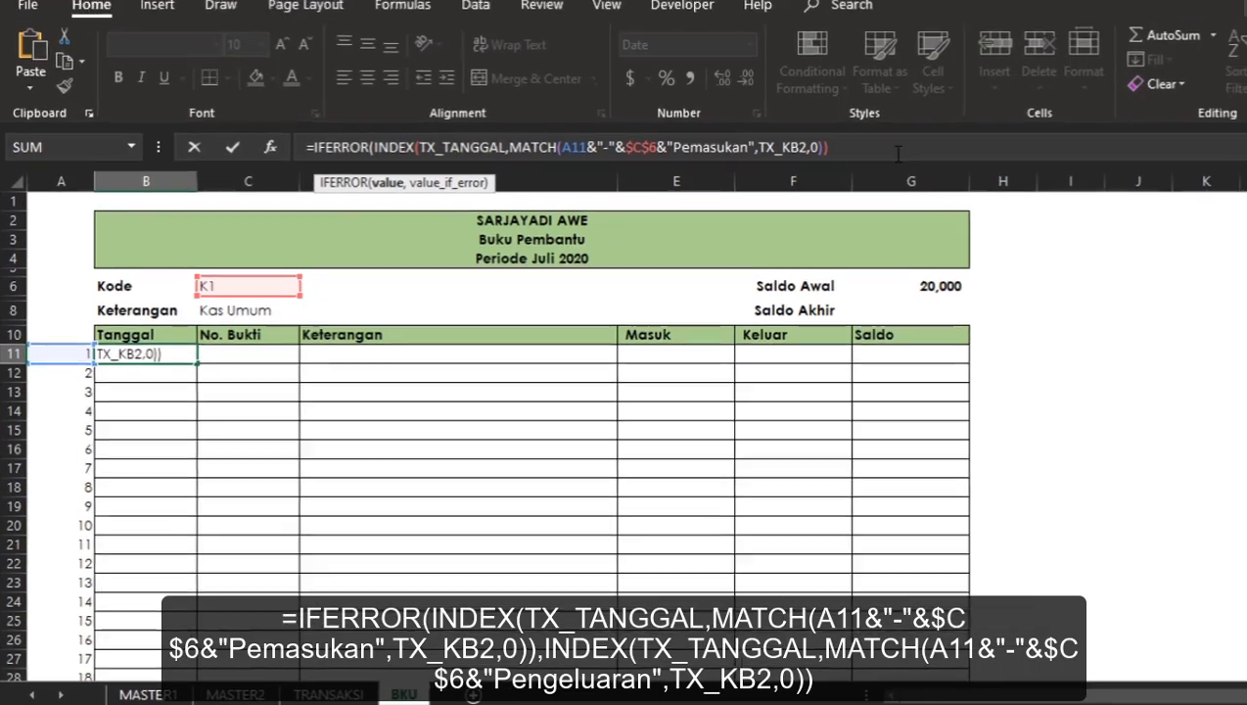
text(,)
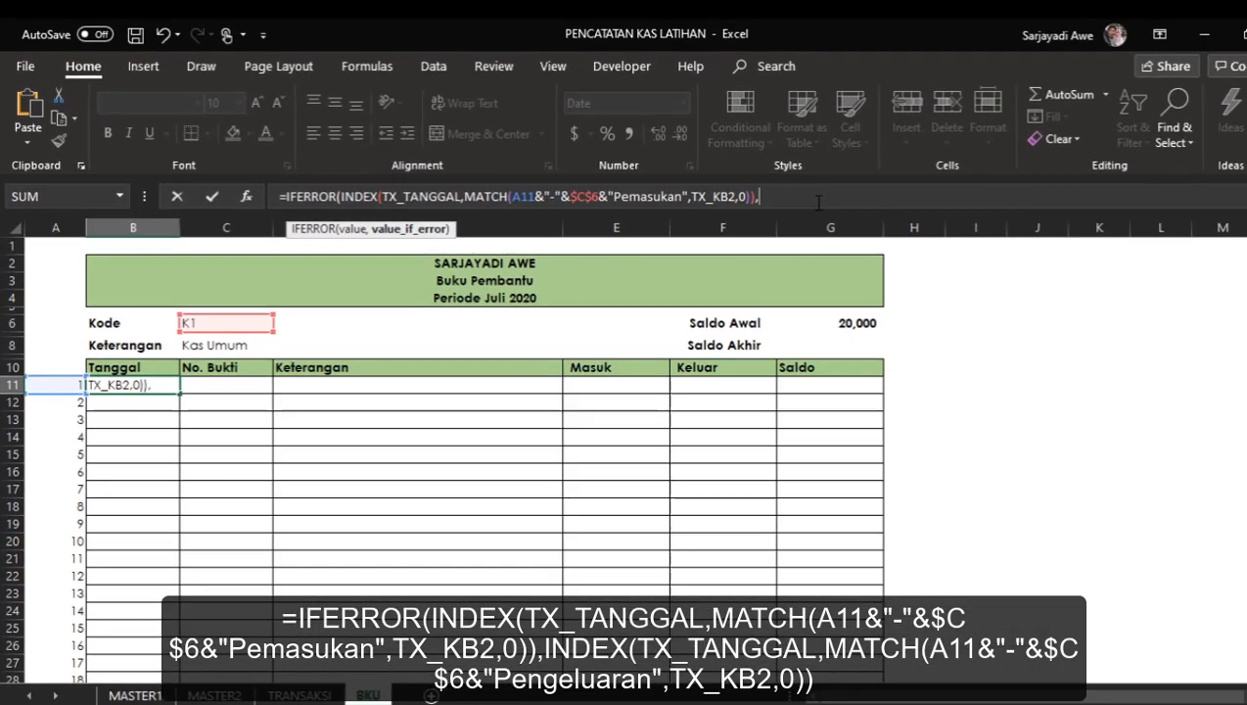
text(INDEX(TX_TANGGAL,MATCH(A11&"-"&$C$6&"Pemasukan",TX_KB2,0)))
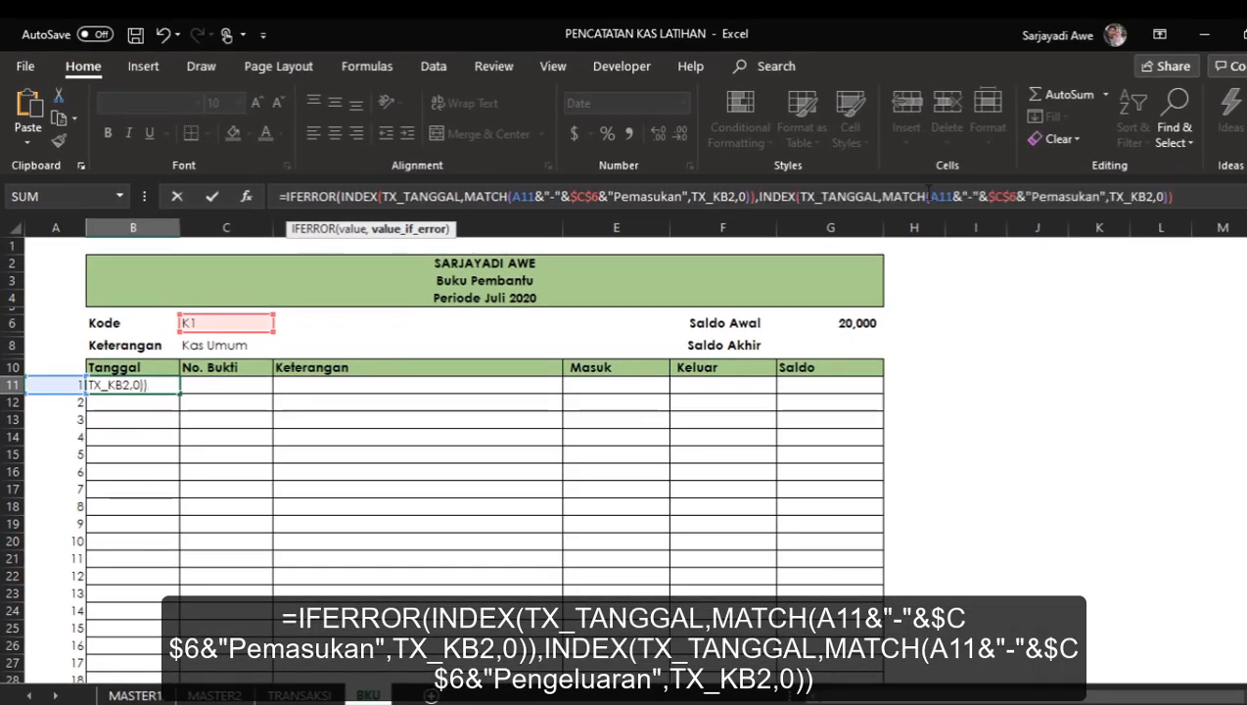
Change the fallback's criterion from "Pemasukan" to "Pengeluaran" and confirm the formula, accepting the suggested correction.
click(1041, 196)
key(shift+Right)
key(shift+Right)
key(shift+Right)
key(shift+Right)
key(shift+Right)
key(shift+Right)
key(shift+Right)
key(shift+Right)
key(shift+Right)
text(Pengeluatan)
key(BackSpace)
key(BackSpace)
key(BackSpace)
text(ran)
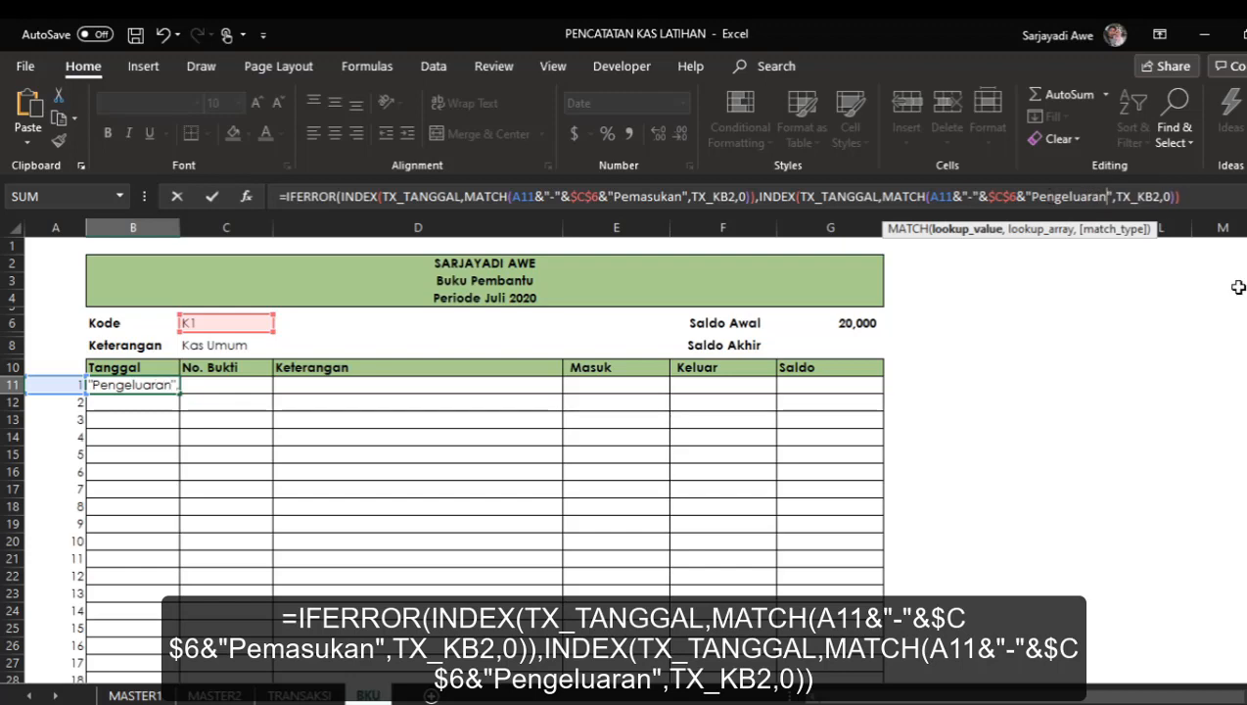
key(Return)
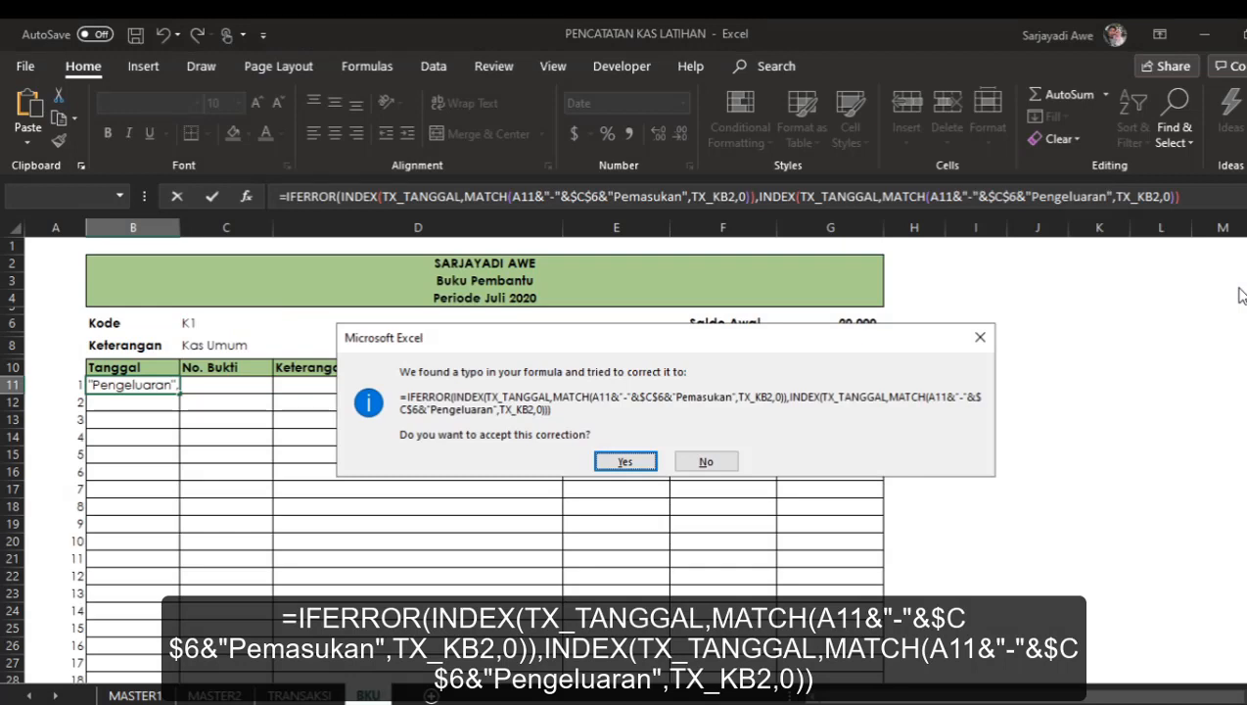
key(Return)
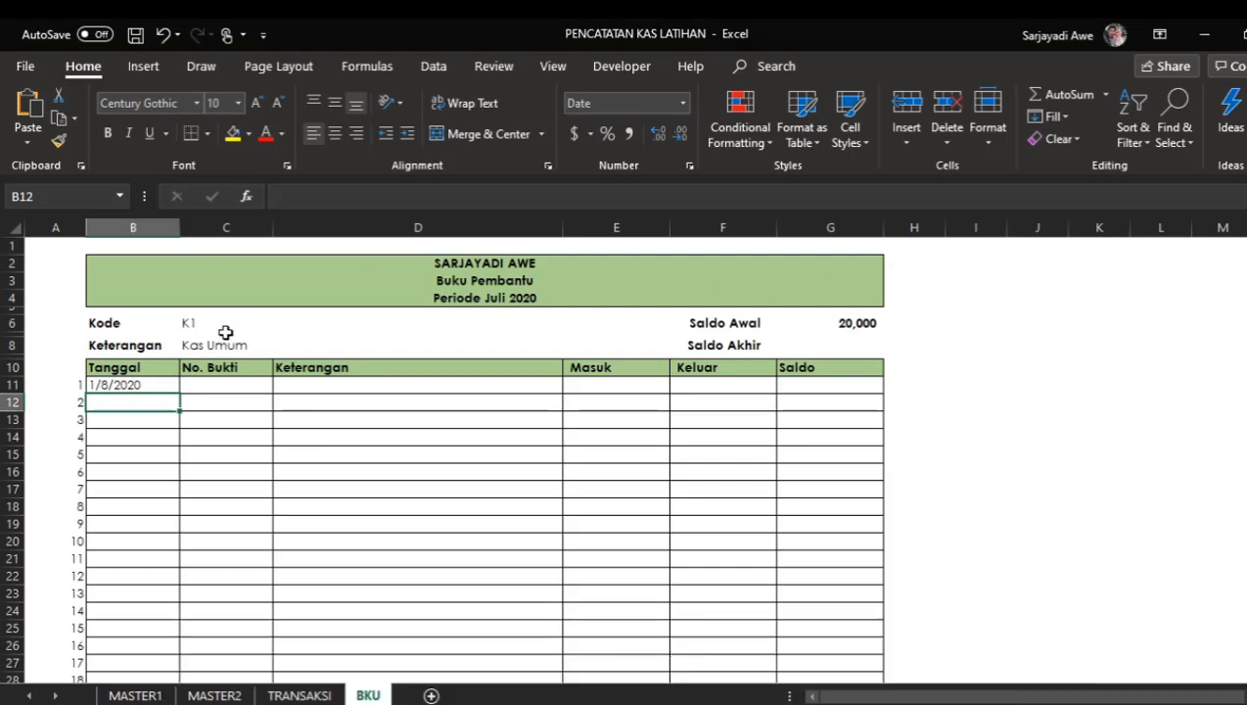
Select Kode B1 and check the B11 result.
click(235, 324)
click(281, 326)
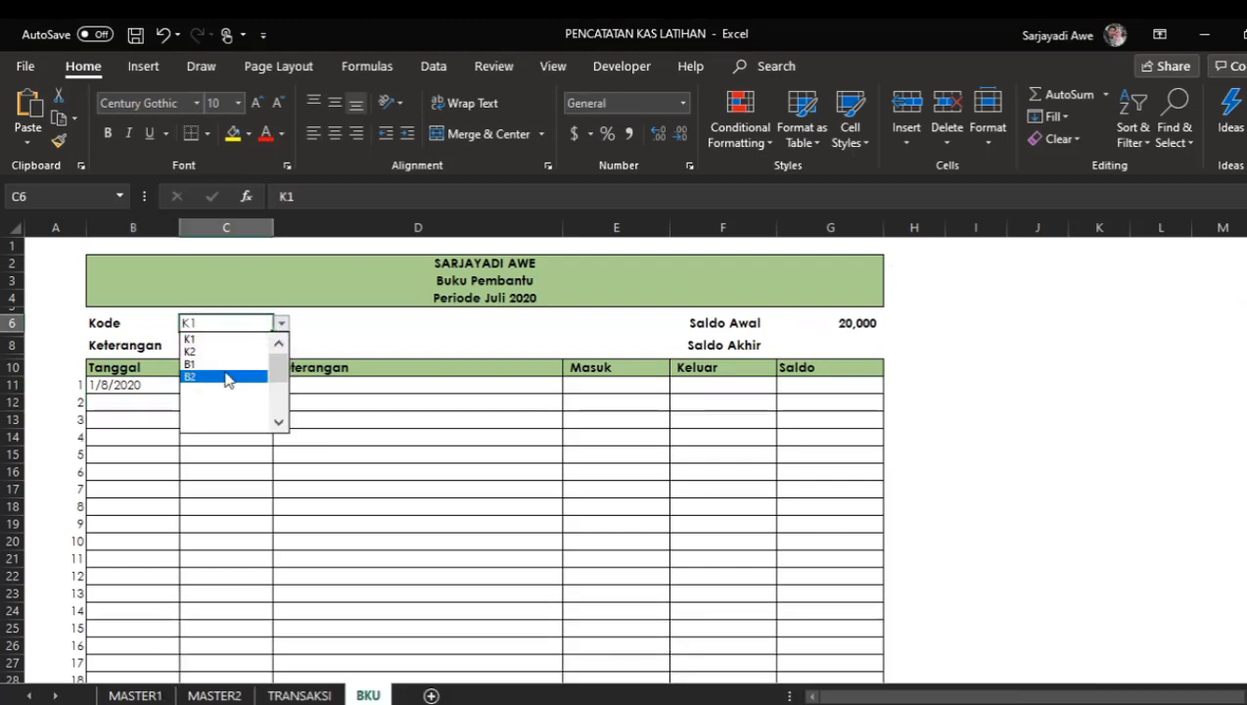
click(226, 368)
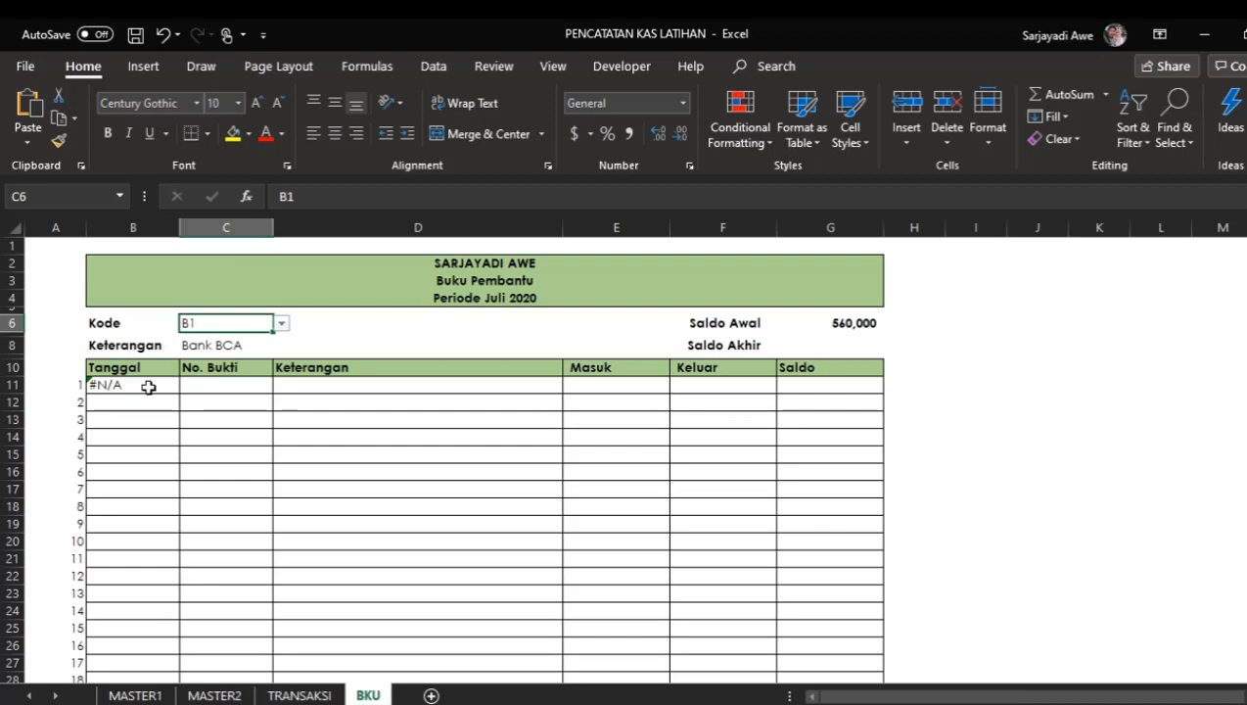
click(147, 385)
click(211, 326)
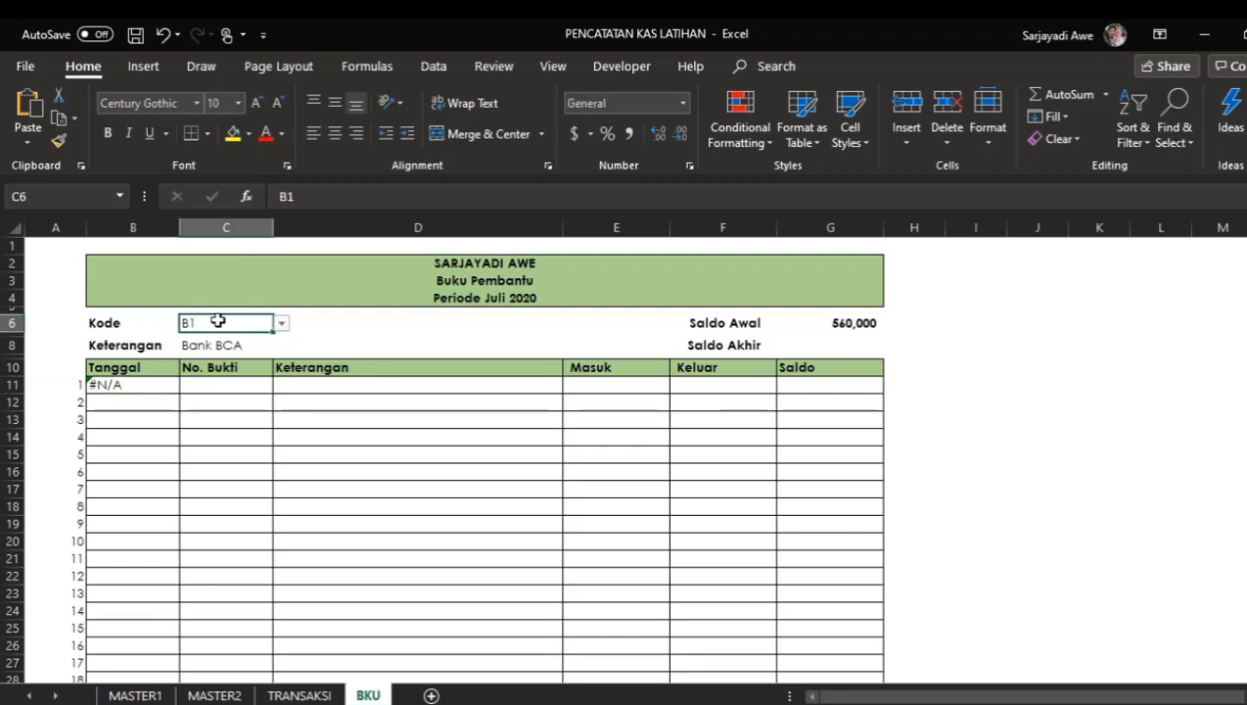
click(142, 387)
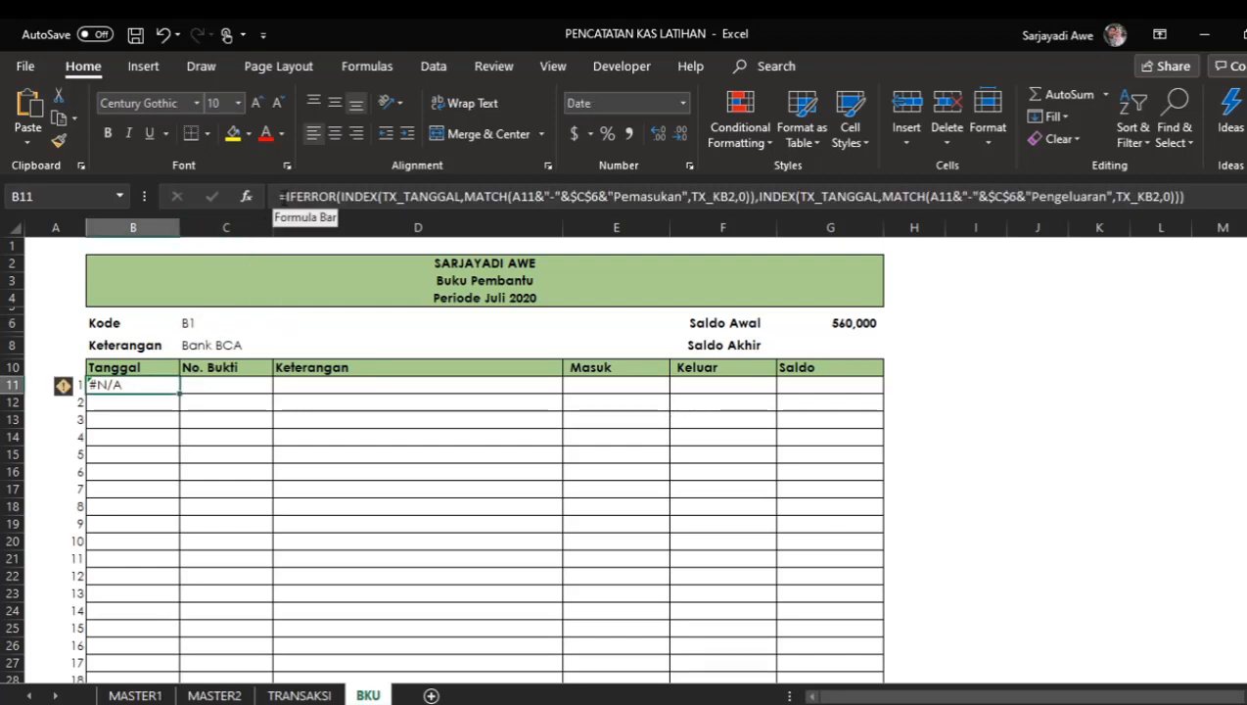
Wrap the B11 formula in another IFERROR that returns an empty string "" on error.
click(281, 200)
click(380, 199)
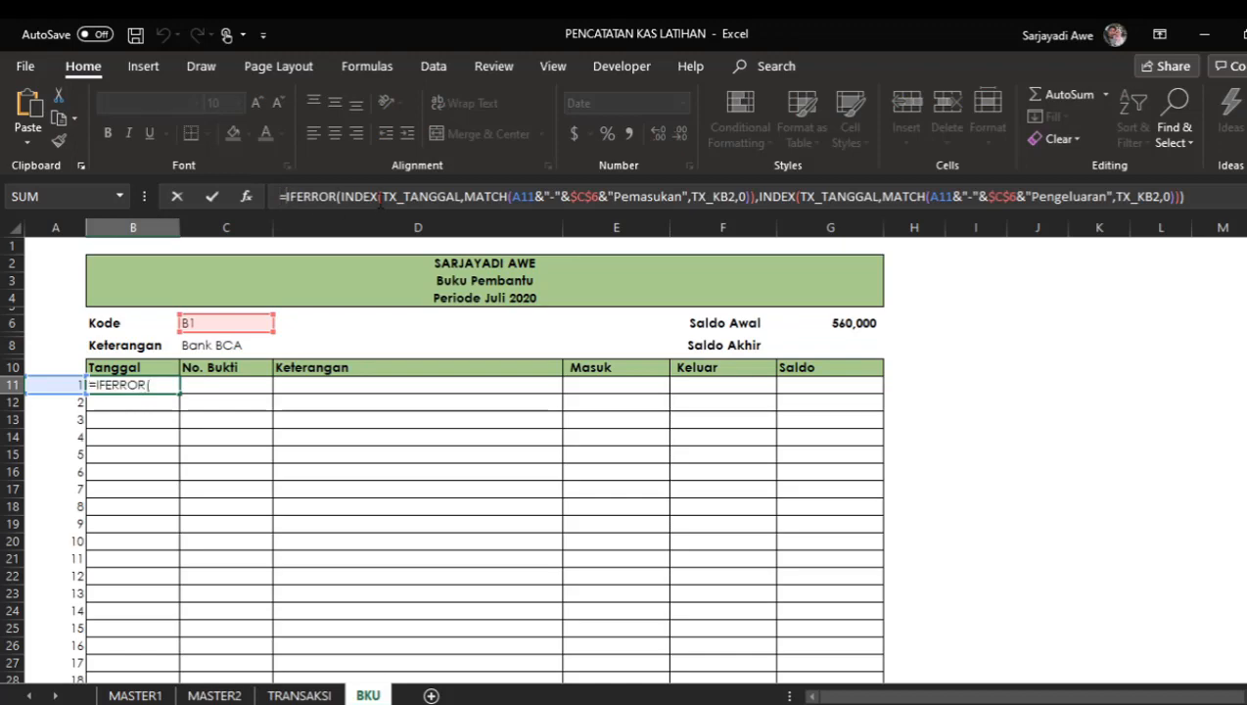
text(if)
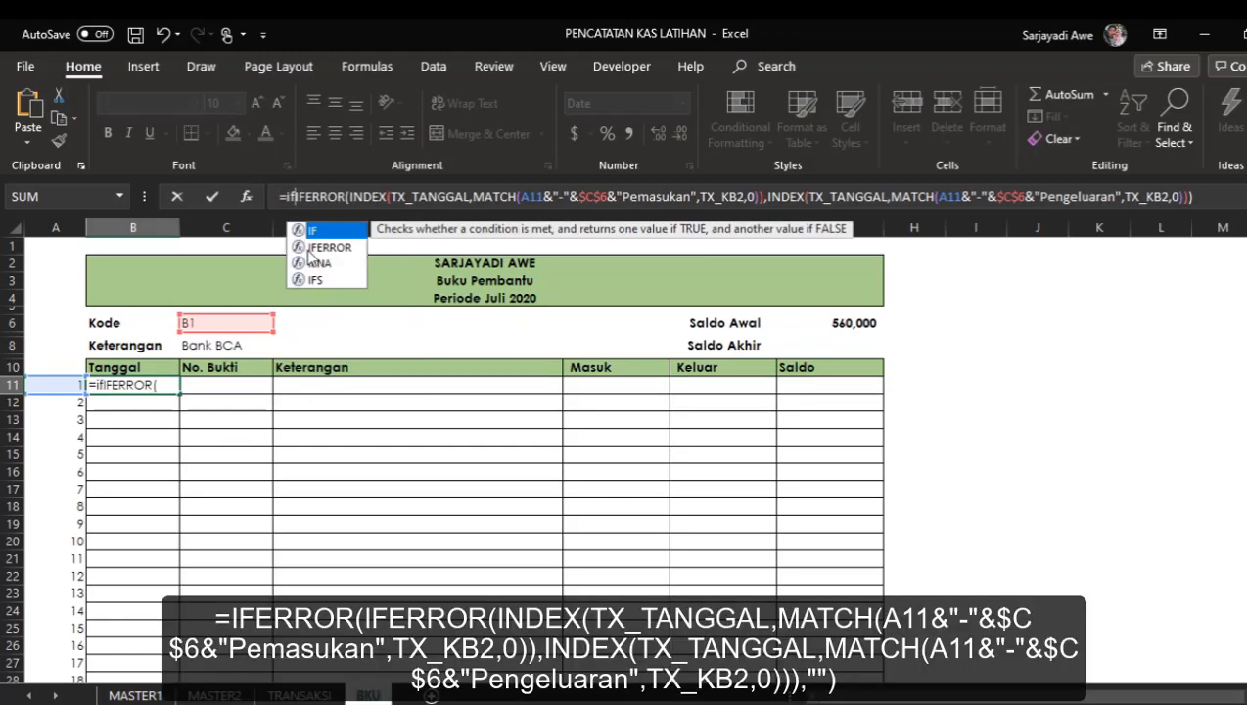
key(Tab)
click(1206, 187)
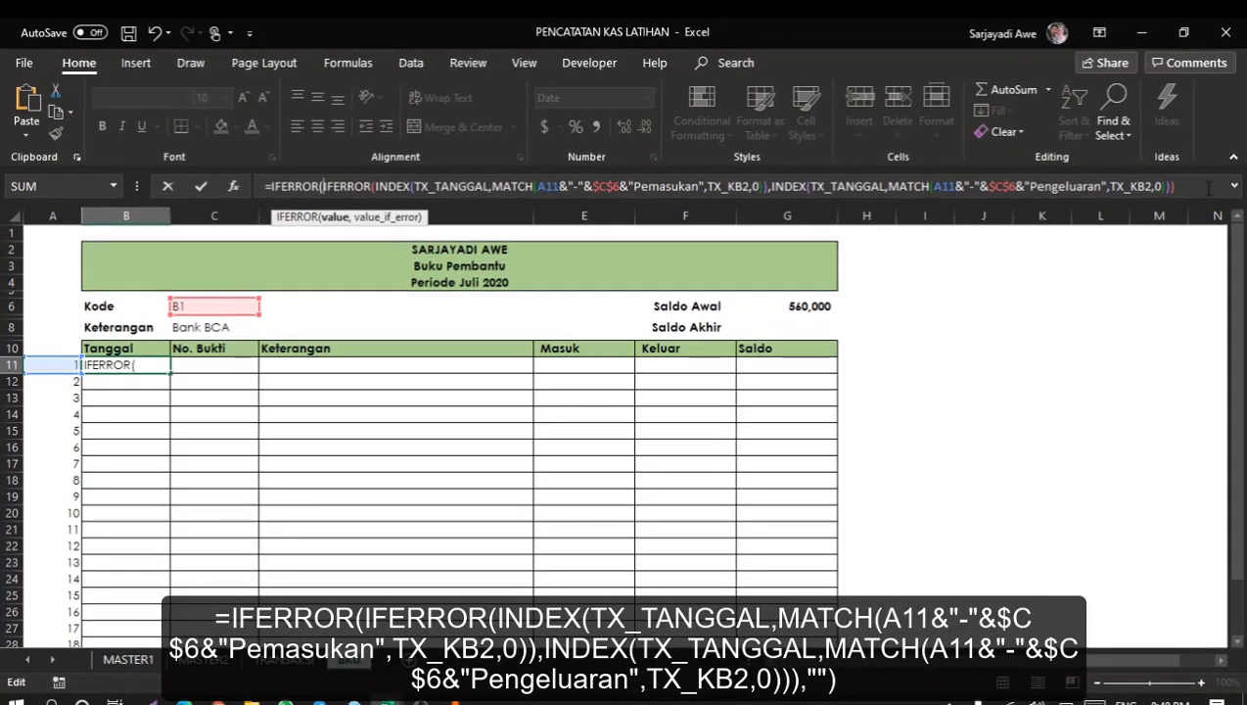
text(,)
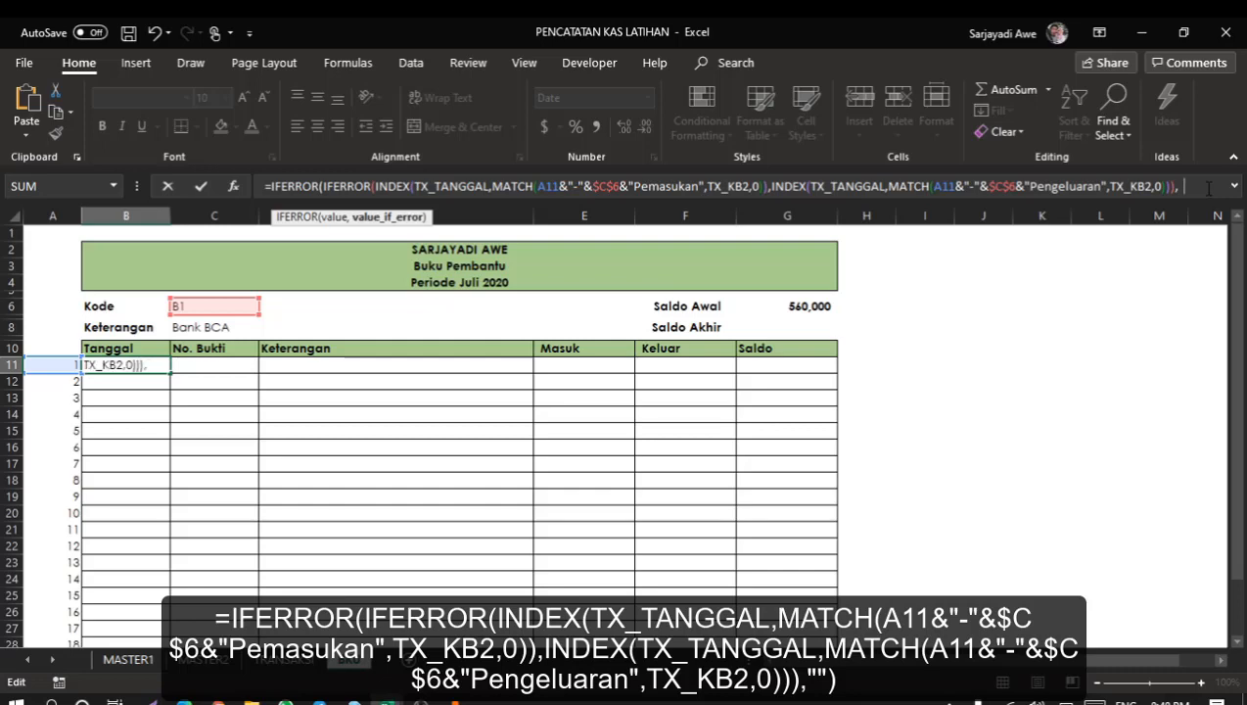
text(""))
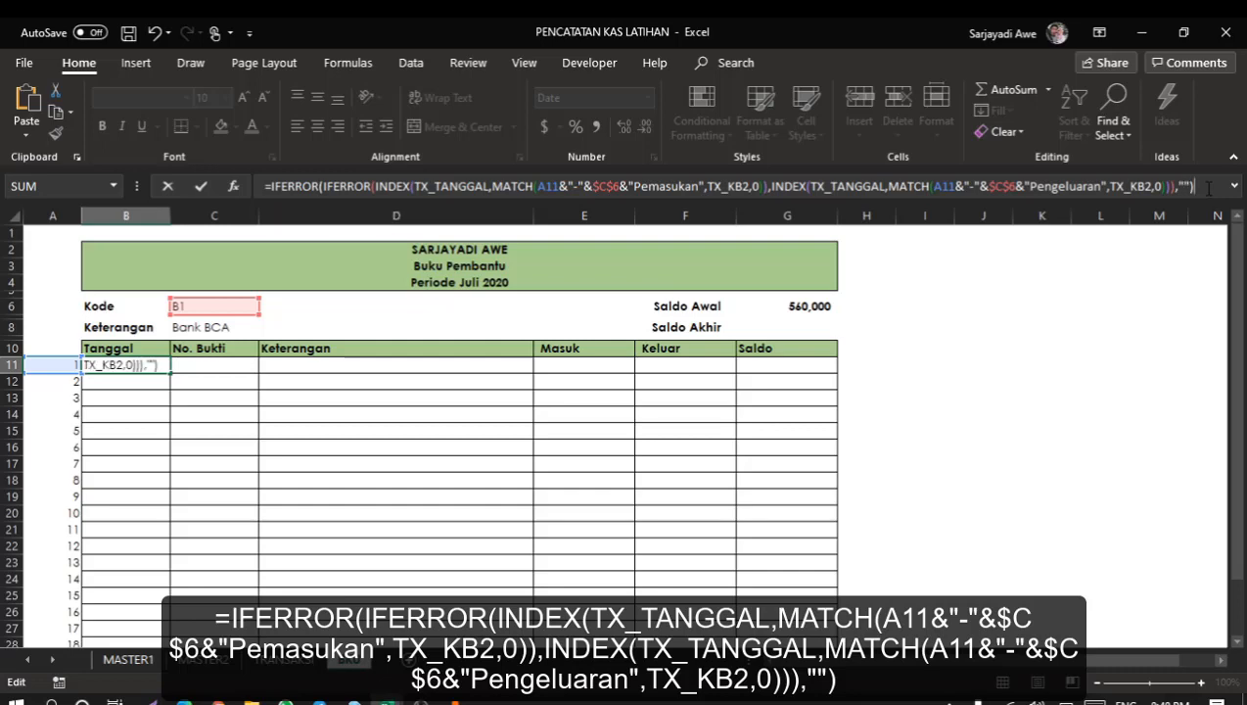
key(Return)
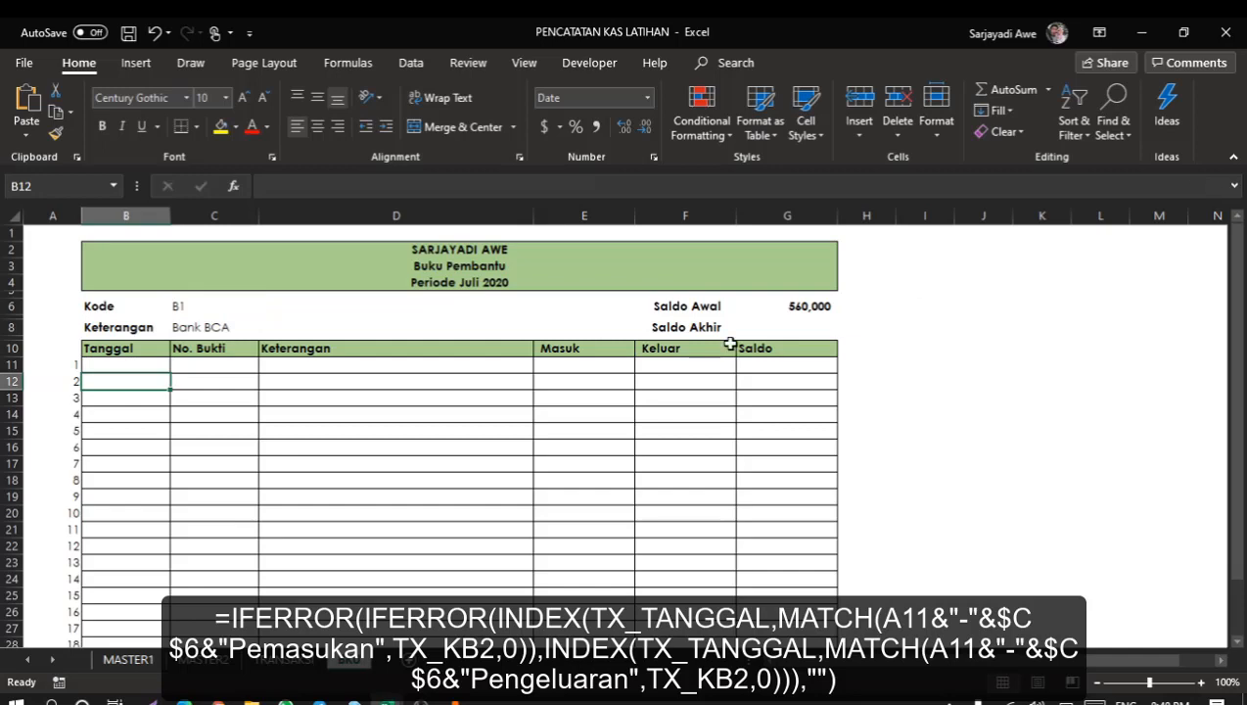
click(215, 305)
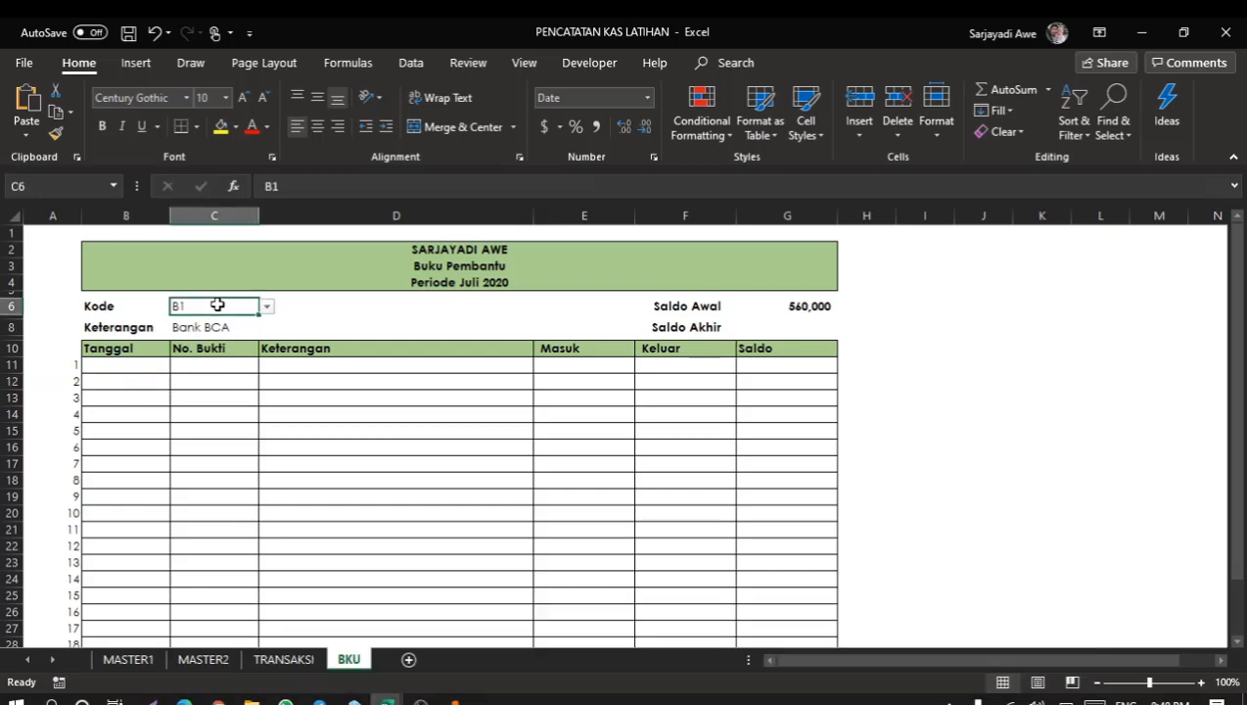
Select K2 as the Kode from the dropdown.
click(266, 306)
drag(264, 352, 267, 331)
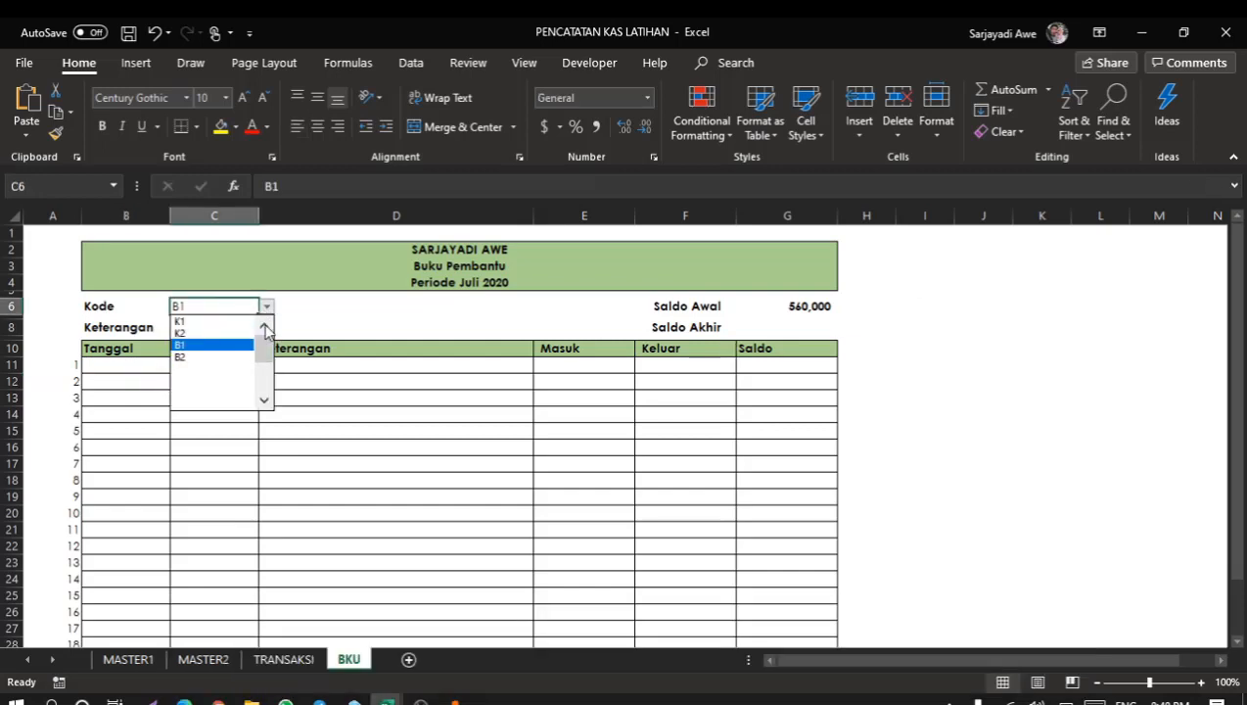
click(216, 334)
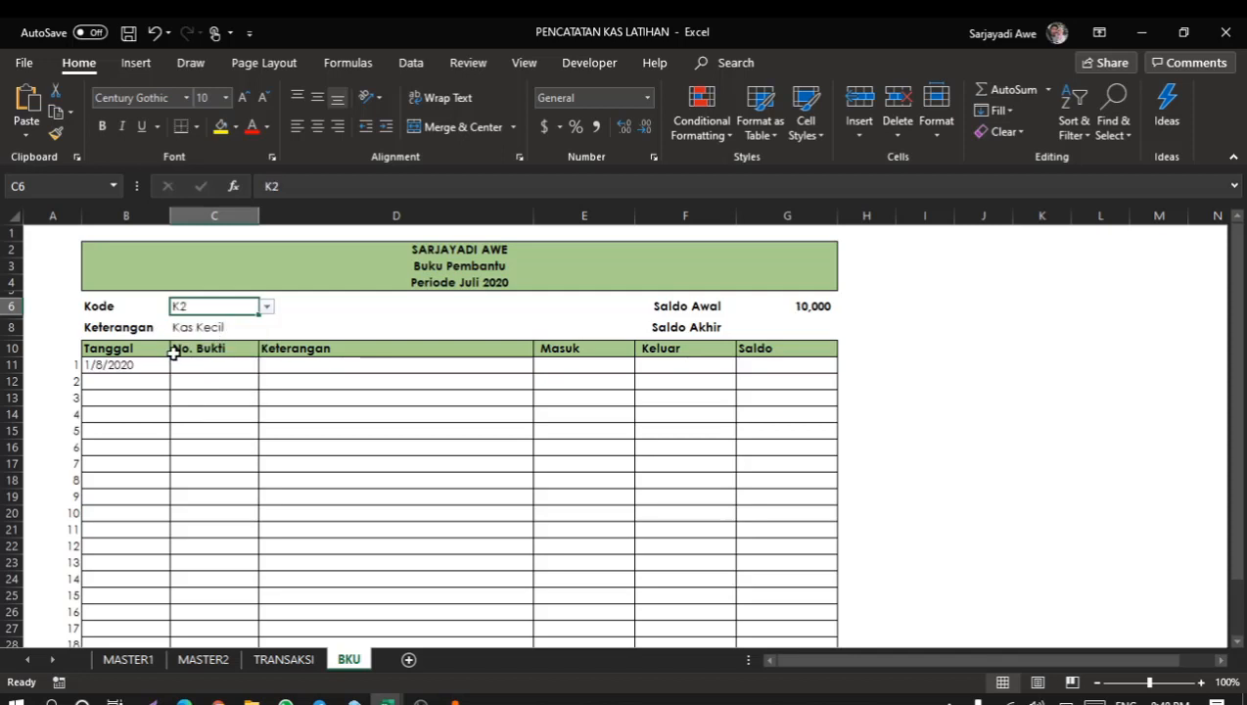
Copy the B11 lookup formula text from the formula bar, leaving the cell unchanged.
click(189, 365)
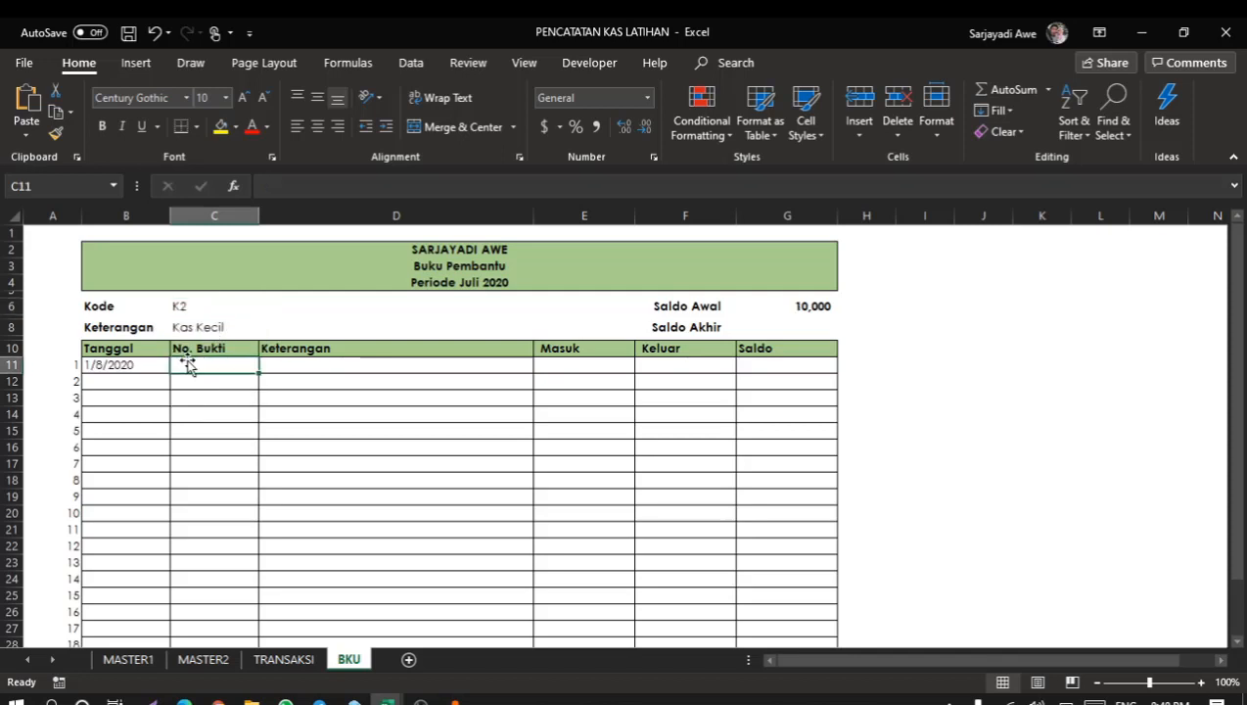
click(105, 363)
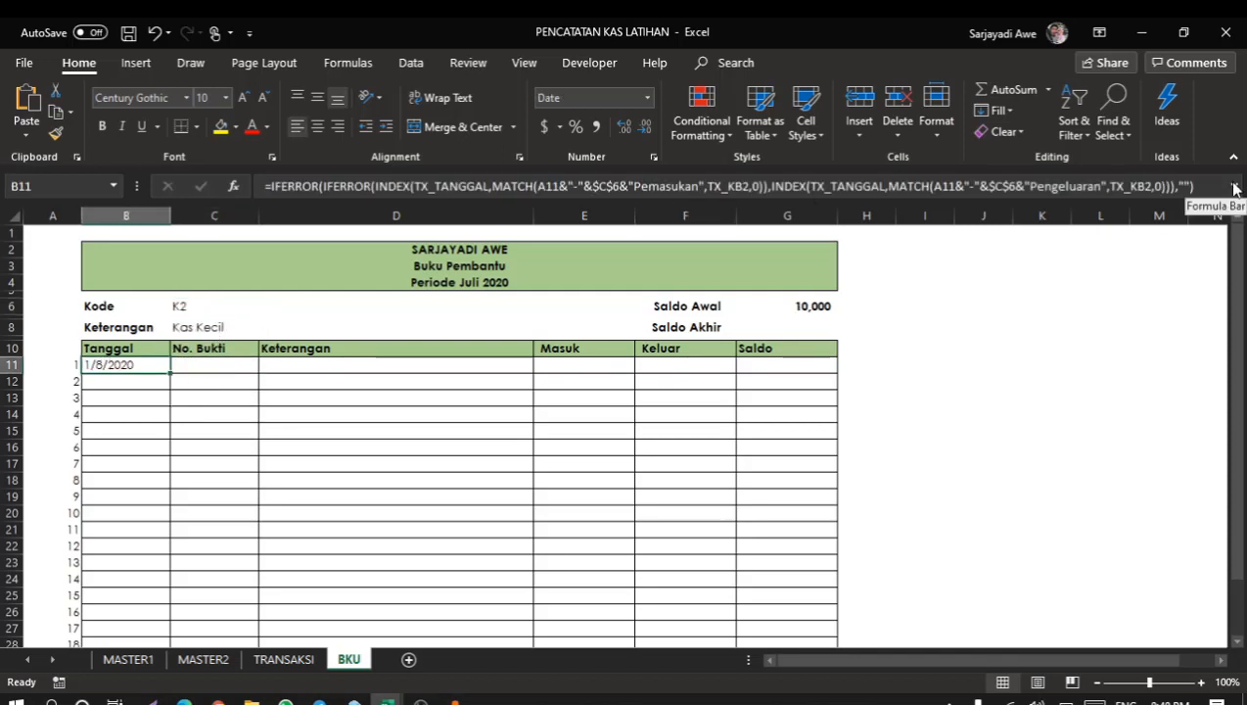
key(F2)
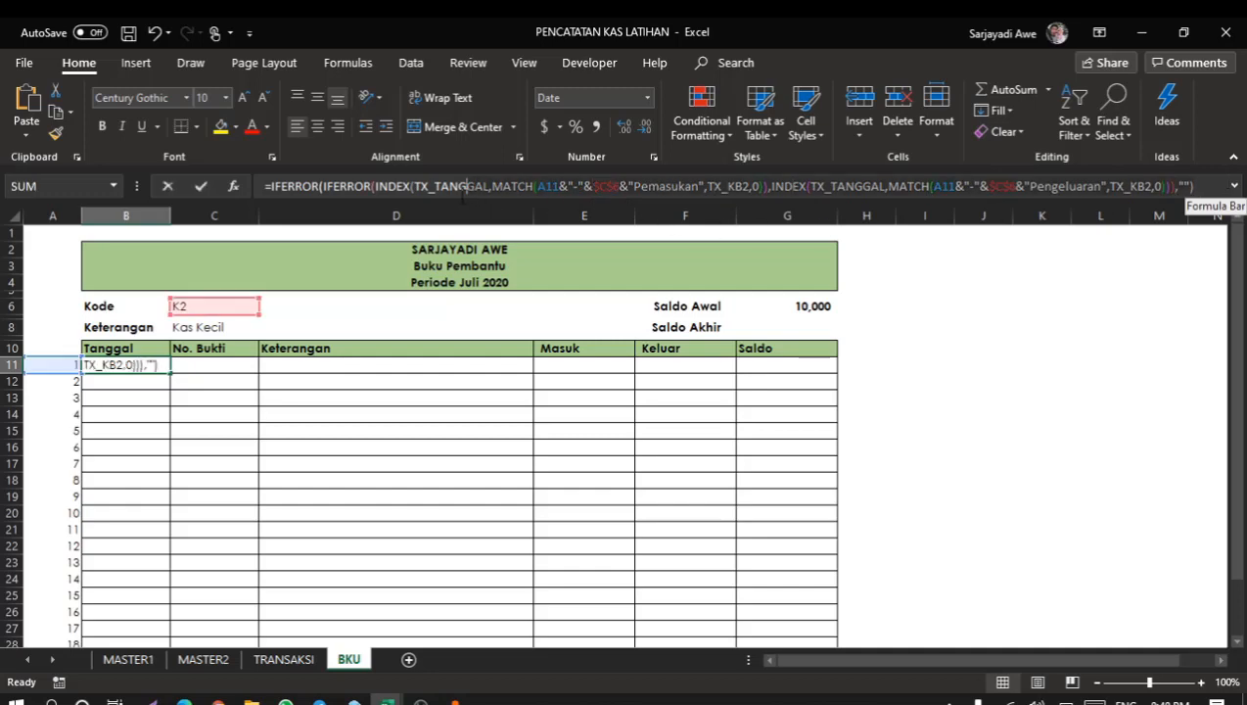
click(260, 186)
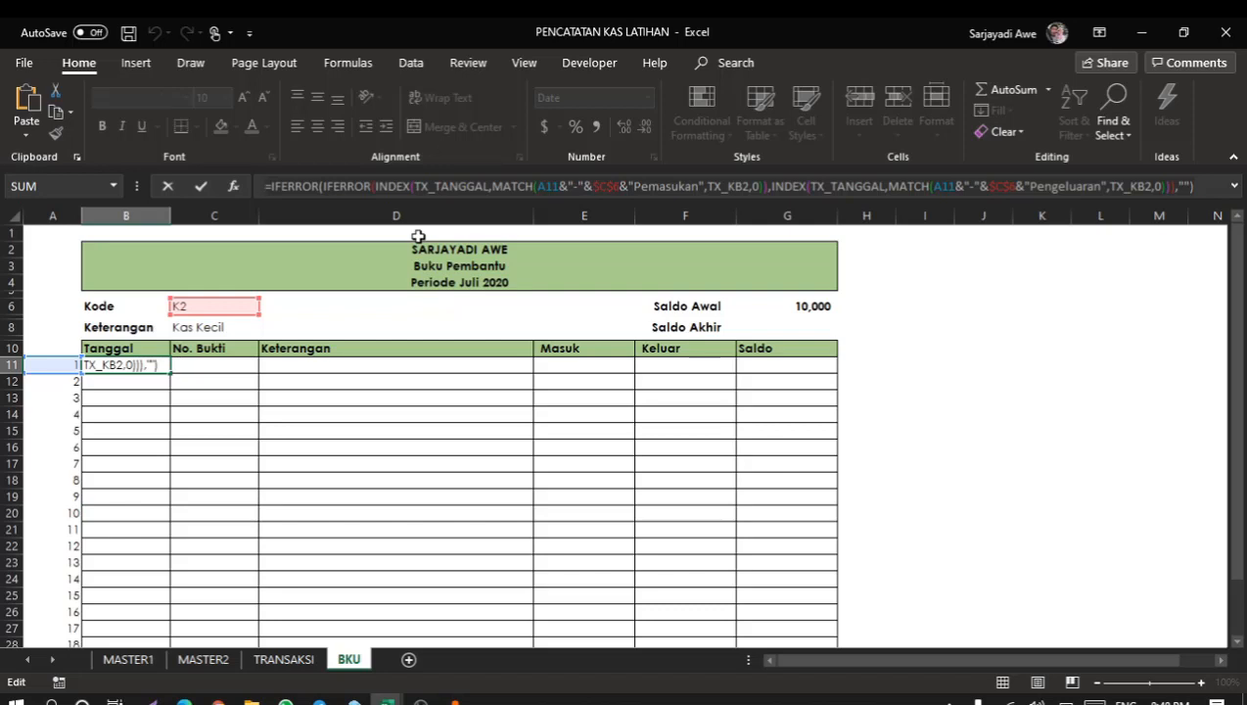
key(ctrl+Return)
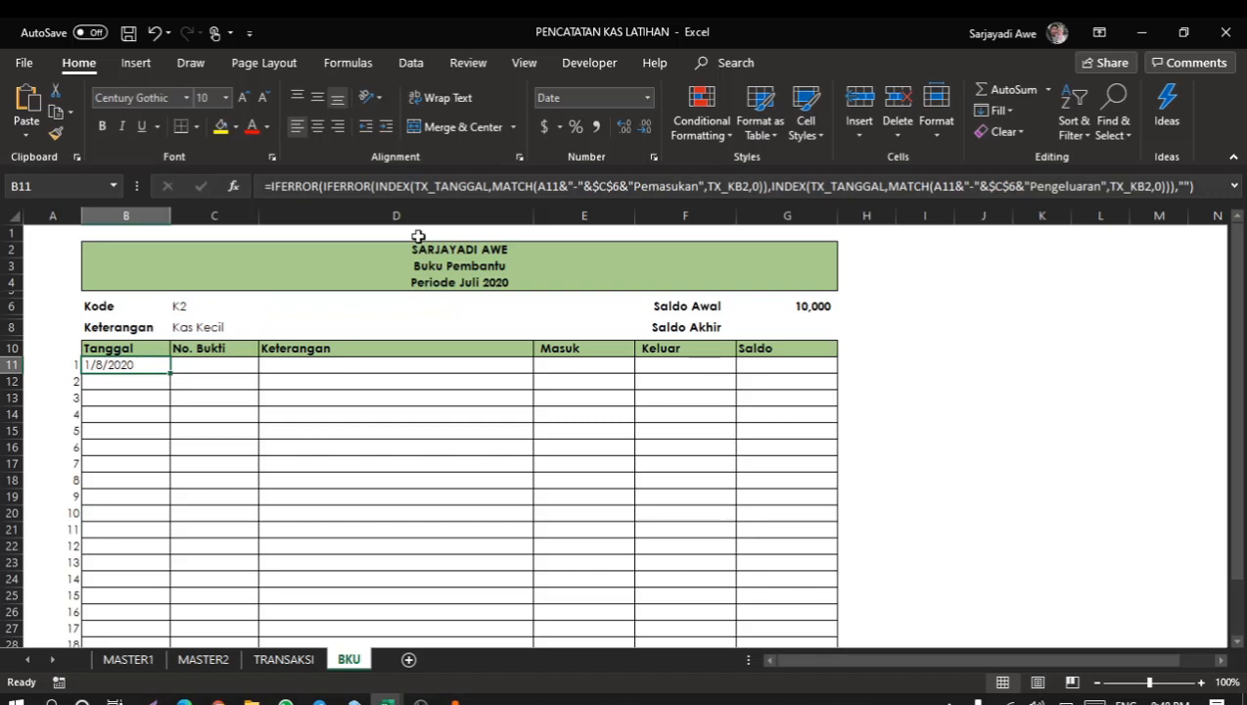
Paste the copied formula into C11 and change the first INDEX range to TX_BUKTI.
click(228, 365)
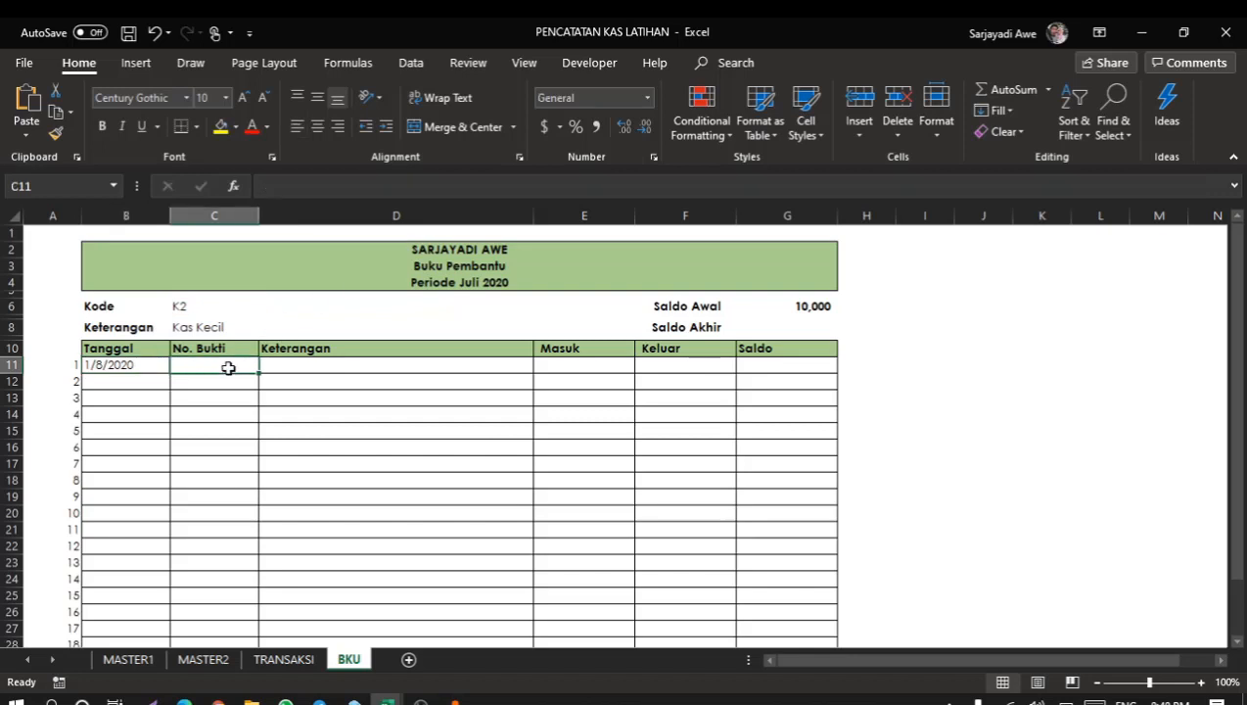
click(316, 191)
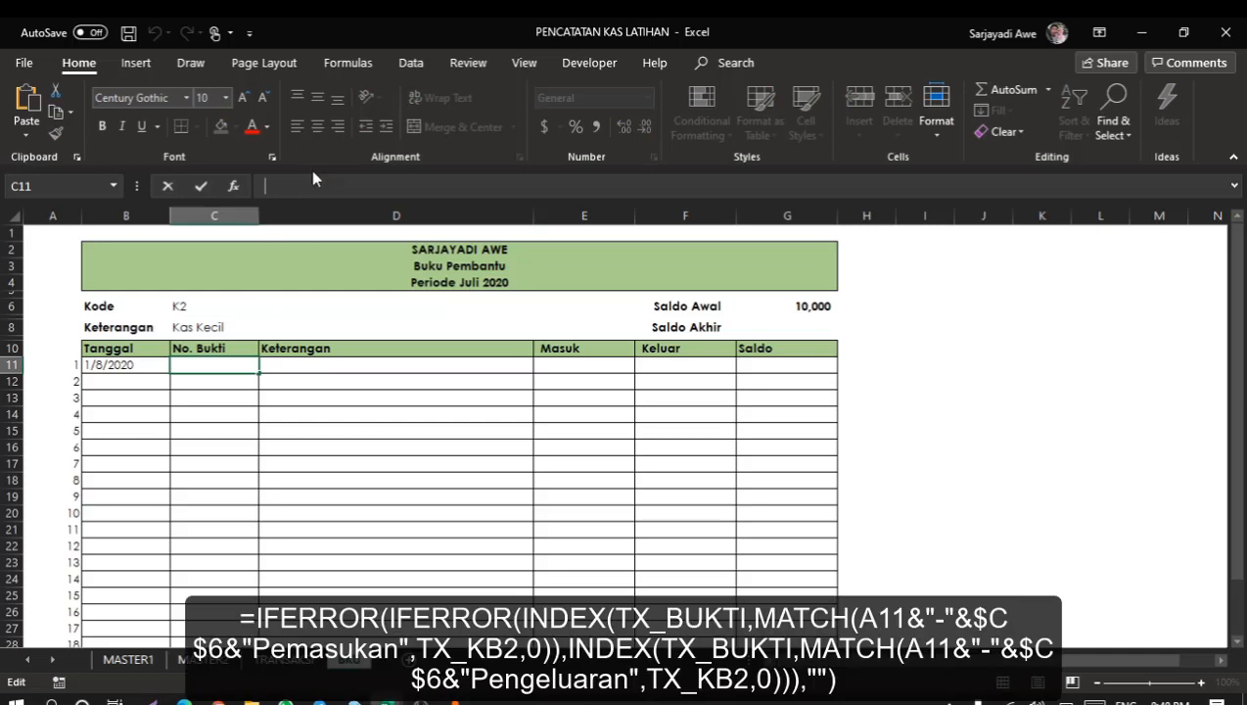
text(=IFERROR(IFERROR(INDEX(TX_TANGGAL,MATCH(A11&"-"&$C$6&"Pemasukan",TX_KB2,0)),INDEX(TX_TANGGAL,MATCH(A11&"-"&$C$6&"Pengeluaran",TX_KB2,0))),""))
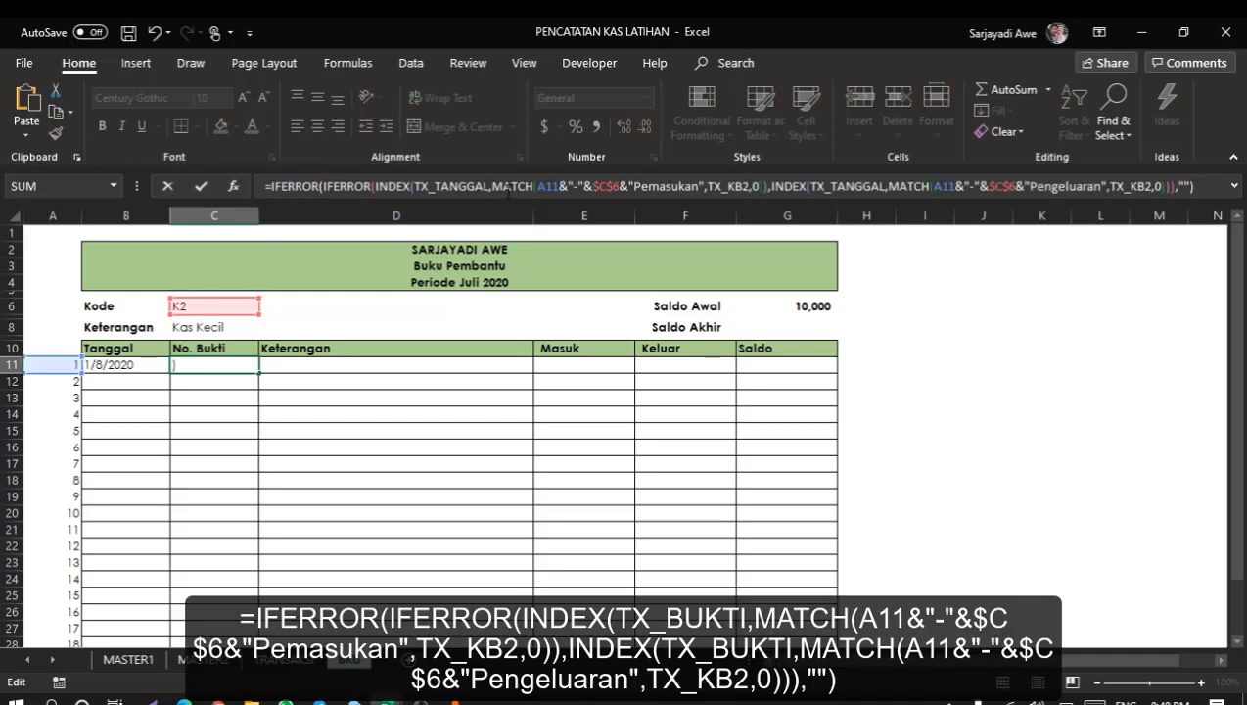
click(490, 188)
key(BackSpace)
key(BackSpace)
key(BackSpace)
key(BackSpace)
key(BackSpace)
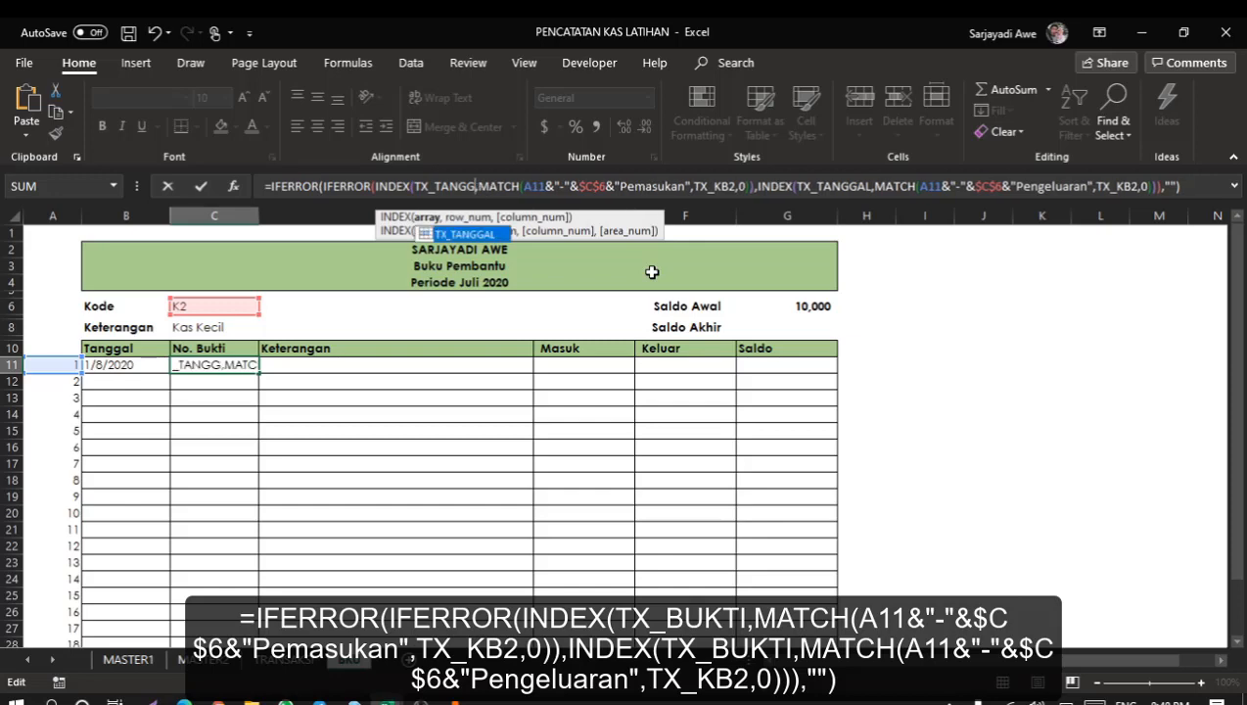
key(BackSpace)
key(BackSpace)
key(Down)
key(Up)
key(Tab)
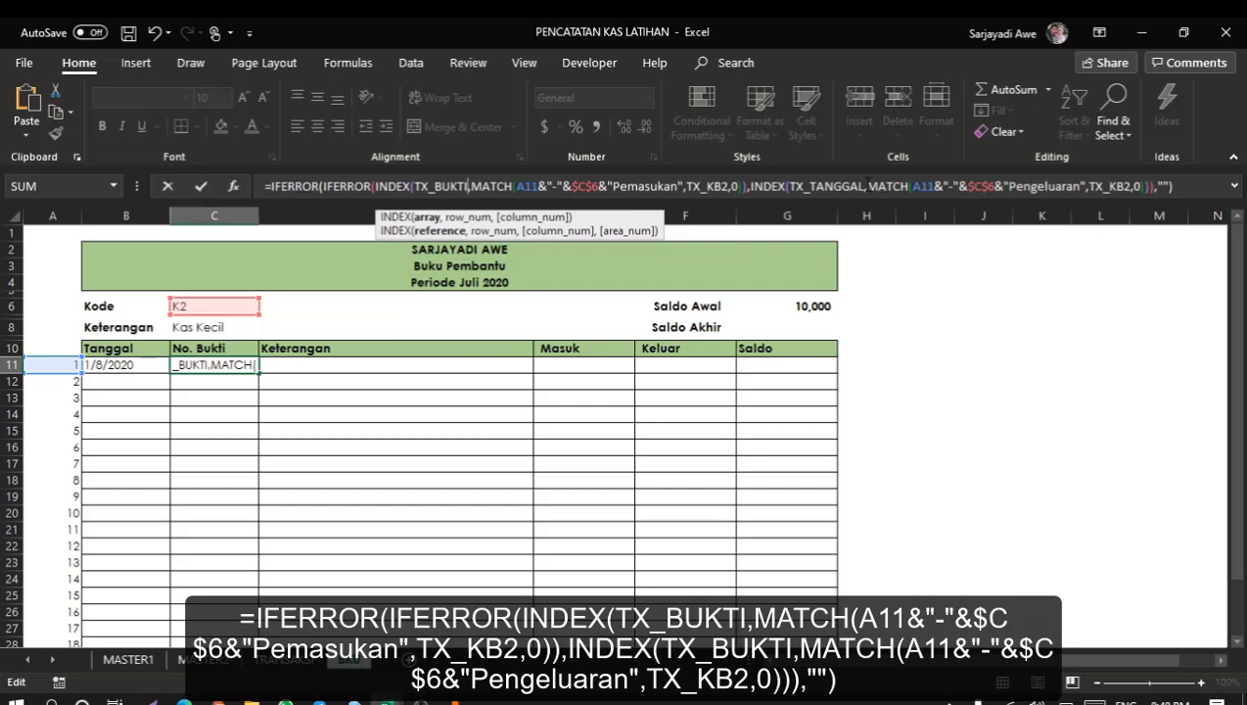
Change the second INDEX range in C11 to TX_BUKTI and confirm the formula.
click(866, 186)
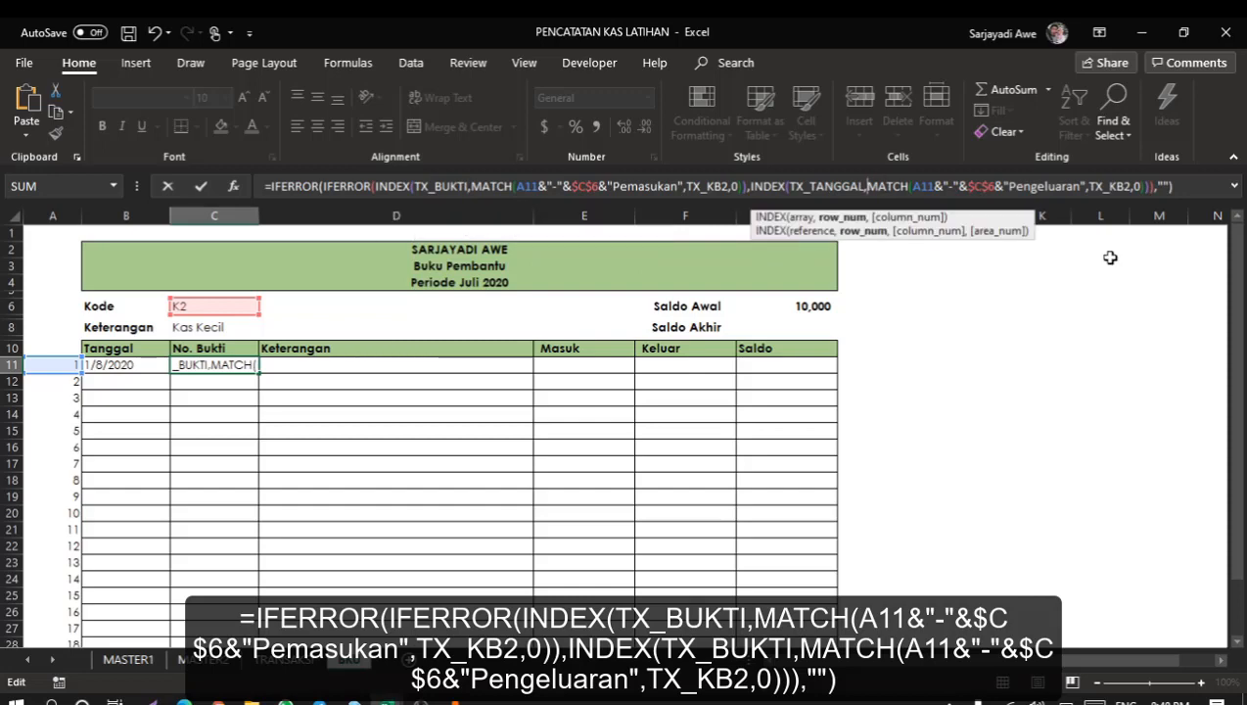
key(BackSpace)
key(BackSpace)
key(BackSpace)
key(BackSpace)
key(BackSpace)
key(BackSpace)
key(BackSpace)
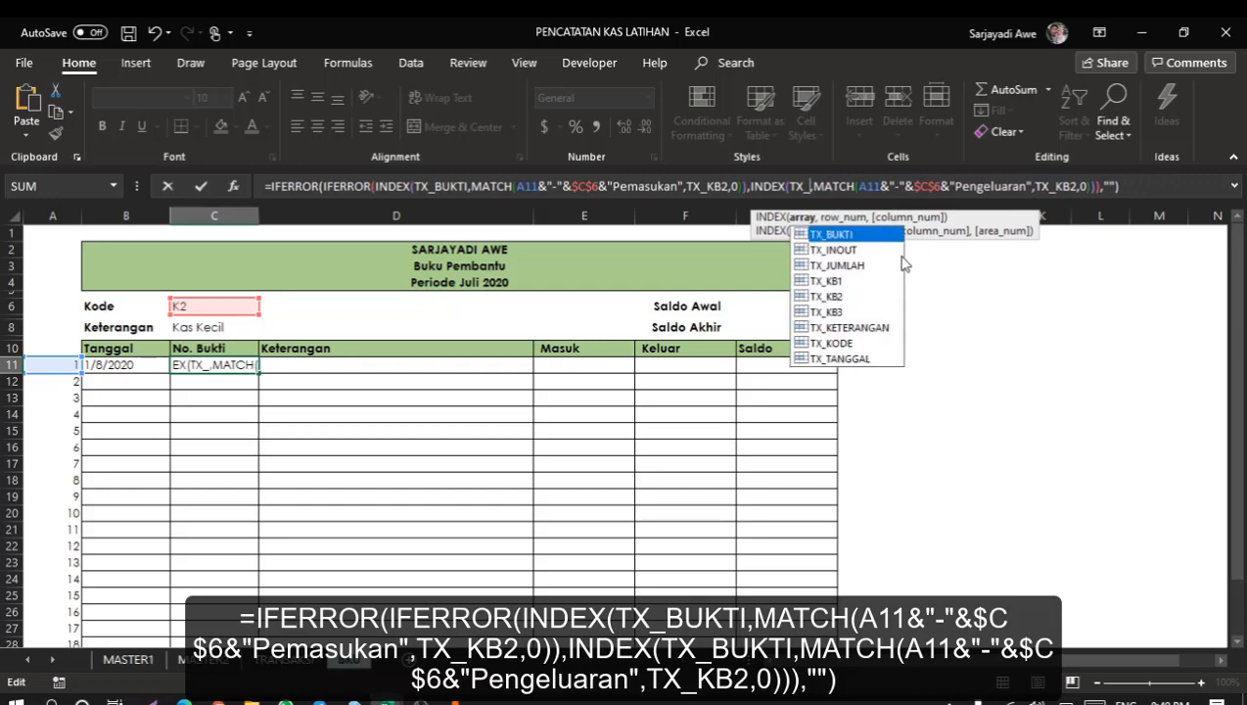
double_click(848, 236)
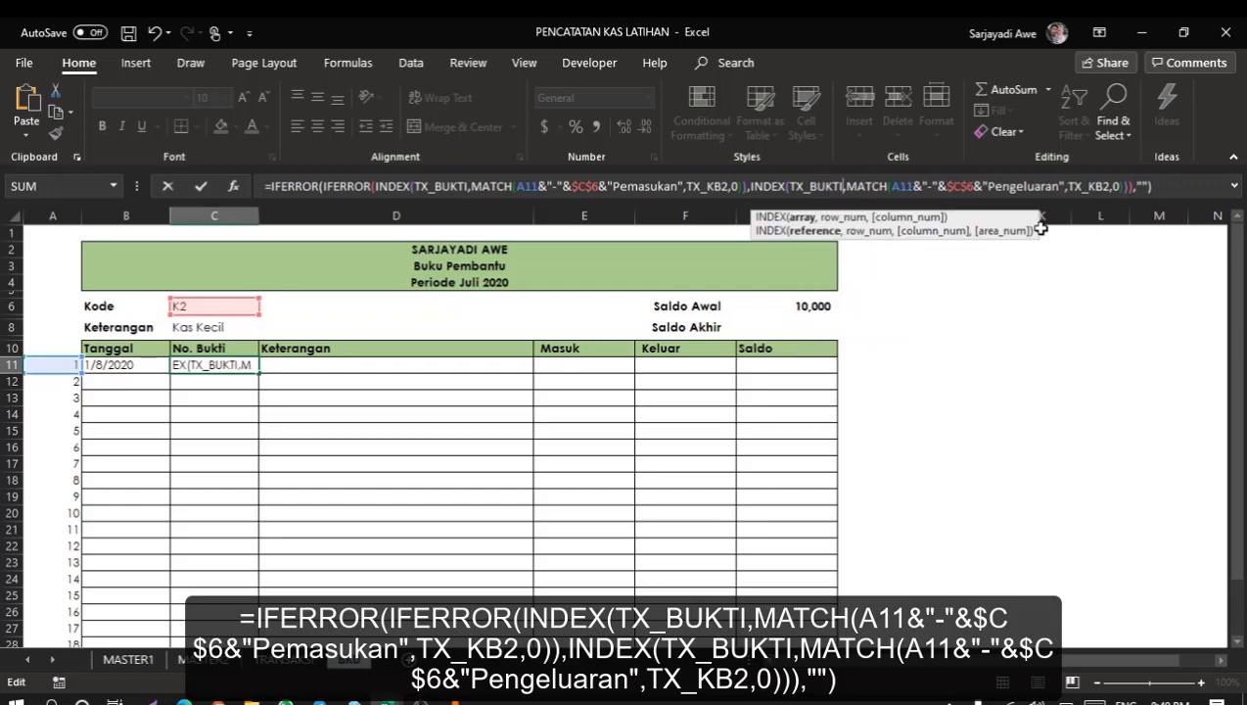
key(Return)
Paste the copied formula into D11 and change the first INDEX range to TX_KETERANGAN.
click(519, 371)
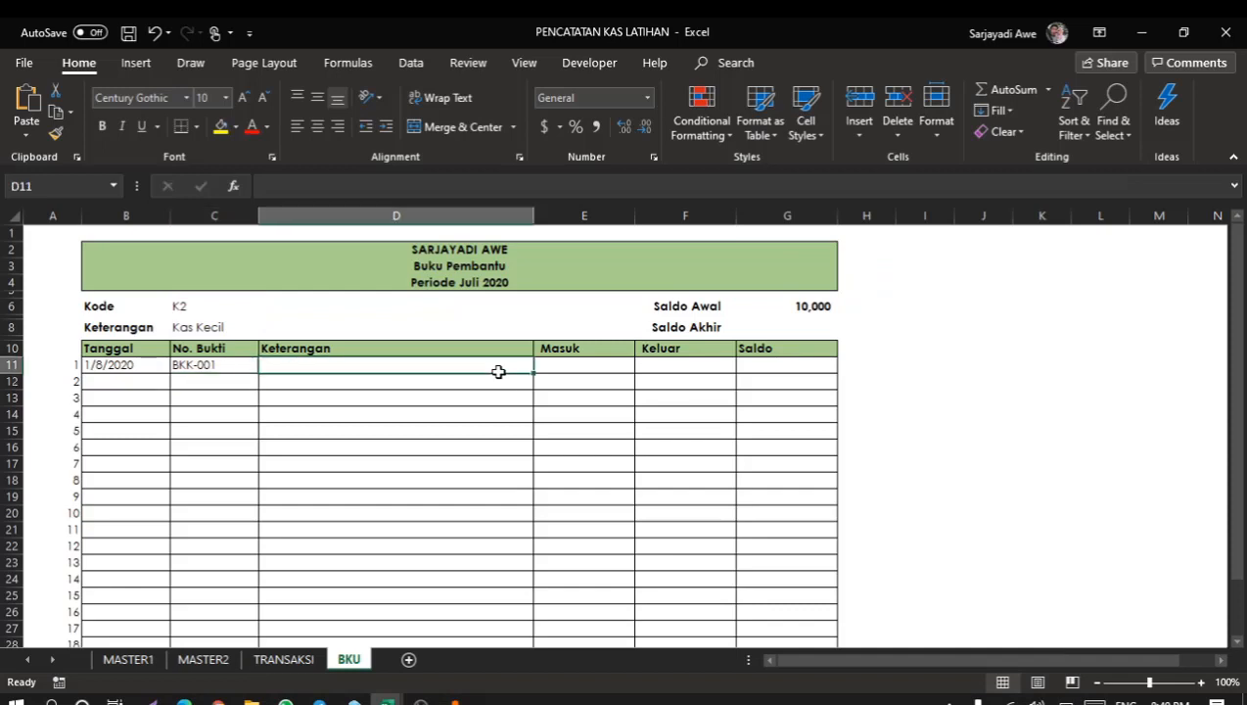
click(299, 186)
text(=IFERROR(IFERROR(INDEX(TX_TANGGAL,MATCH(A11&"-"&$C$6&"Pemasukan",TX_KB2,0)),INDEX(TX_TANGGAL,MATCH(A11&"-"&$C$6&"Pengeluaran",TX_KB2,0))),""))
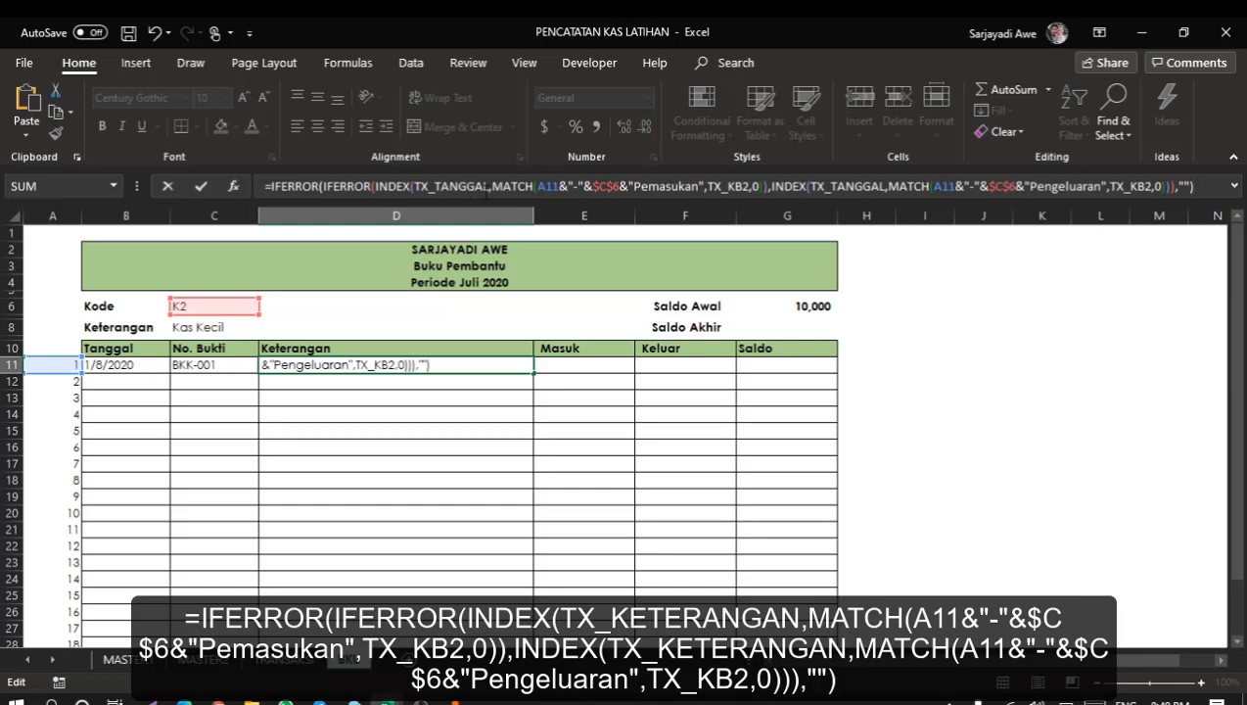
click(629, 187)
key(Left)
key(Left)
key(Left)
key(Left)
key(Left)
key(Left)
key(Left)
key(Left)
key(Left)
key(Left)
key(Left)
key(Left)
key(Left)
key(Left)
key(Left)
key(Left)
key(Left)
key(Left)
key(Left)
key(Left)
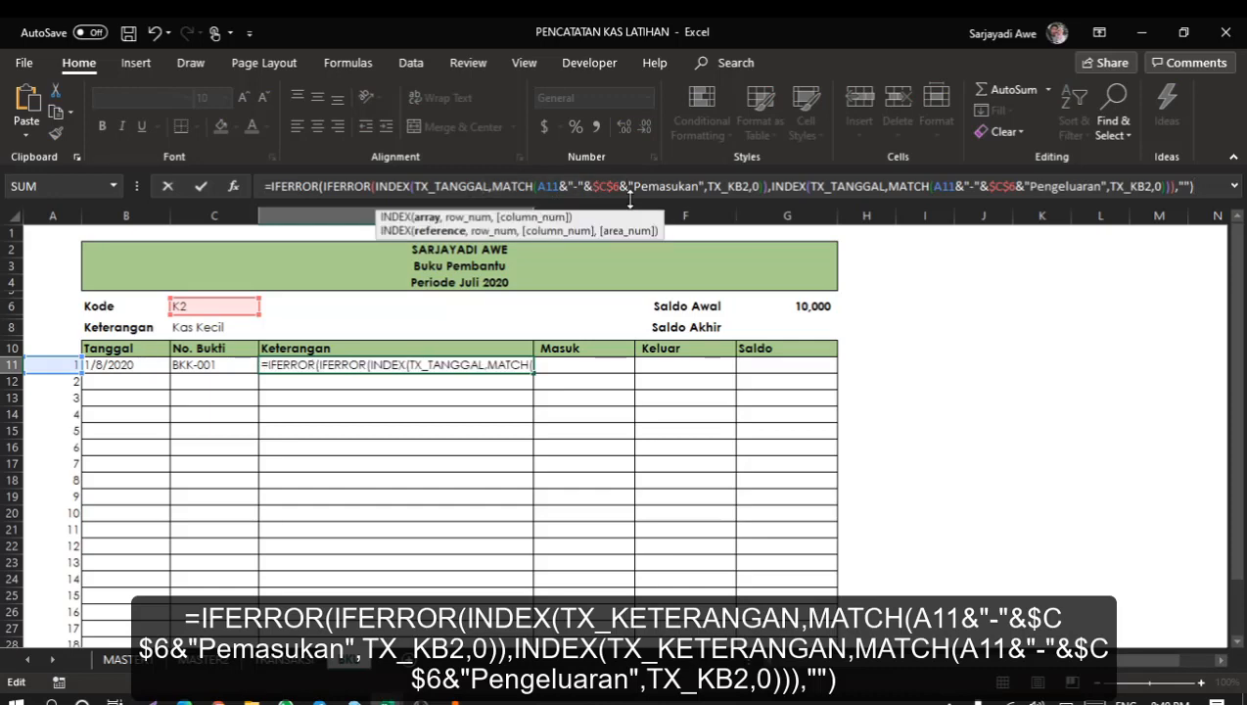
key(BackSpace)
key(BackSpace)
key(BackSpace)
key(BackSpace)
key(BackSpace)
key(BackSpace)
key(BackSpace)
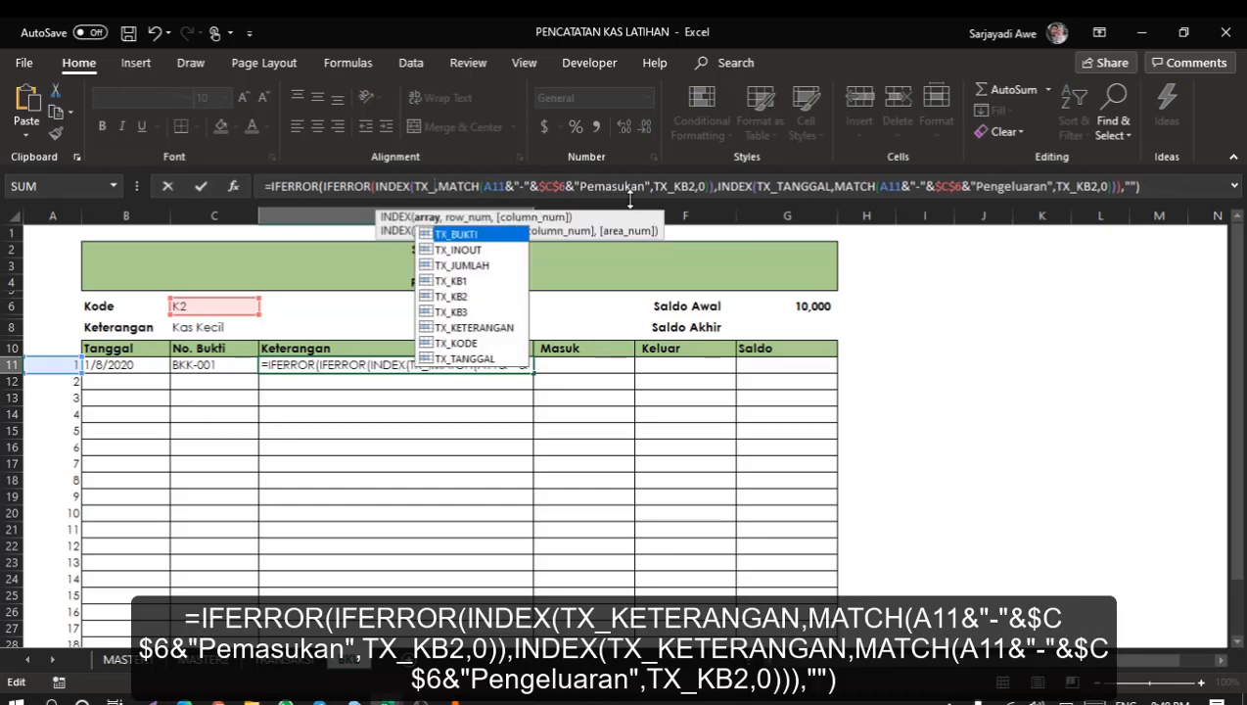
click(451, 328)
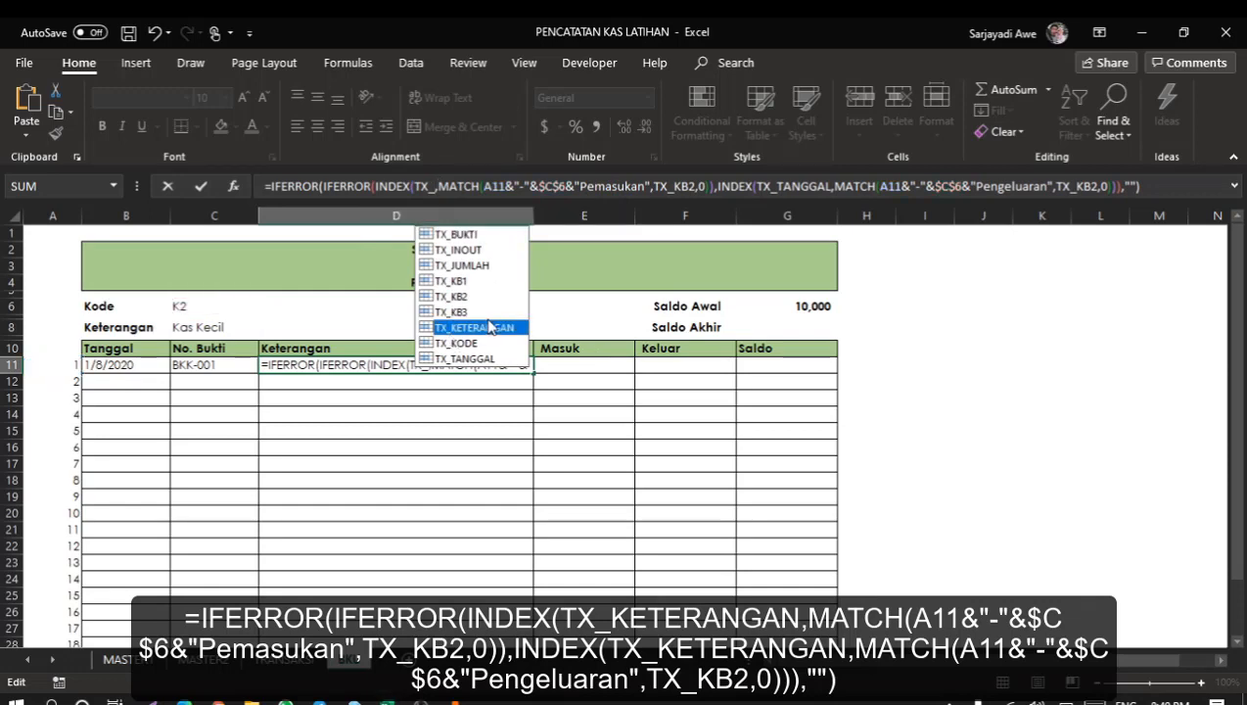
double_click(504, 336)
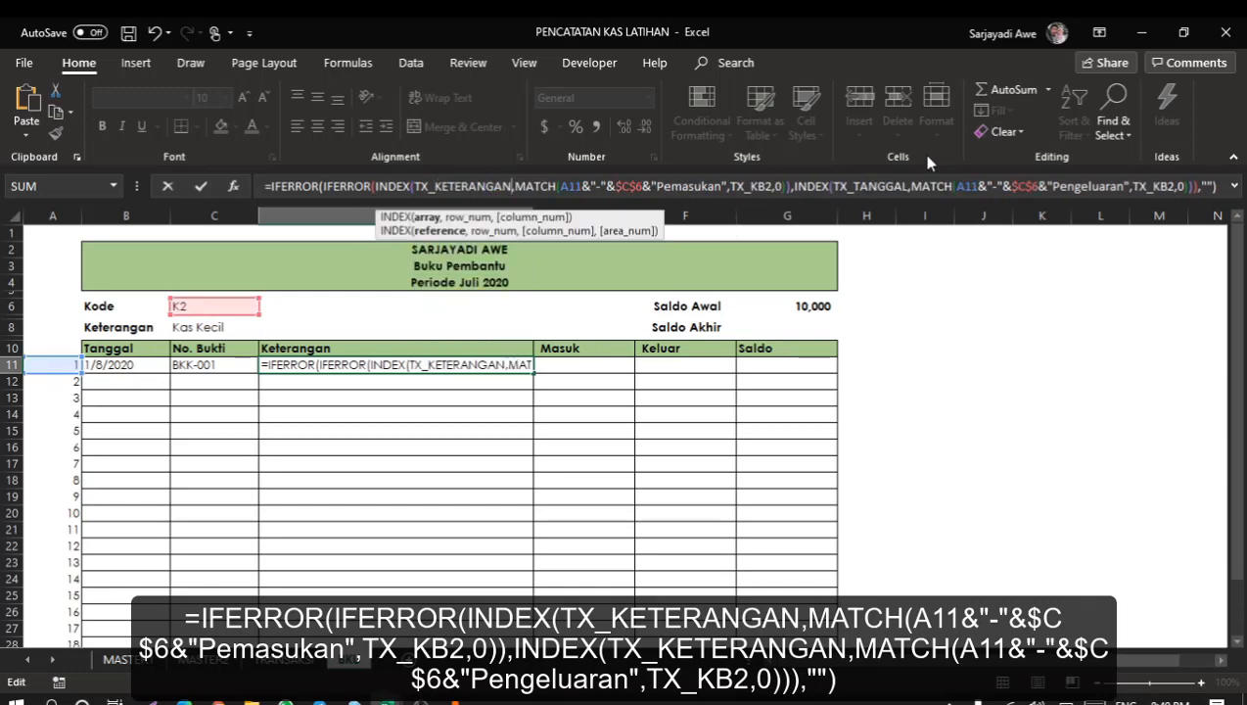
Change the second INDEX range in D11 to TX_KETERANGAN and confirm the formula.
click(909, 191)
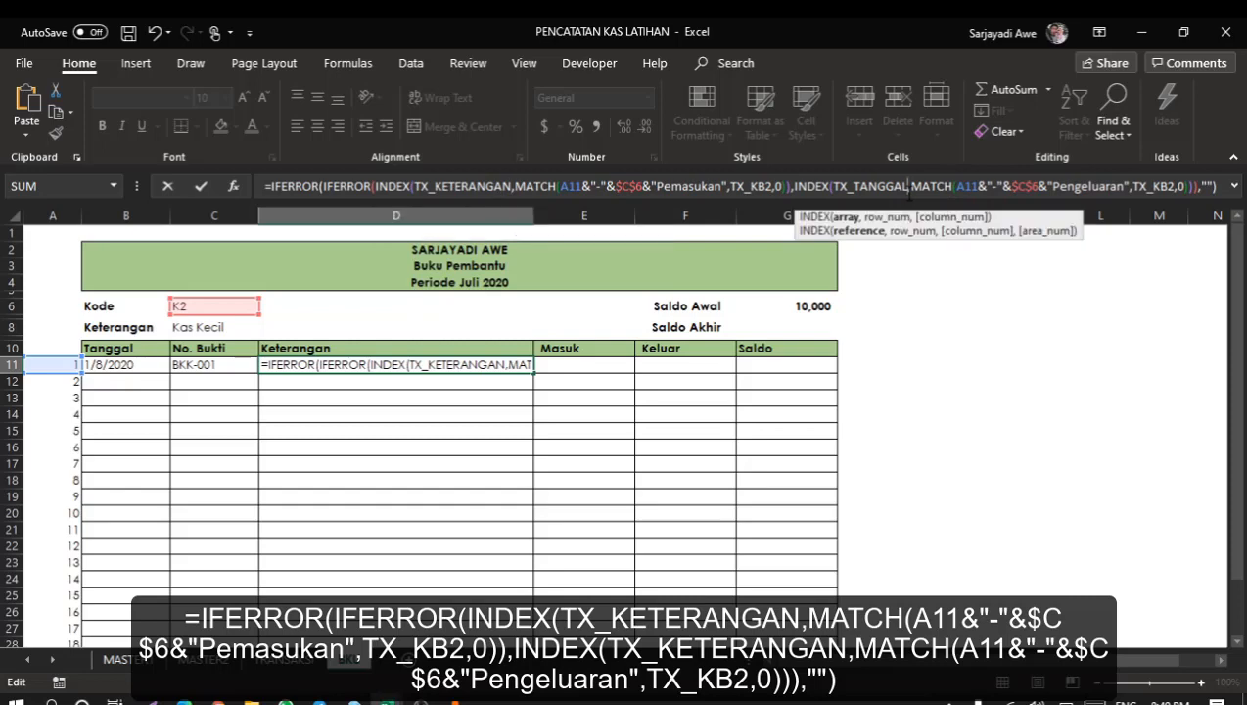
key(BackSpace)
key(BackSpace)
key(BackSpace)
key(BackSpace)
key(BackSpace)
key(BackSpace)
key(BackSpace)
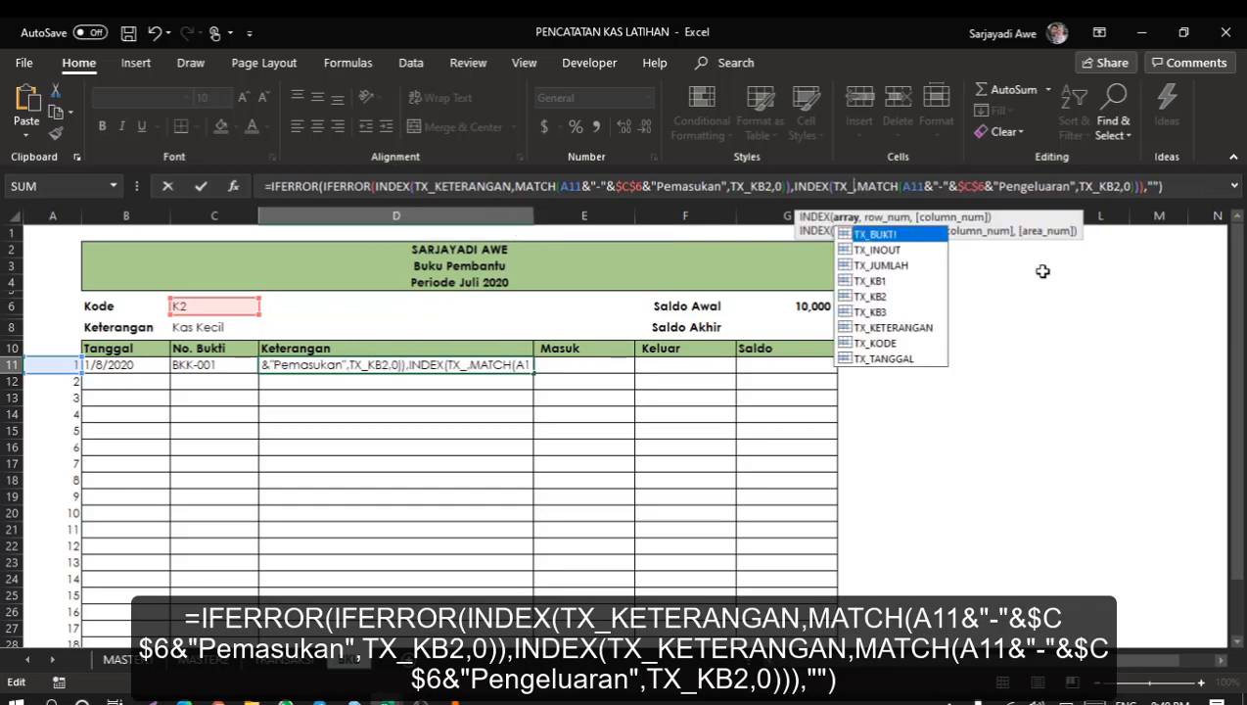
double_click(895, 330)
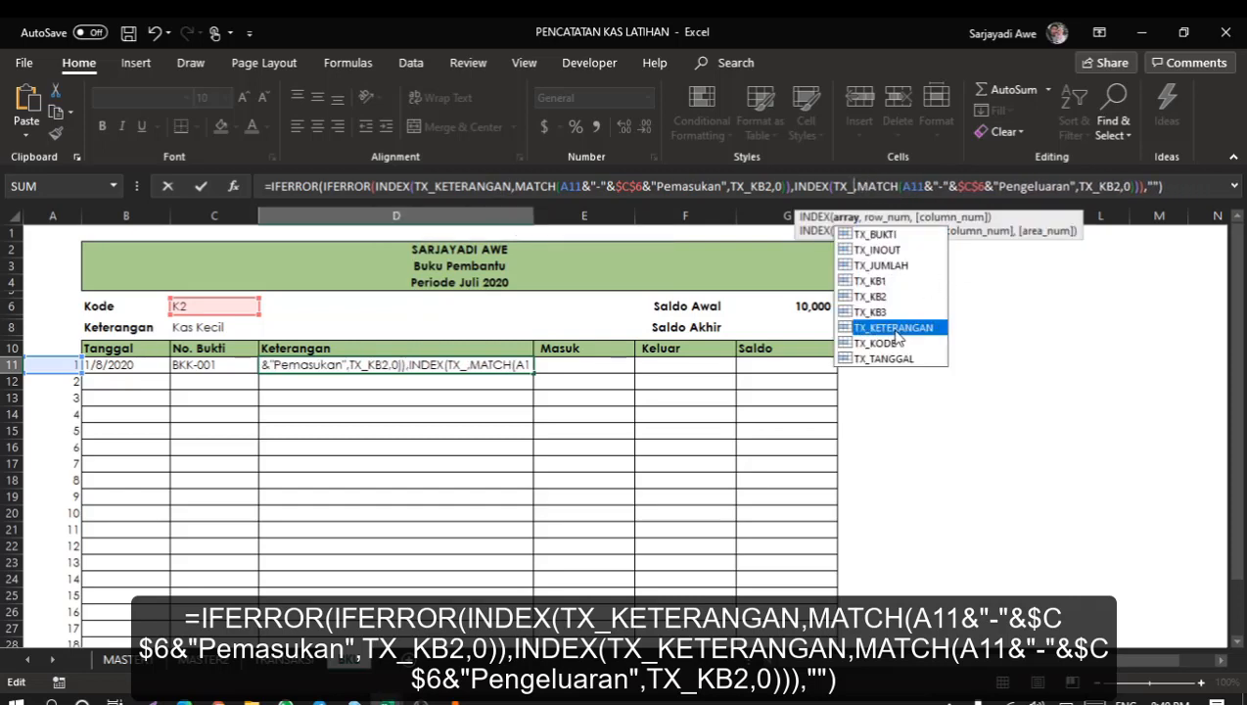
key(Return)
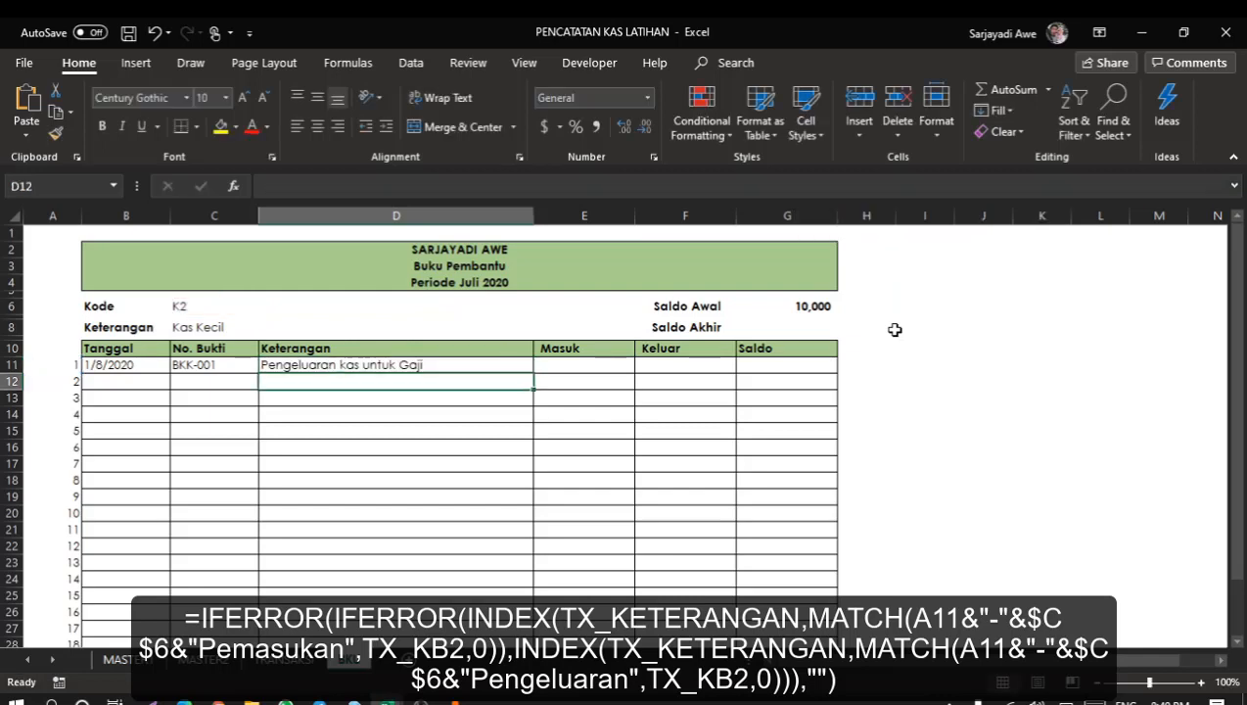
Paste the copied formula into E11 and delete its Pengeluaran fallback and trailing arguments.
click(591, 367)
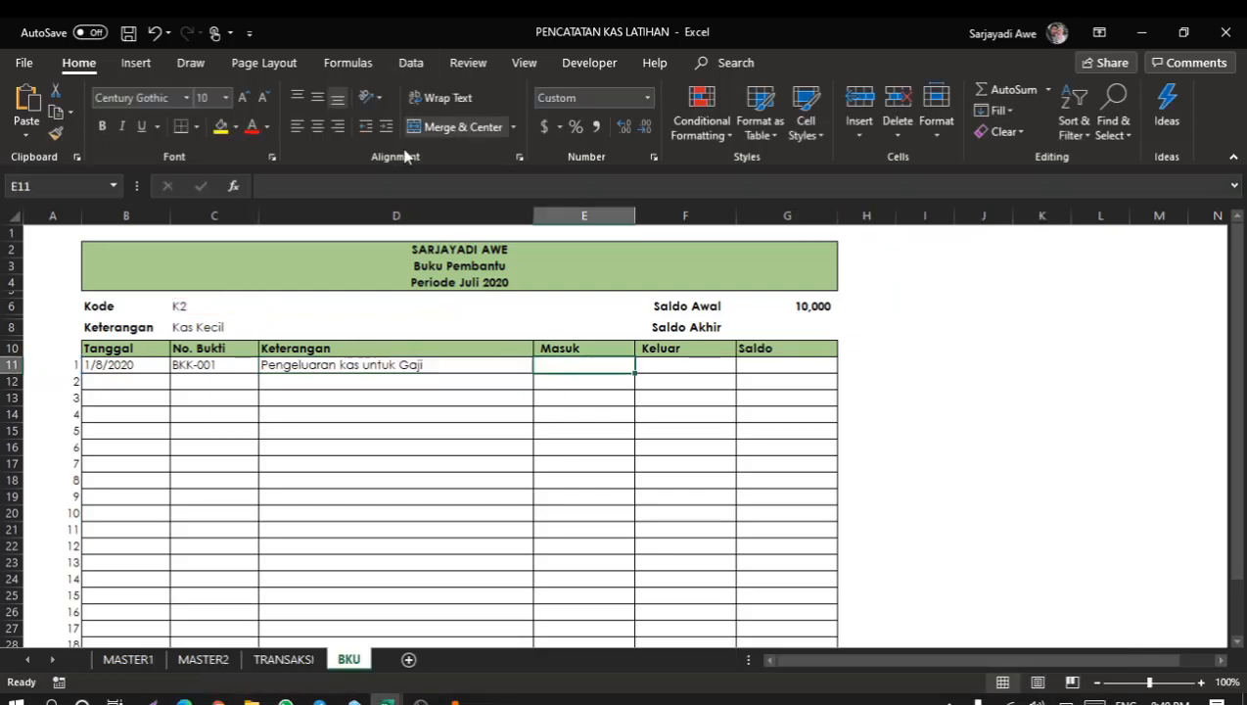
click(499, 186)
text(=IFERROR(IFERROR(INDEX(TX_TANGGAL,MATCH(A11&"-"&$C$6&"Pemasukan",TX_KB2,0)),INDEX(TX_TANGGAL,MATCH(A11&"-"&$C$6&"Pengeluaran",TX_KB2,0))),""))
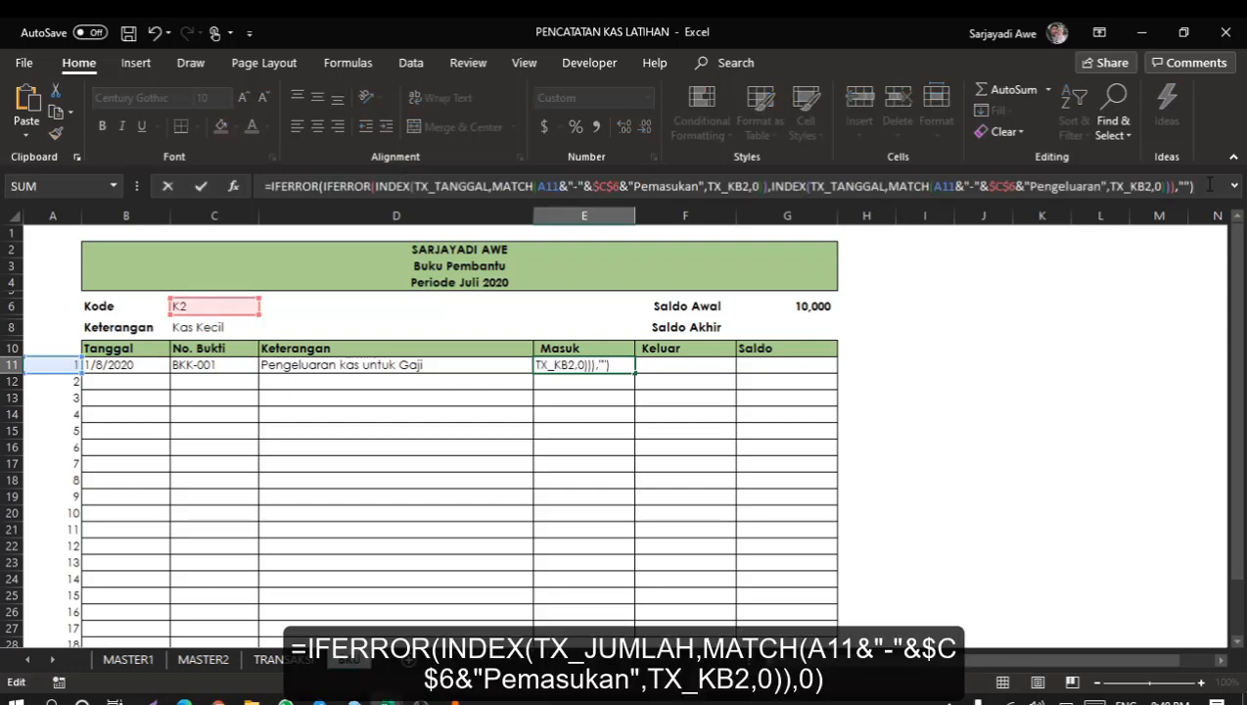
click(823, 172)
click(793, 185)
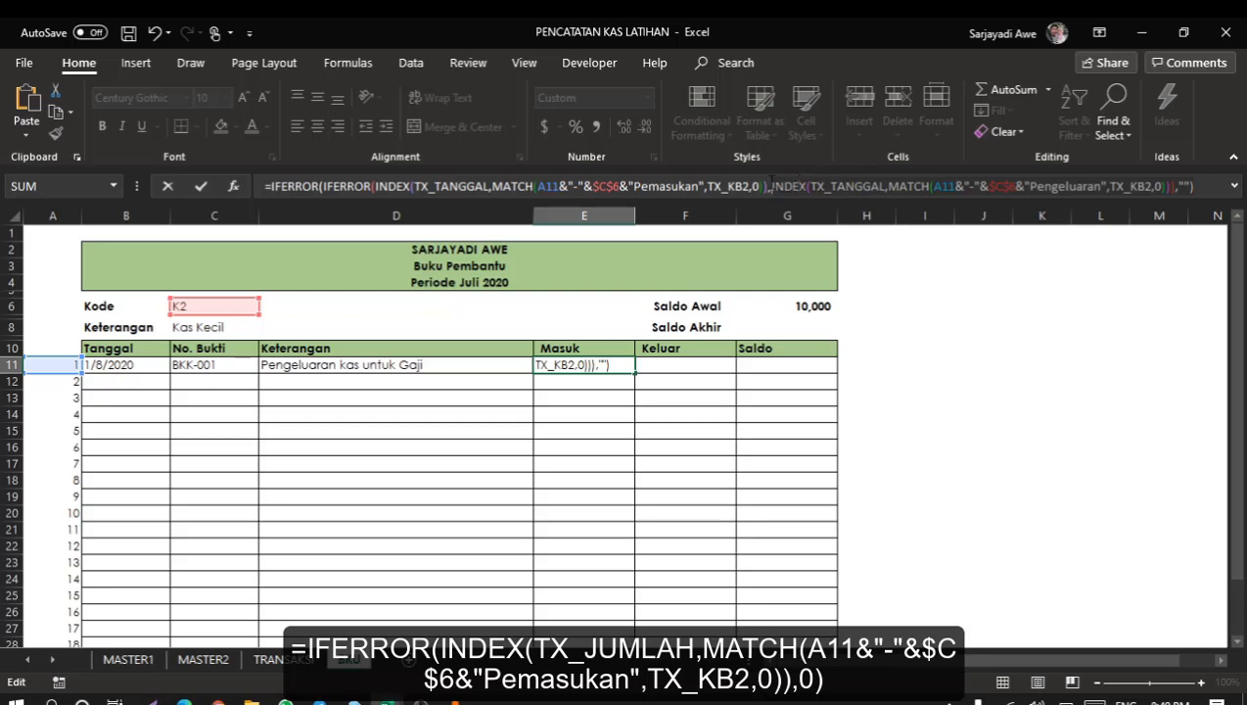
click(771, 185)
key(BackSpace)
key(shift+End)
key(Delete)
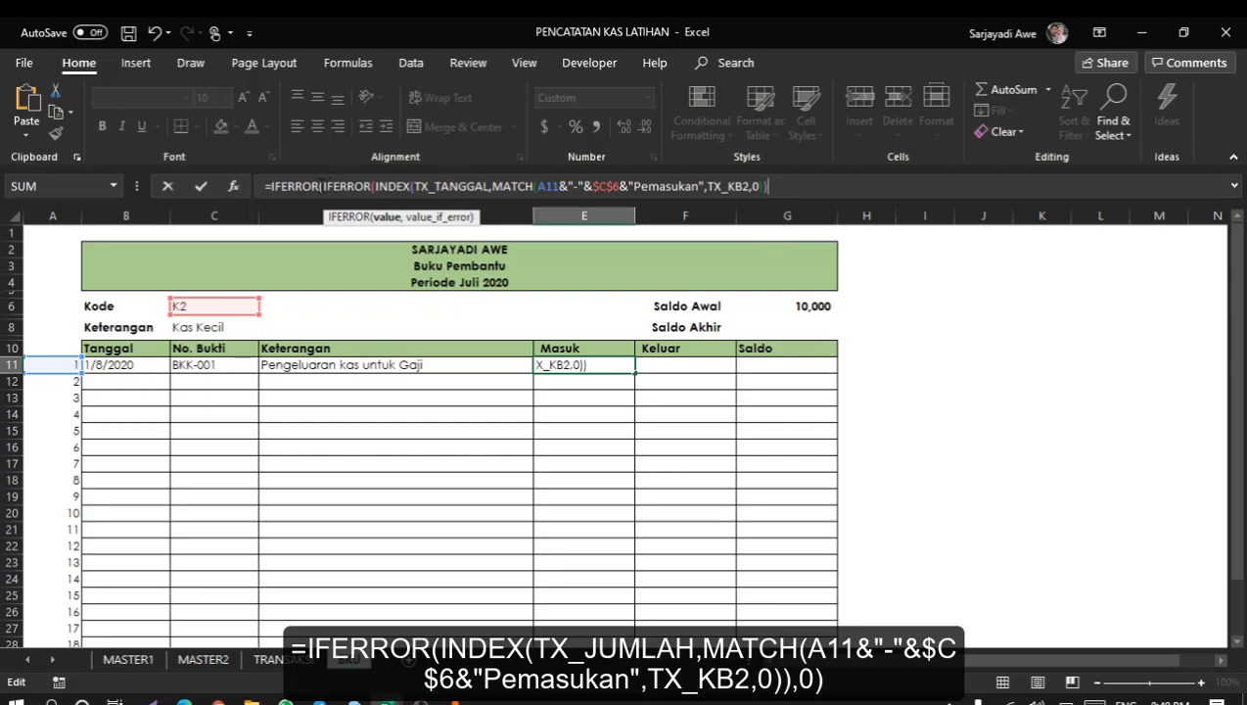
Reduce the E11 formula to a single IFERROR that returns 0 on error and confirm it.
click(323, 186)
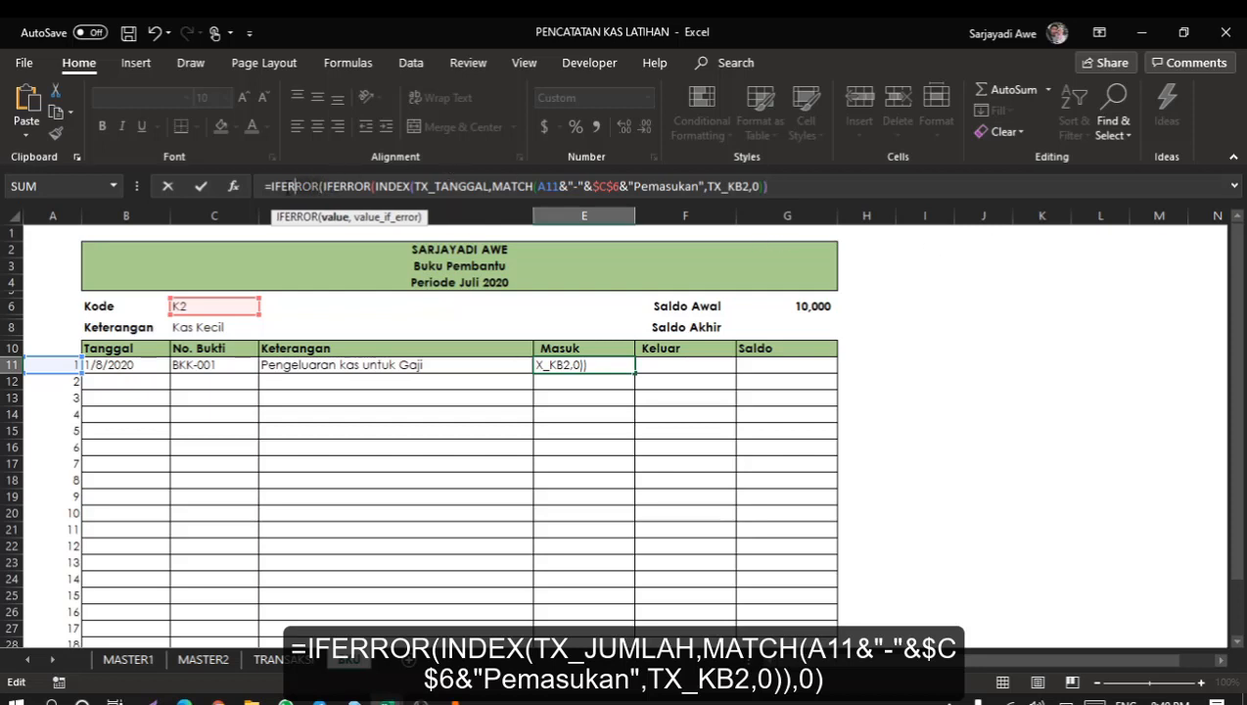
click(271, 185)
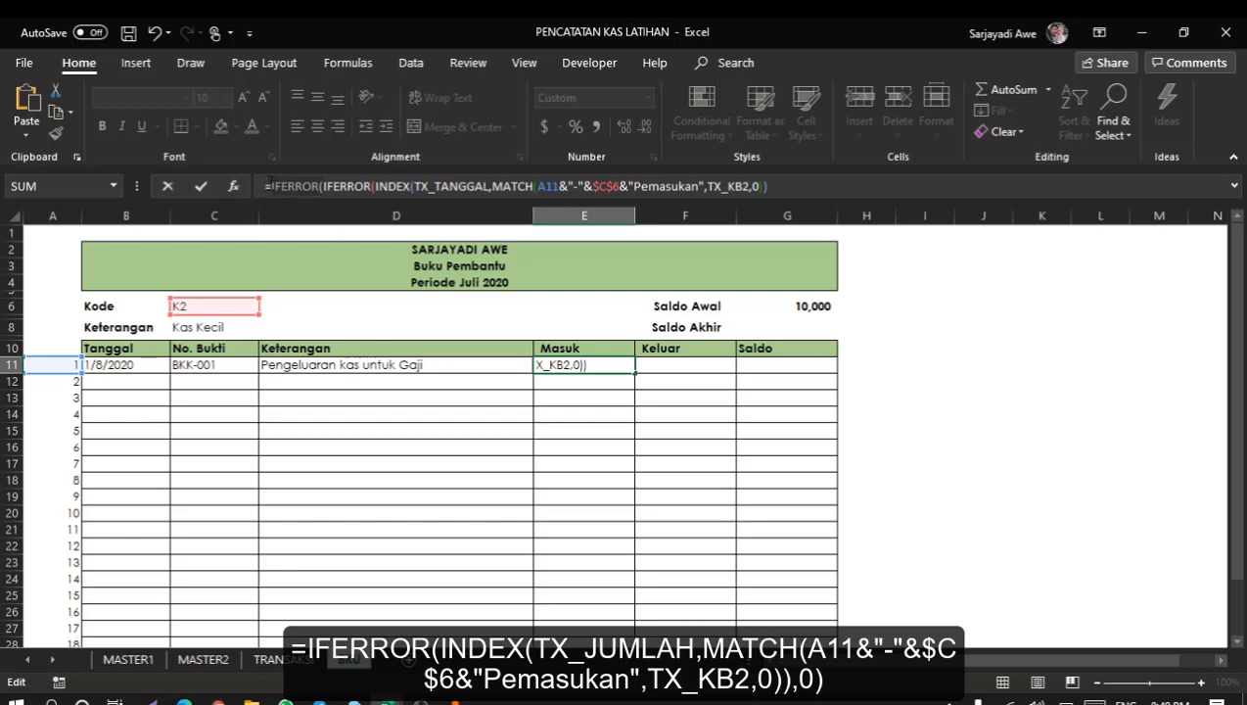
key(Delete)
key(Delete)
key(Delete)
key(Delete)
key(Delete)
key(Delete)
key(Delete)
key(Delete)
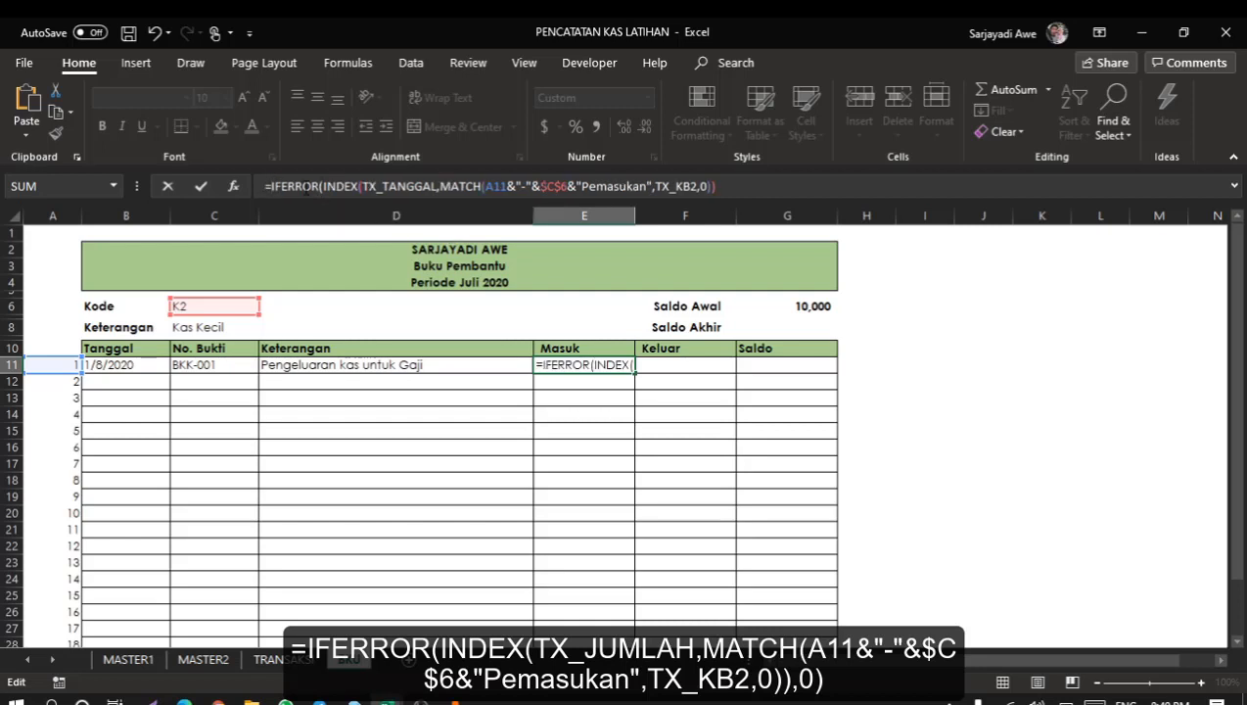
click(750, 186)
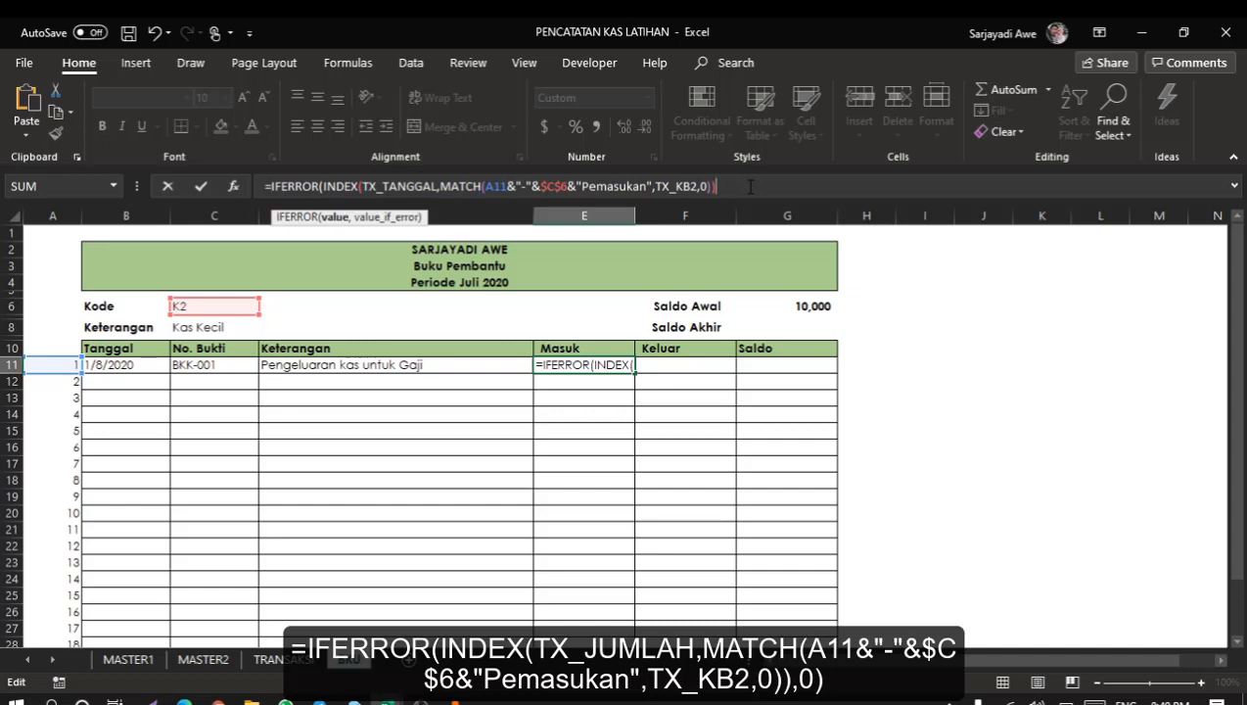
text(,)
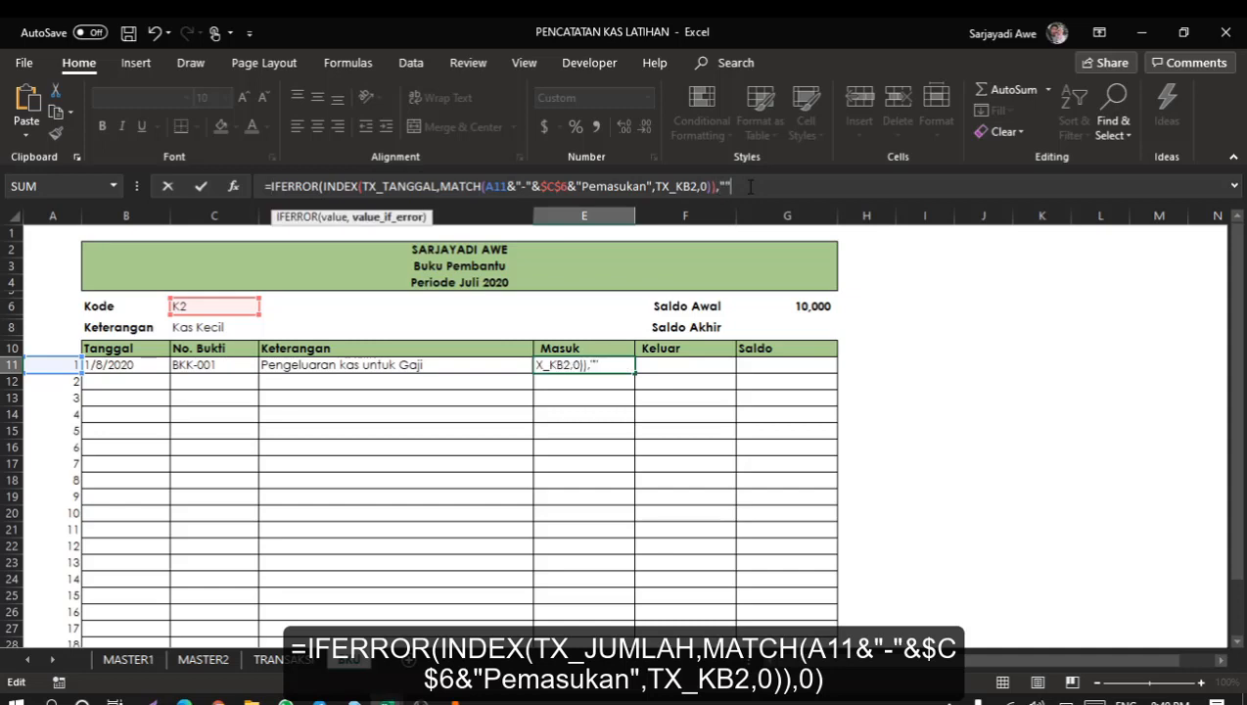
text(0))
key(Return)
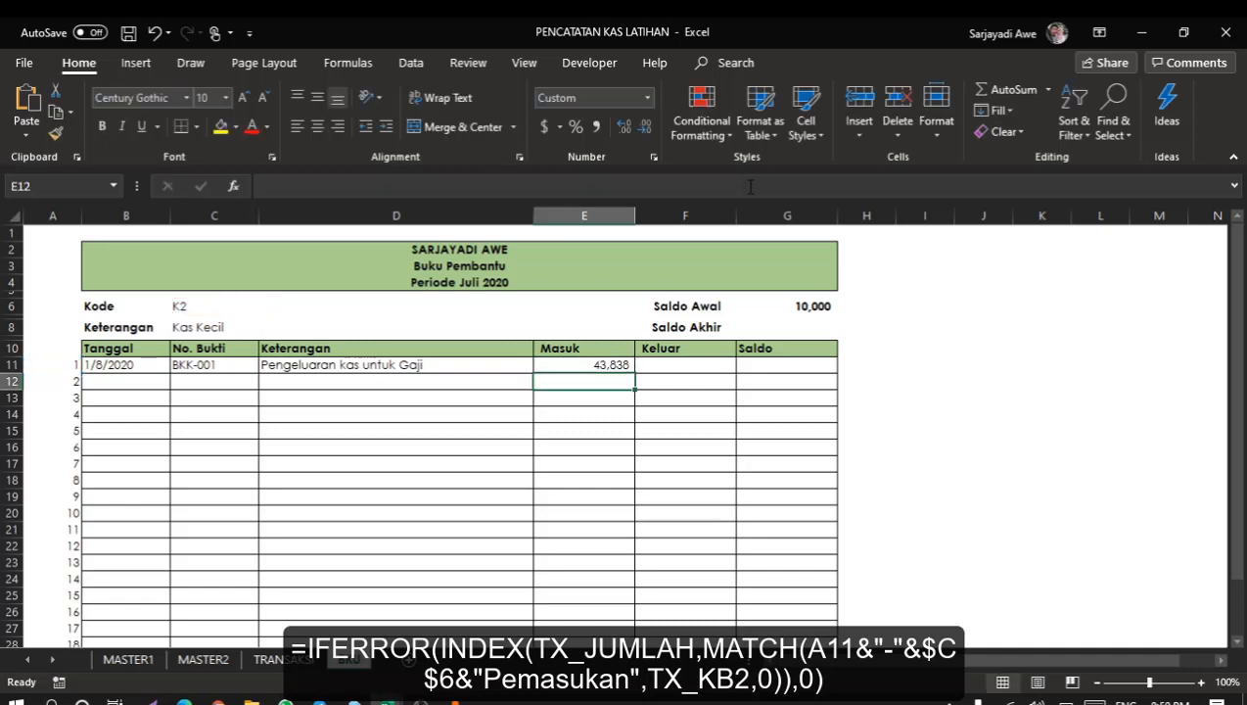
Change the INDEX range in the E11 formula to TX_JUMLAH and confirm it.
click(601, 362)
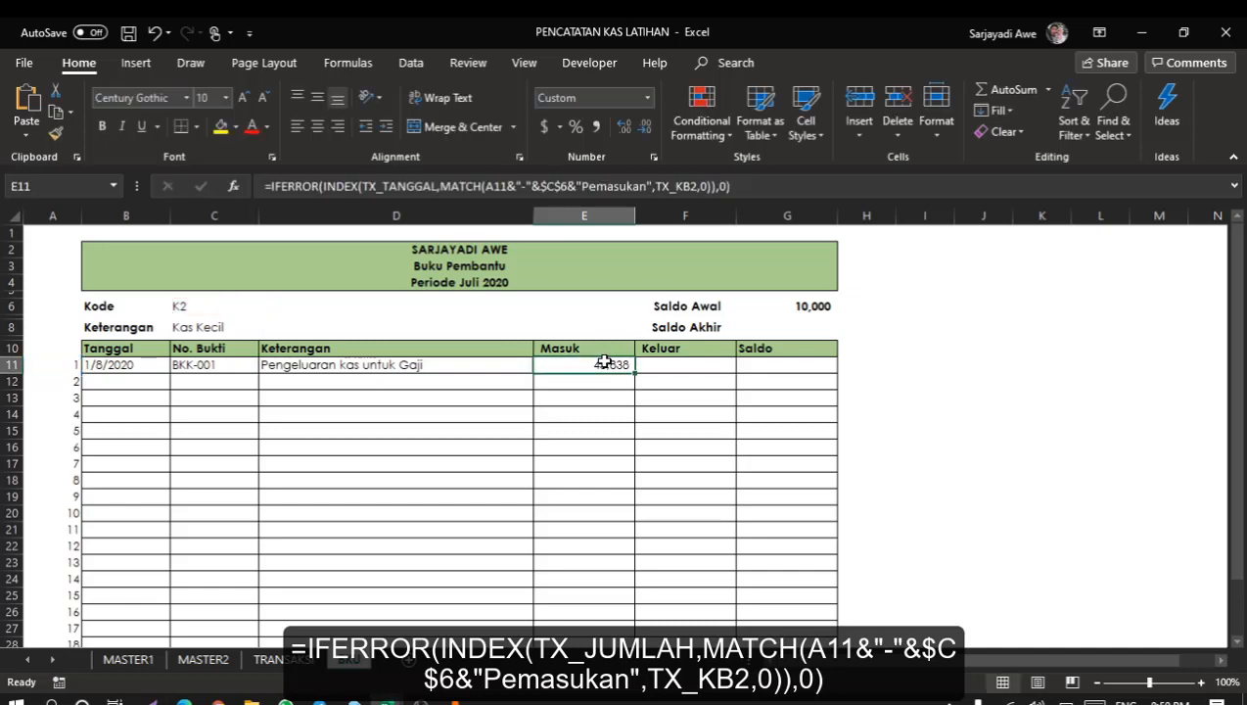
click(435, 192)
key(BackSpace)
key(BackSpace)
key(BackSpace)
key(BackSpace)
key(BackSpace)
key(BackSpace)
key(BackSpace)
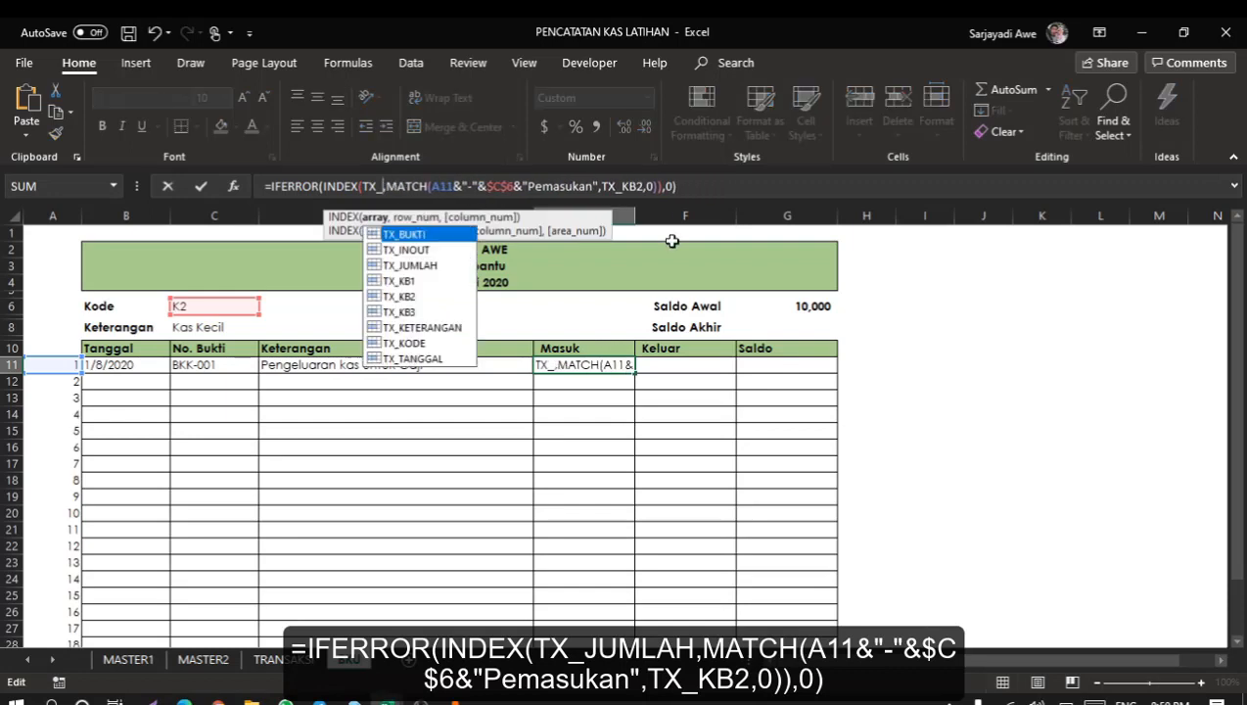
click(432, 270)
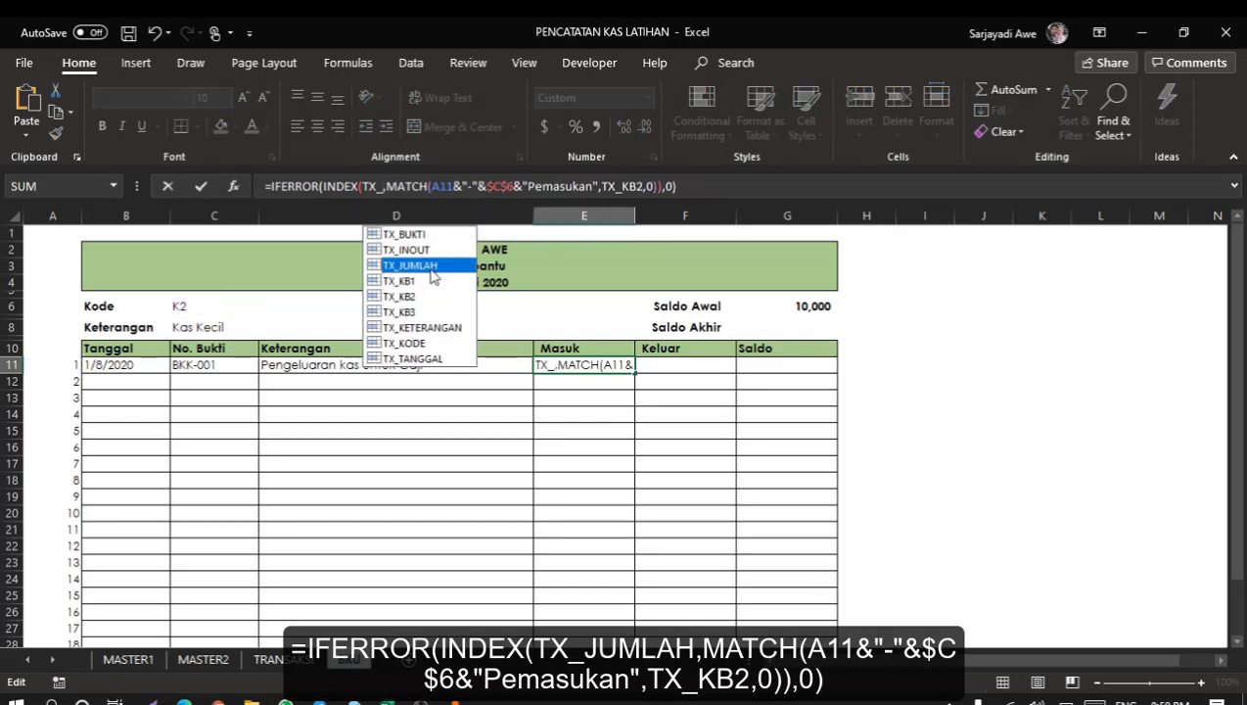
double_click(414, 267)
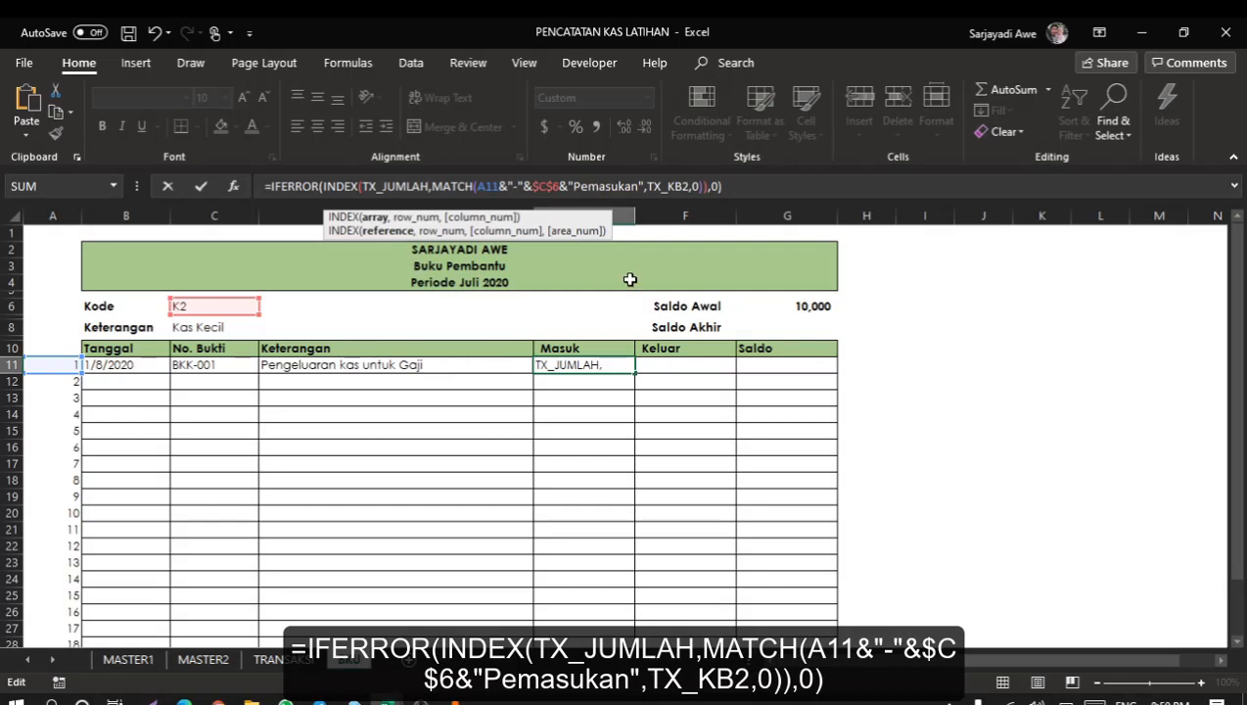
key(Return)
Copy the E11 formula into F11 and change its lookup criterion to "Pengeluaran".
click(624, 364)
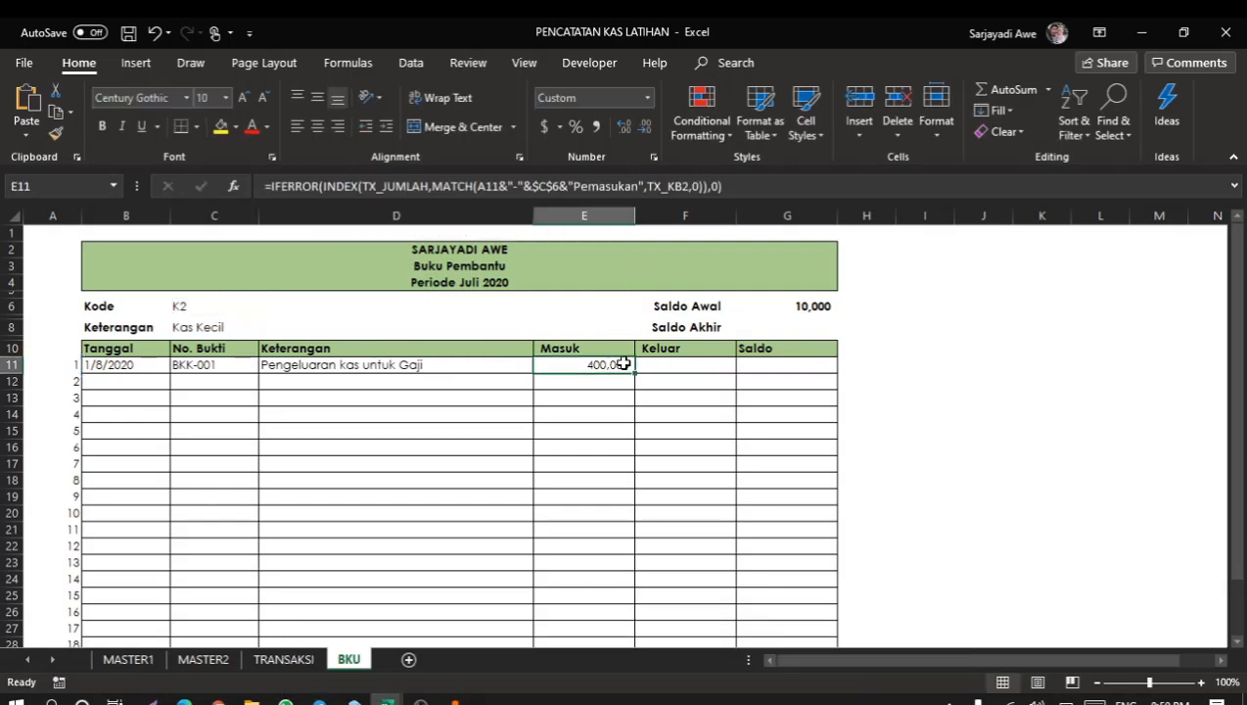
click(776, 185)
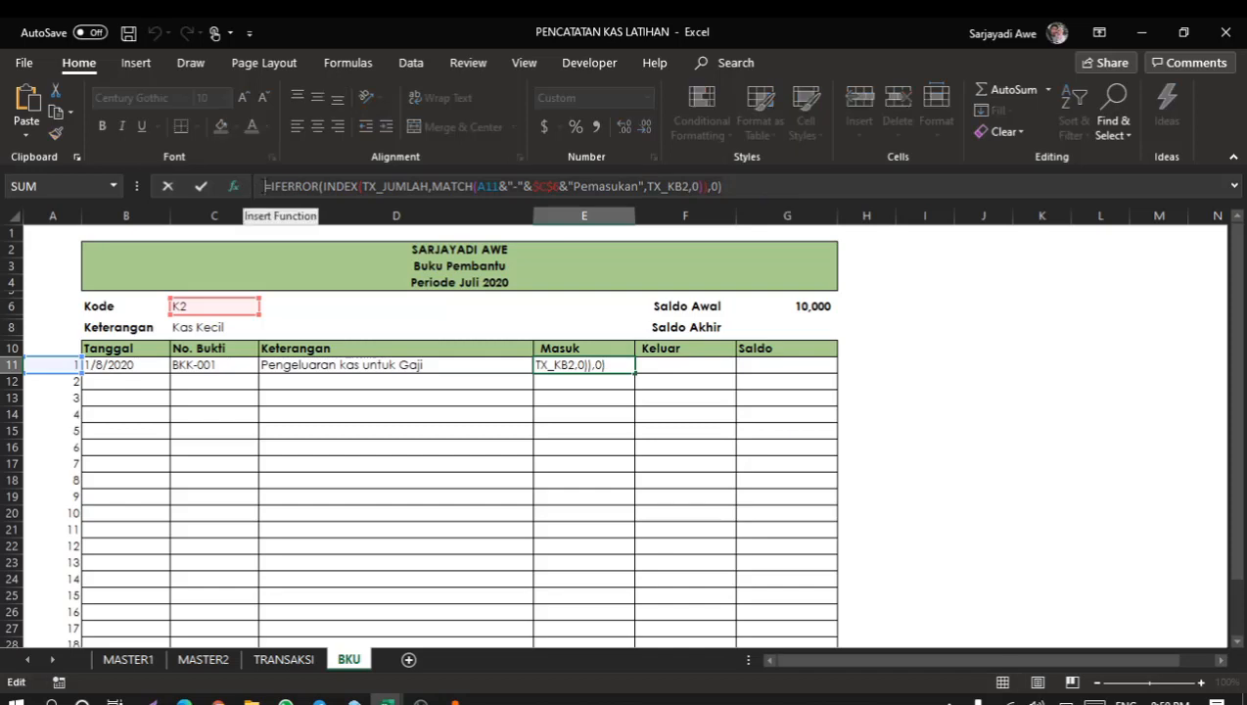
right_click(415, 186)
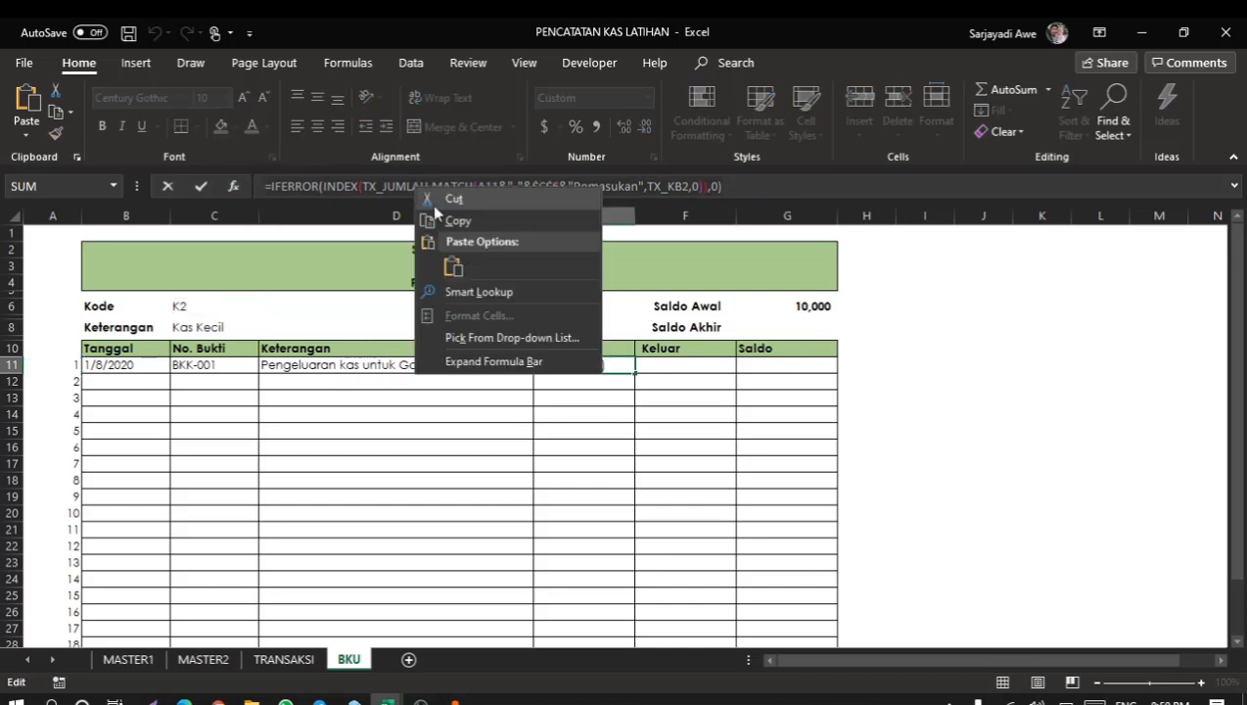
click(423, 218)
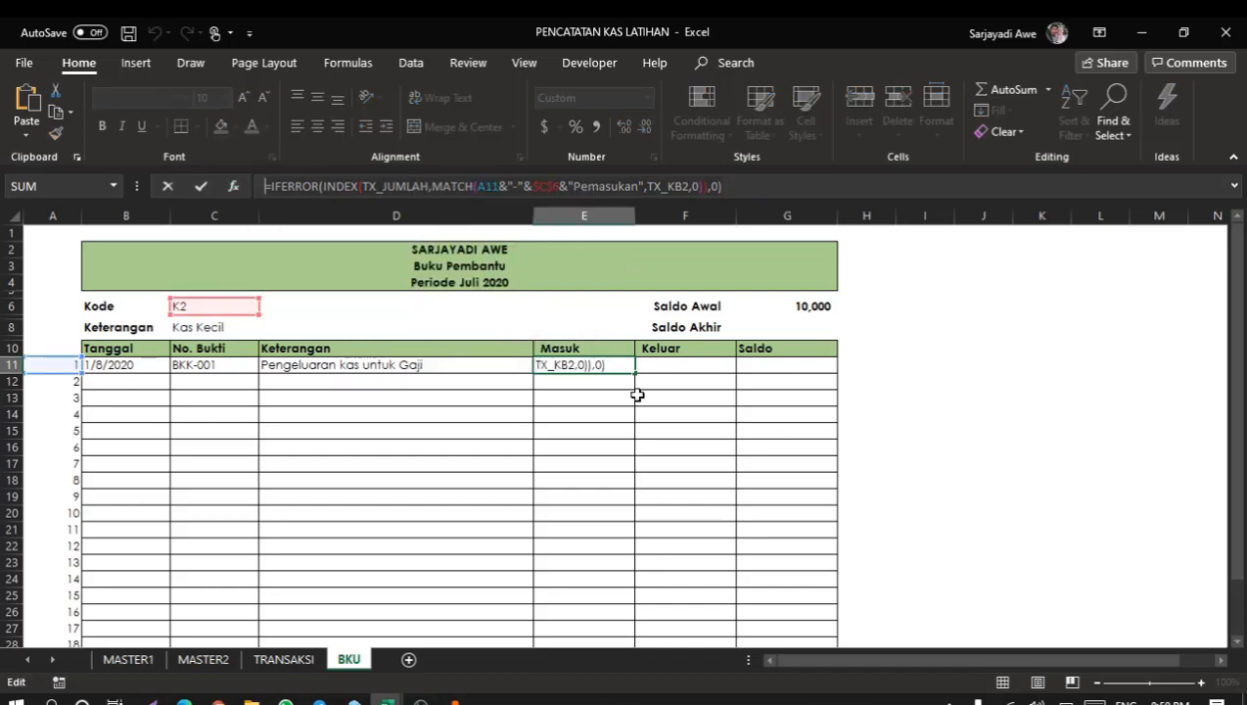
key(Escape)
click(675, 366)
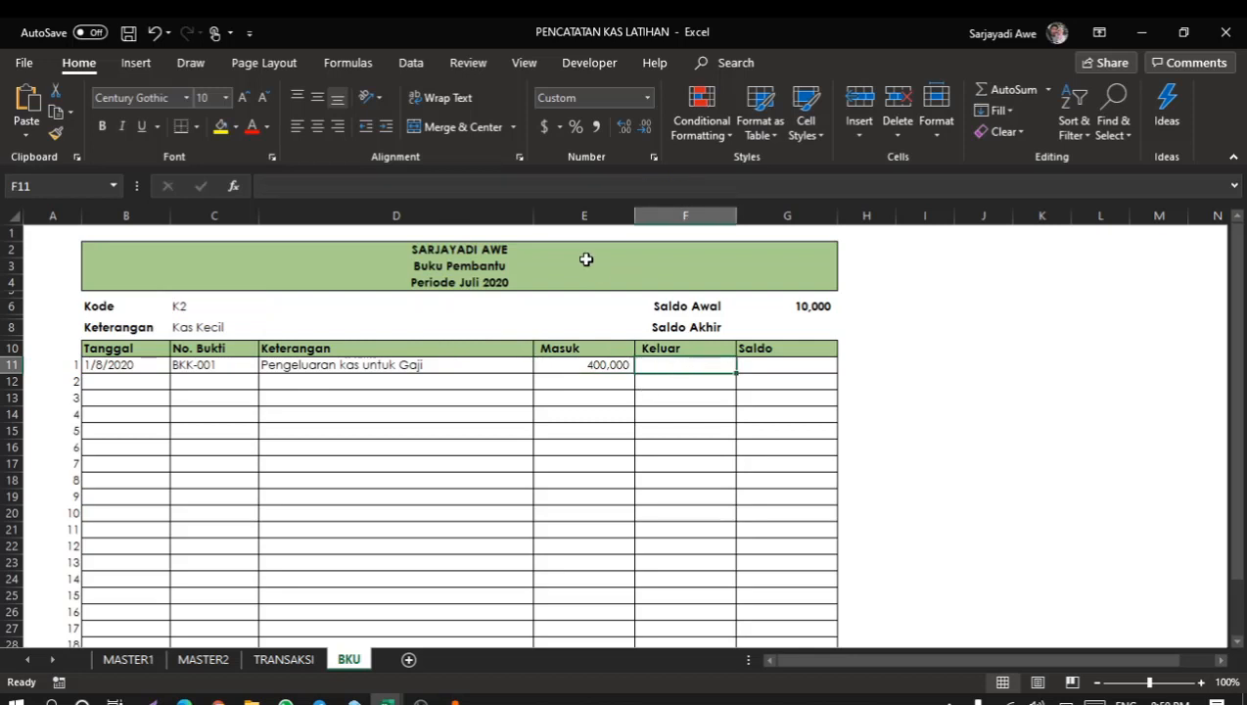
click(525, 191)
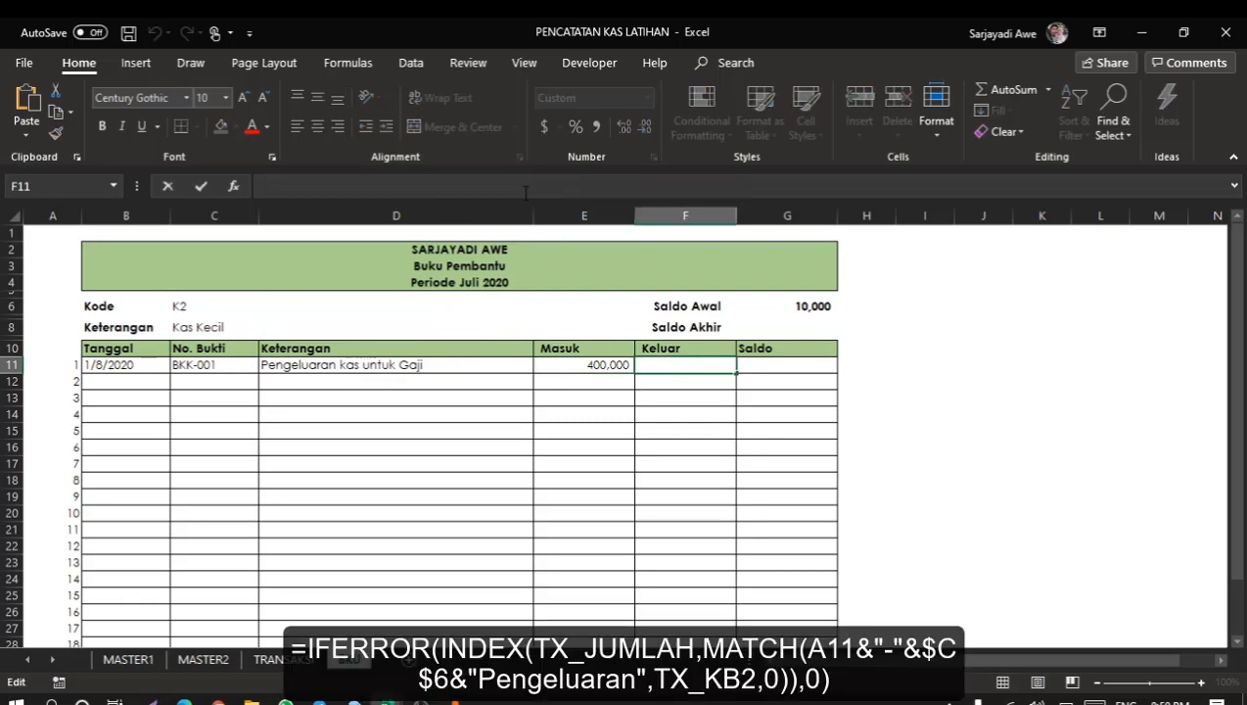
key(ctrl+v)
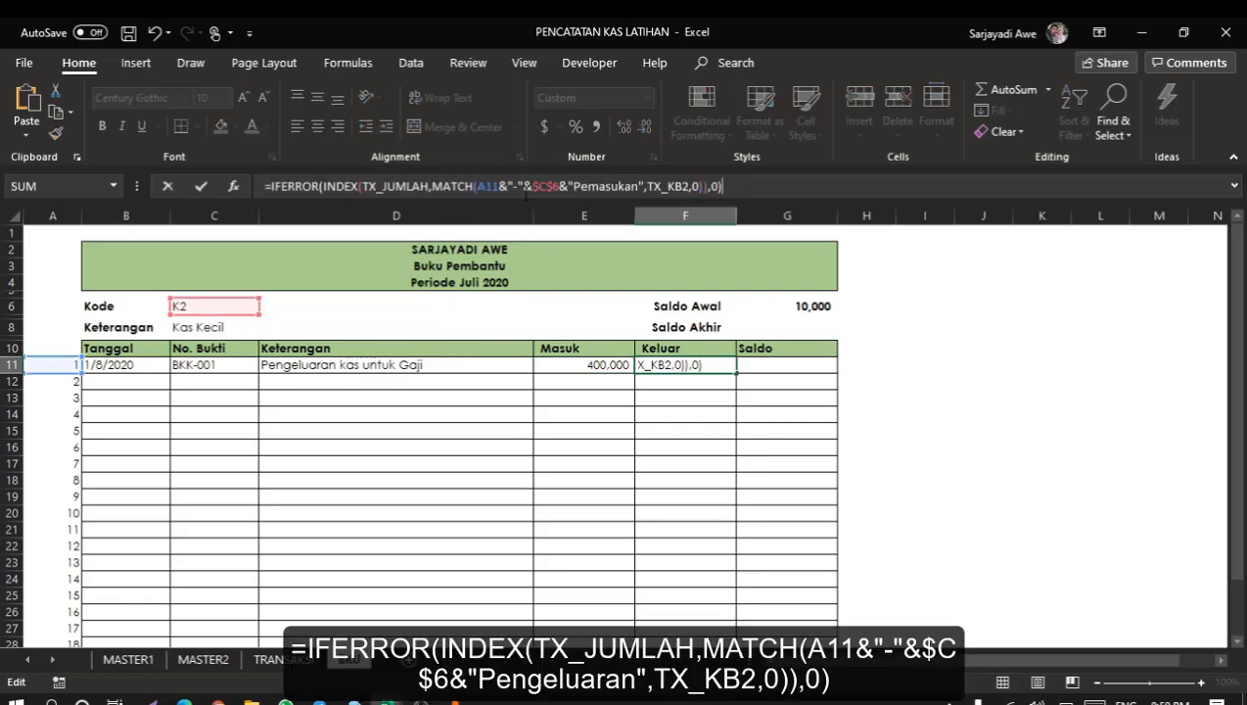
click(600, 188)
key(BackSpace)
key(BackSpace)
key(BackSpace)
key(BackSpace)
key(BackSpace)
key(BackSpace)
key(BackSpace)
key(BackSpace)
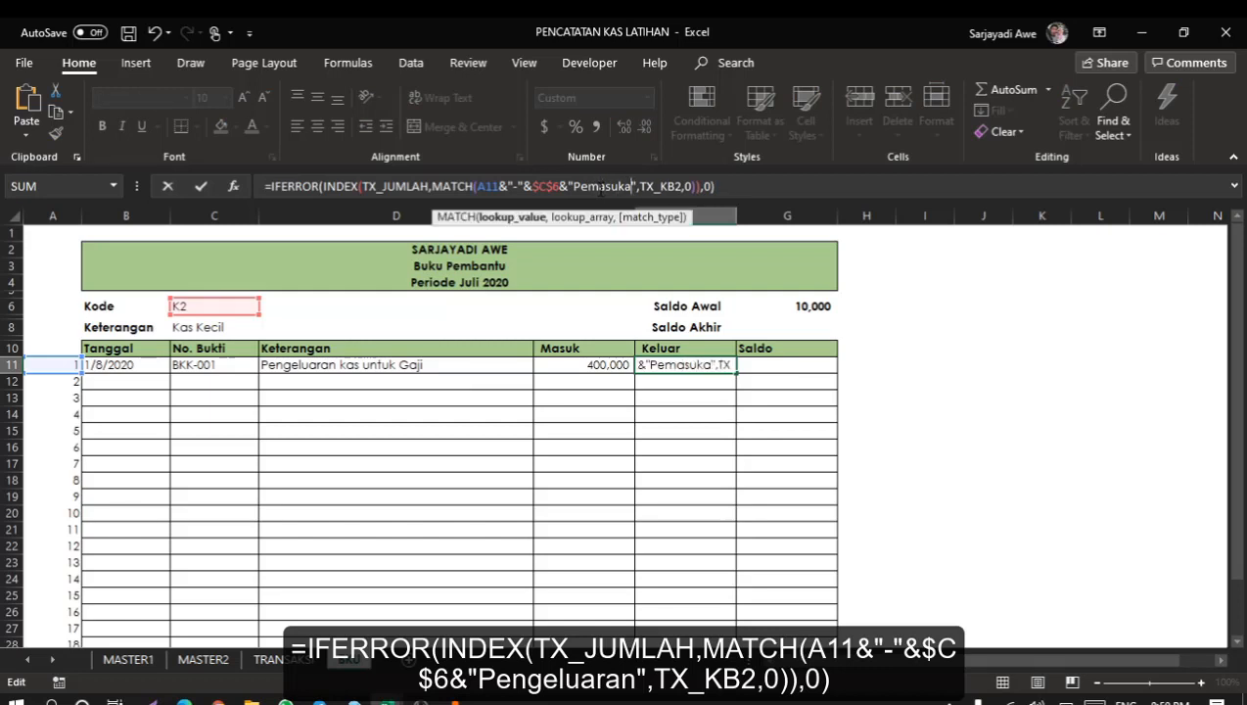
text(engeluaran)
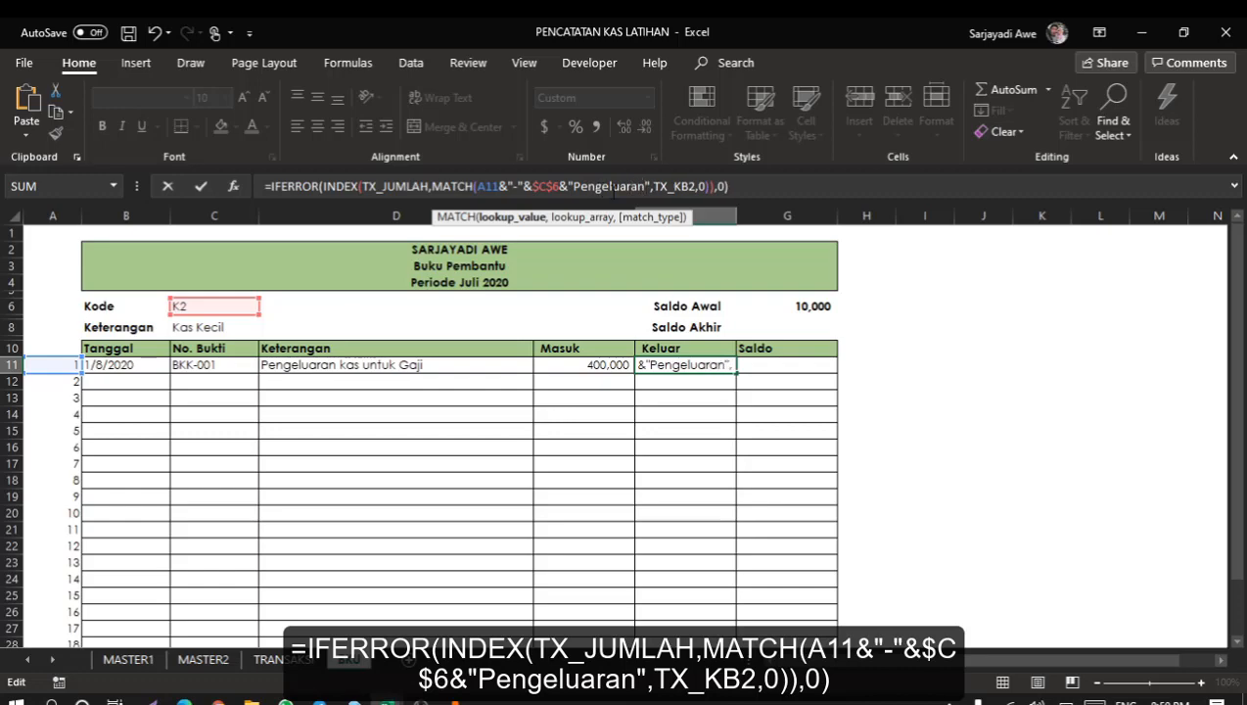
key(Return)
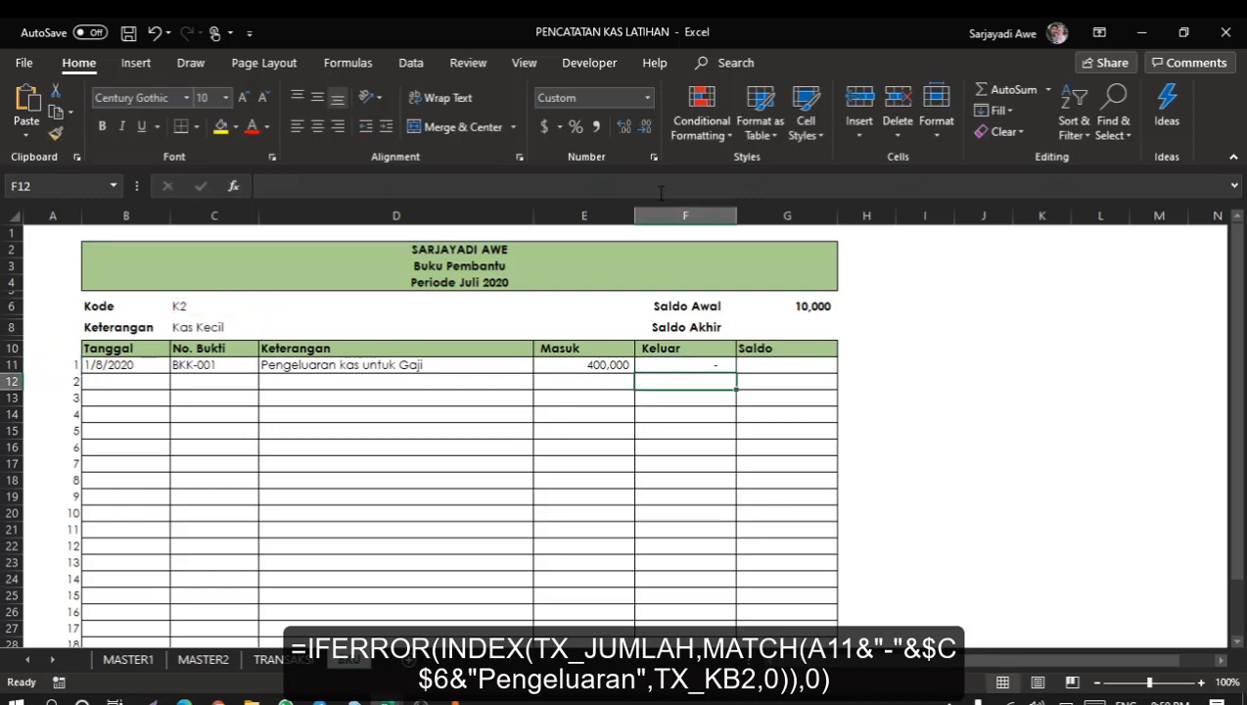
Switch the Kode in C6 to K1 to test the lookups.
click(717, 362)
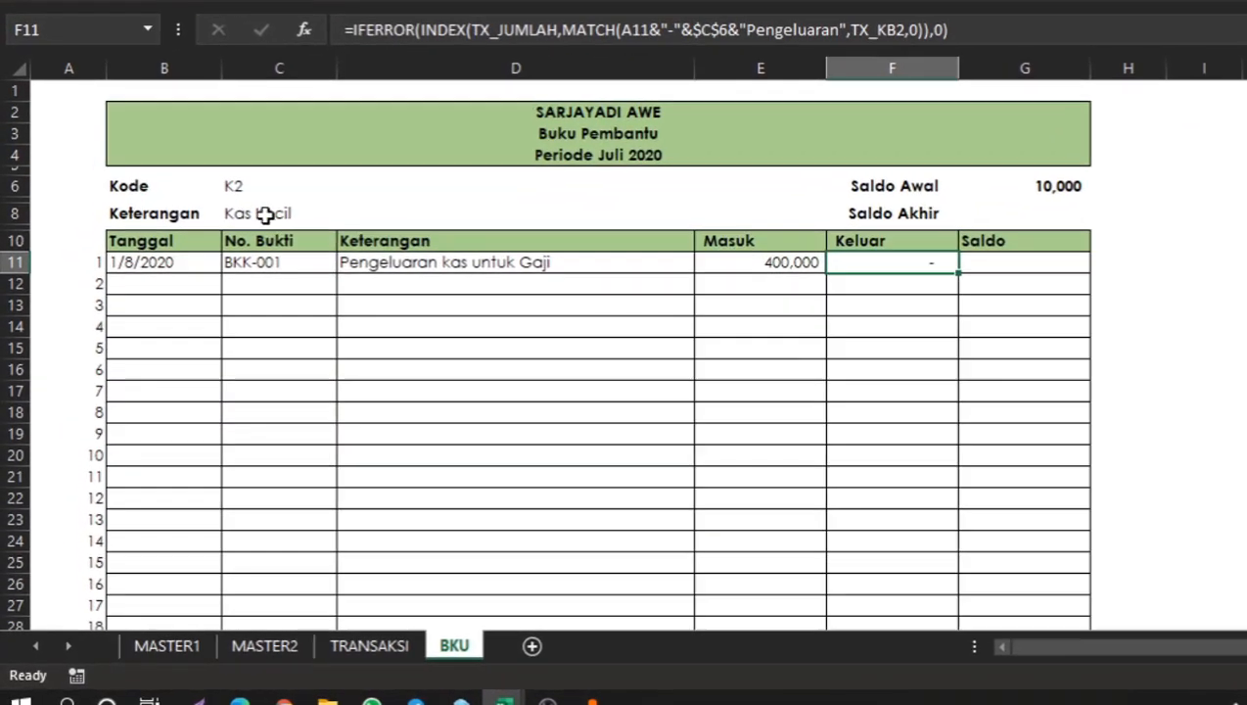
click(260, 186)
click(349, 188)
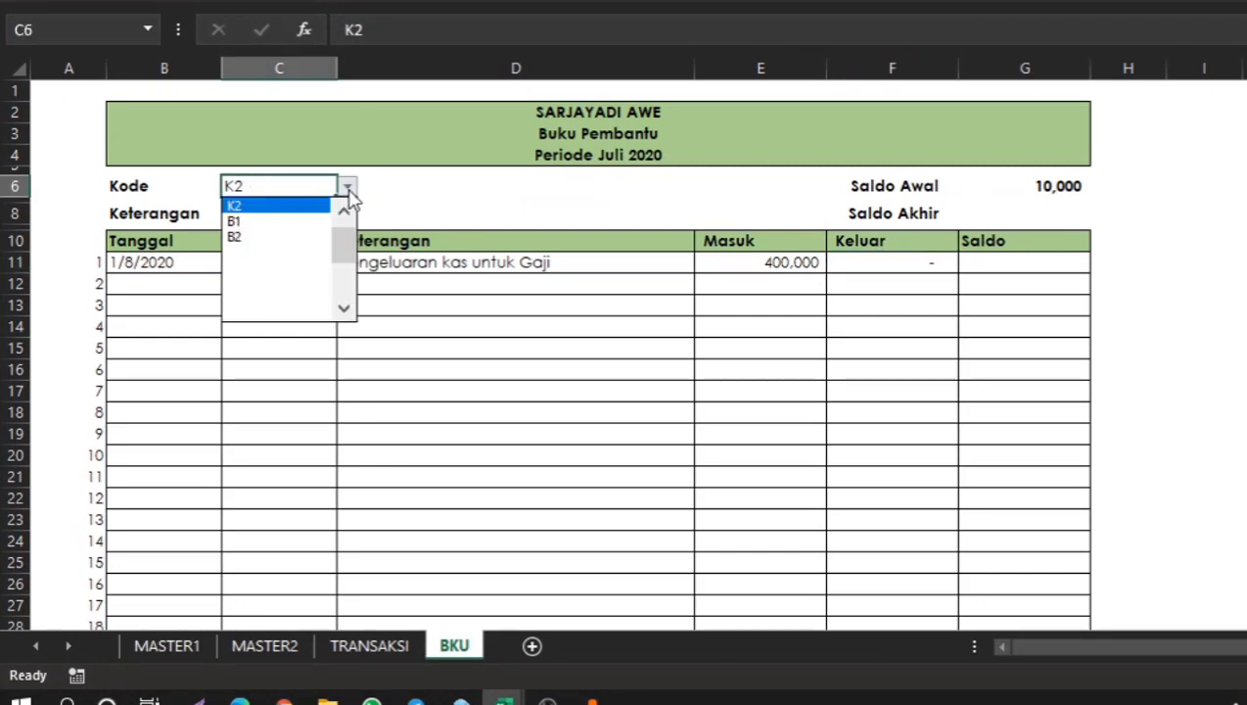
scroll(345, 245, up, 1)
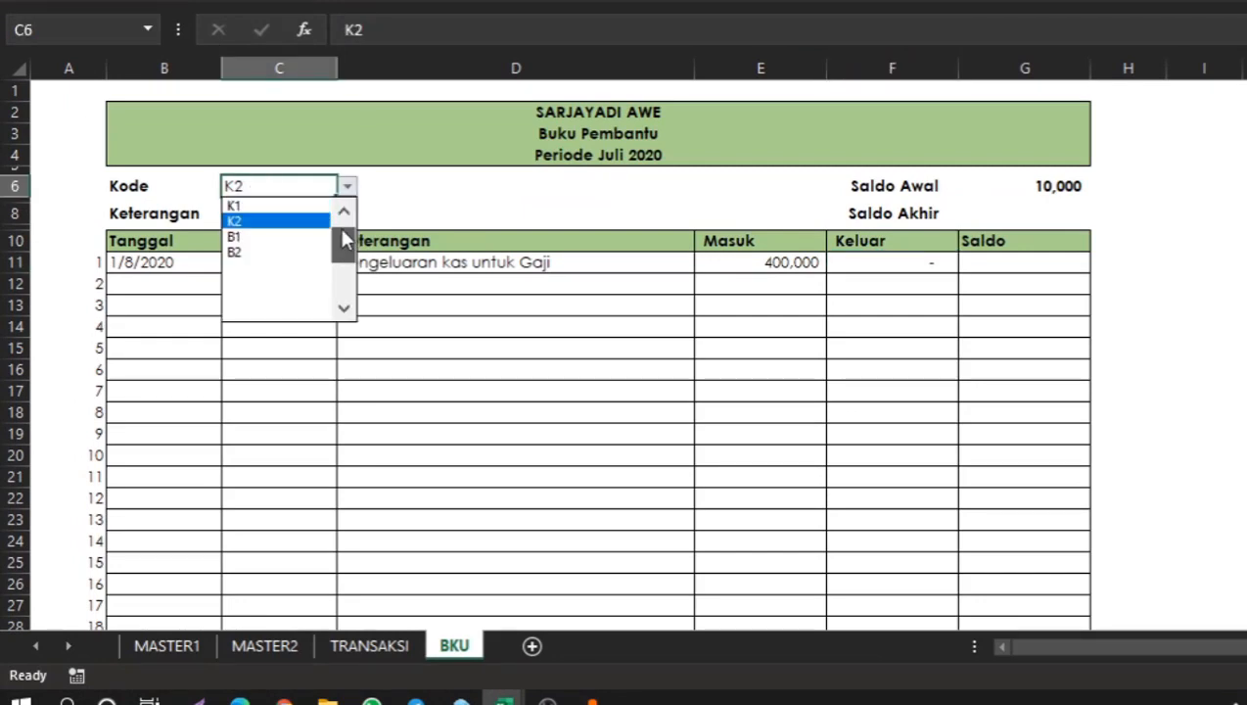
click(291, 208)
click(618, 368)
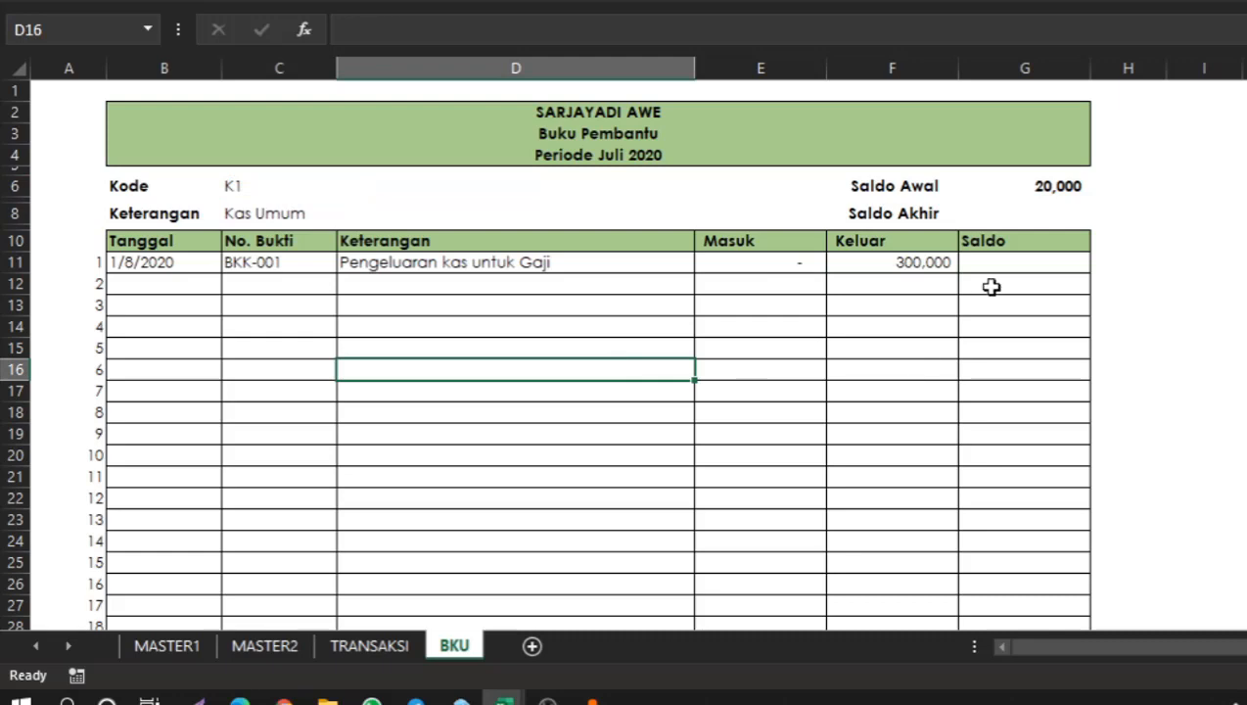
Enter a Saldo formula in G11 adding Masuk E11 to Saldo Awal G6 and subtracting Keluar F11.
click(1026, 261)
text(=)
click(1062, 192)
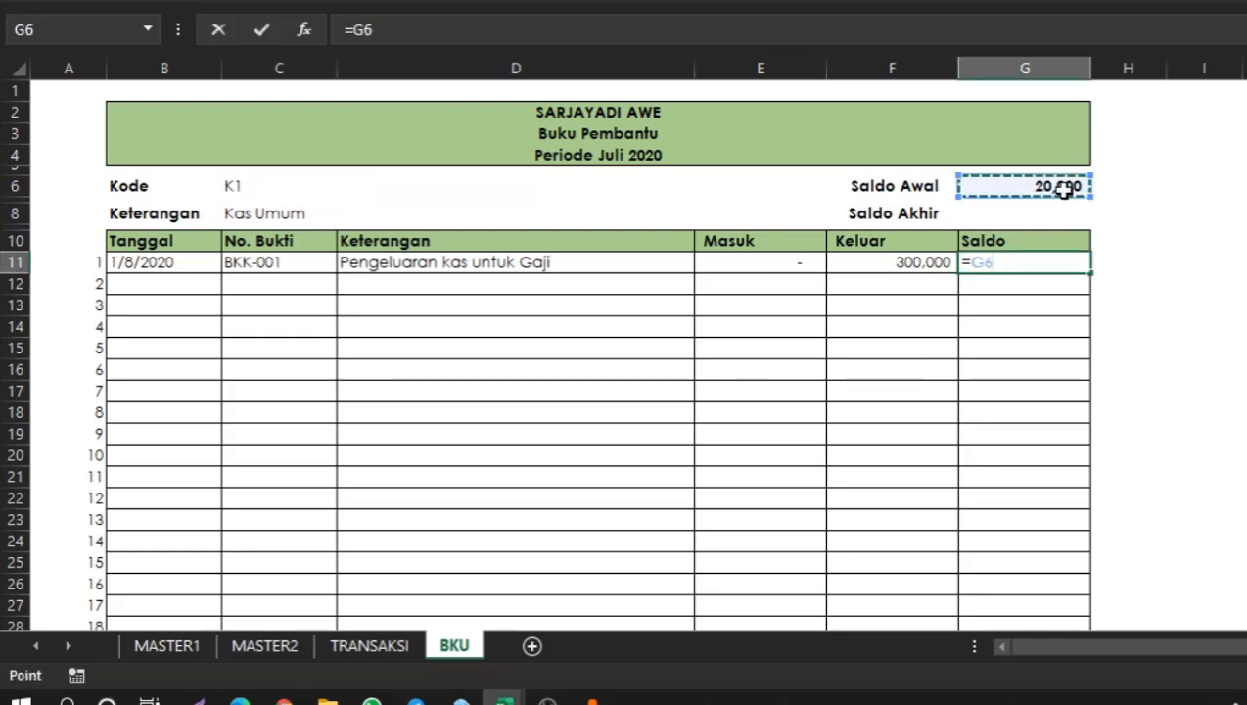
text(+)
click(766, 262)
text(-)
click(918, 265)
key(Return)
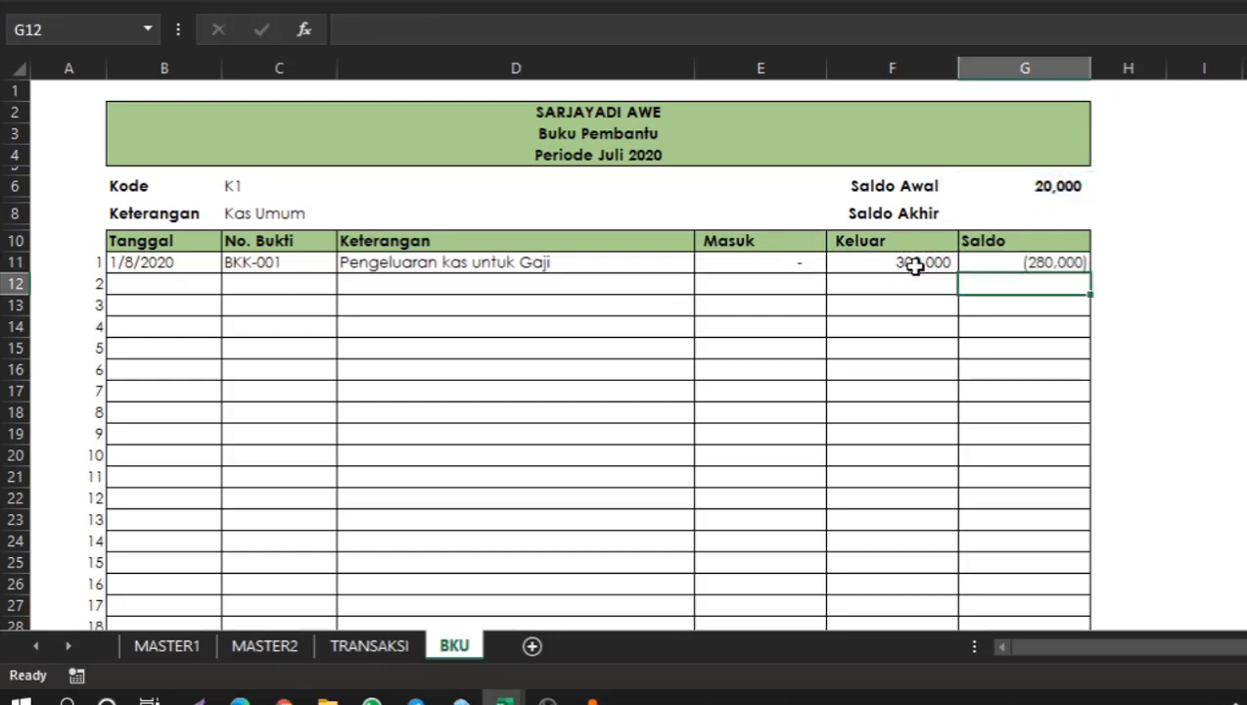
Wrap the G11 Saldo formula in IFERROR returning an empty string on error.
click(1049, 262)
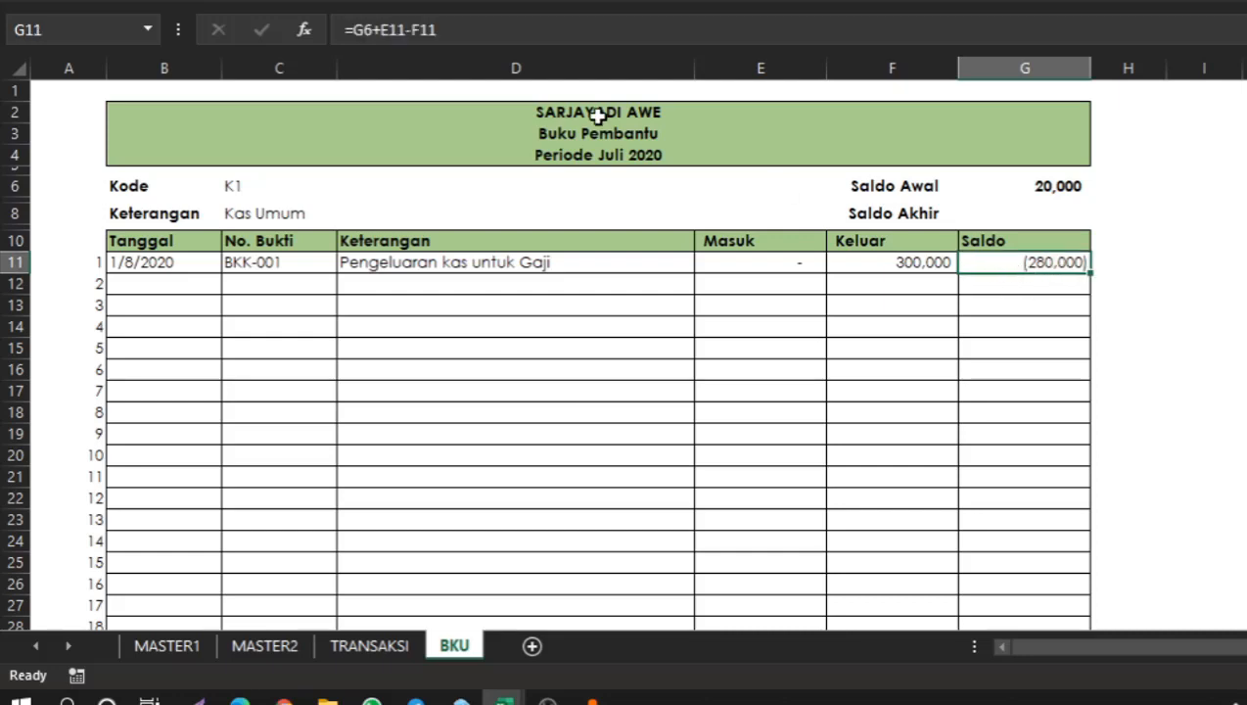
click(355, 29)
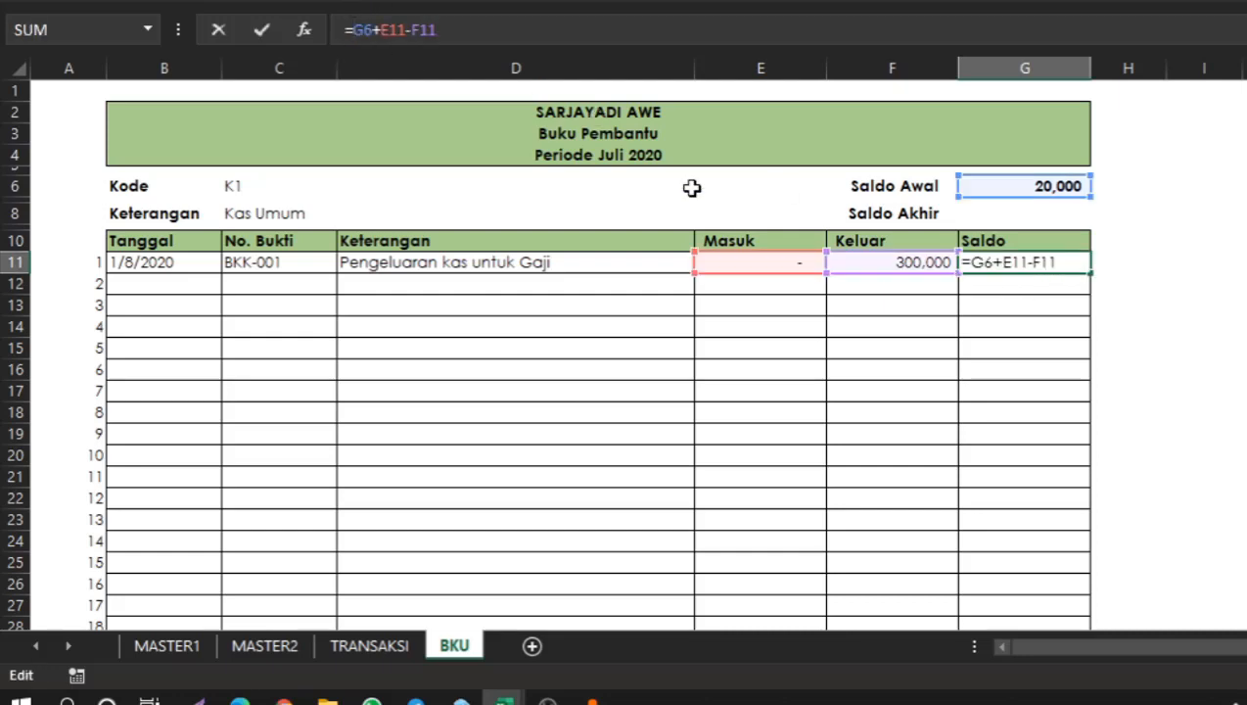
text(if)
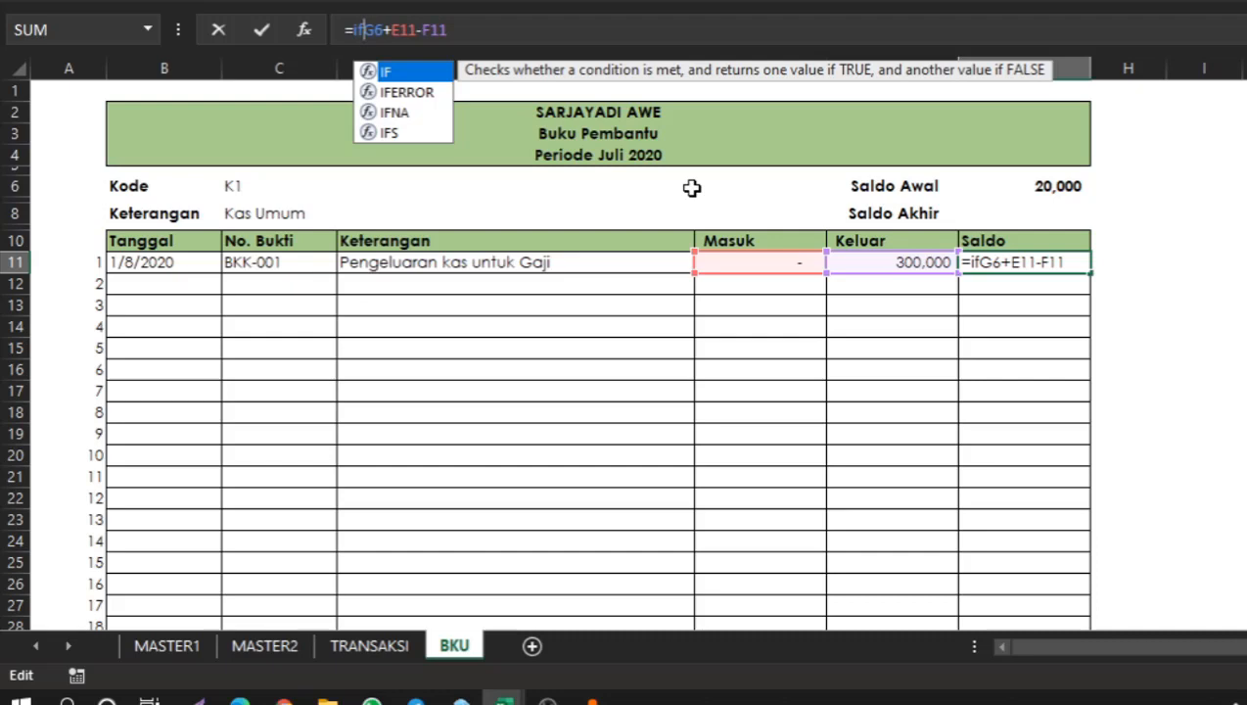
double_click(416, 93)
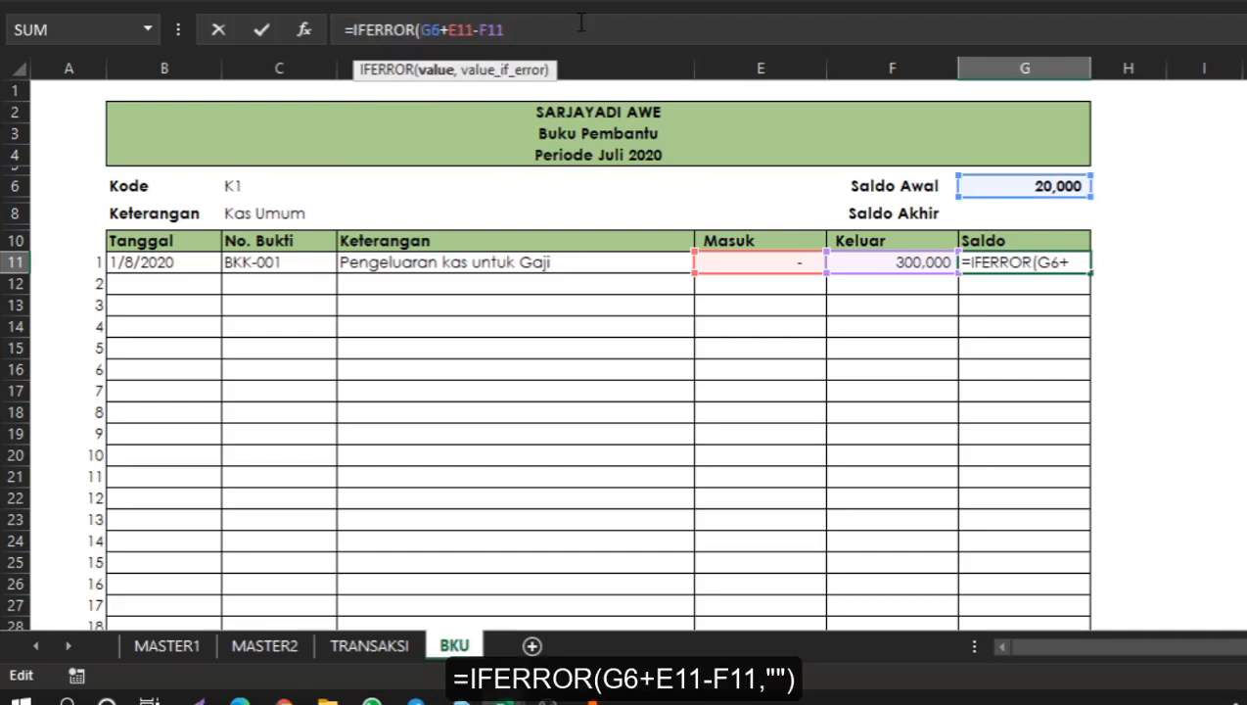
text(,)
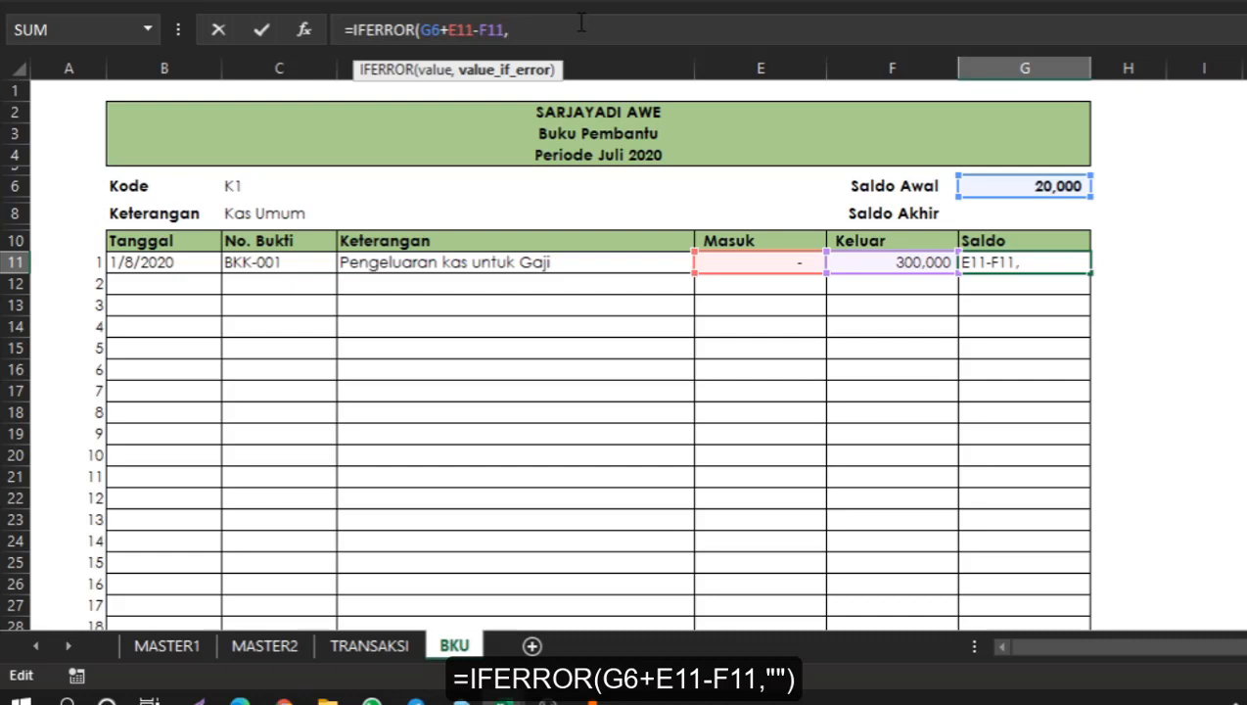
text(""))
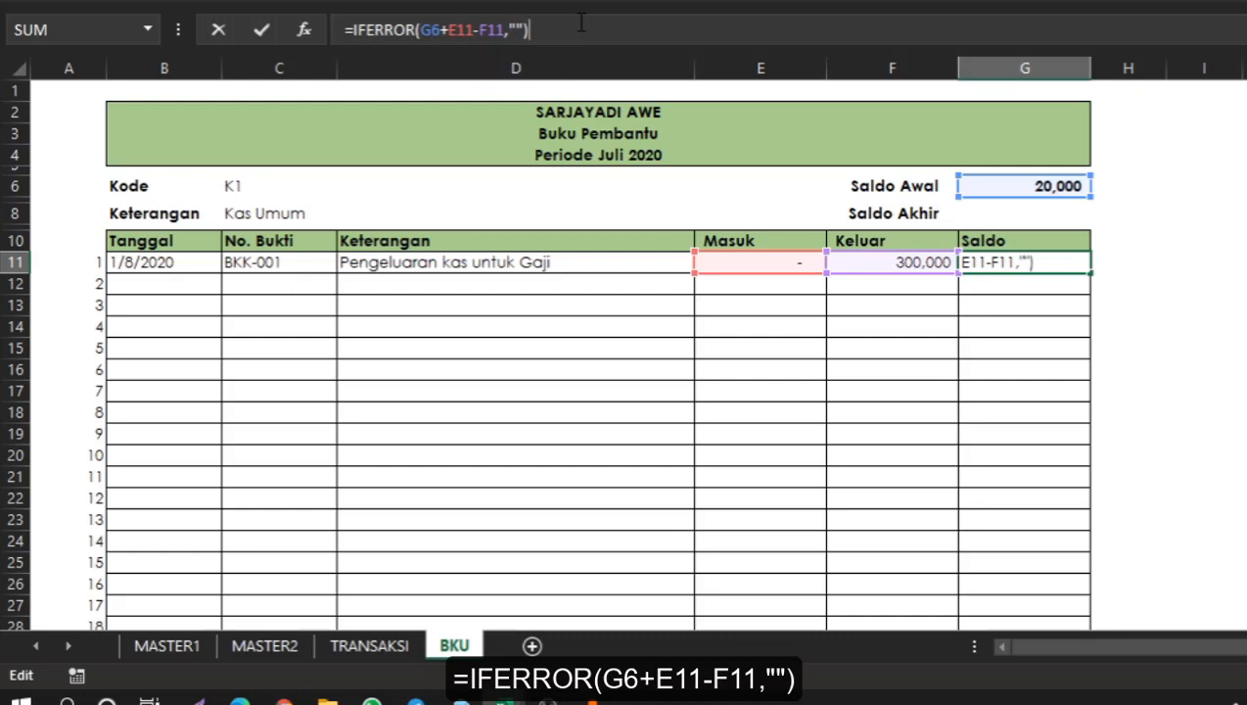
key(Return)
key(Up)
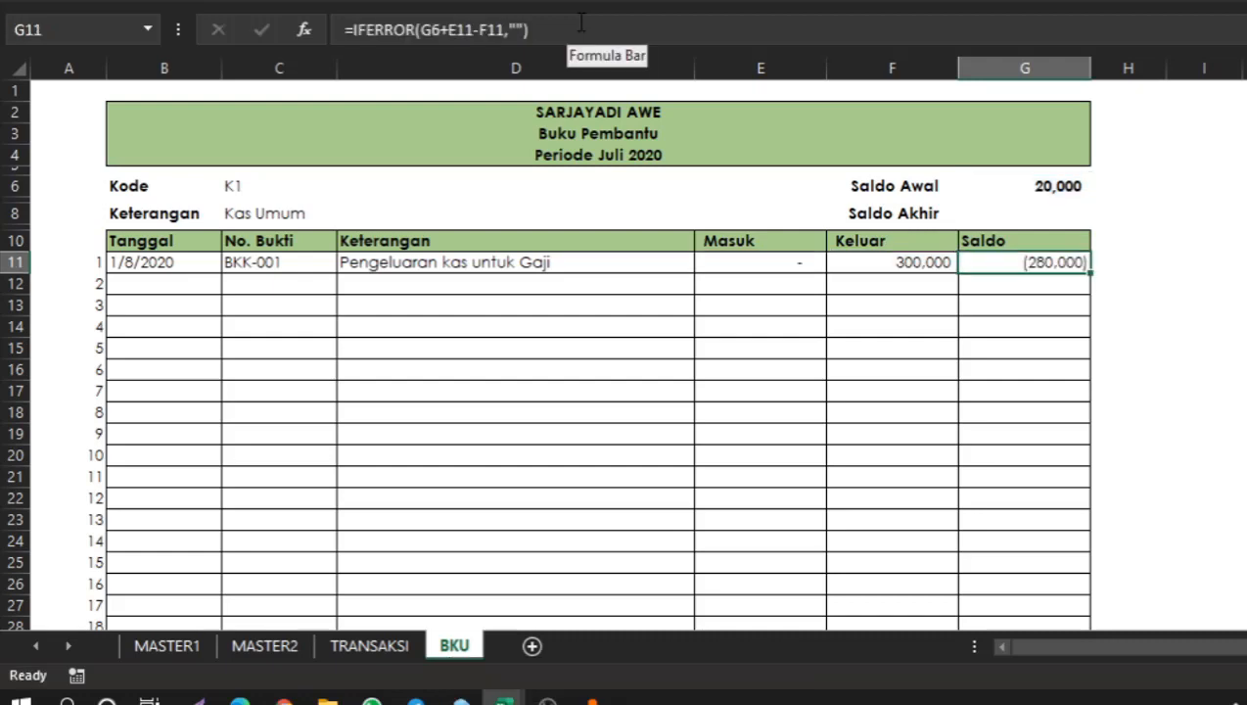
Copy the row 11 formulas from Tanggal to Keluar down through row 31.
click(167, 259)
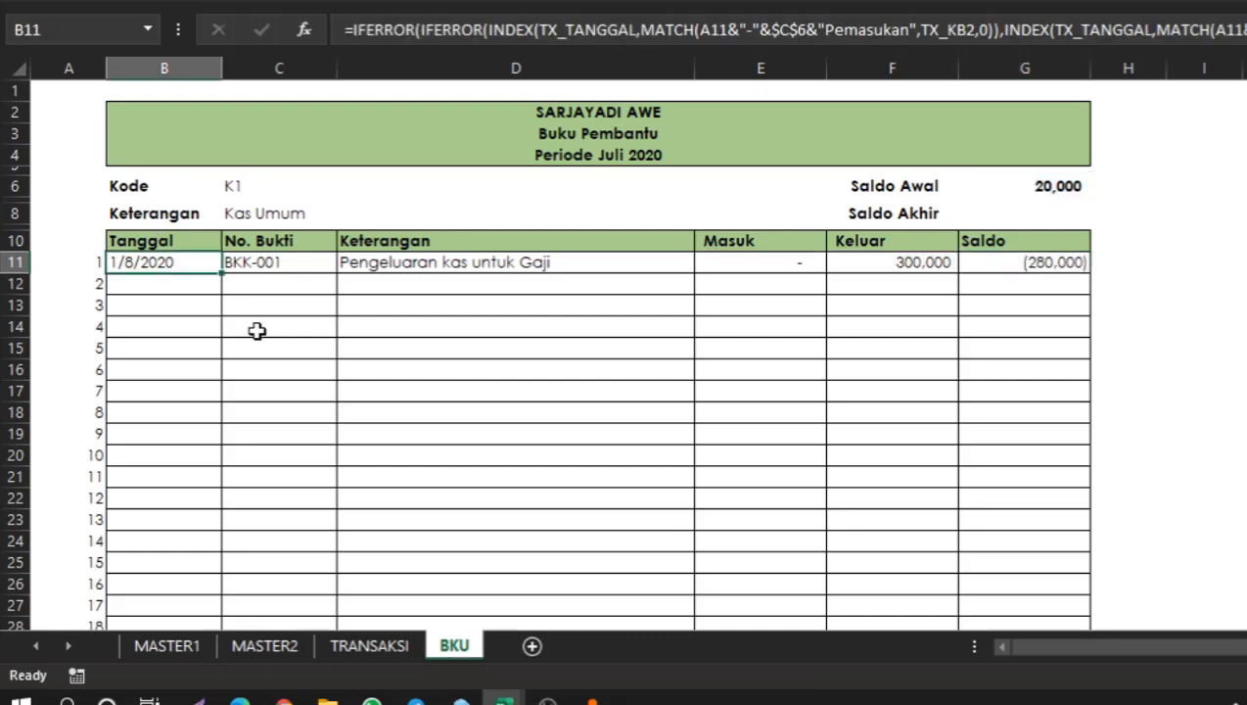
click(202, 283)
click(182, 257)
key(shift+Right)
key(shift+Right)
key(shift+Right)
key(shift+Right)
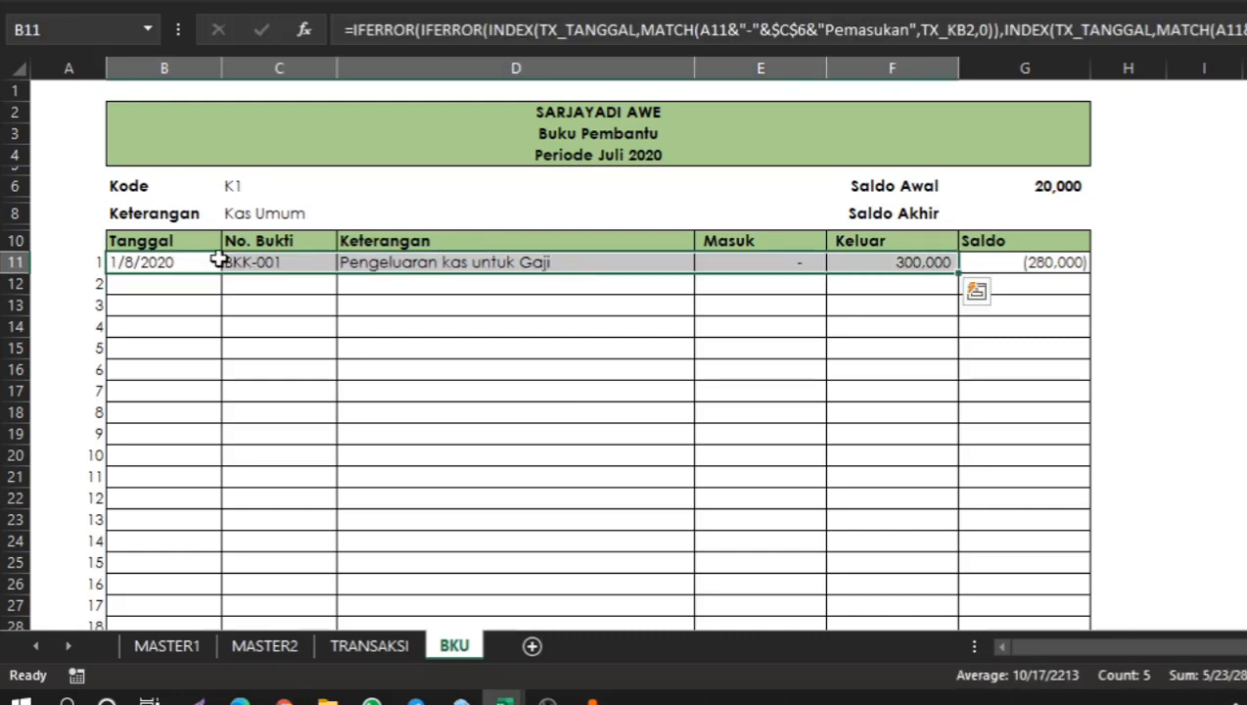
key(ctrl+c)
key(Down)
key(shift+Down)
key(shift+Down)
key(shift+Down)
key(shift+Down)
key(shift+Down)
key(shift+Down)
key(shift+Down)
key(shift+Down)
key(shift+Down)
key(shift+Down)
key(shift+Down)
key(shift+Down)
key(shift+Down)
key(shift+Down)
key(shift+Down)
key(shift+Down)
key(shift+Down)
key(shift+Down)
key(shift+Down)
key(shift+Down)
key(shift+Down)
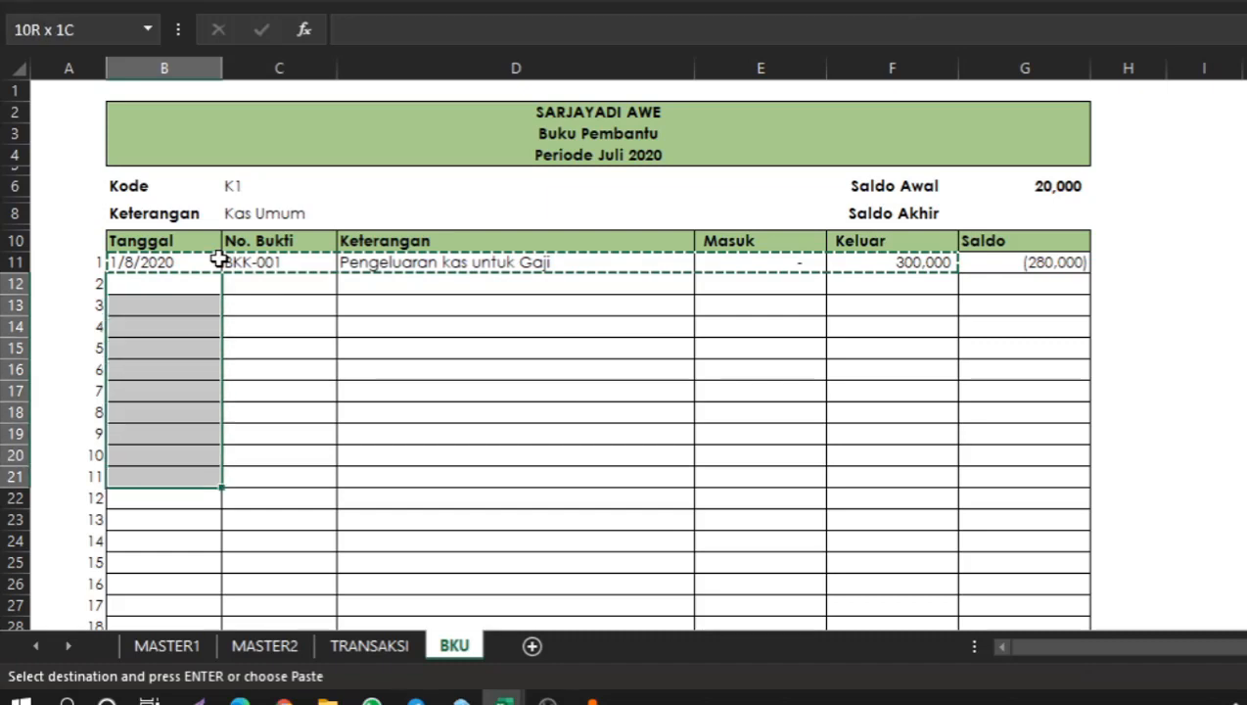
key(shift+Up)
key(shift+Up)
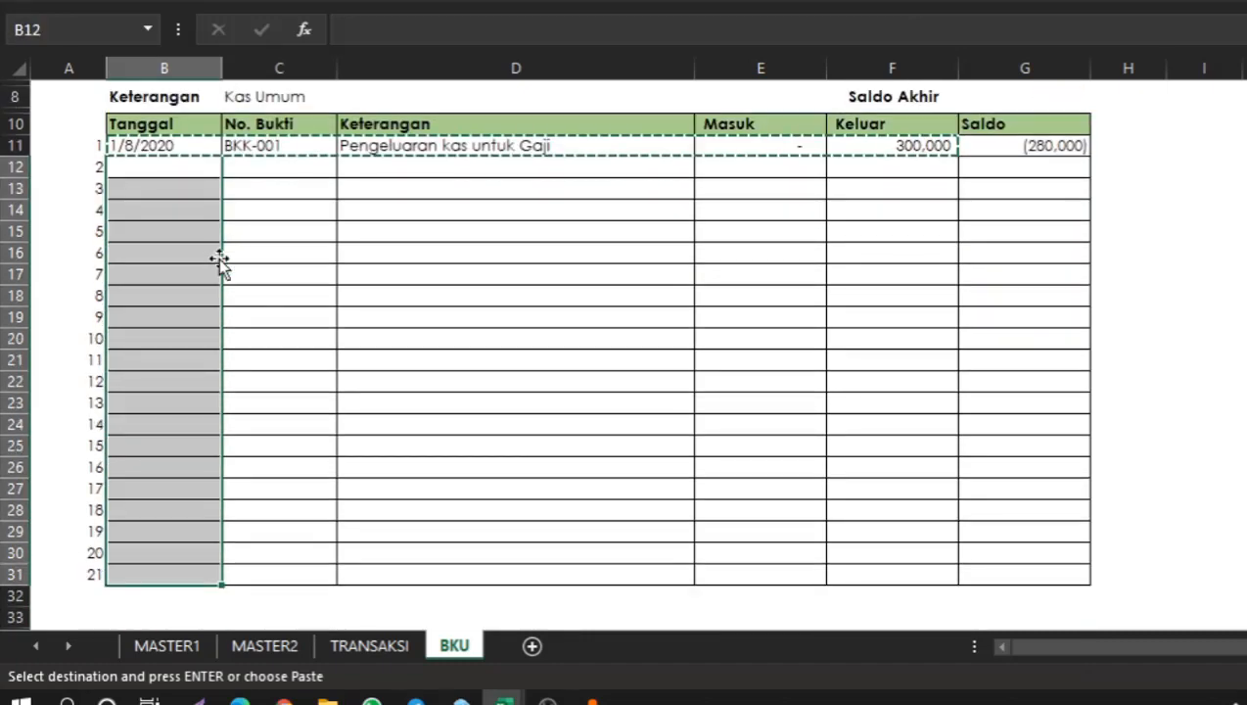
key(Return)
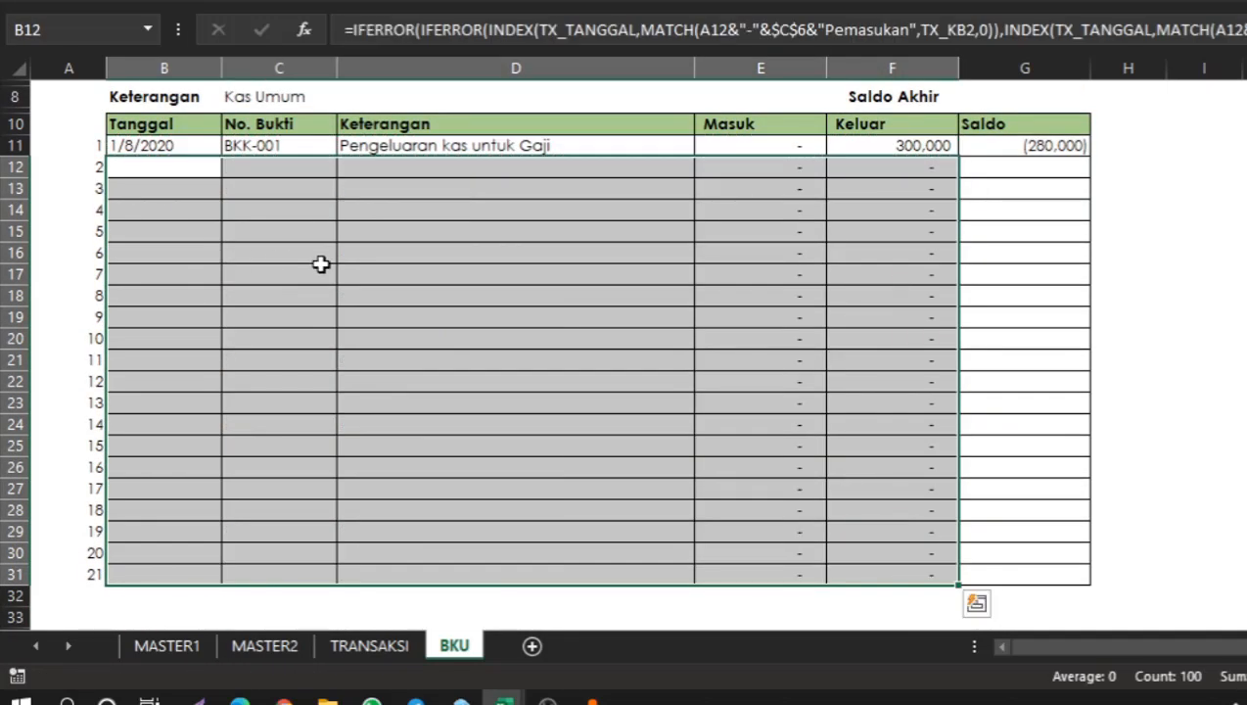
Start an IFERROR formula in G12 adding E12 to the previous Saldo G11 and subtracting F12.
click(793, 234)
click(1071, 154)
scroll(1070, 154, up, 2)
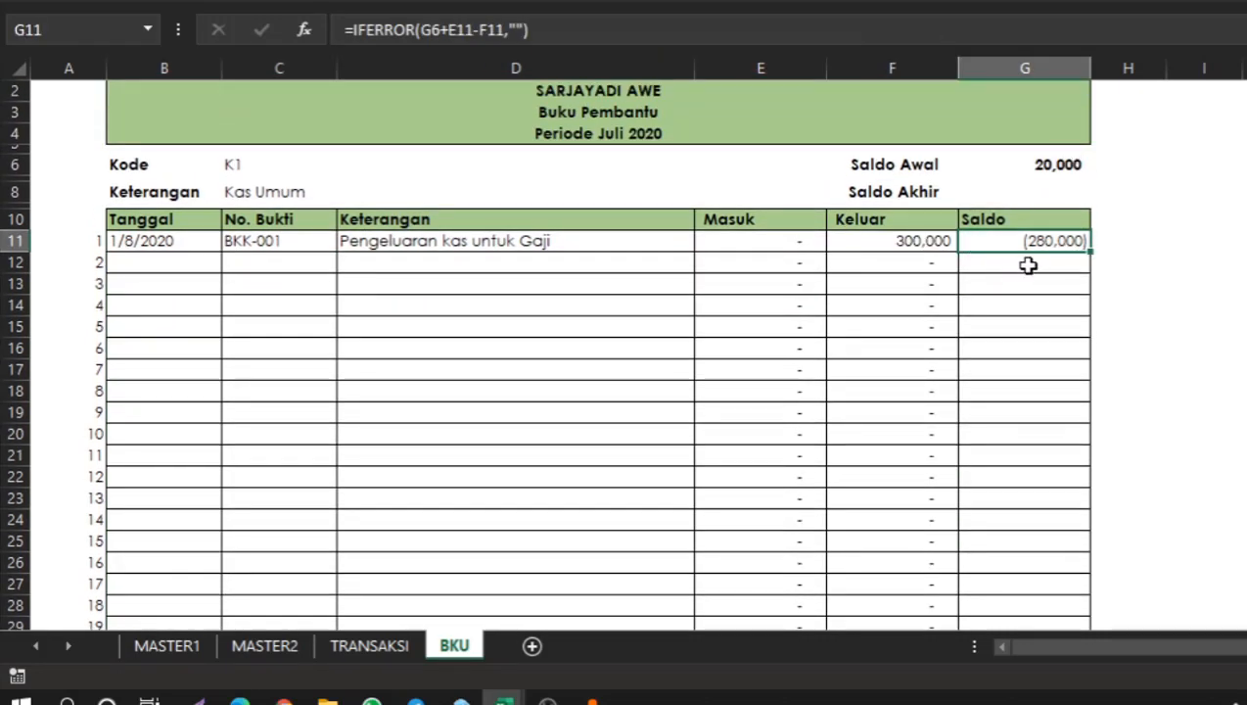
click(1025, 261)
text(=)
key(BackSpace)
text(=)
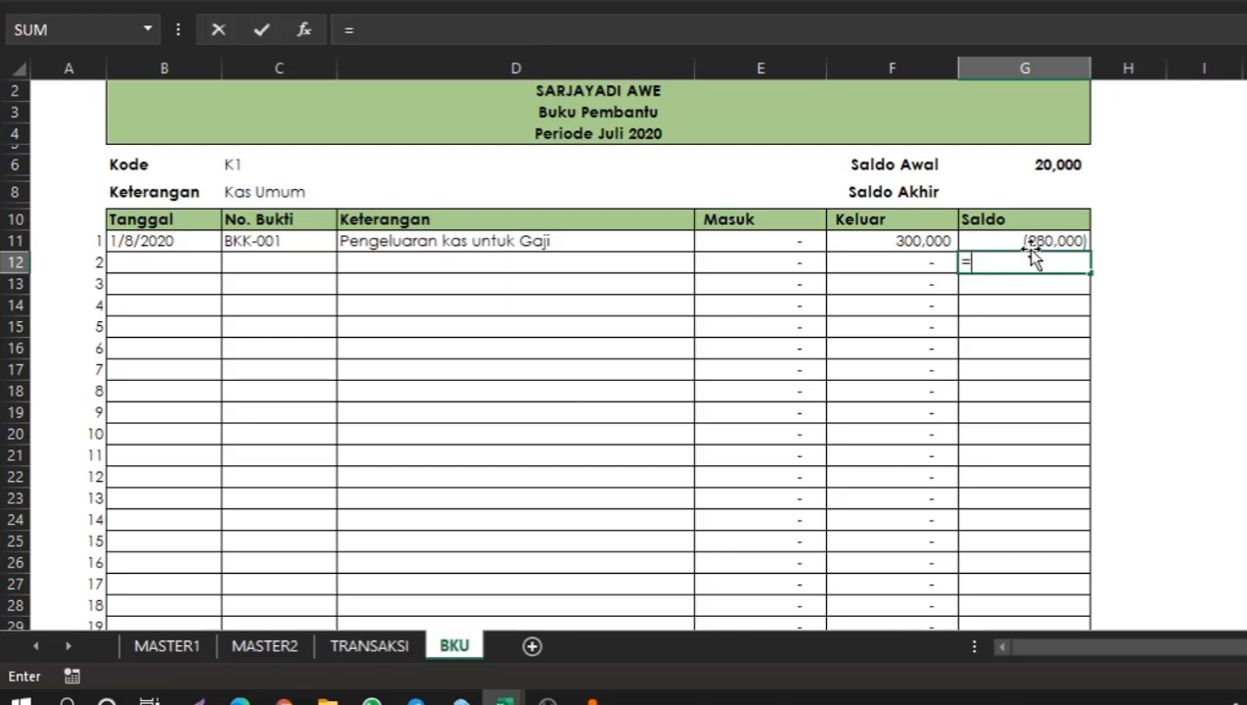
text(if)
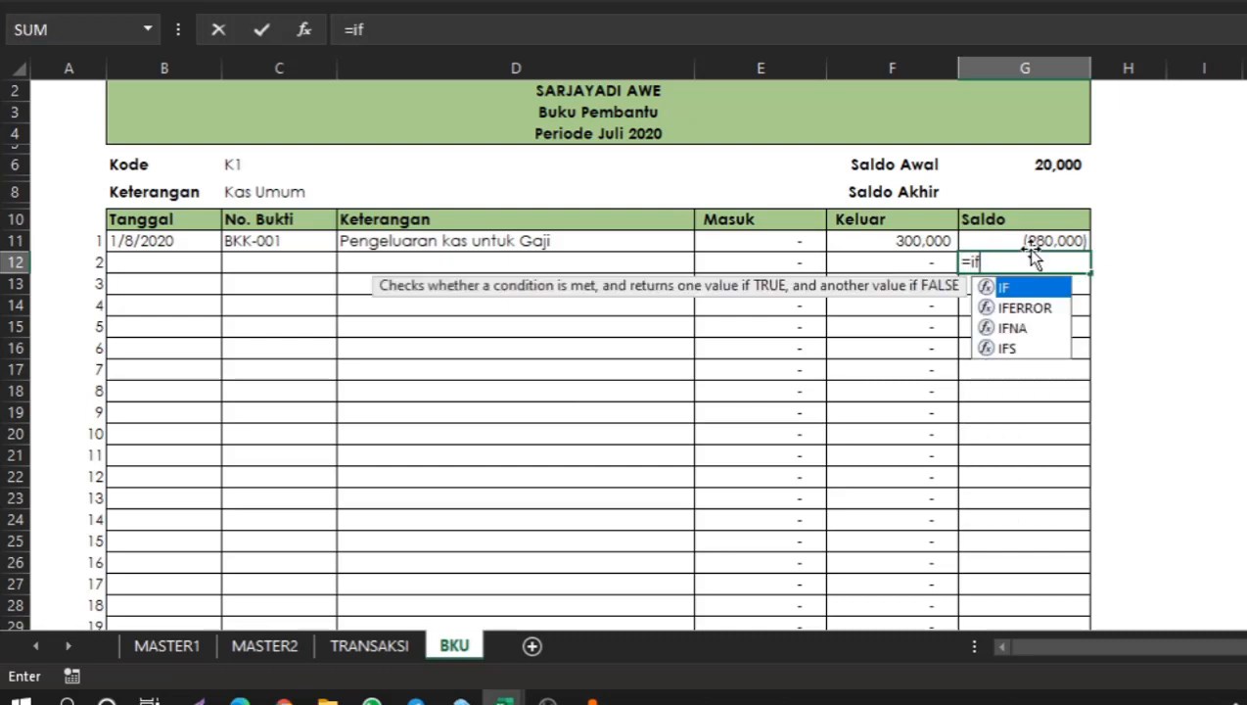
double_click(1026, 306)
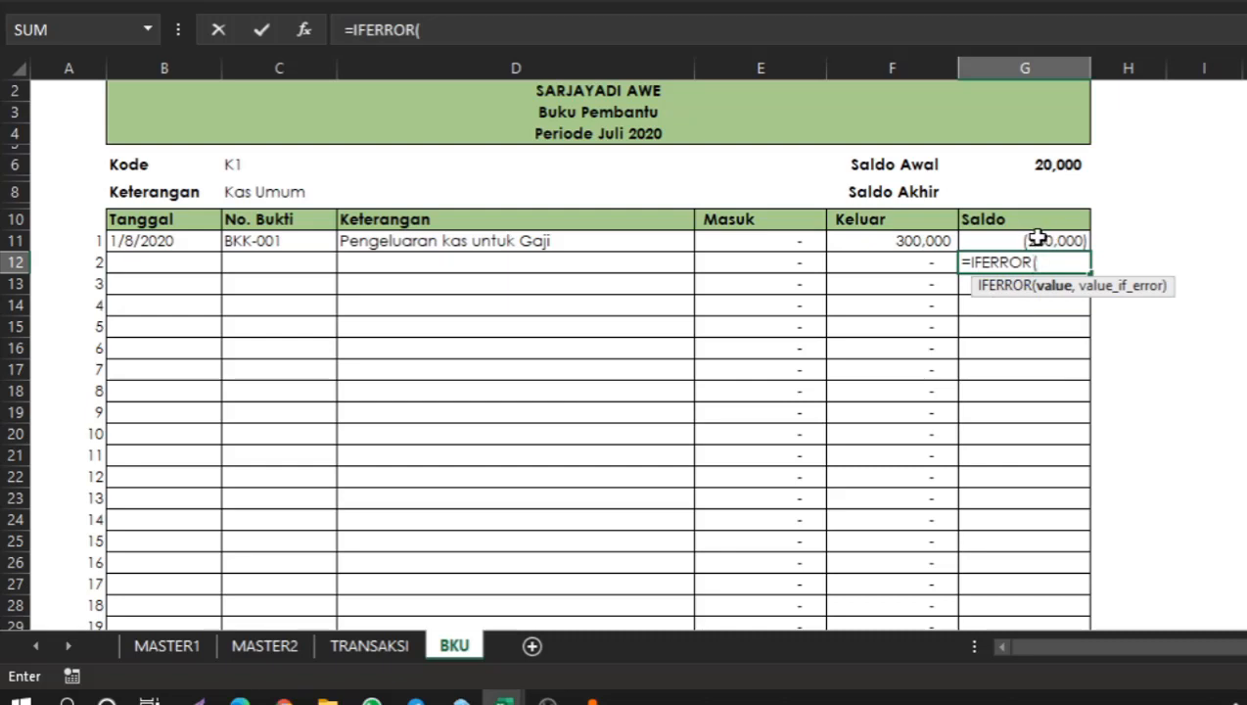
click(1038, 240)
text(+)
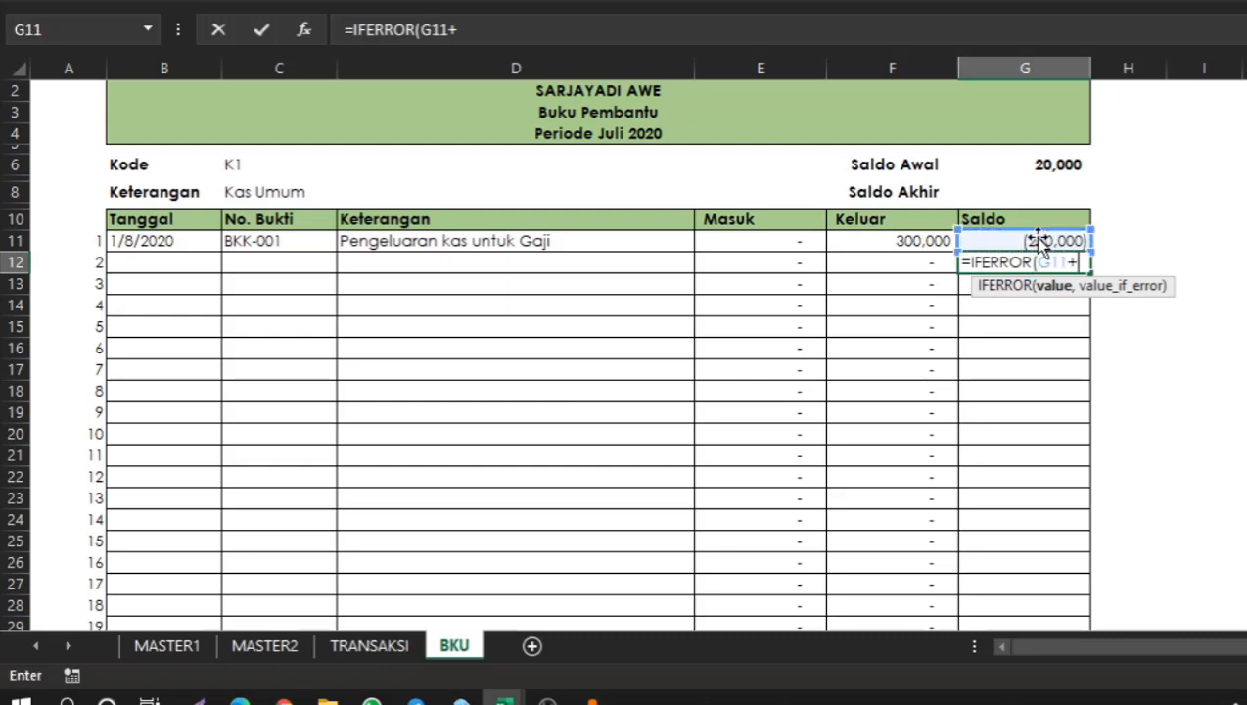
click(756, 259)
text(-)
click(867, 263)
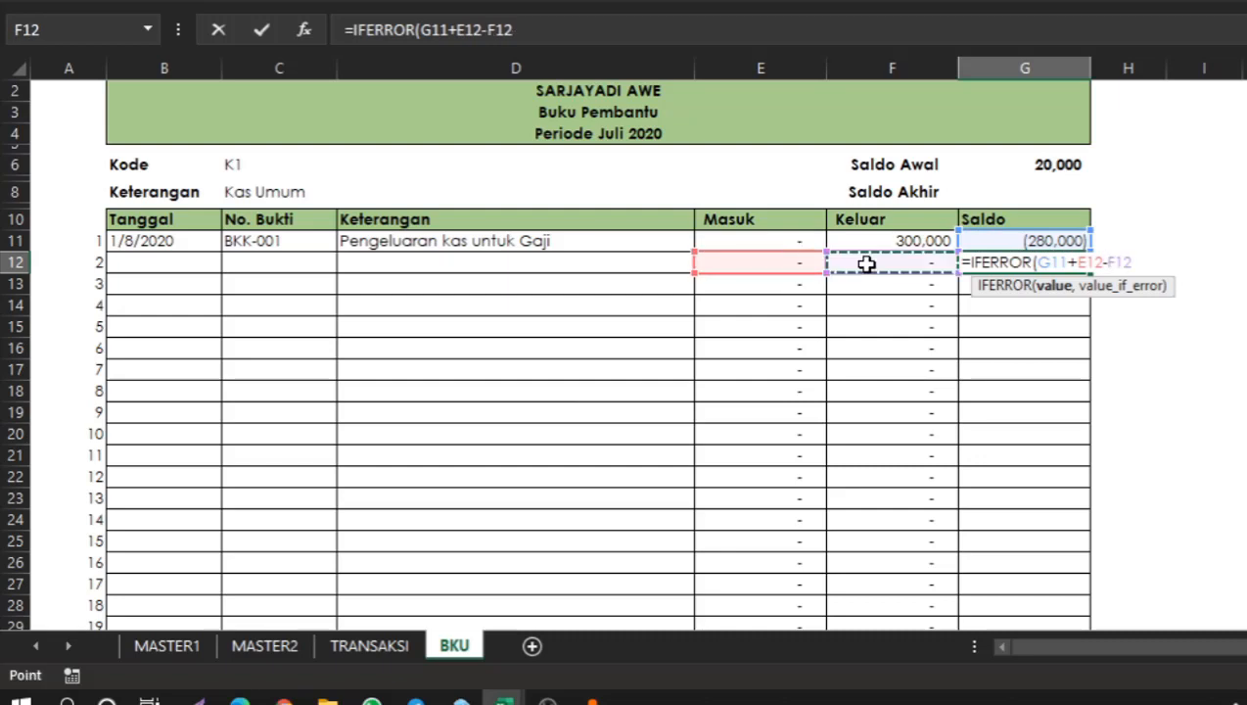
text(,)
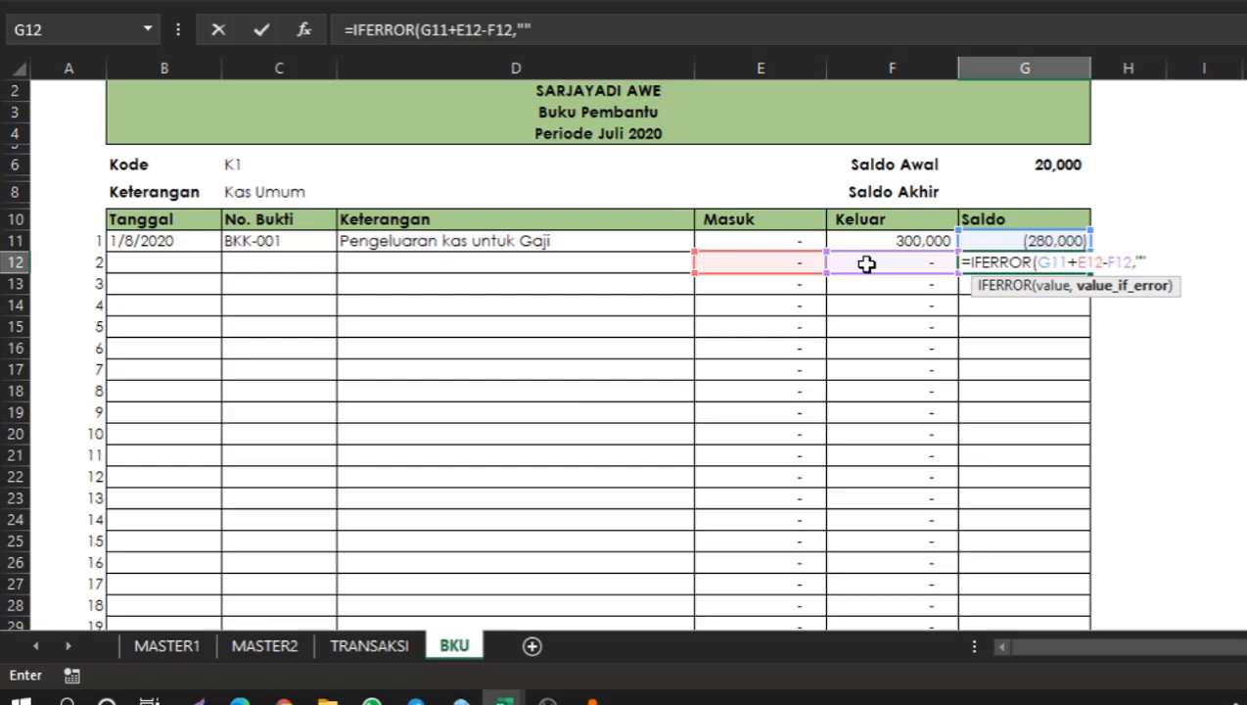
Complete the G12 IFERROR Saldo formula with an empty-string fallback.
text())
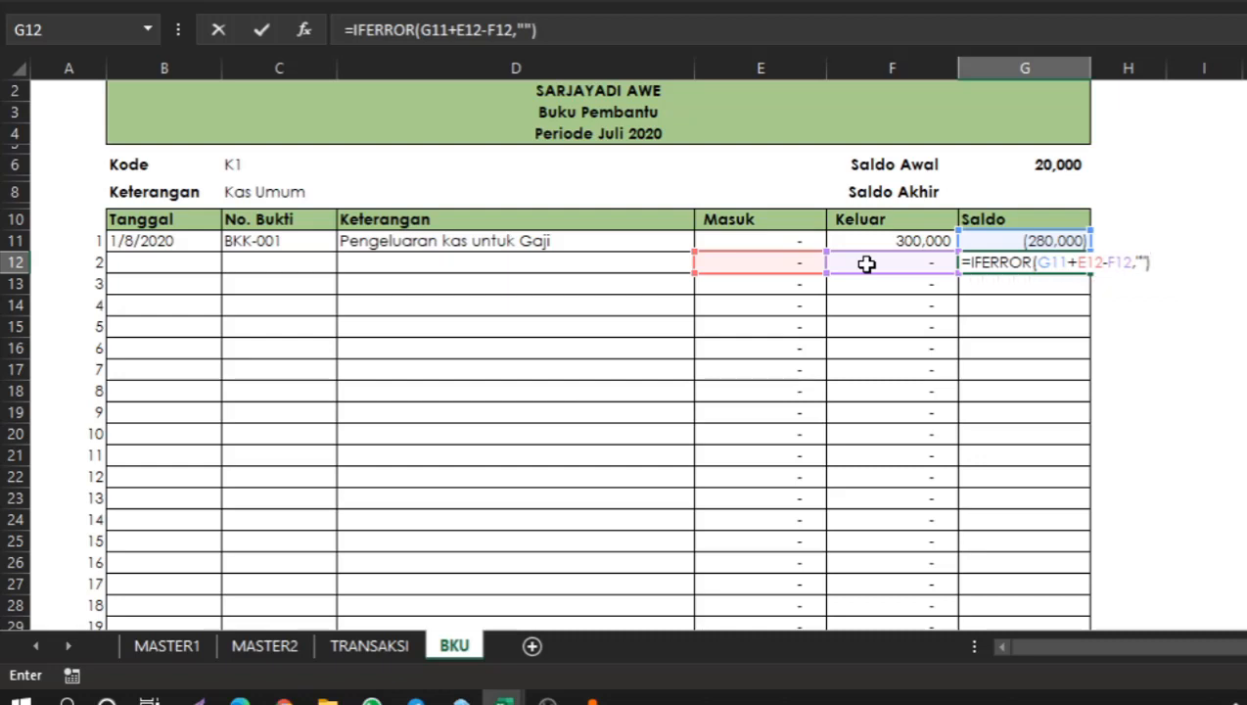
key(Return)
key(Up)
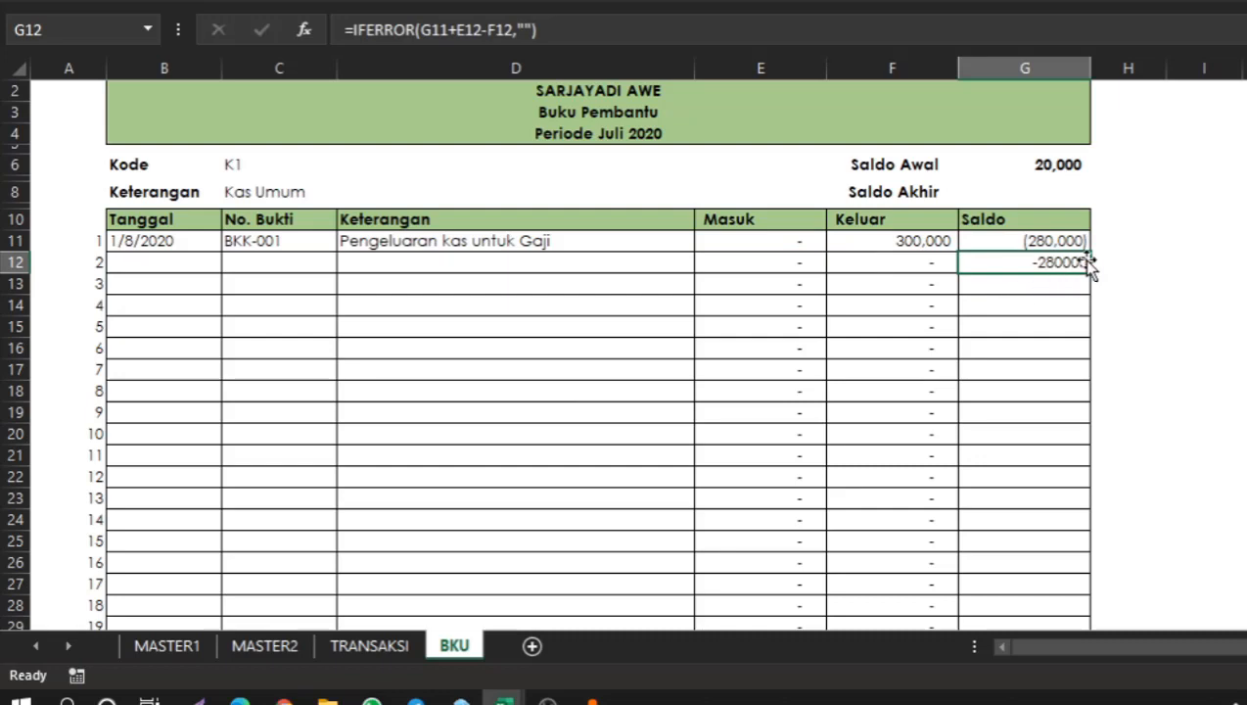
Rewrite the G12 Saldo formula as =IF(B12="","",G11+E12-F12) so it stays blank when Tanggal is empty.
click(542, 29)
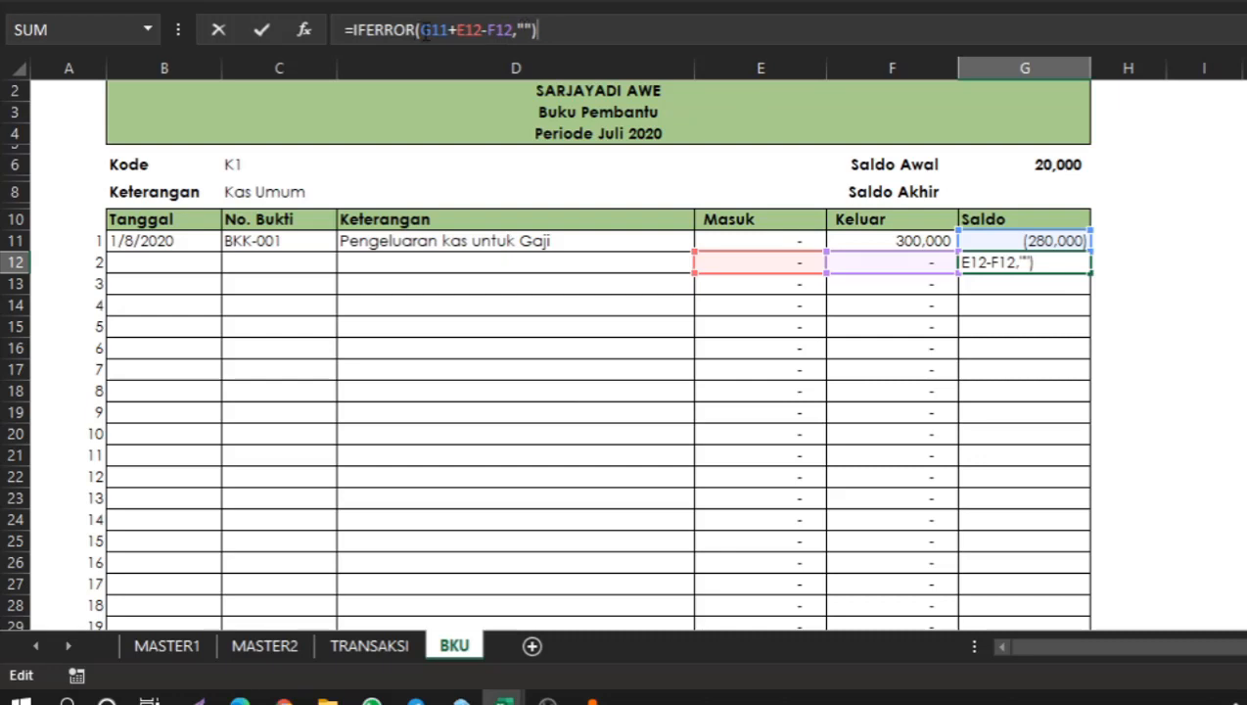
click(423, 30)
key(BackSpace)
key(BackSpace)
key(BackSpace)
key(BackSpace)
key(BackSpace)
key(BackSpace)
key(BackSpace)
key(BackSpace)
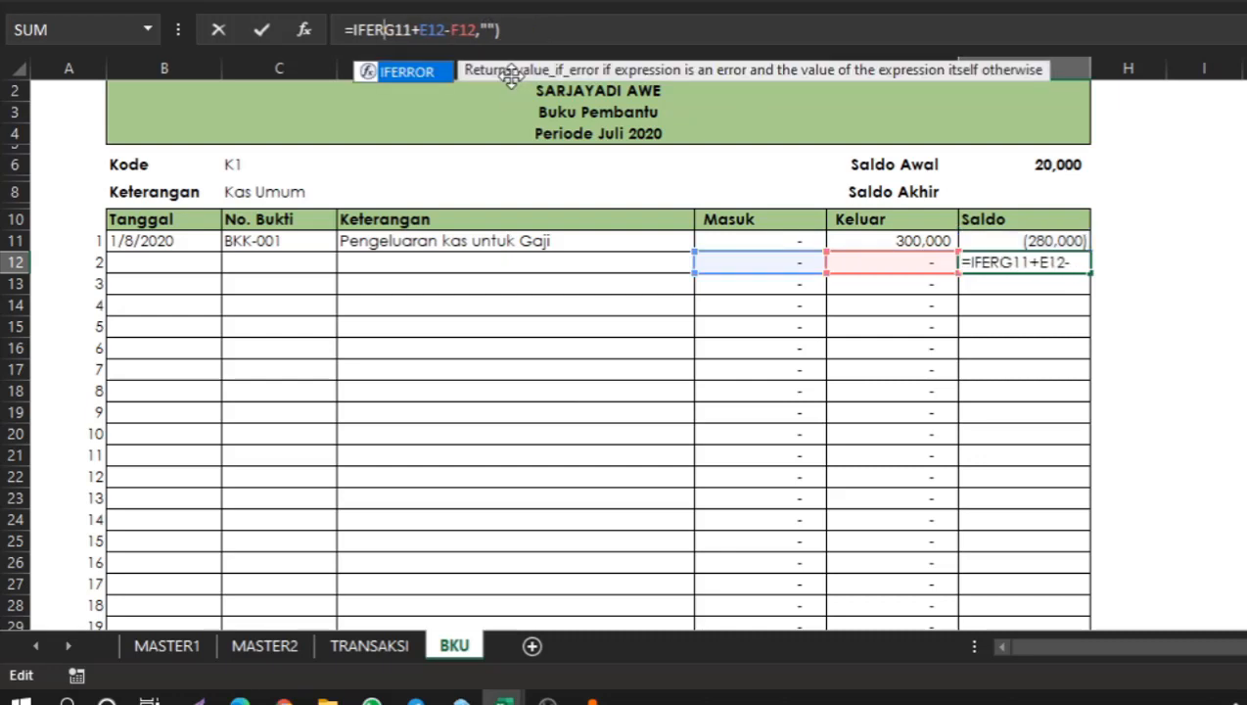
key(BackSpace)
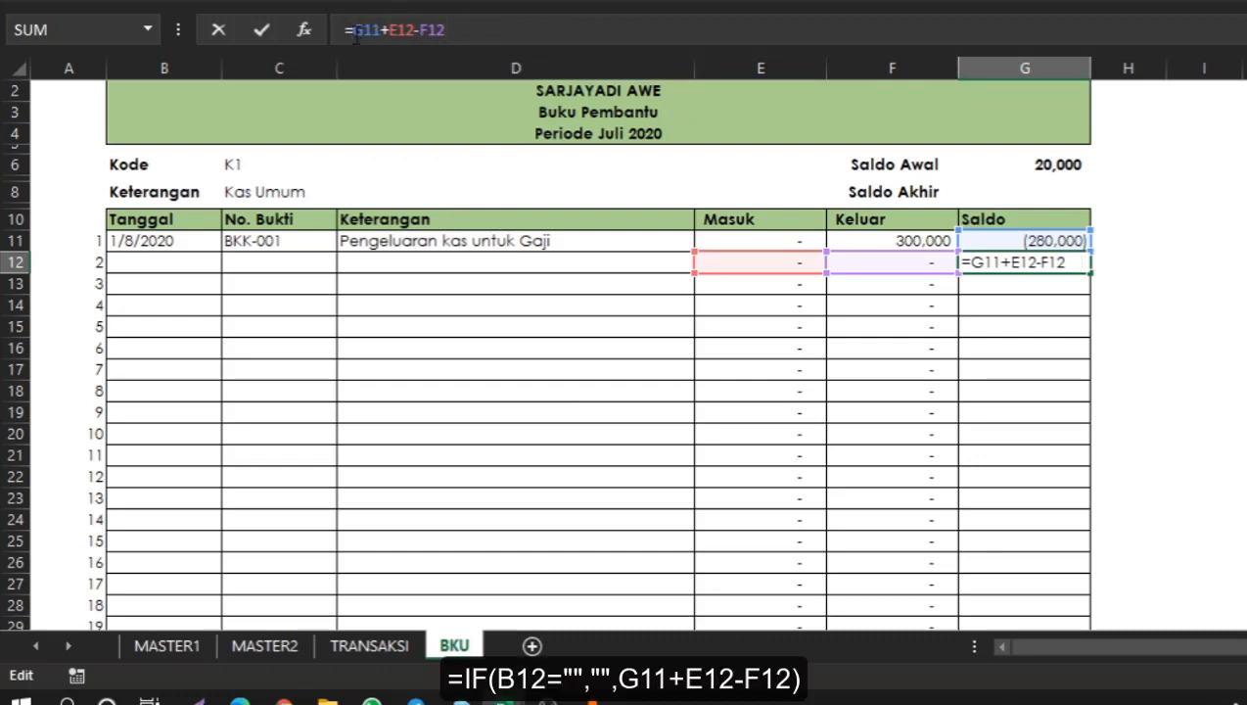
text(if()
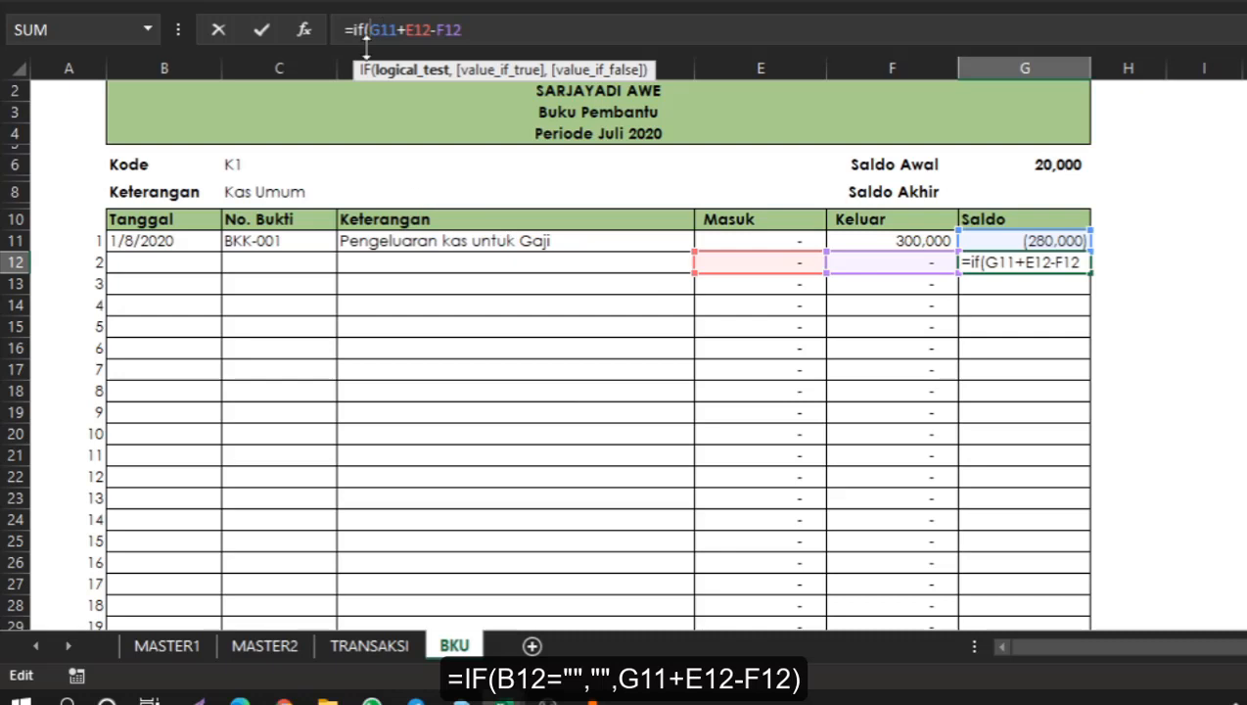
click(166, 272)
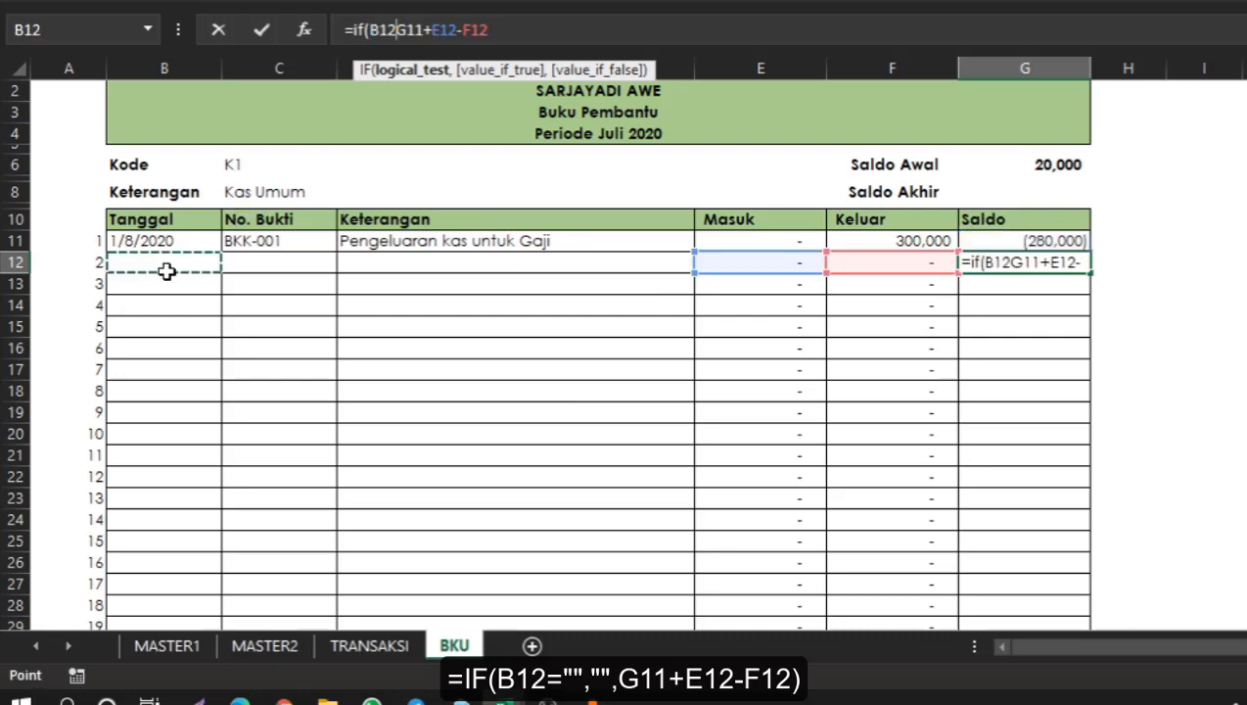
text(="")
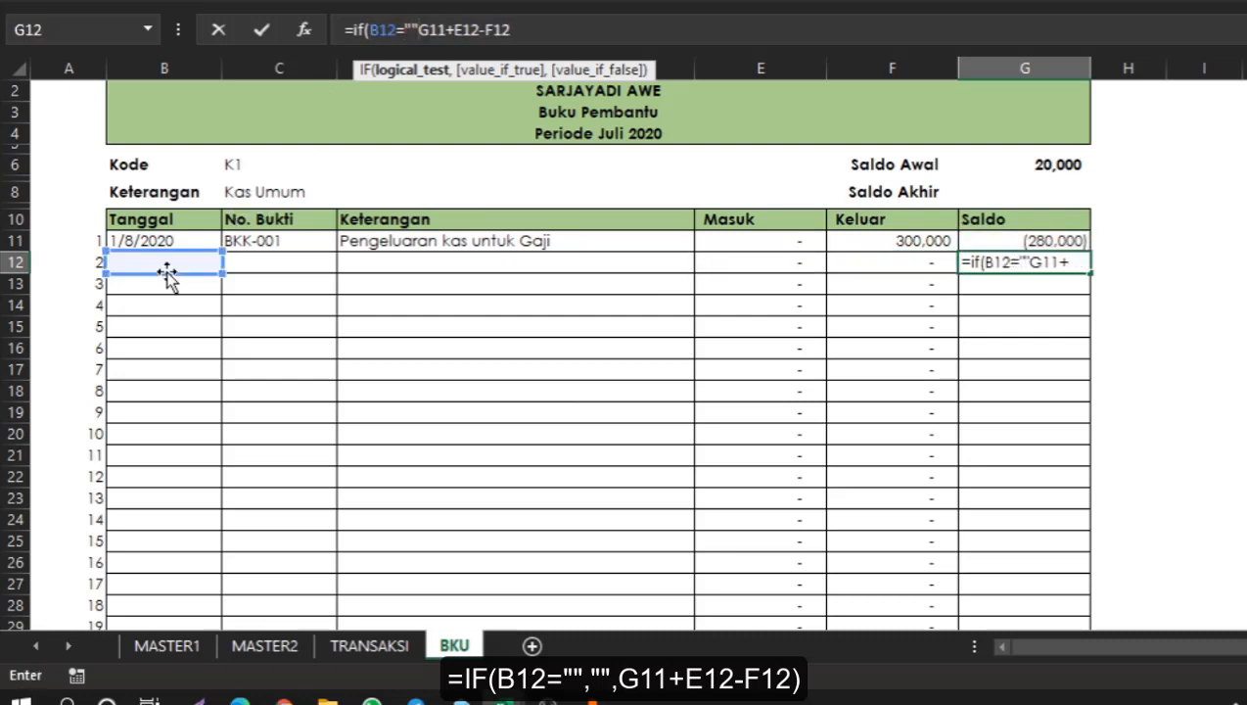
text(,)
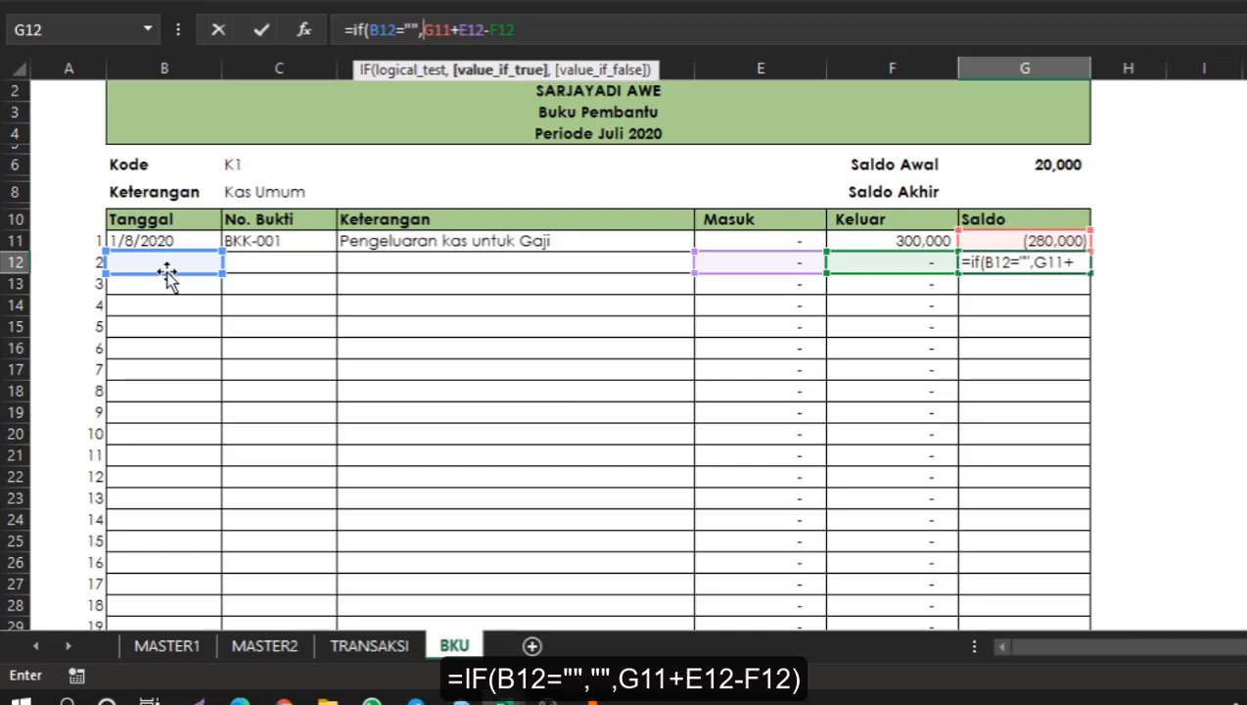
text("",)
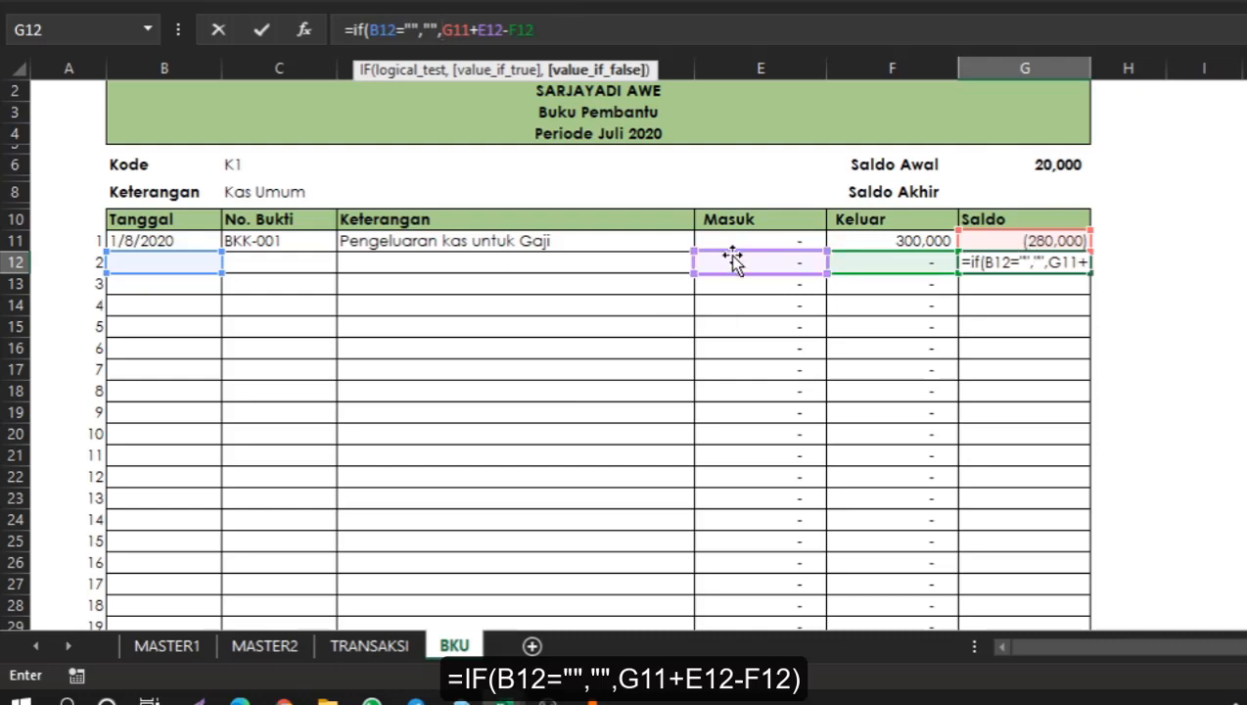
click(563, 41)
text())
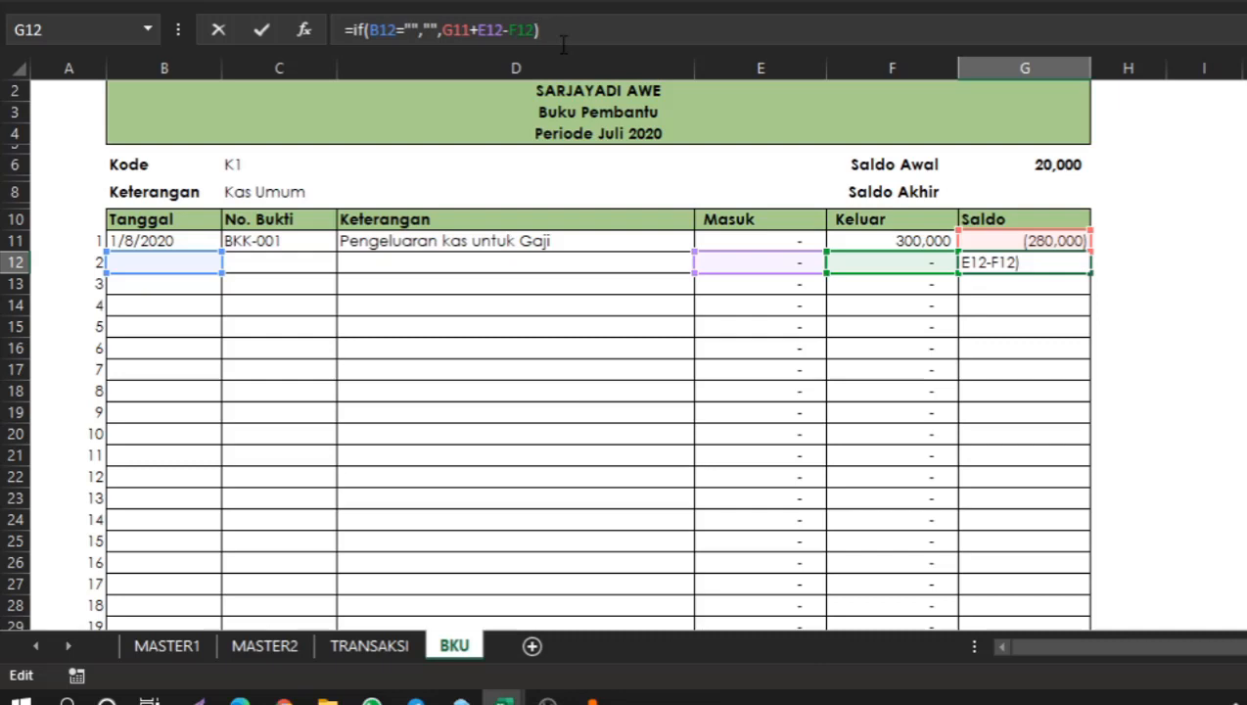
key(Return)
key(Up)
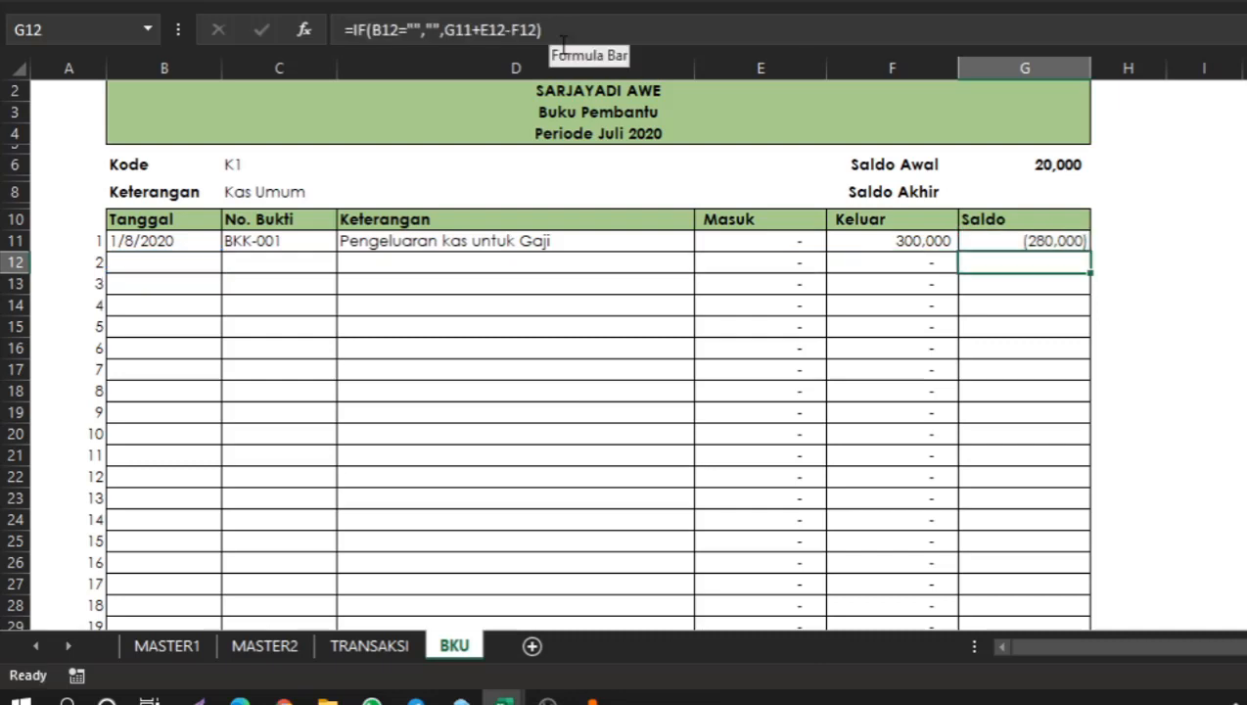
Copy the row 12 formulas from Tanggal to Saldo down through rows 13 to 31.
key(shift+Left)
key(shift+Left)
key(shift+Left)
key(shift+Left)
key(shift+Left)
key(ctrl+c)
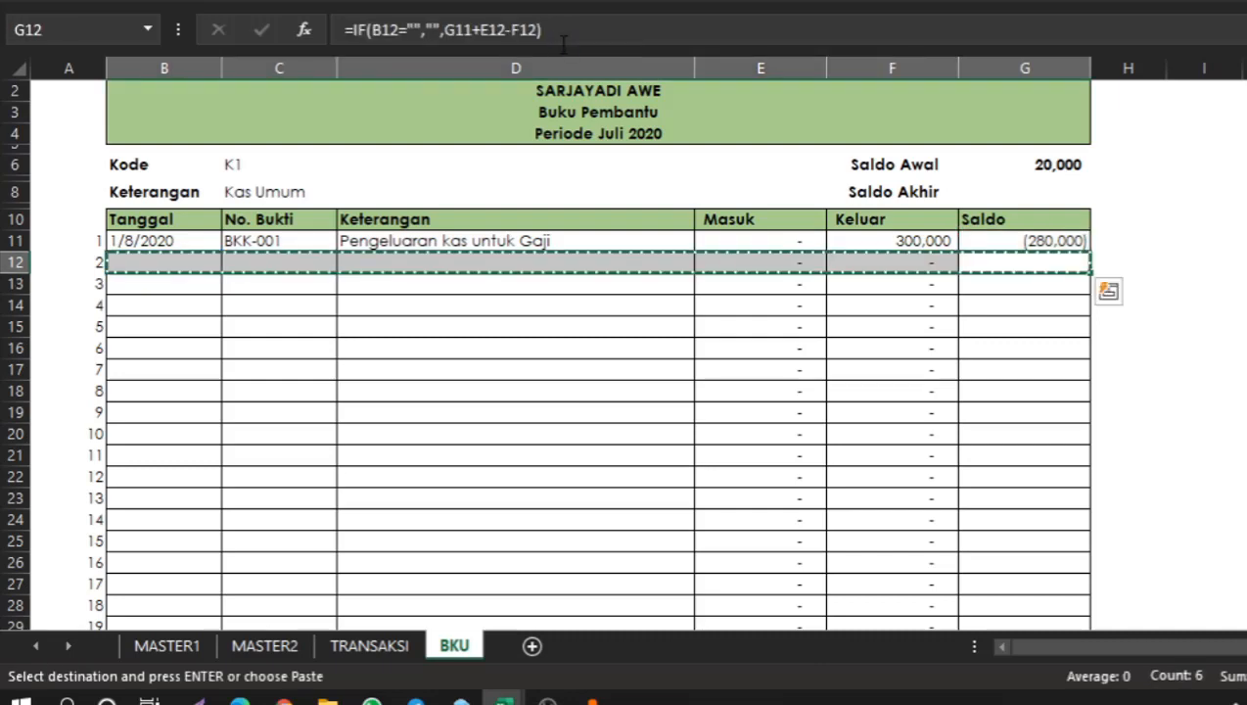
key(Left)
key(Left)
key(Left)
key(Left)
key(Left)
key(Down)
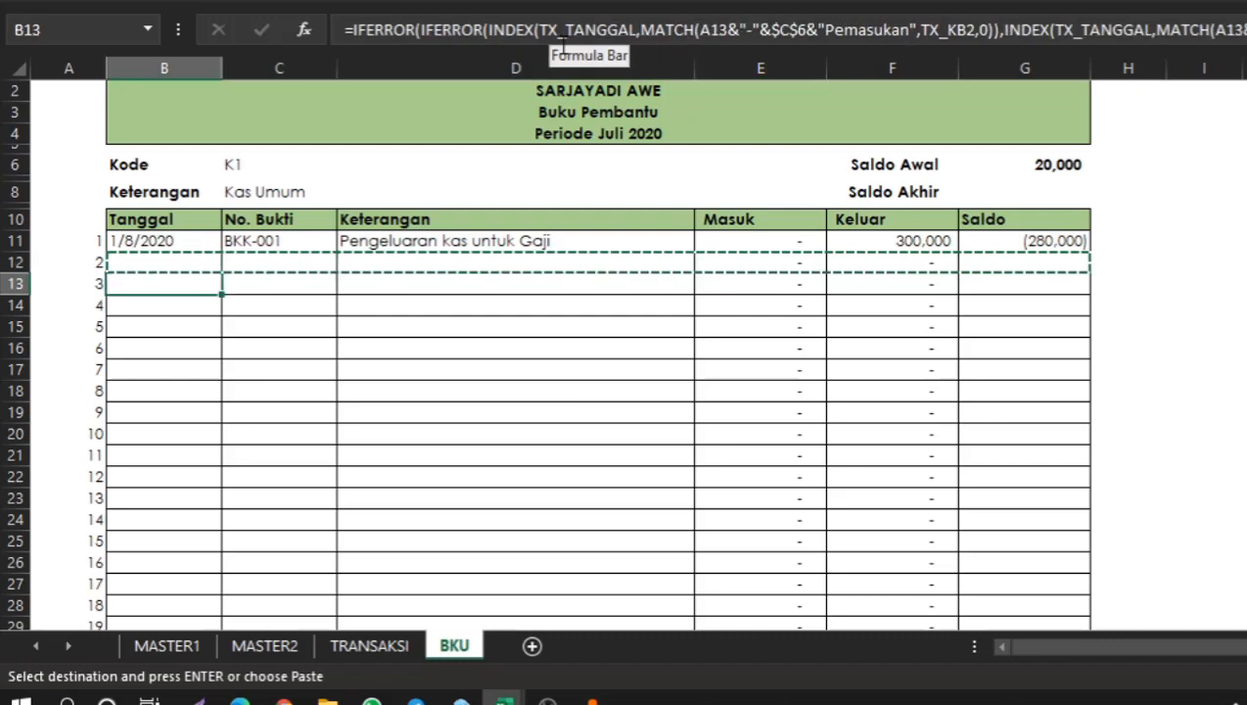
key(ctrl+shift+Down)
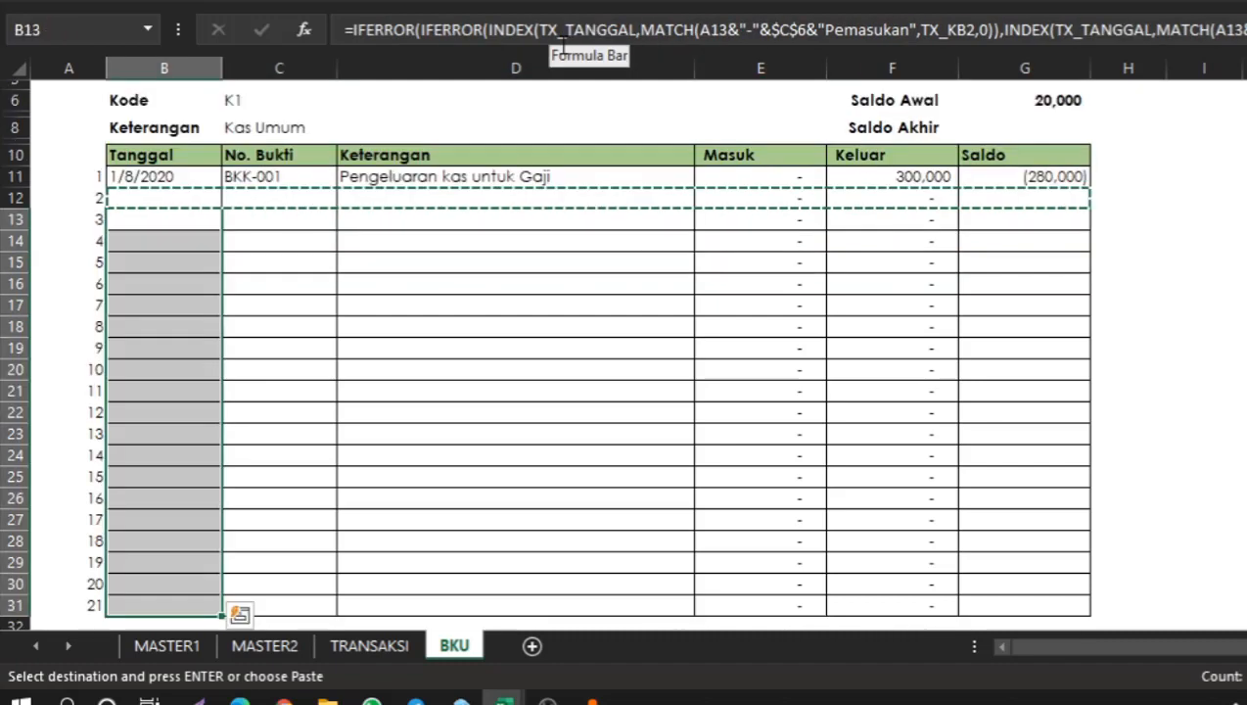
key(ctrl+shift+Right)
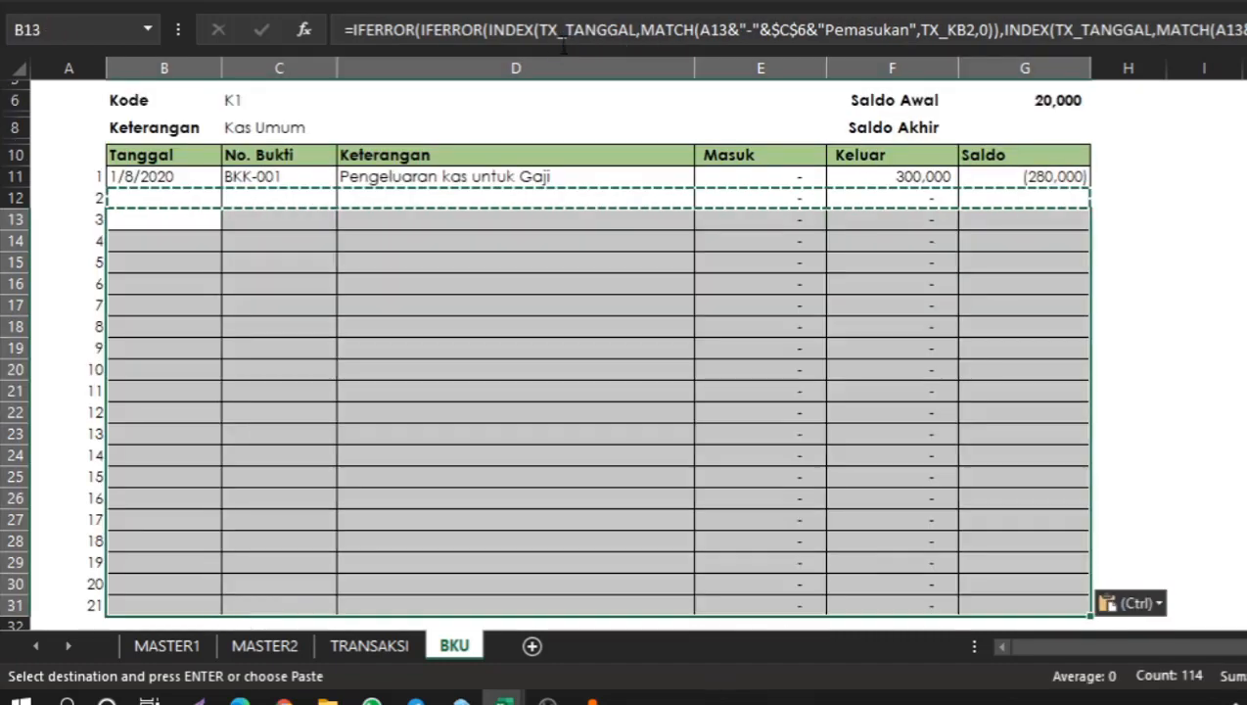
click(711, 246)
click(571, 248)
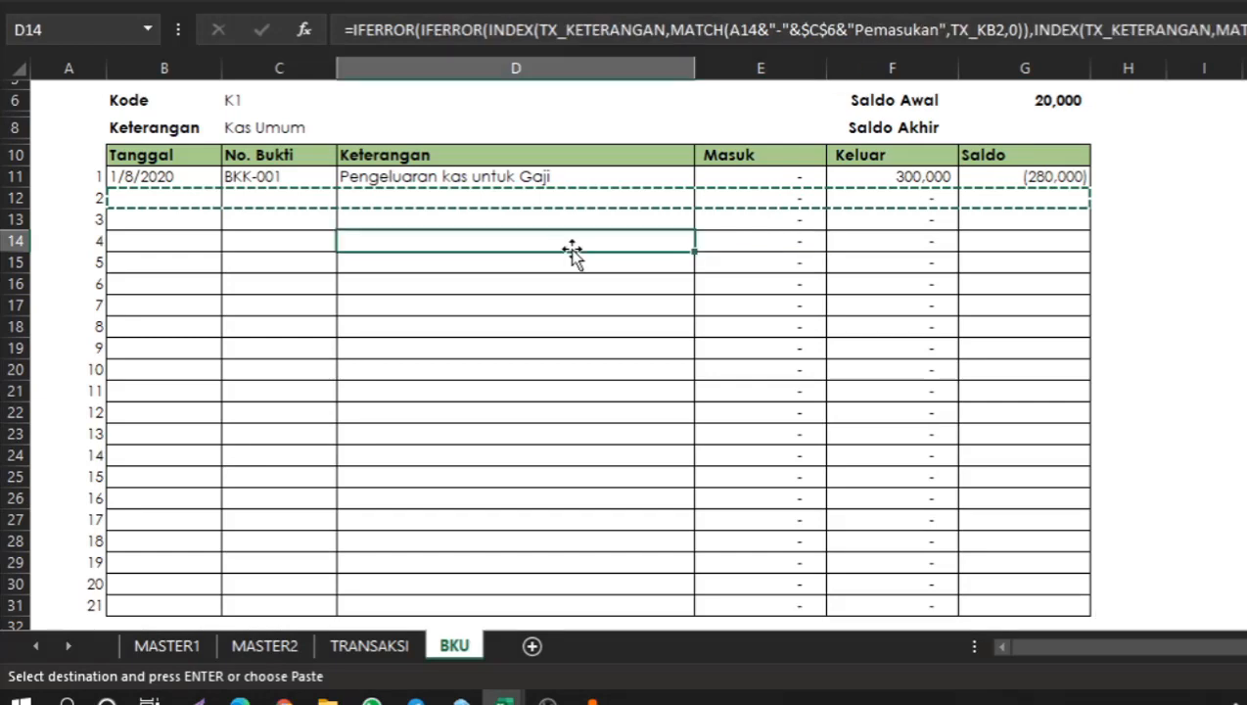
scroll(571, 248, up, 2)
key(Escape)
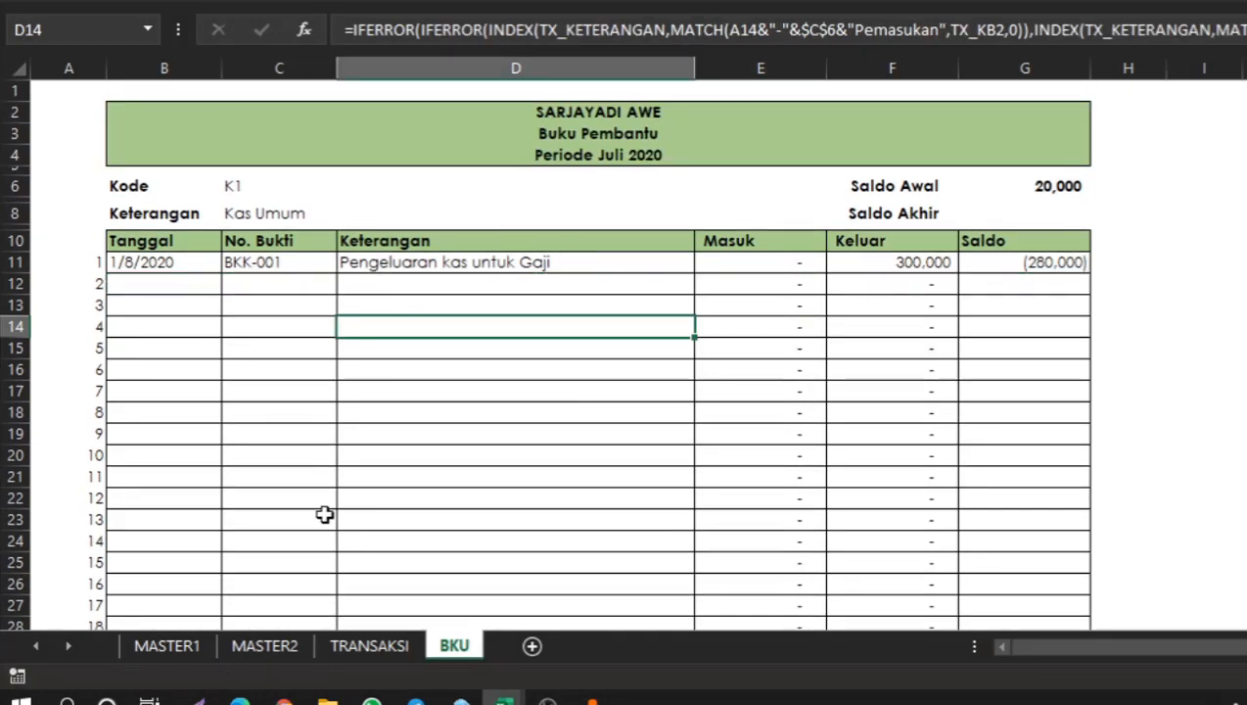
On the TRANSAKSI sheet, duplicate the row 8 transaction into row 9 and set its Jumlah to 500000.
click(371, 648)
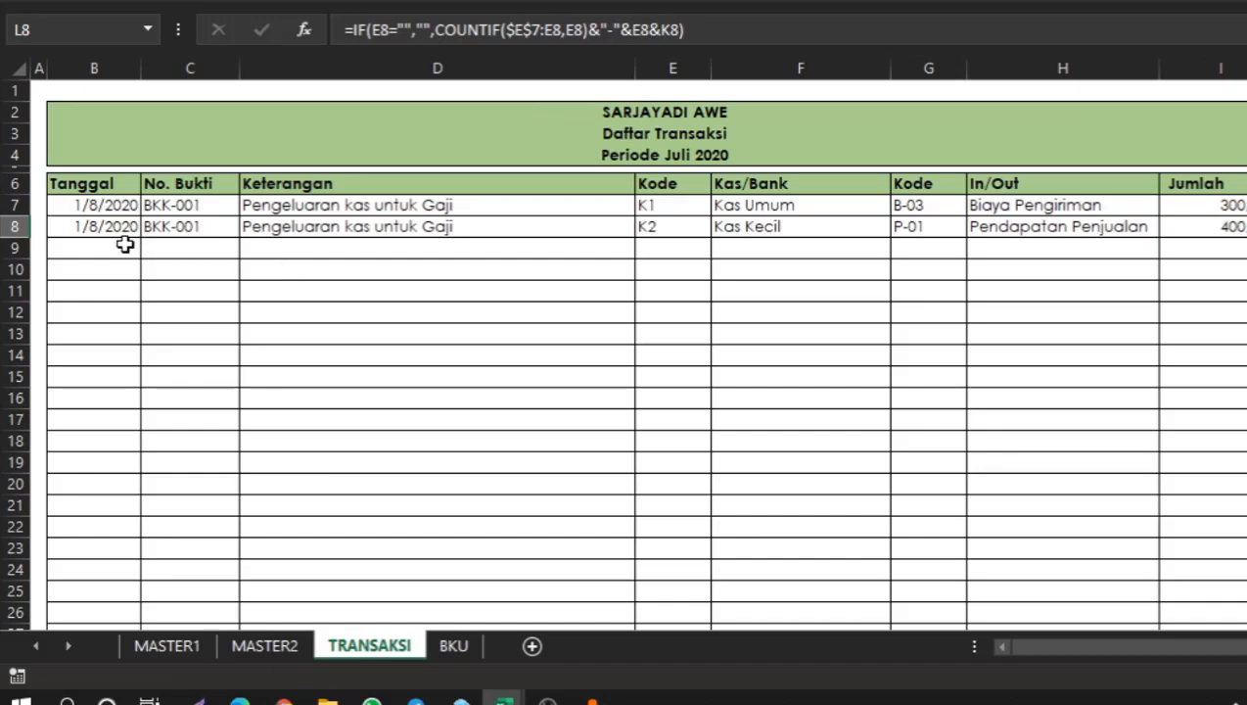
click(105, 227)
key(ctrl+shift+Right)
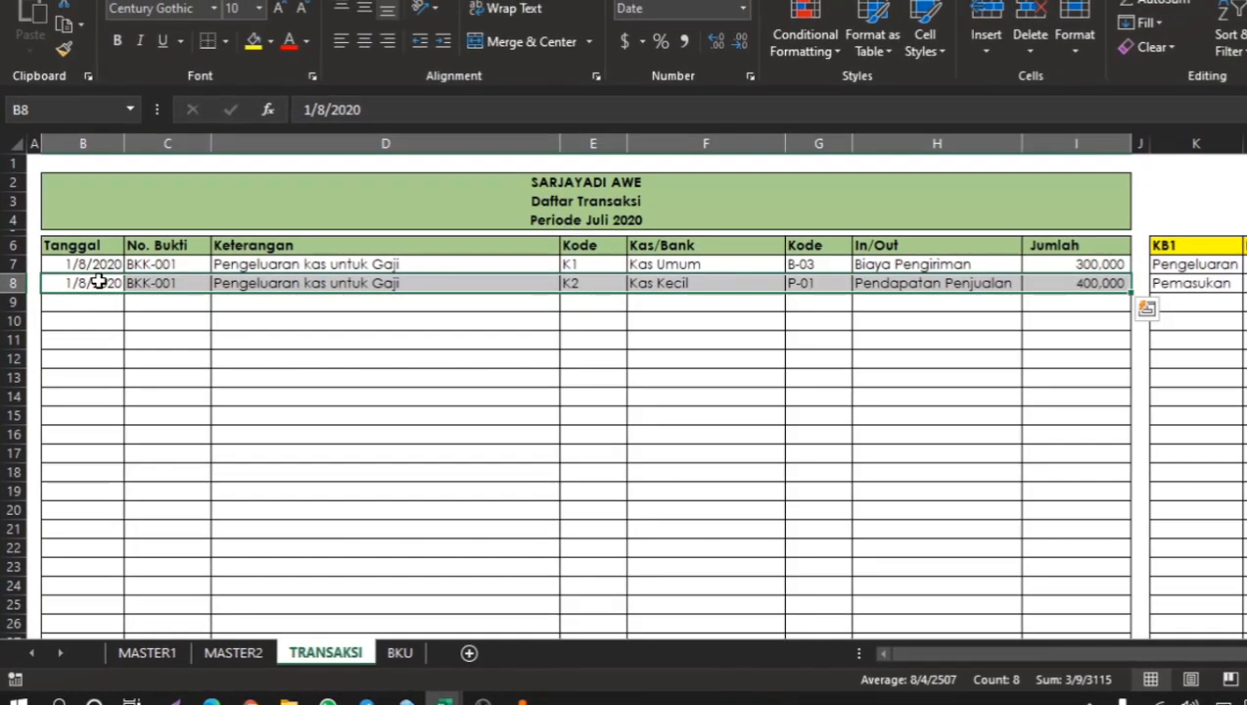
key(ctrl+c)
key(Down)
key(Return)
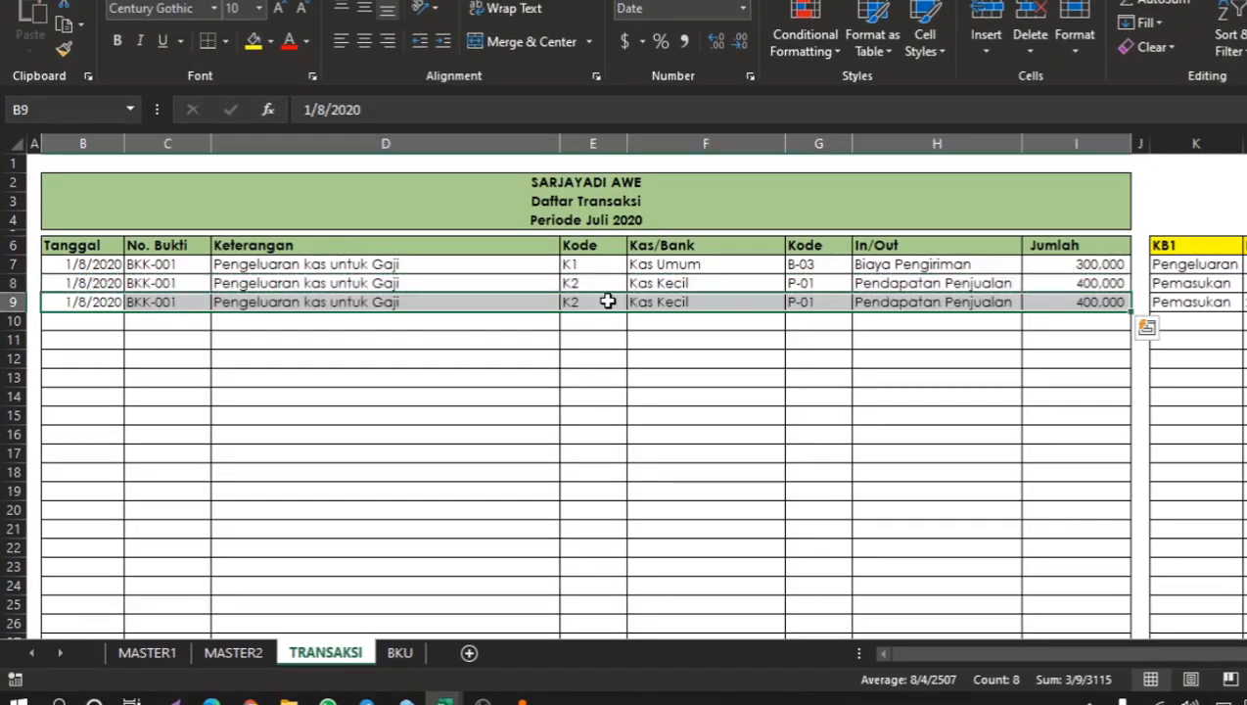
click(1106, 299)
double_click(1092, 300)
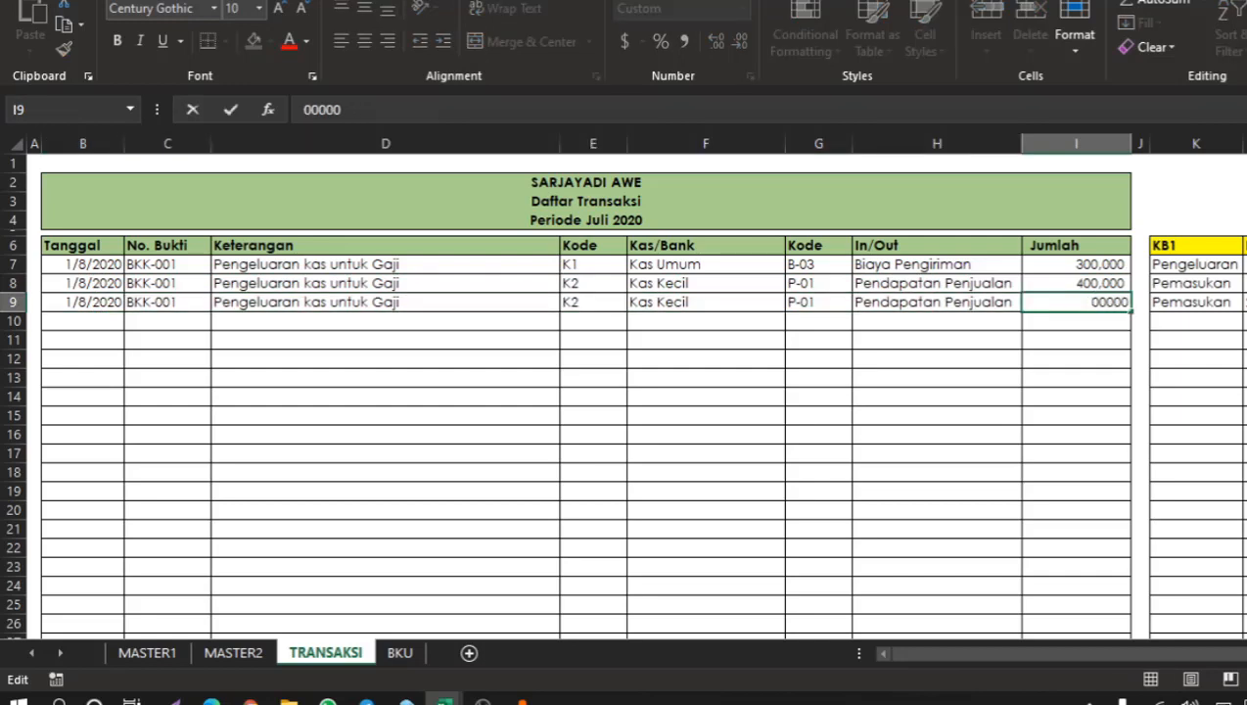
key(Return)
click(938, 360)
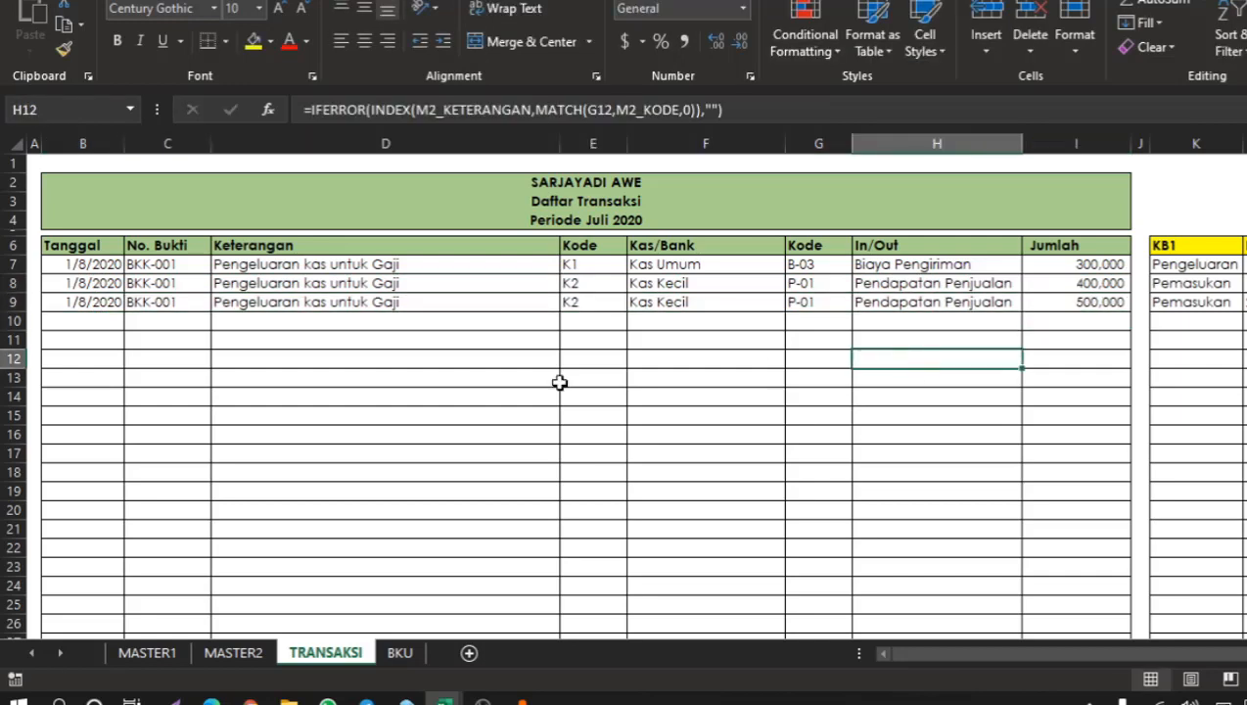
Return to the BKU sheet and choose K2 as the Kode.
click(397, 652)
click(230, 251)
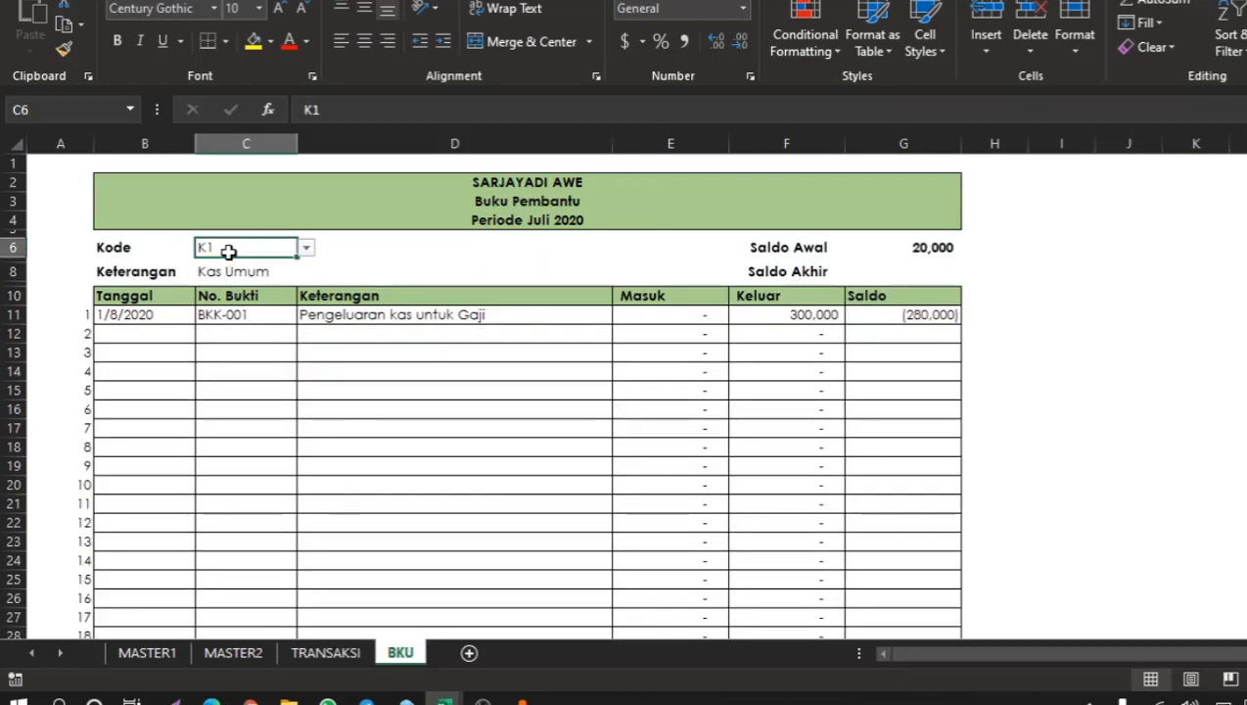
click(304, 251)
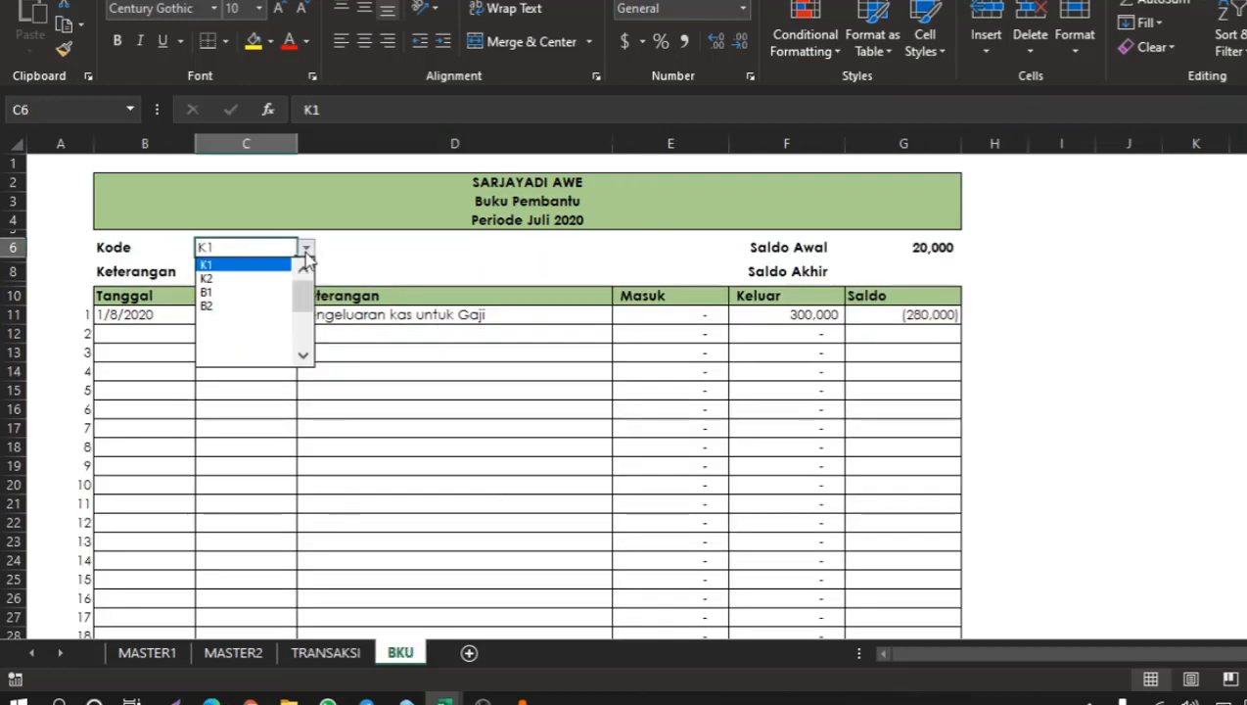
click(246, 279)
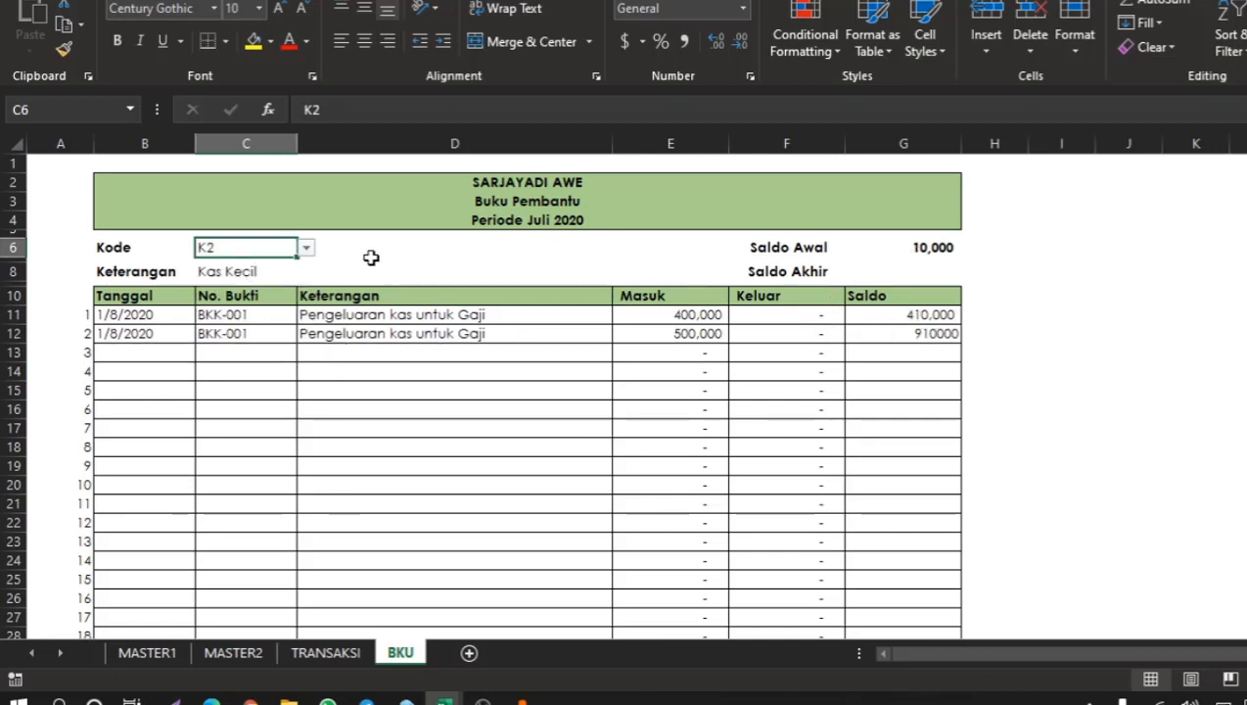
click(697, 318)
click(942, 259)
click(907, 270)
click(676, 295)
click(717, 313)
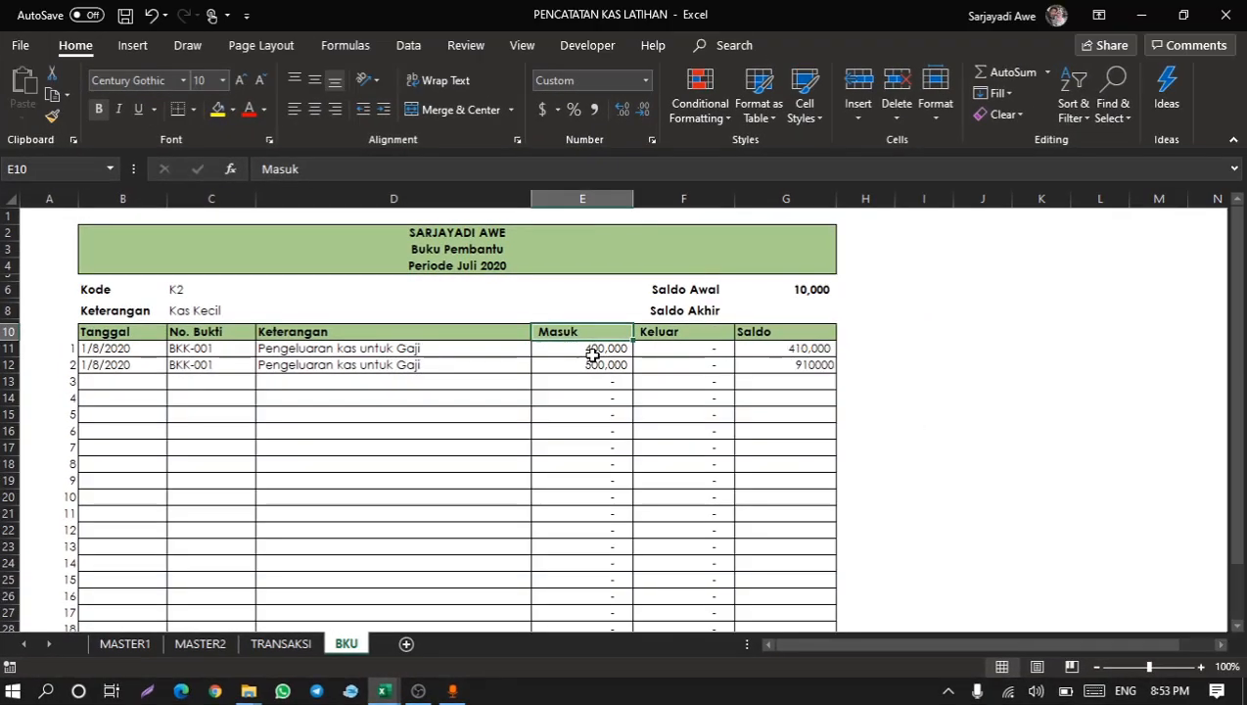
click(803, 314)
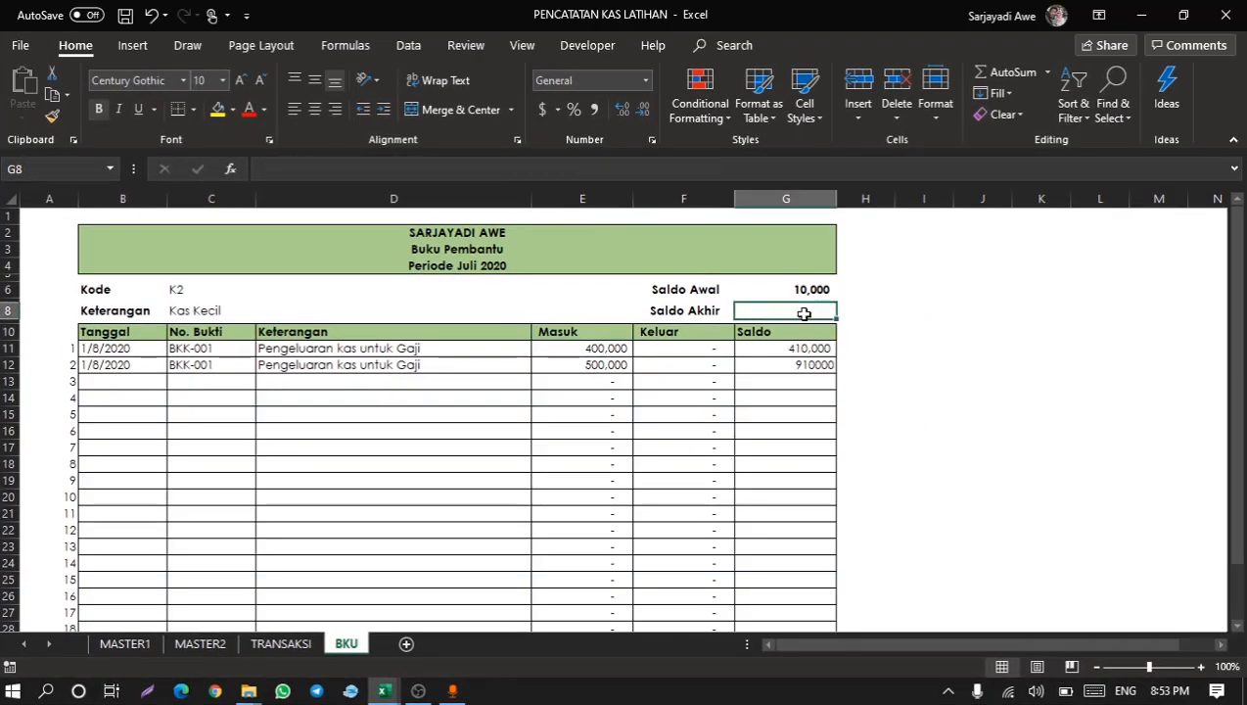
drag(606, 347, 629, 610)
Enter the Saldo Akhir formula =G6+SUM(E11:E31)-SUM(F11:F31) in G8.
click(800, 308)
text(=)
click(812, 290)
text(+)
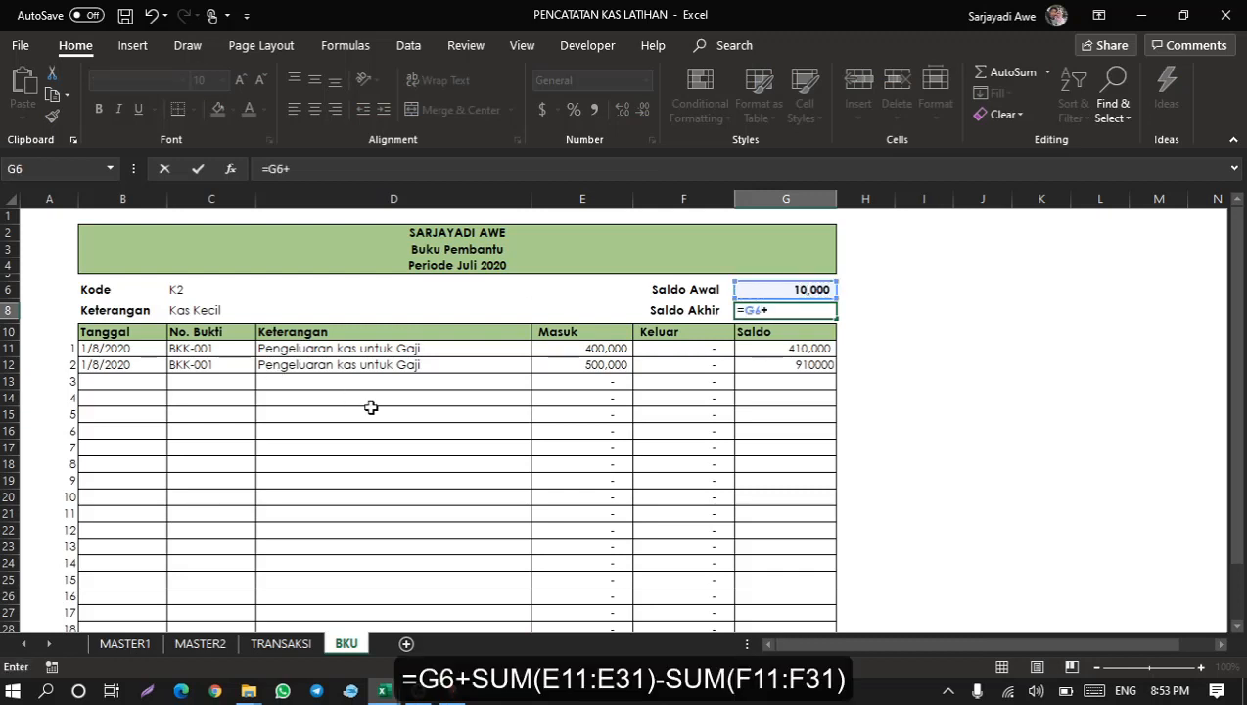
text(sum()
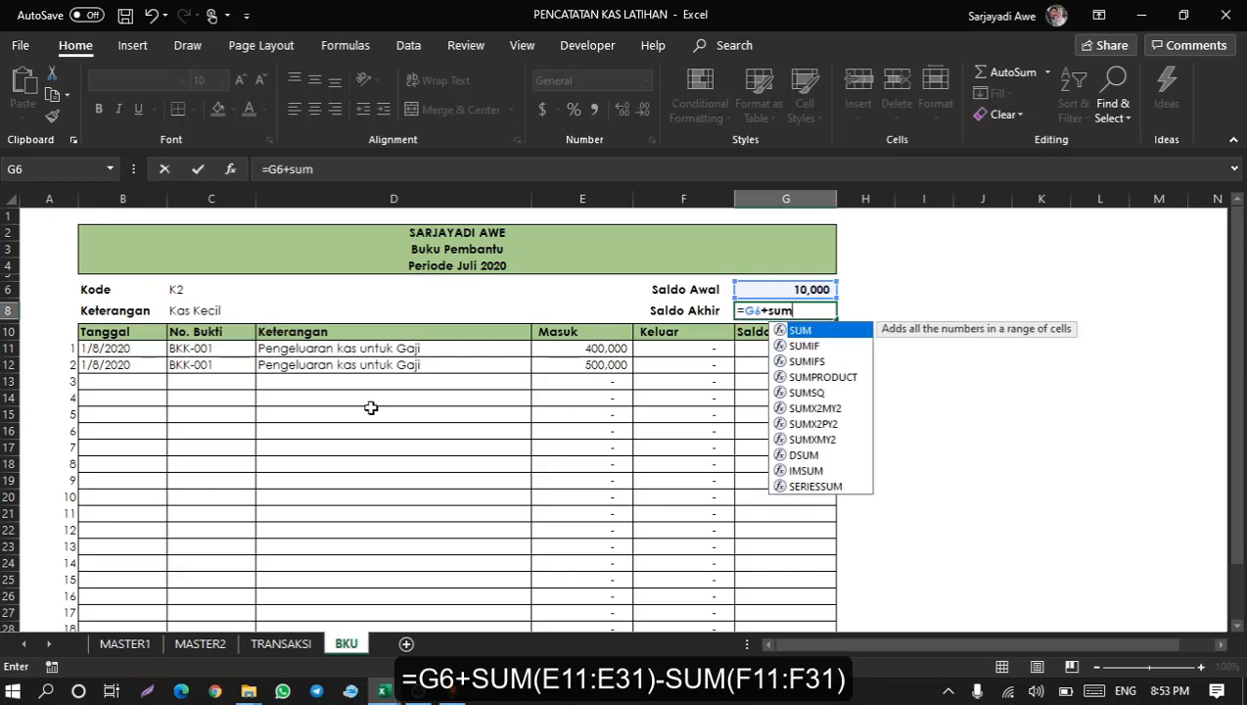
drag(580, 349, 598, 604)
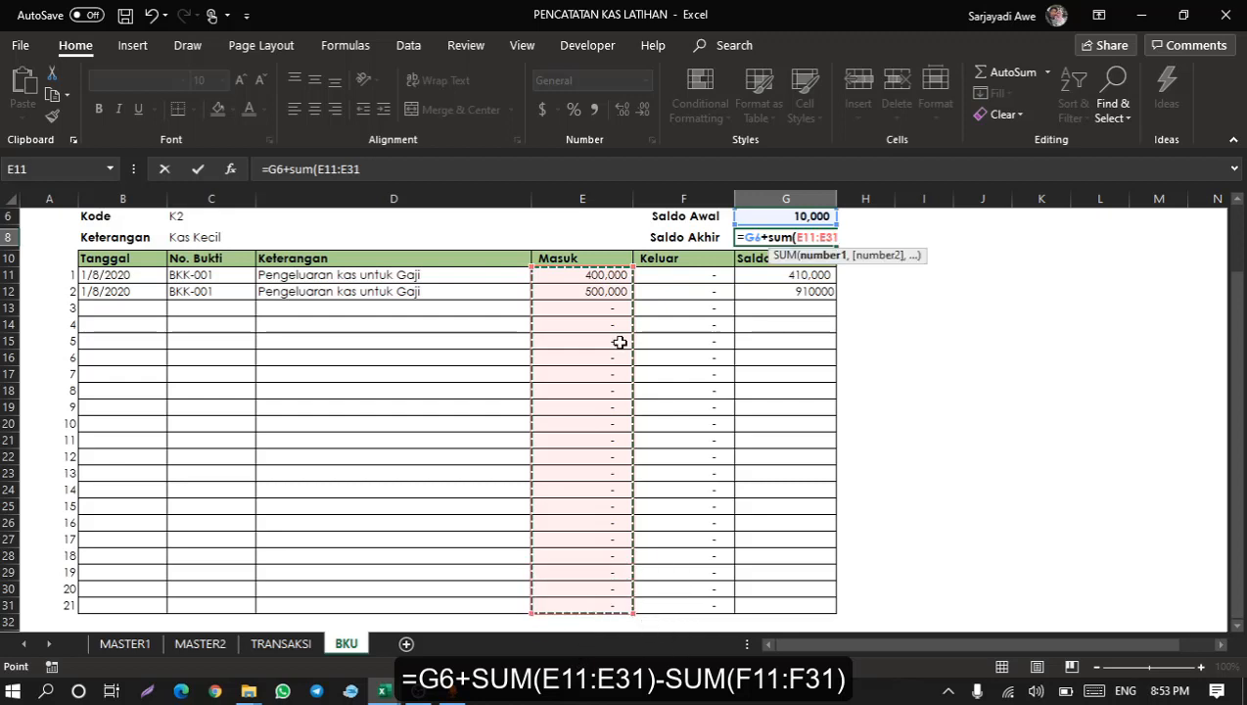
scroll(620, 340, up, 1)
scroll(619, 339, up, 1)
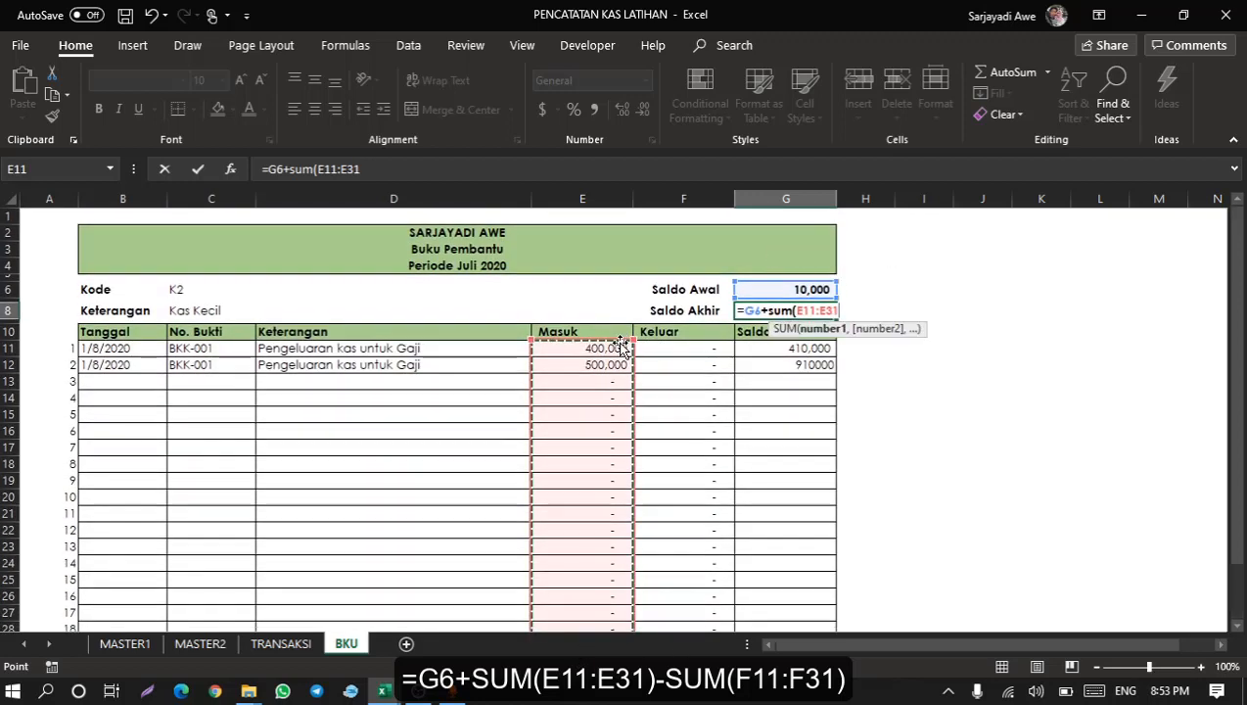
text())
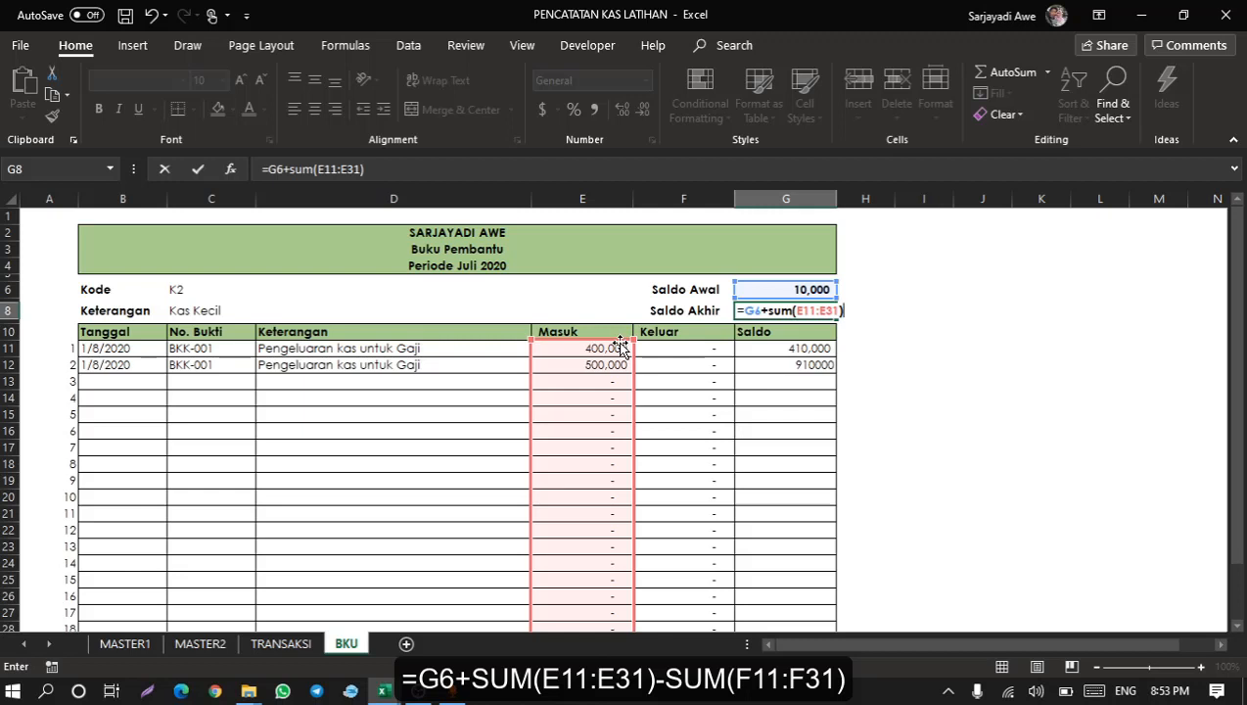
text(-sum)
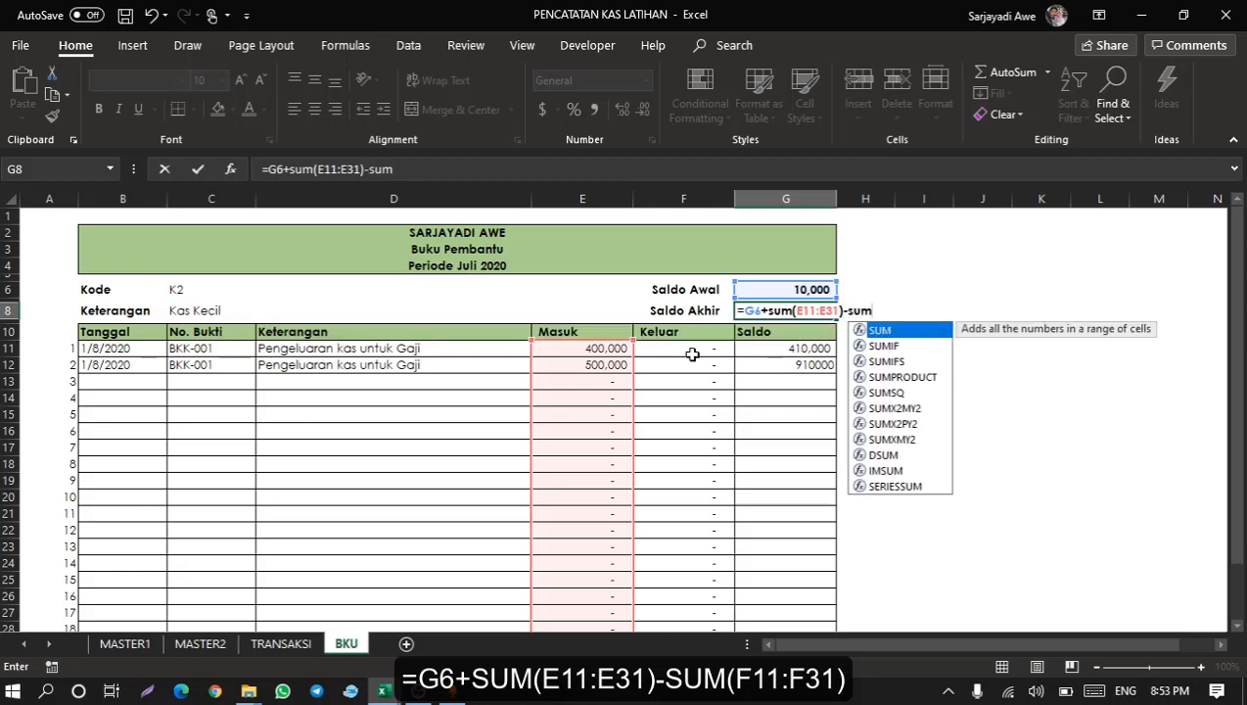
text(()
drag(705, 349, 697, 608)
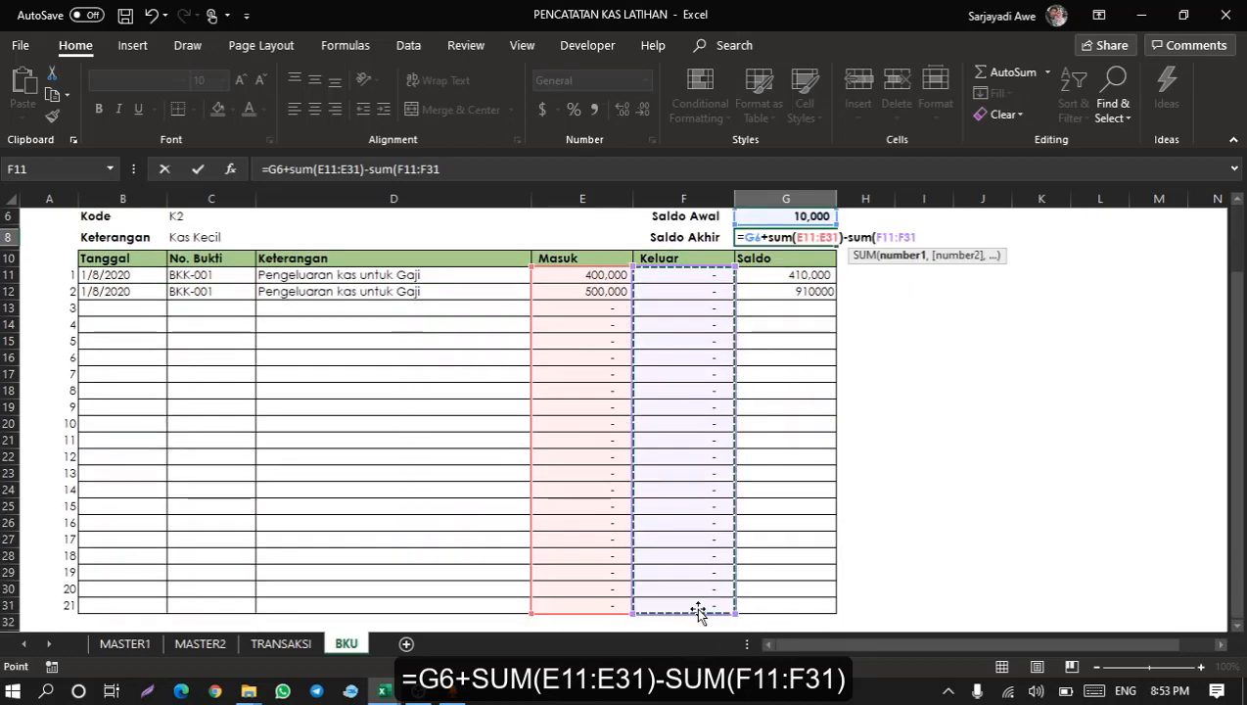
text())
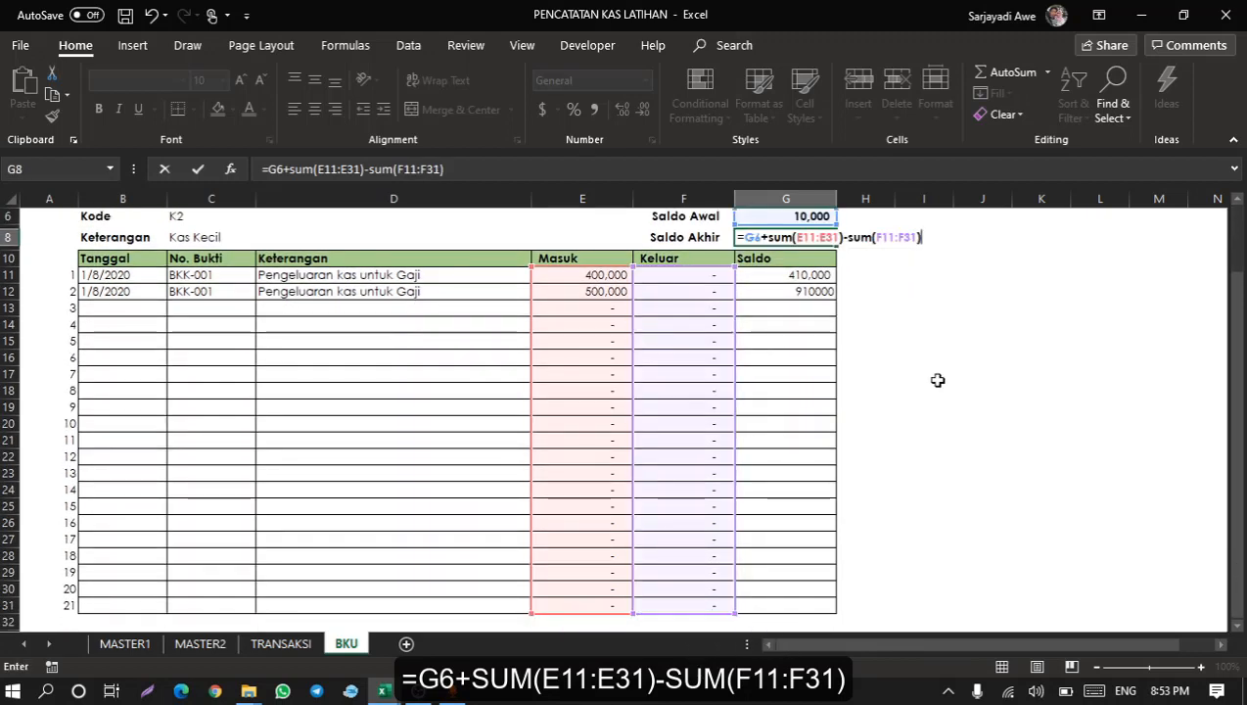
click(461, 169)
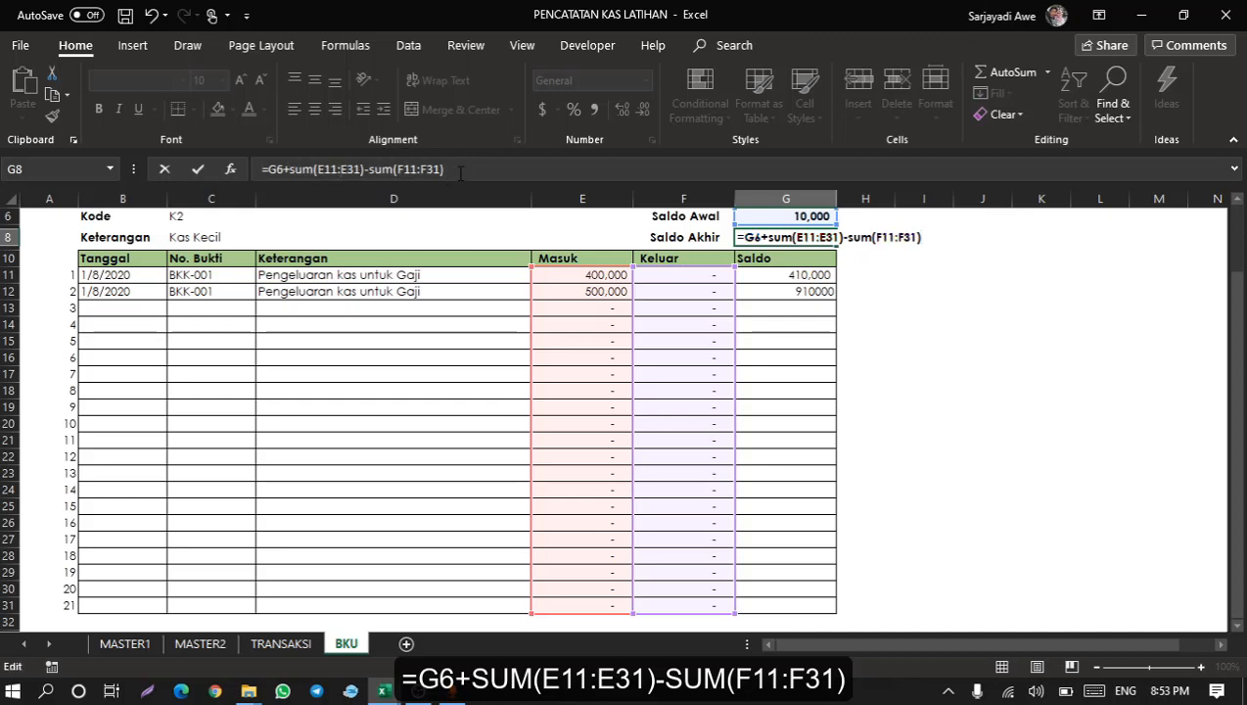
scroll(489, 317, up, 2)
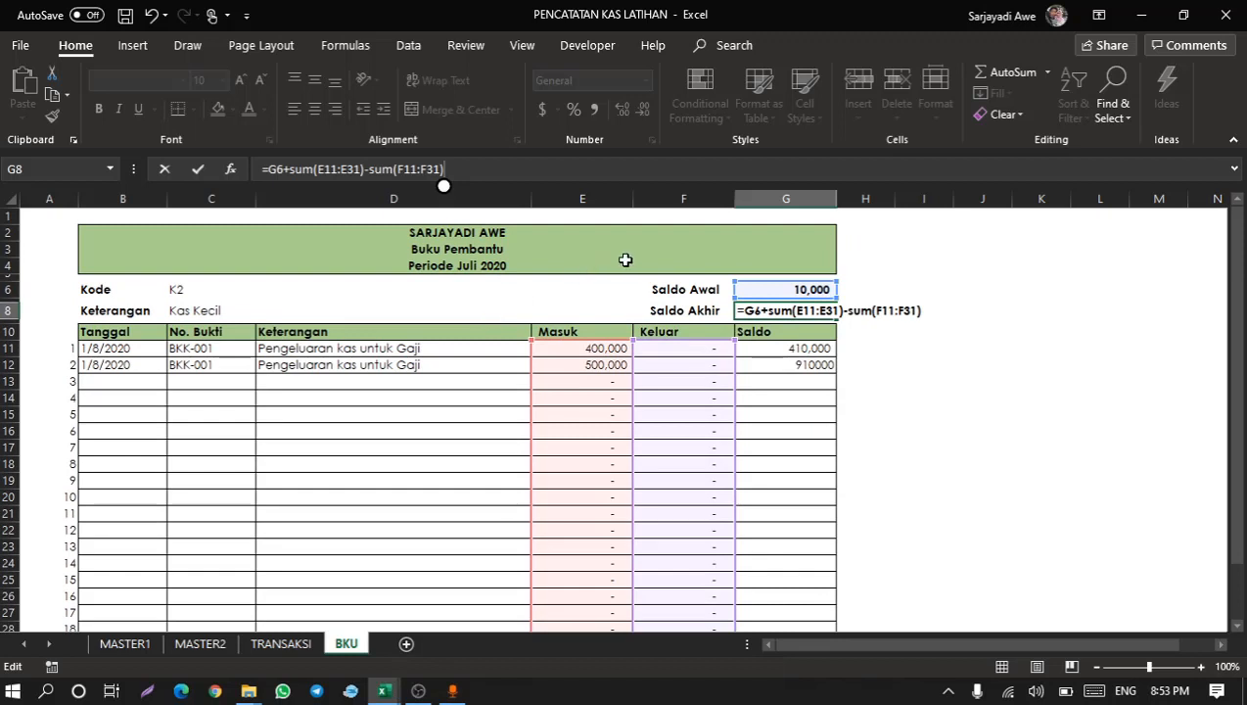
key(Return)
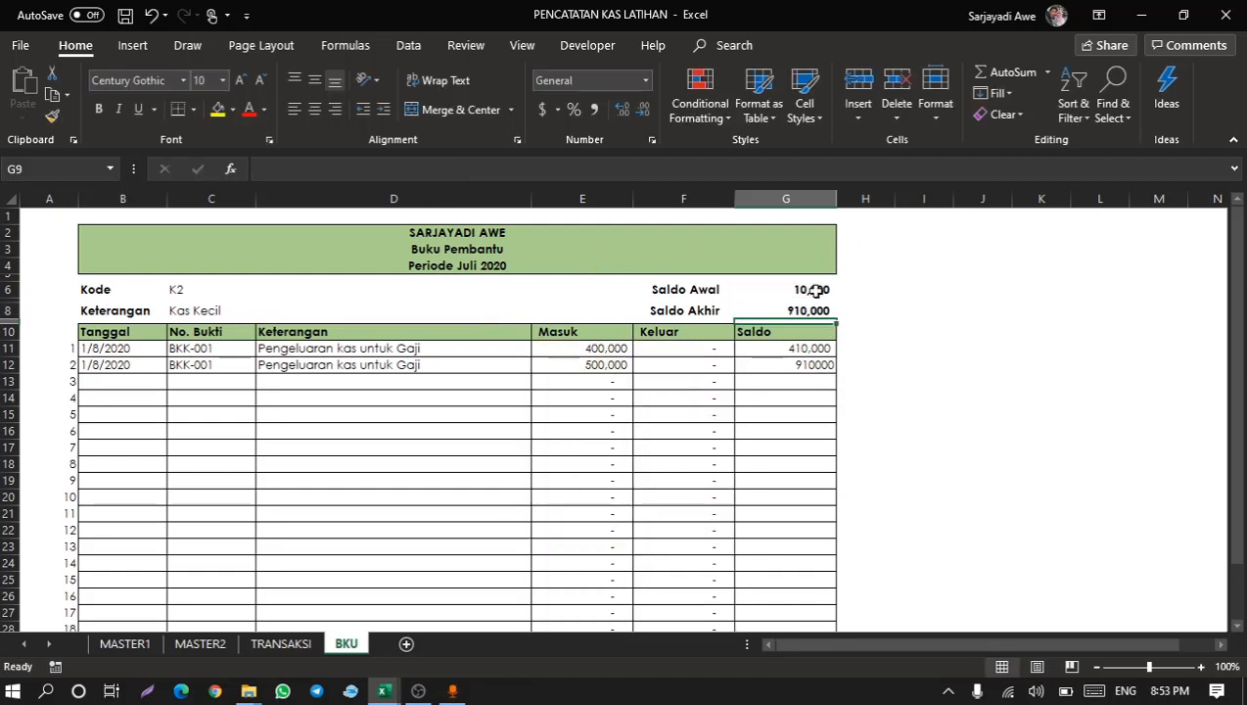
Format the Saldo cells G12 to G31 with comma style and no decimal places.
click(821, 367)
drag(827, 362, 825, 358)
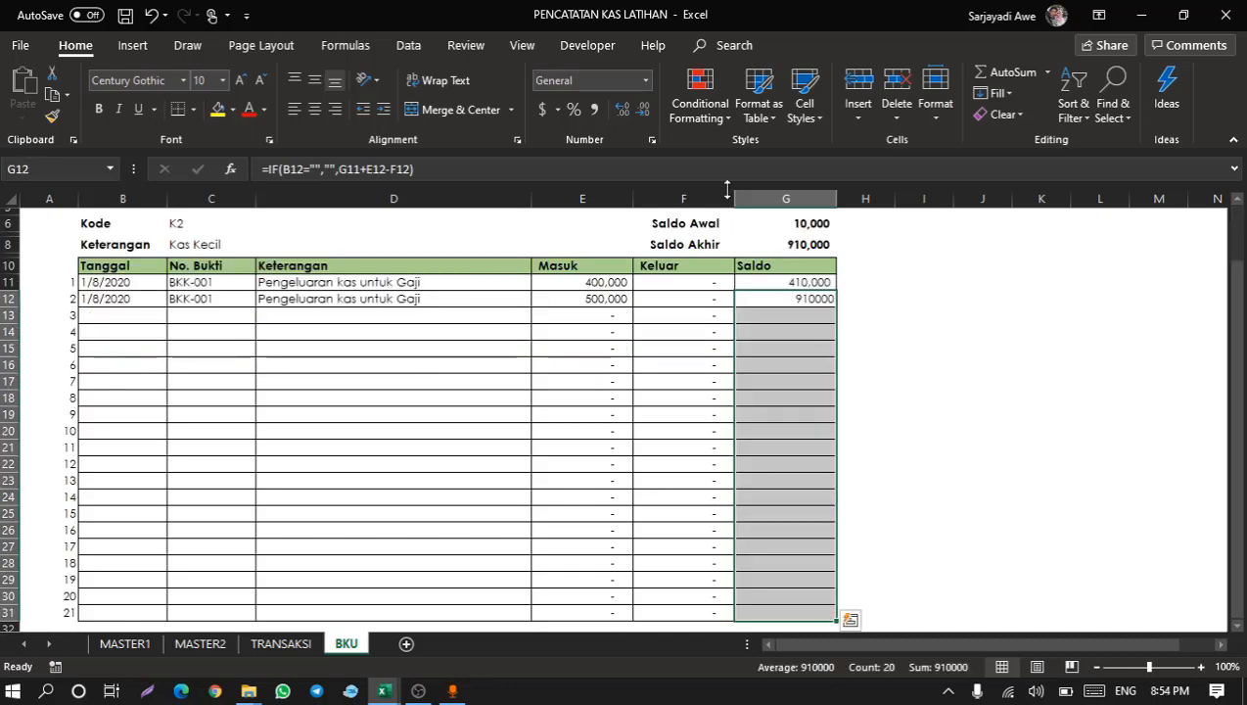
click(592, 109)
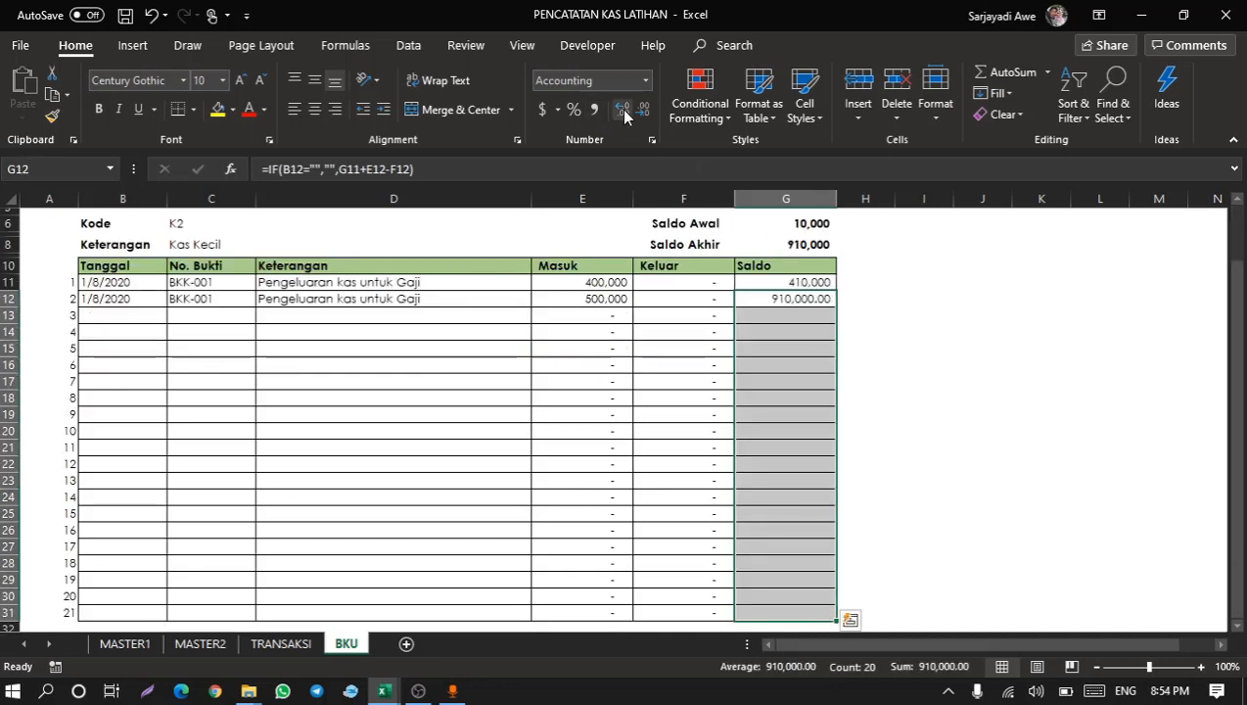
click(644, 113)
click(644, 113)
click(741, 334)
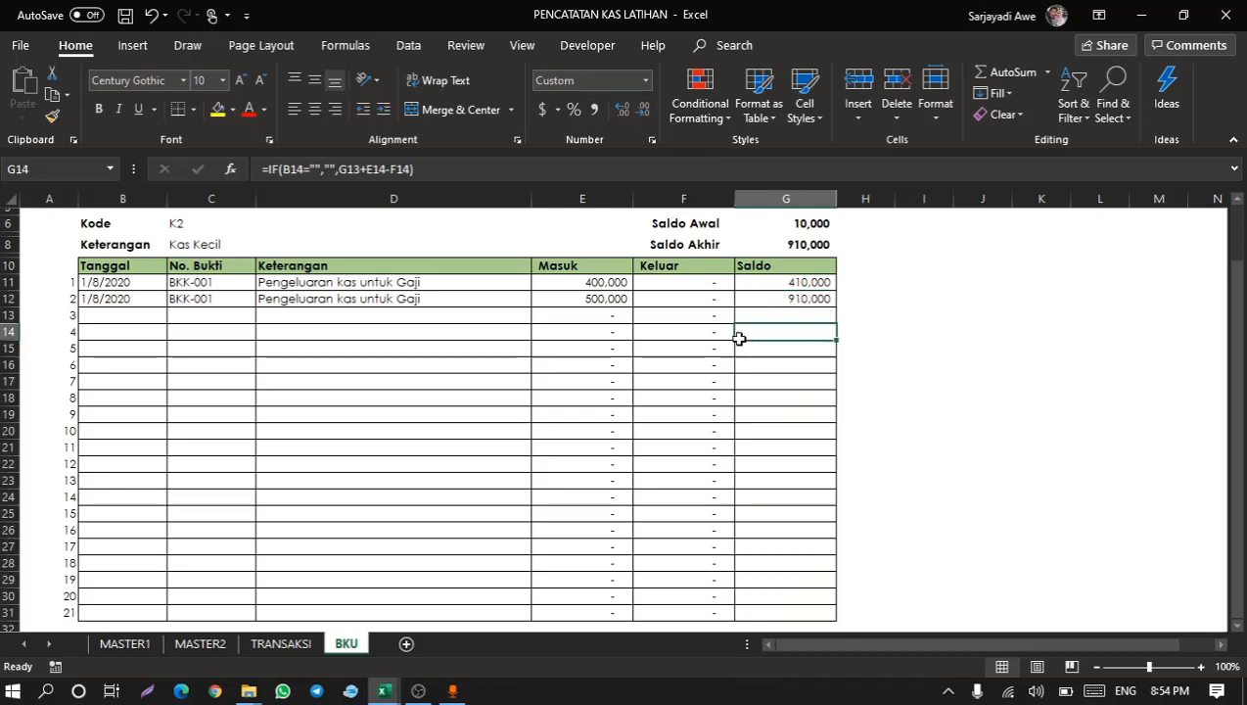
Review the Saldo cells, the No. Bukti lookup formula and the Kode dropdown options.
click(809, 225)
click(804, 297)
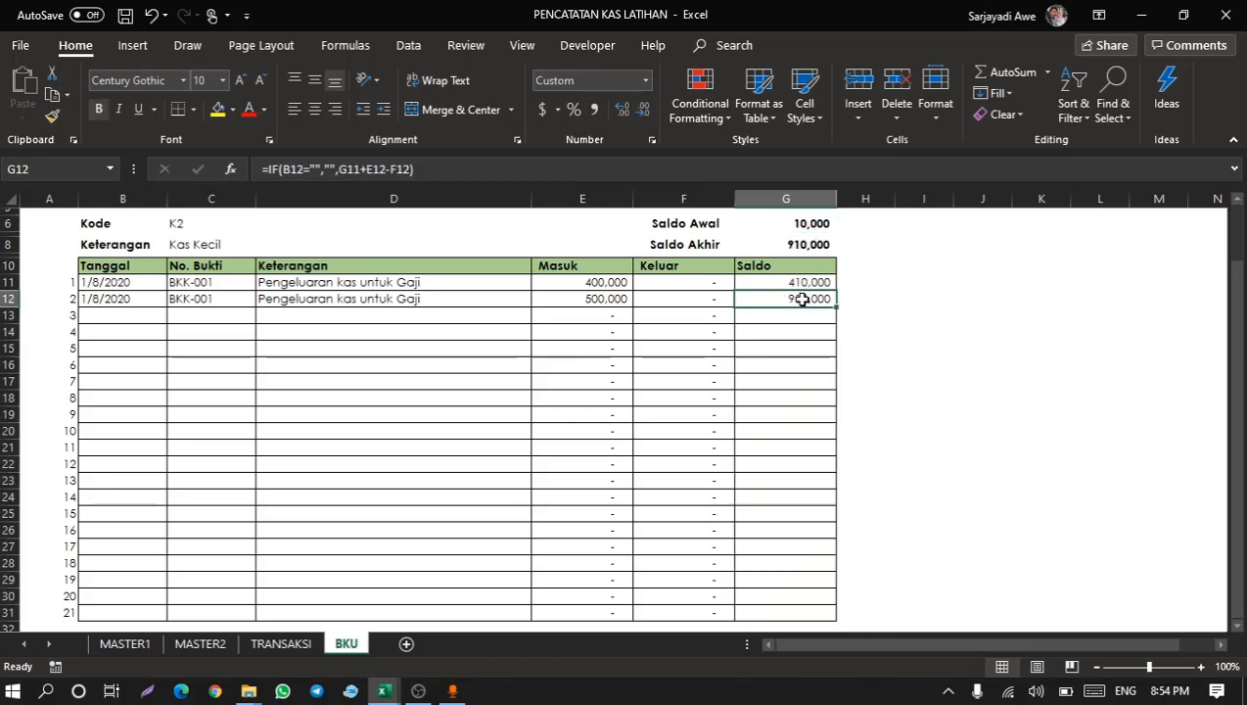
scroll(778, 476, up, 1)
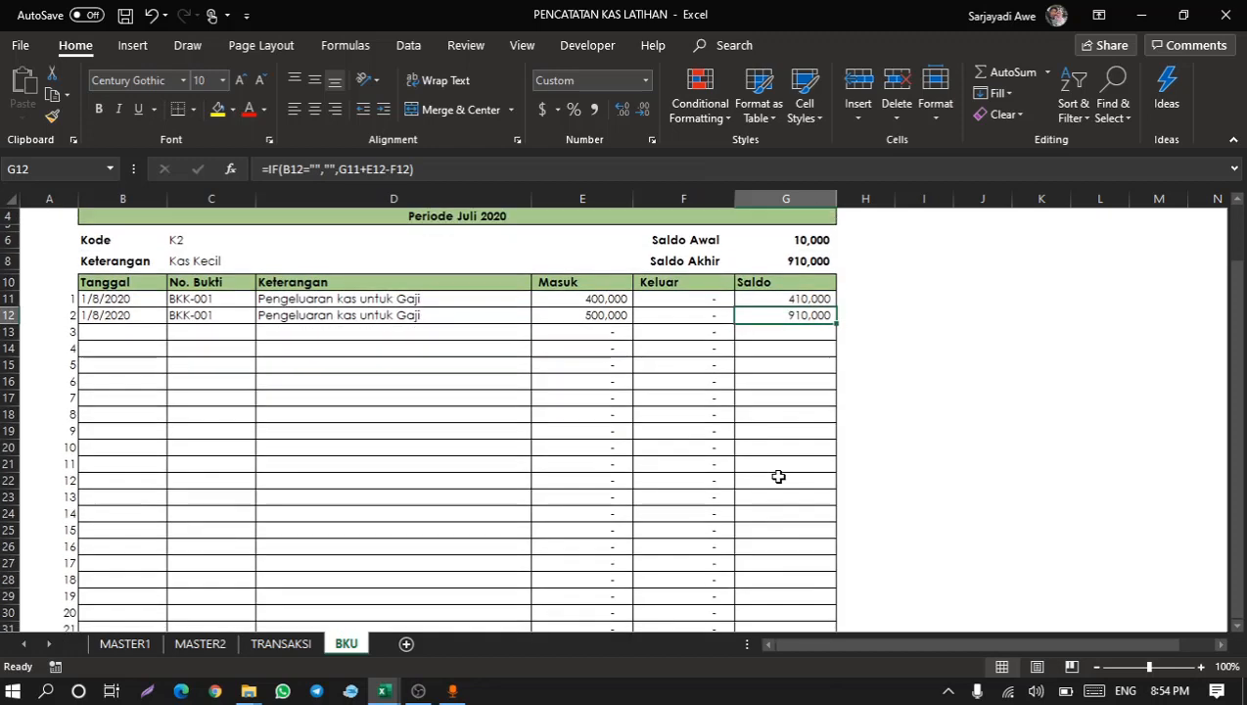
scroll(778, 476, up, 1)
click(233, 344)
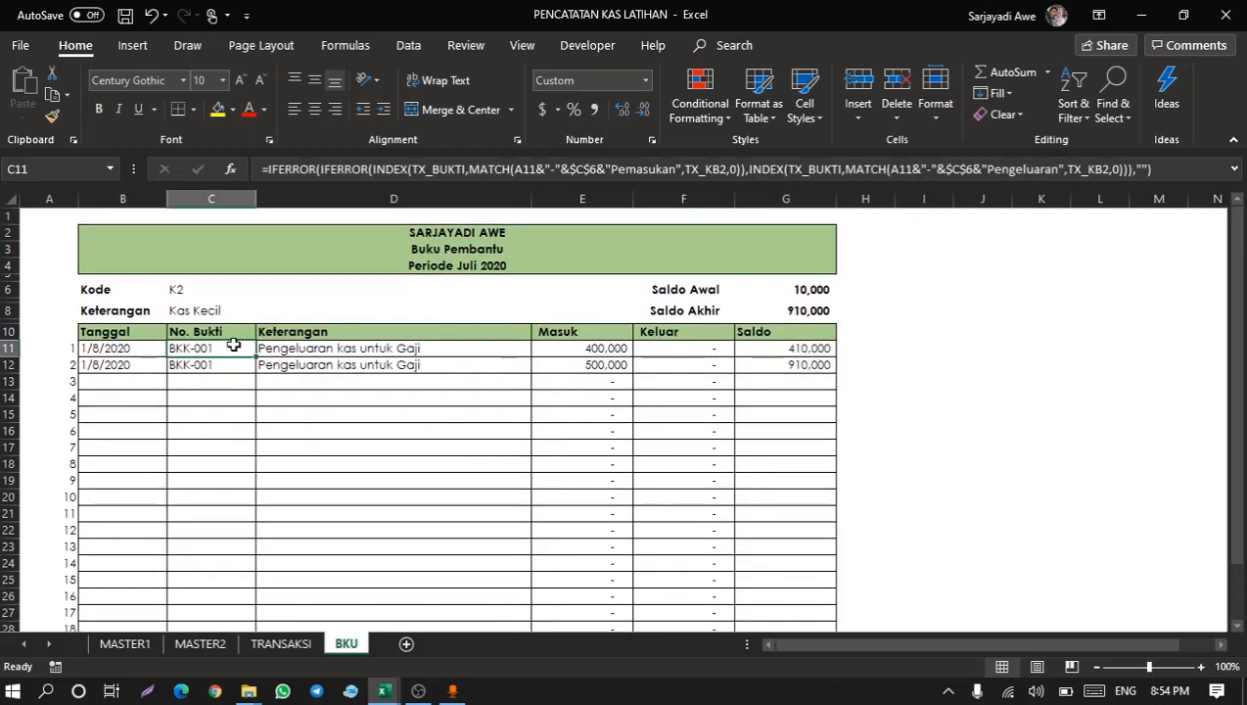
click(200, 286)
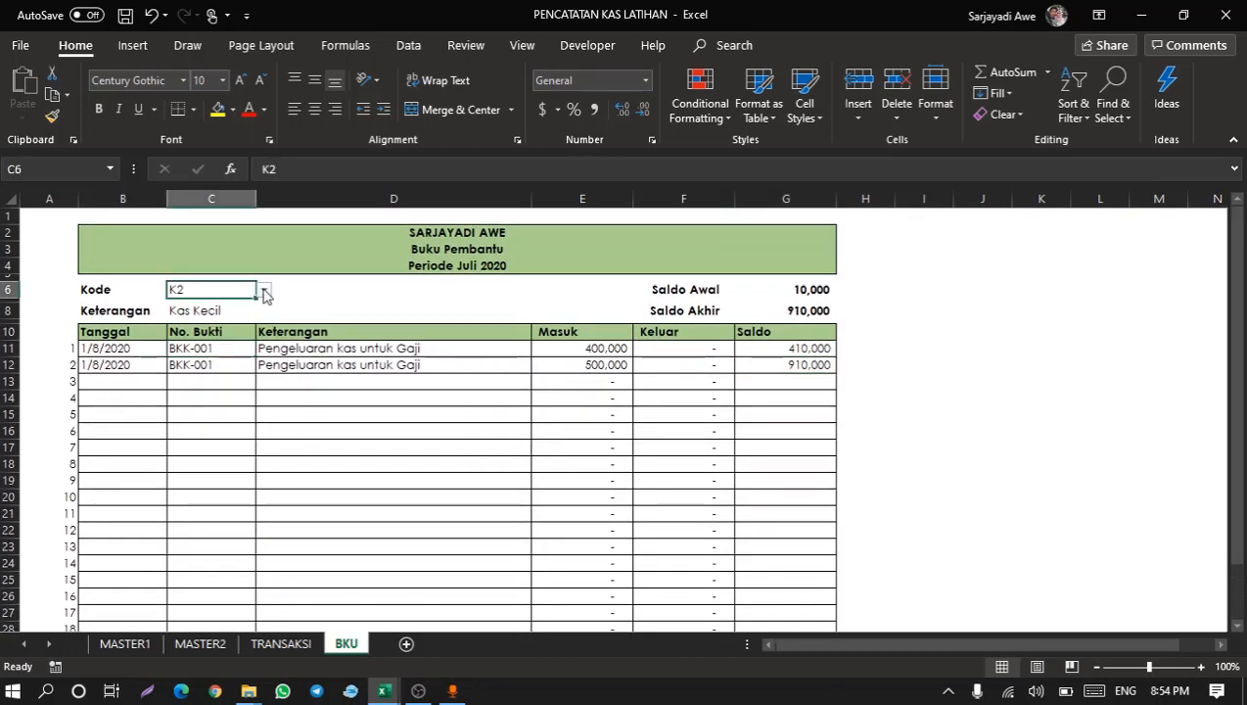
click(263, 292)
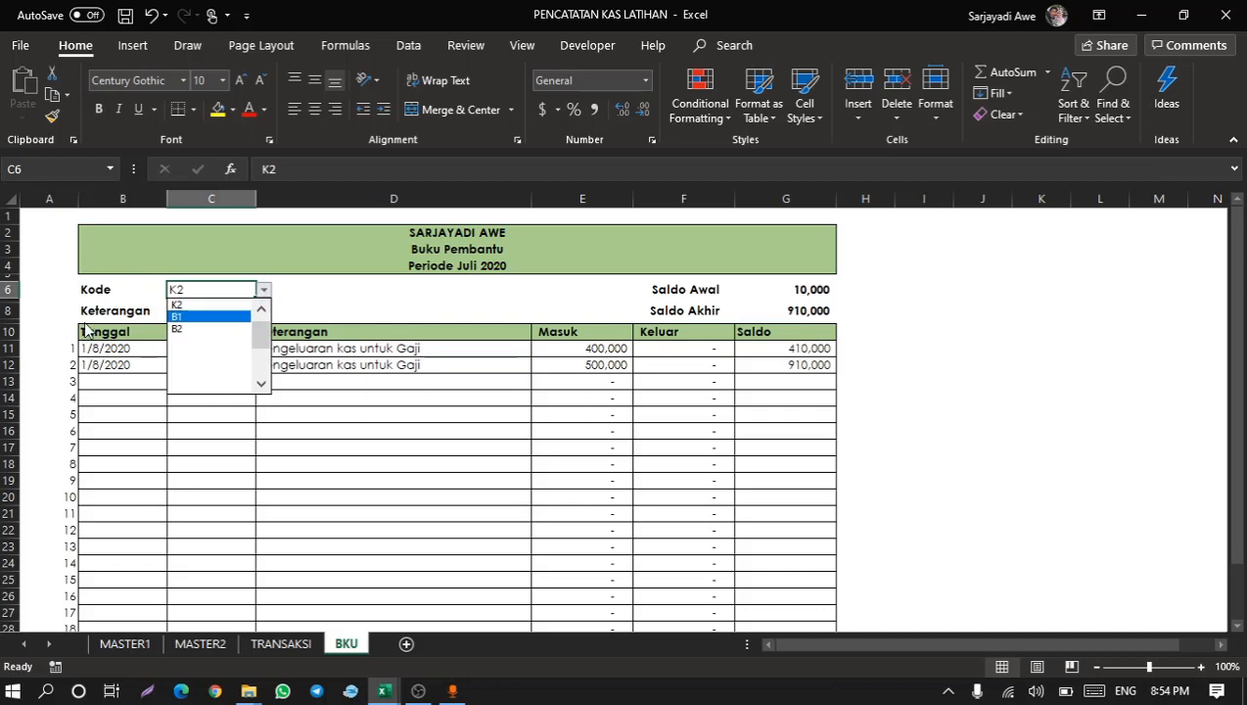
click(67, 344)
Set column A's font colour to white to hide the row index numbers, then check the ledger rows.
click(49, 199)
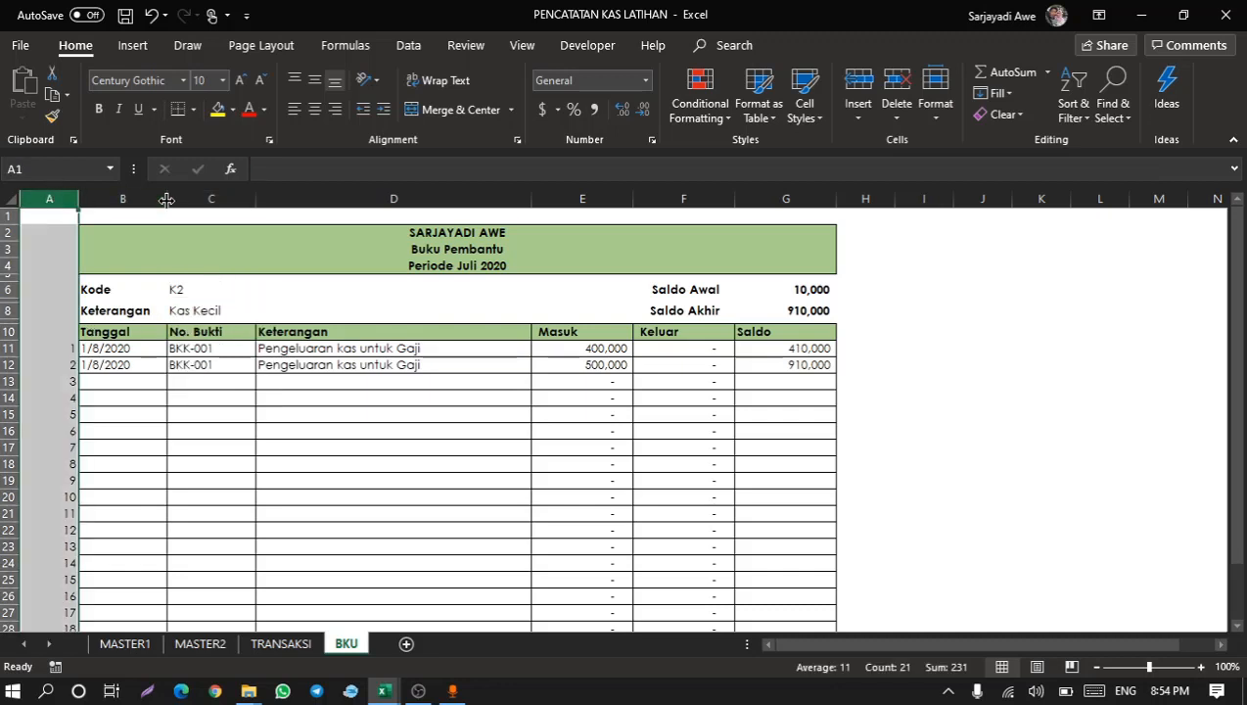
click(264, 109)
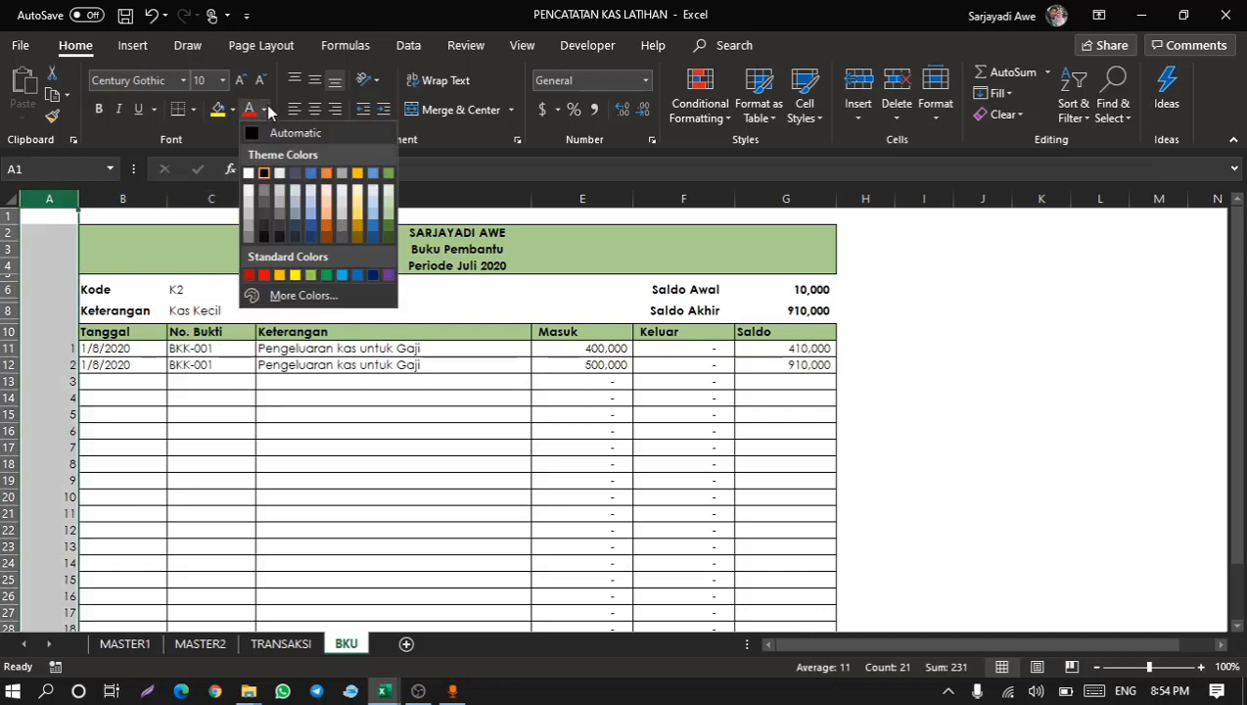
click(251, 173)
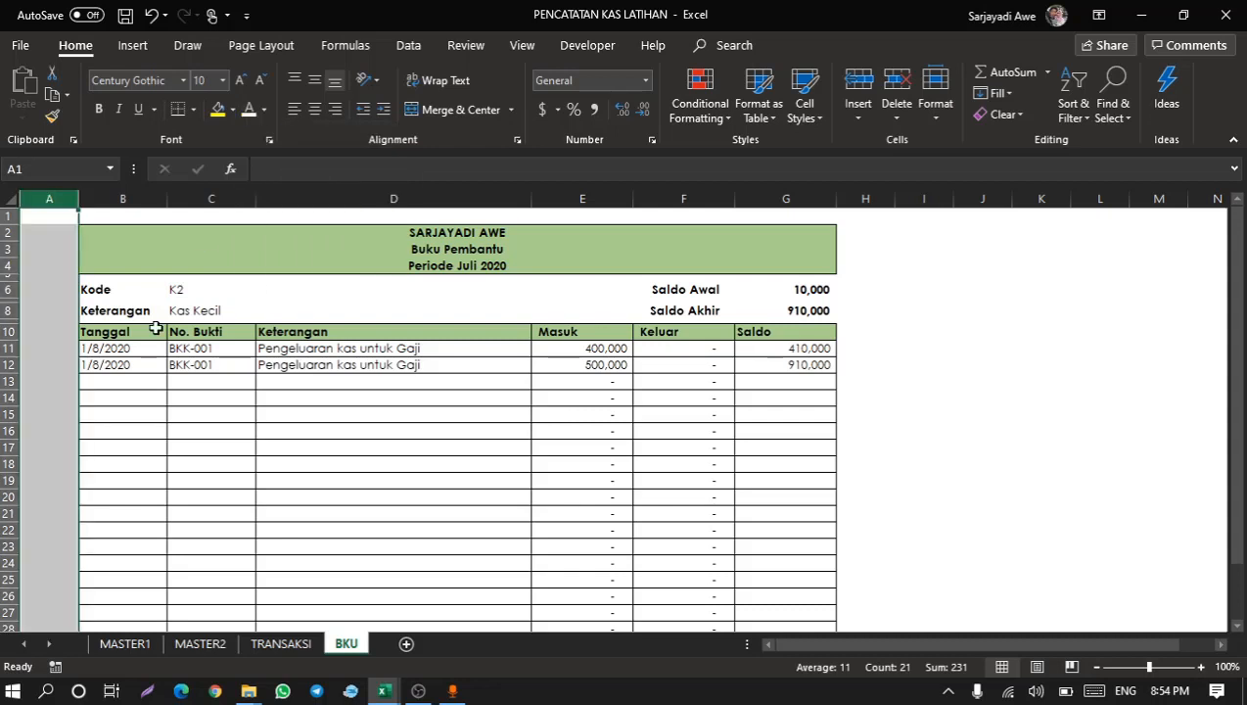
click(155, 331)
click(209, 369)
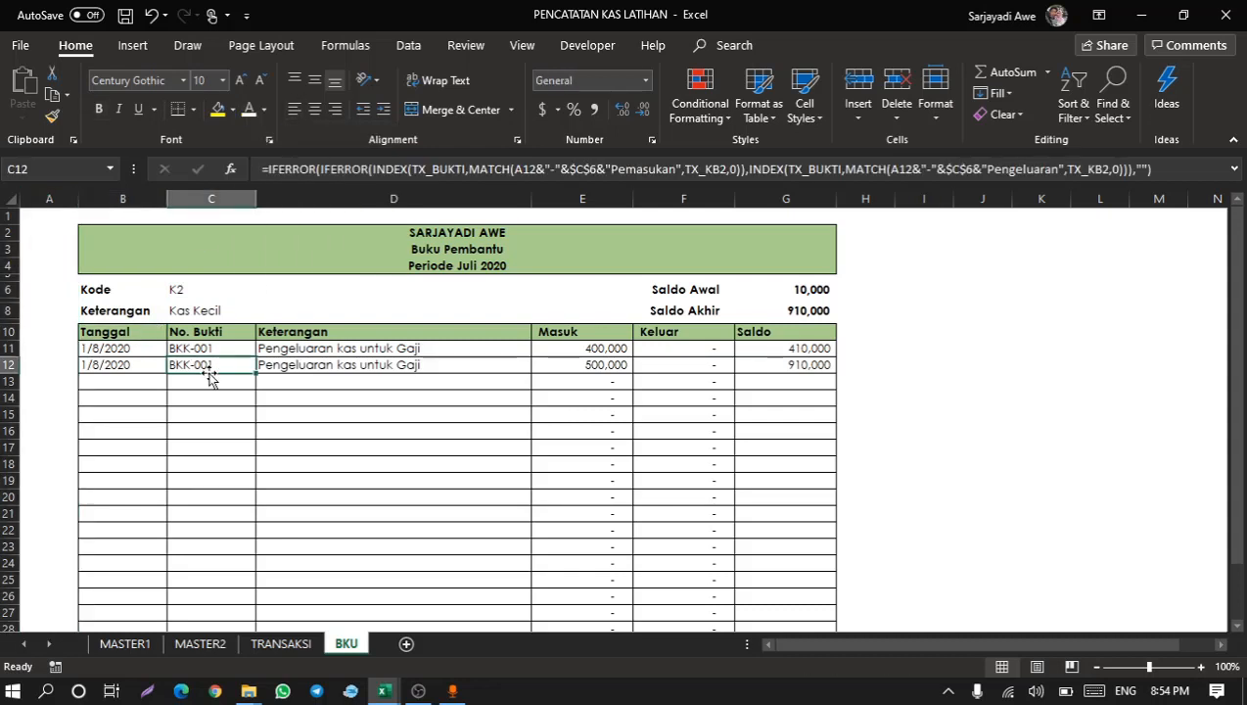
key(Right)
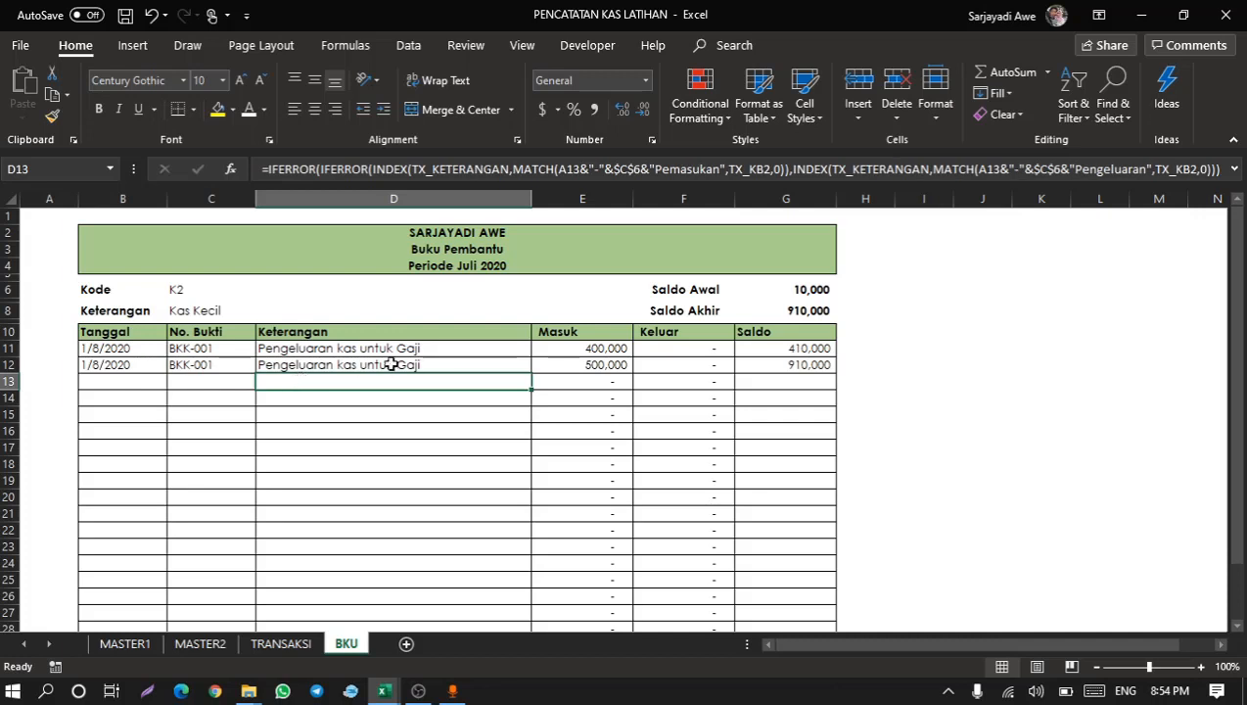
click(32, 446)
drag(45, 445, 752, 443)
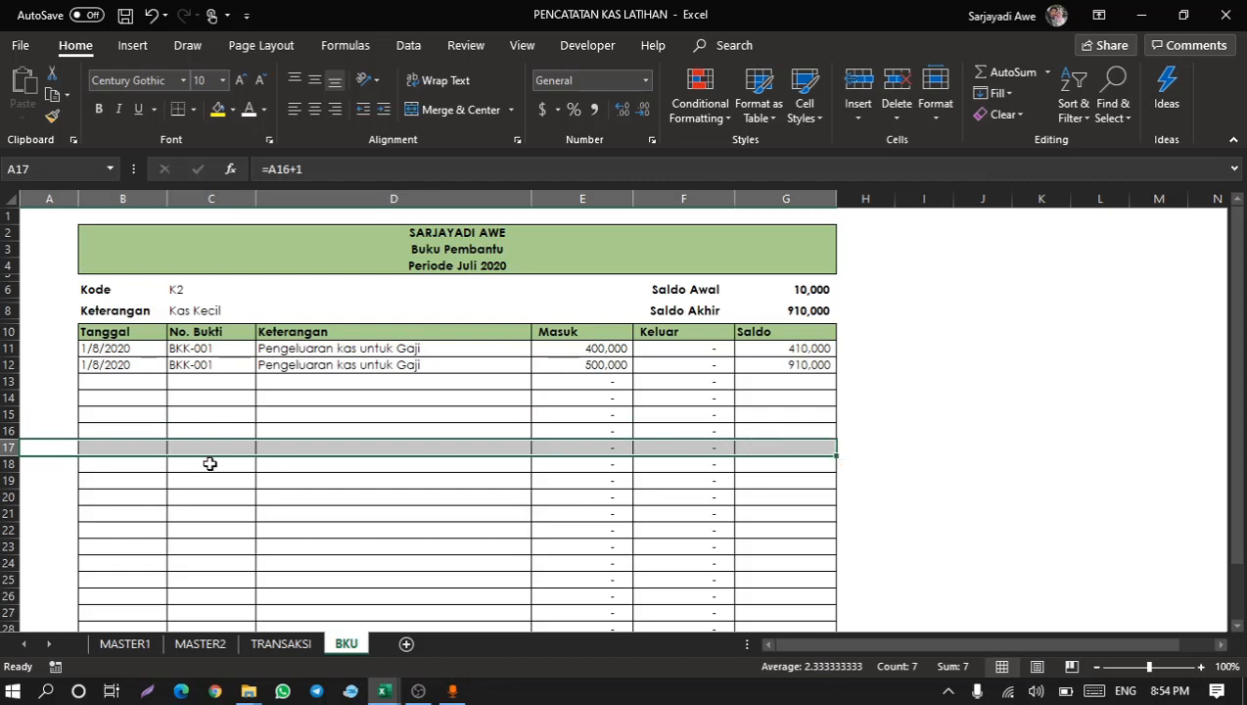
click(107, 421)
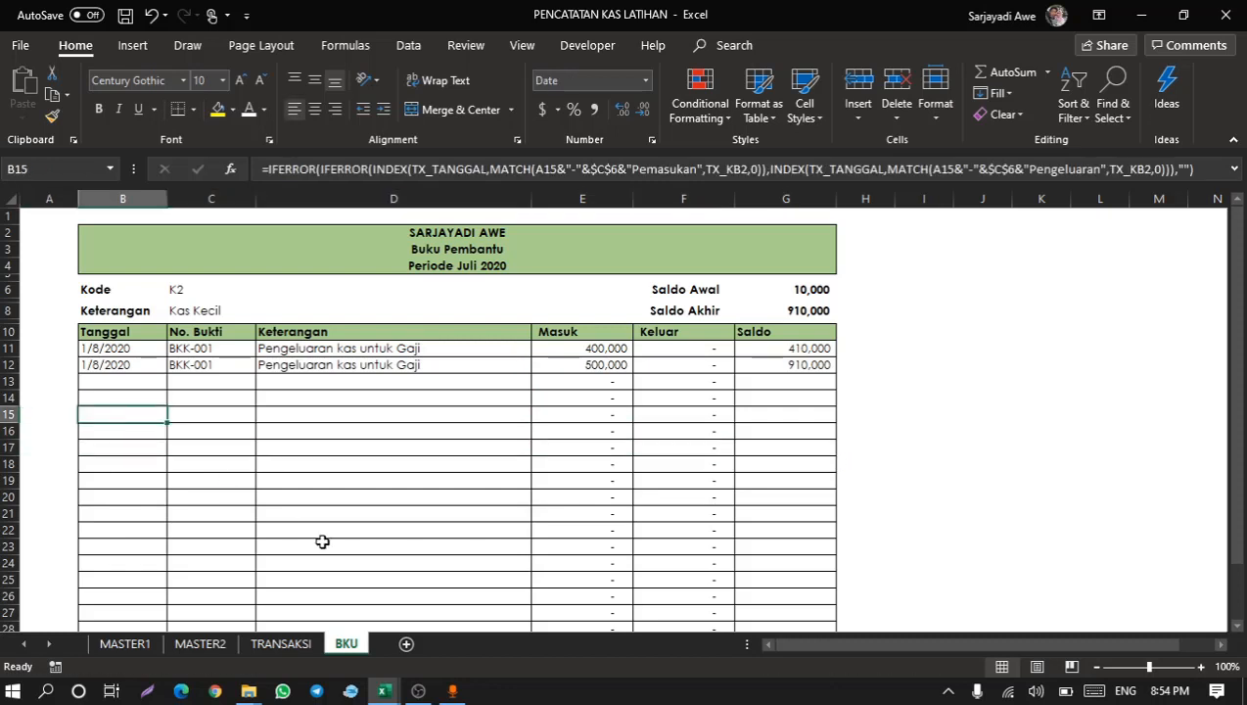
Add a new worksheet and rename it MENU.
click(406, 644)
double_click(398, 643)
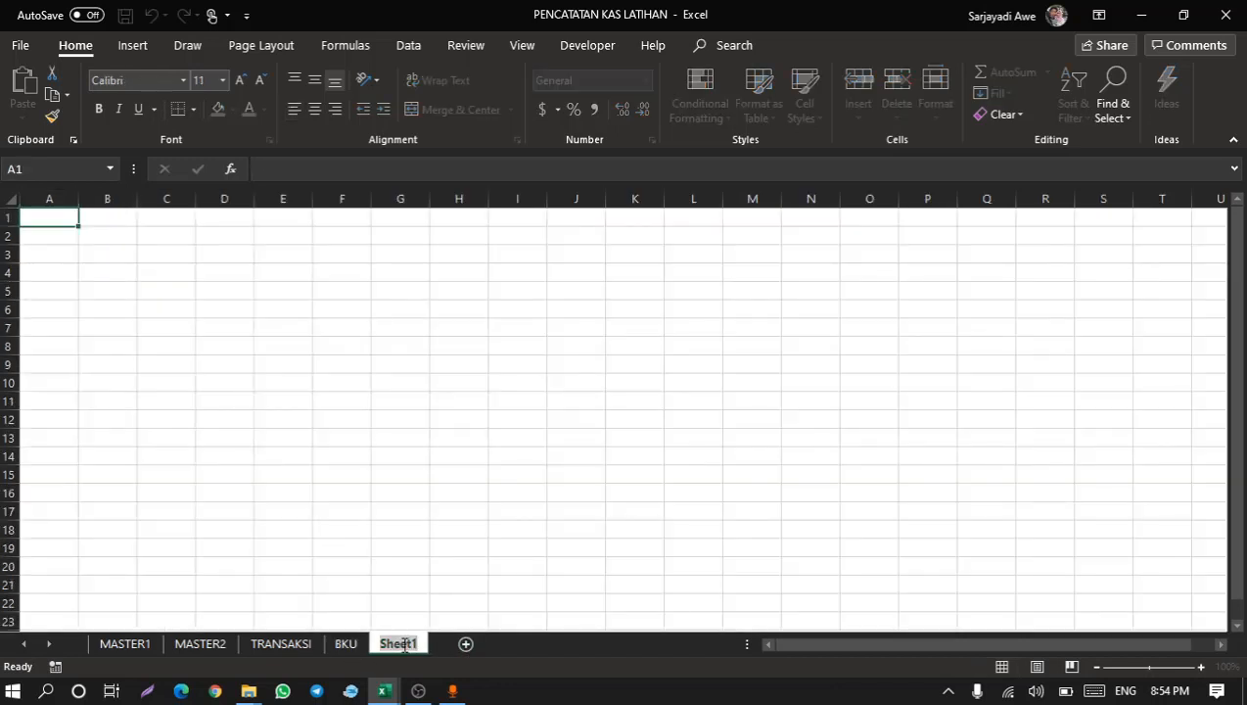
text(MENU)
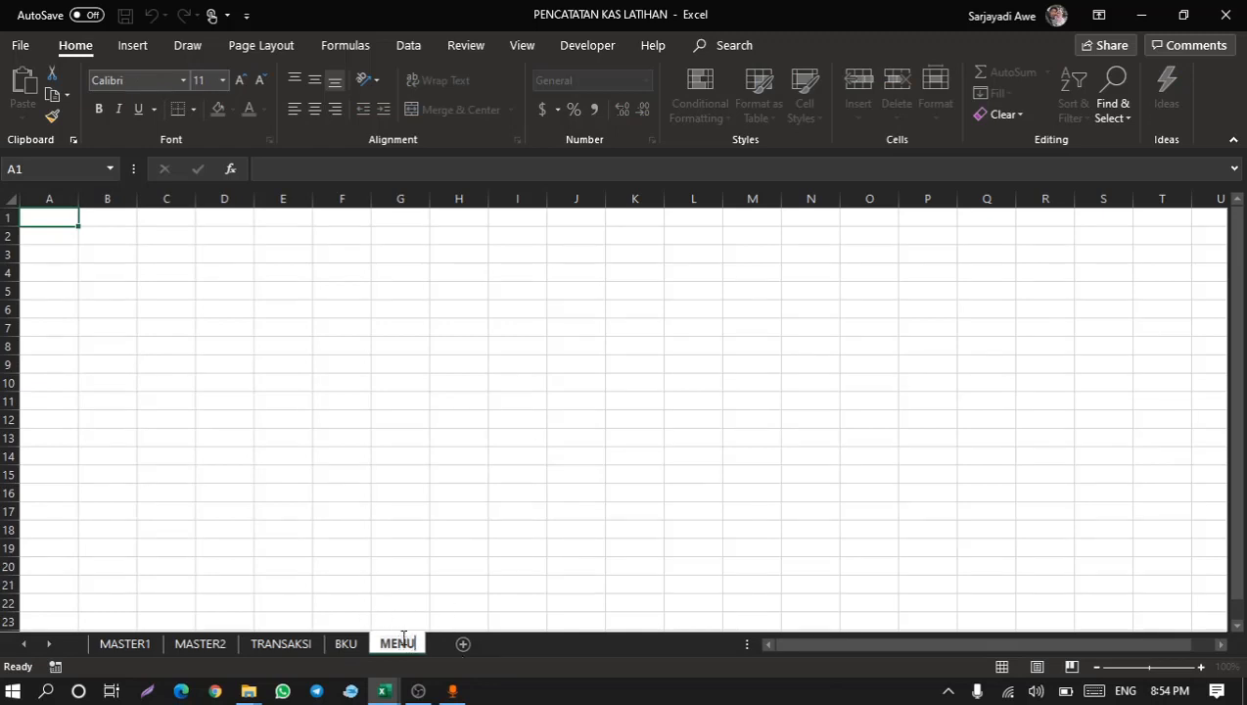
click(418, 544)
click(220, 382)
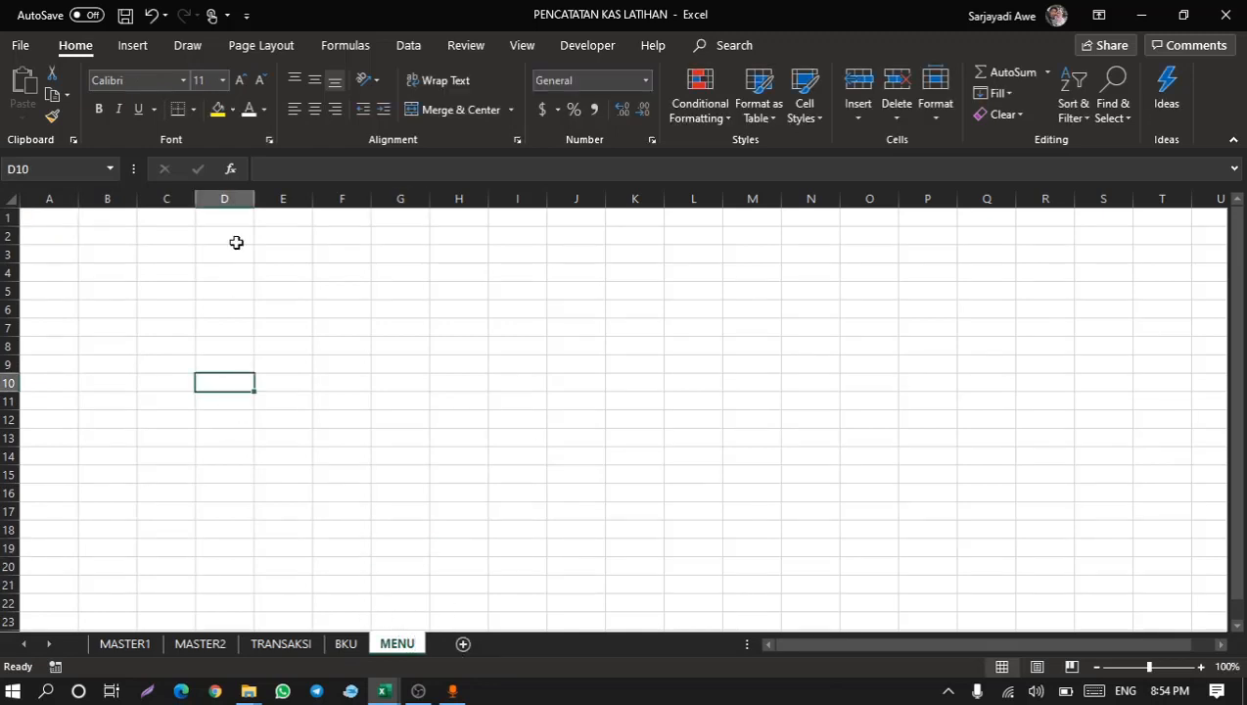
Switch to the KAS workbook to view its MENU sheet buttons as a reference, then return.
key(alt+Tab)
key(alt+Tab)
key(alt+Tab)
key(Tab)
key(alt+Tab)
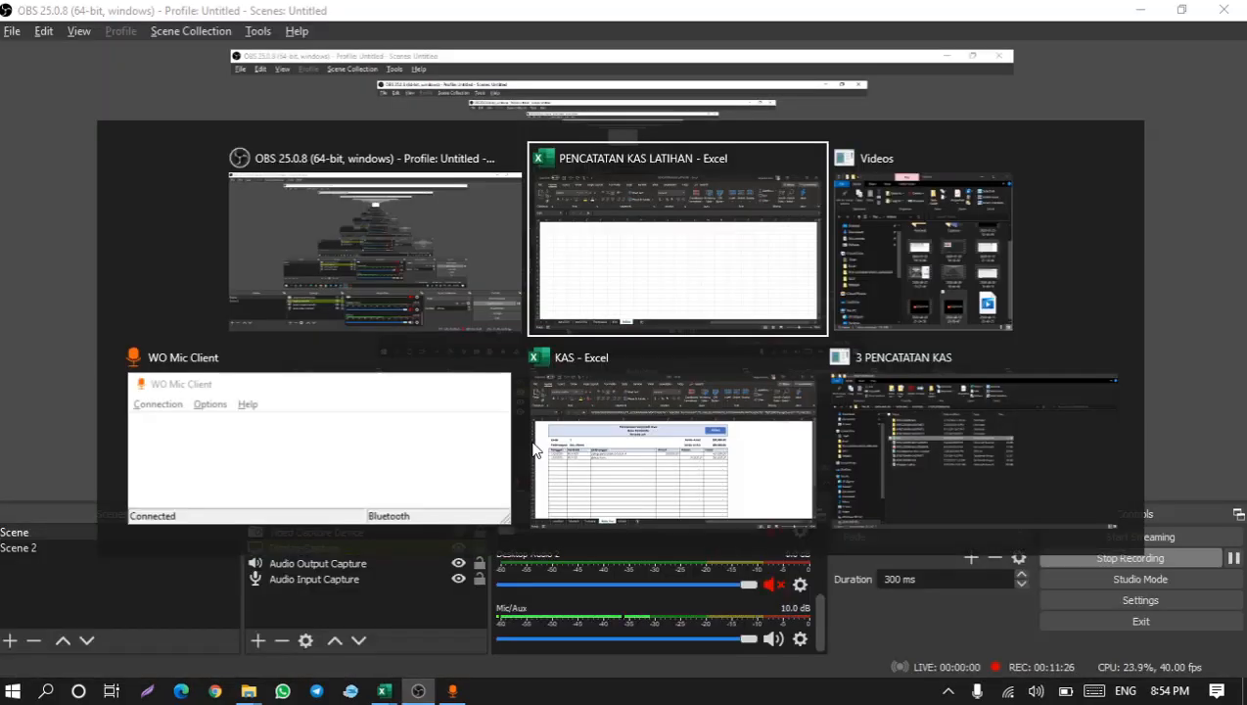
key(alt+Tab)
key(Tab)
key(Tab)
key(Tab)
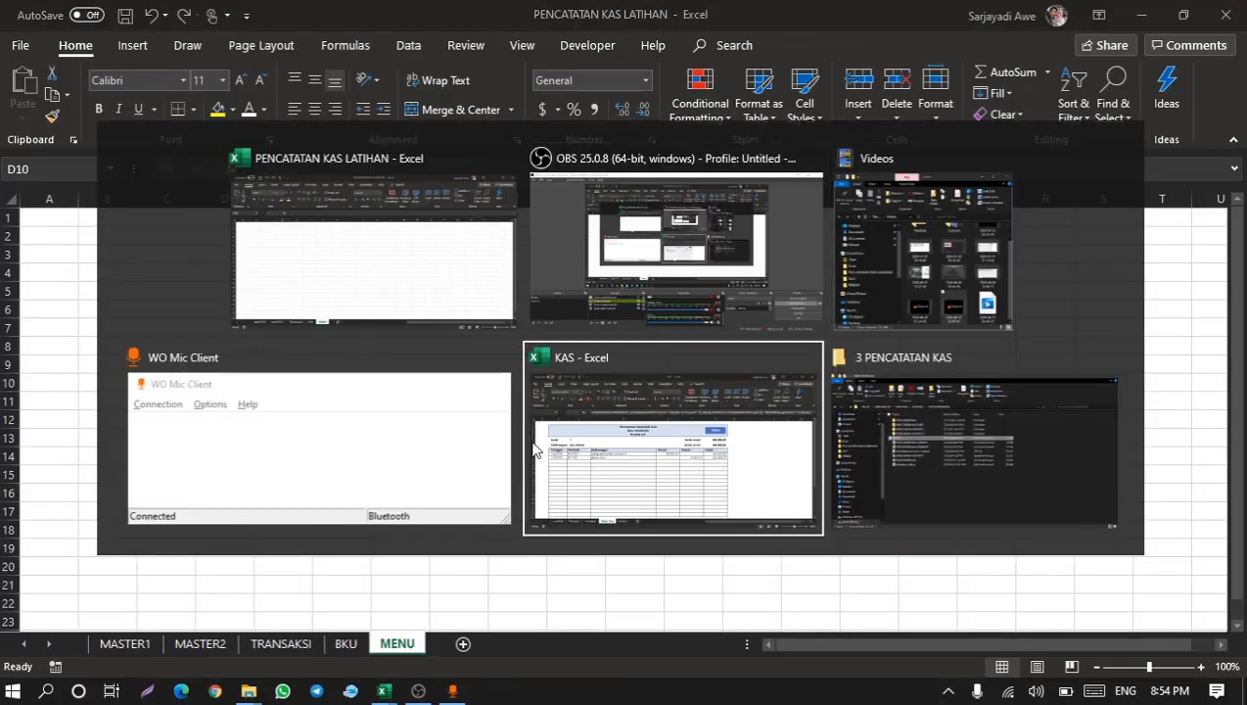
click(793, 258)
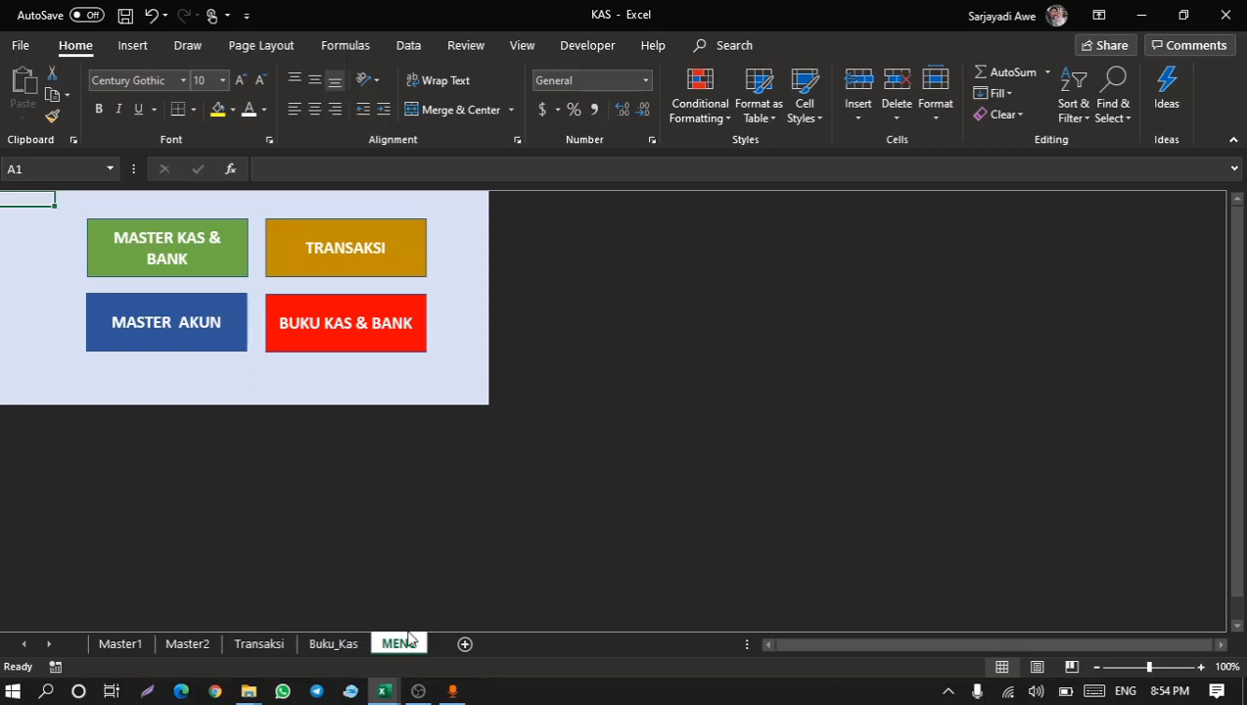
mouse_move(384, 690)
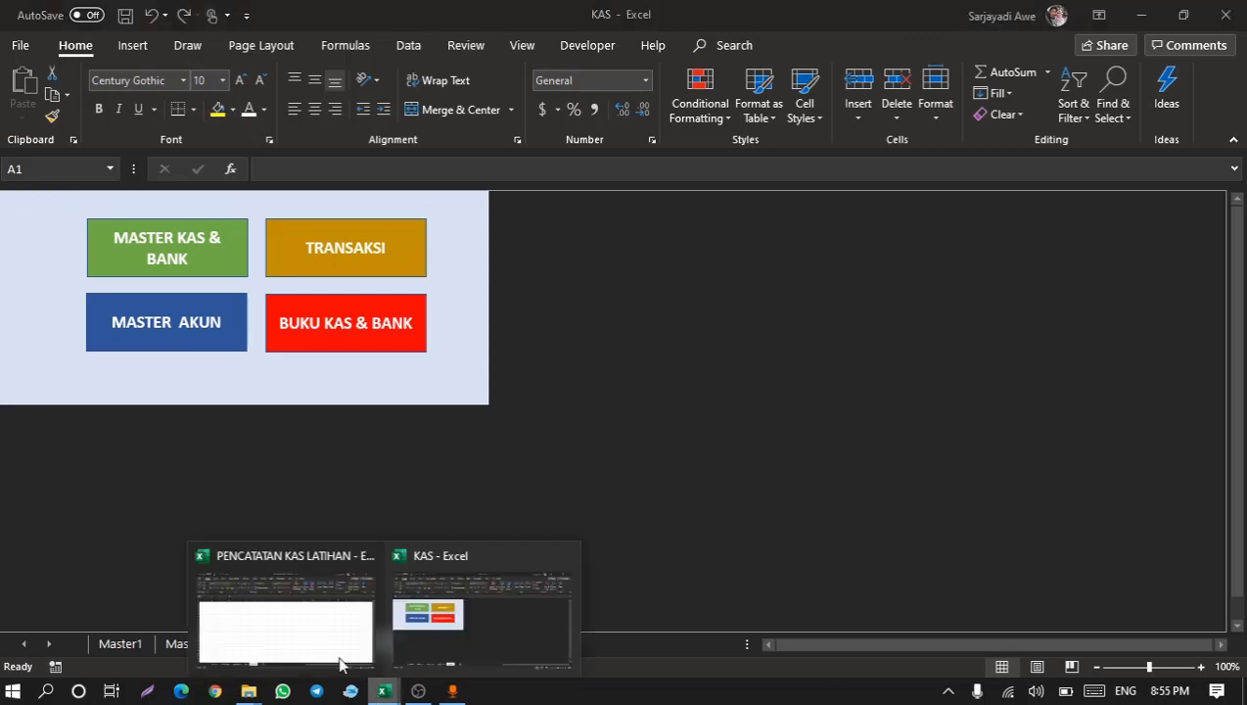
click(287, 632)
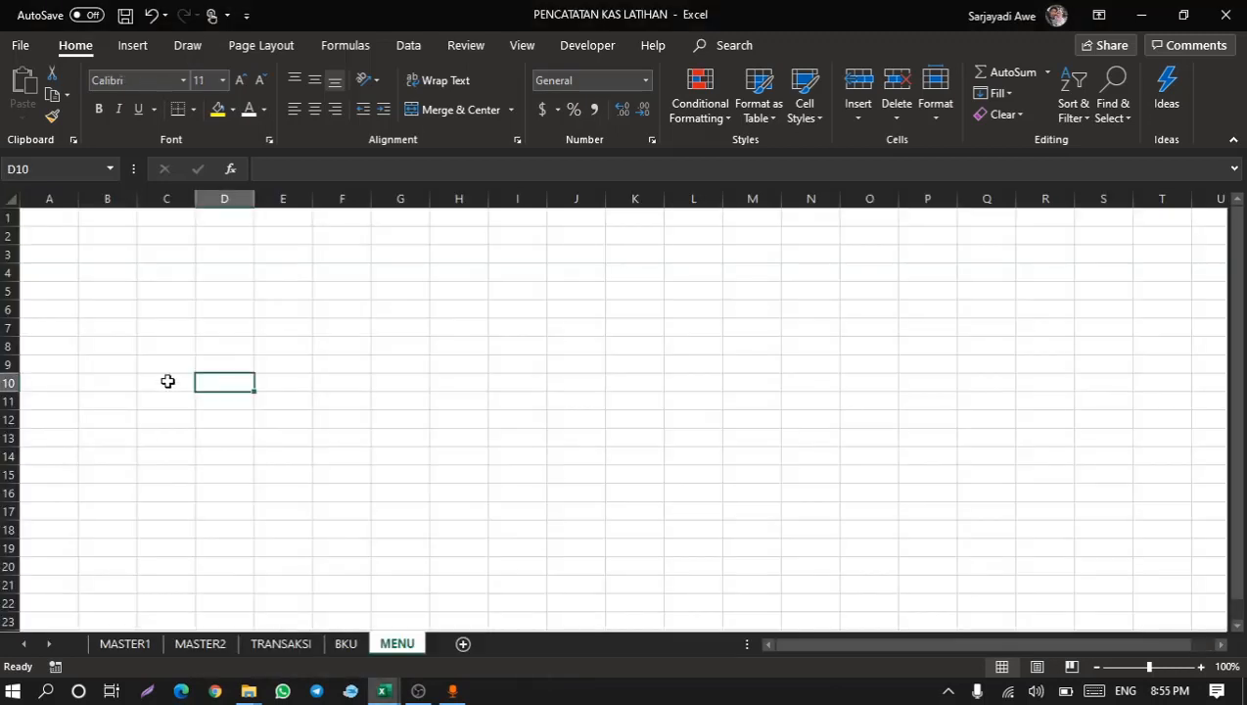
Draw a rectangle shape on the MENU sheet spanning about cells B2 to D4.
click(132, 45)
click(223, 101)
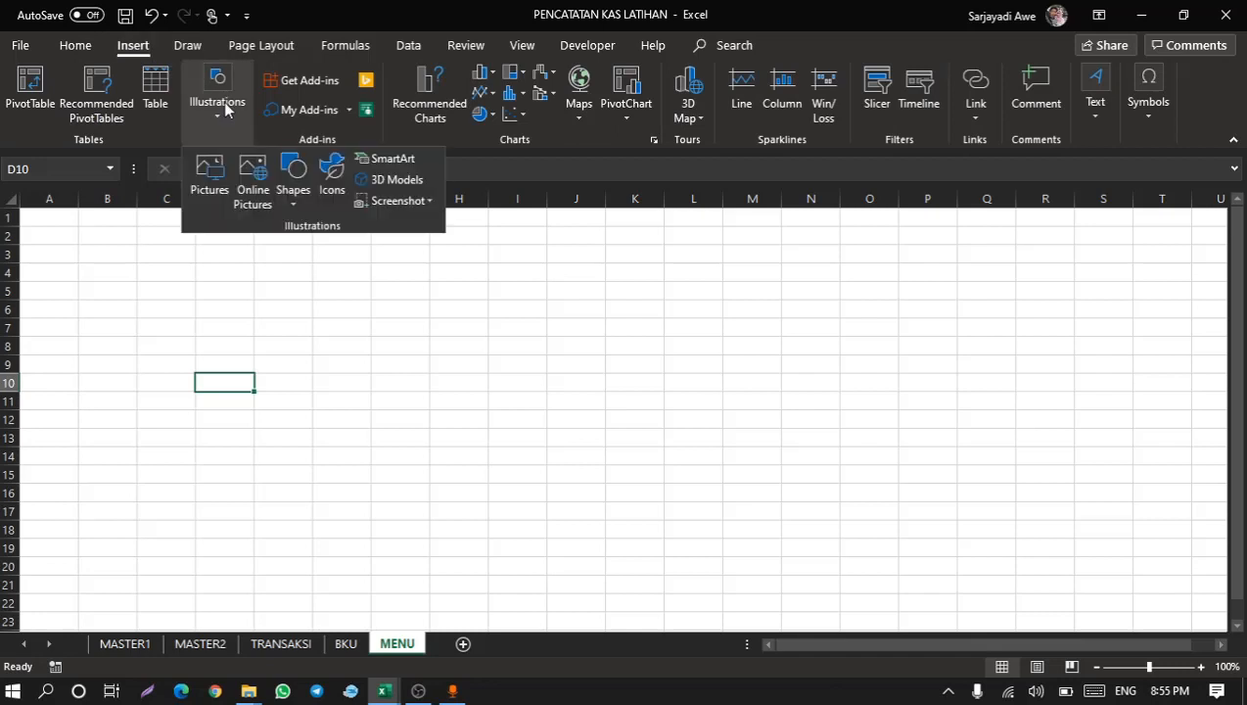
click(291, 174)
click(339, 246)
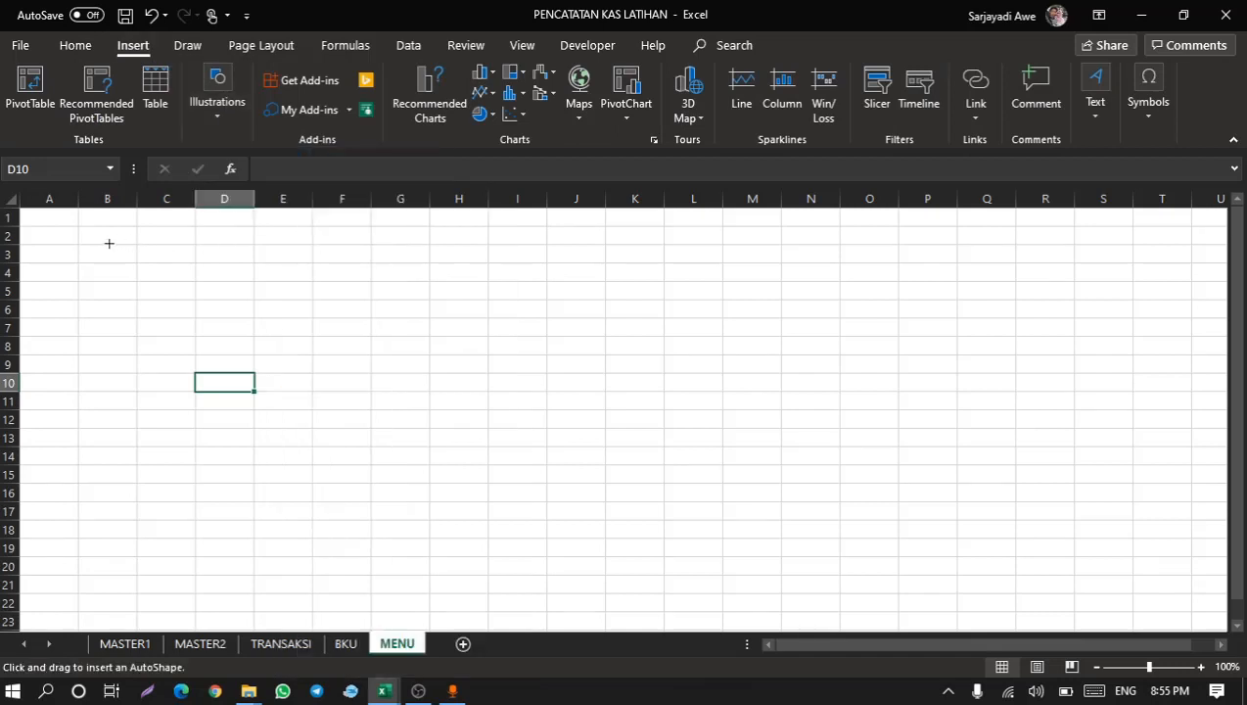
drag(76, 230, 228, 284)
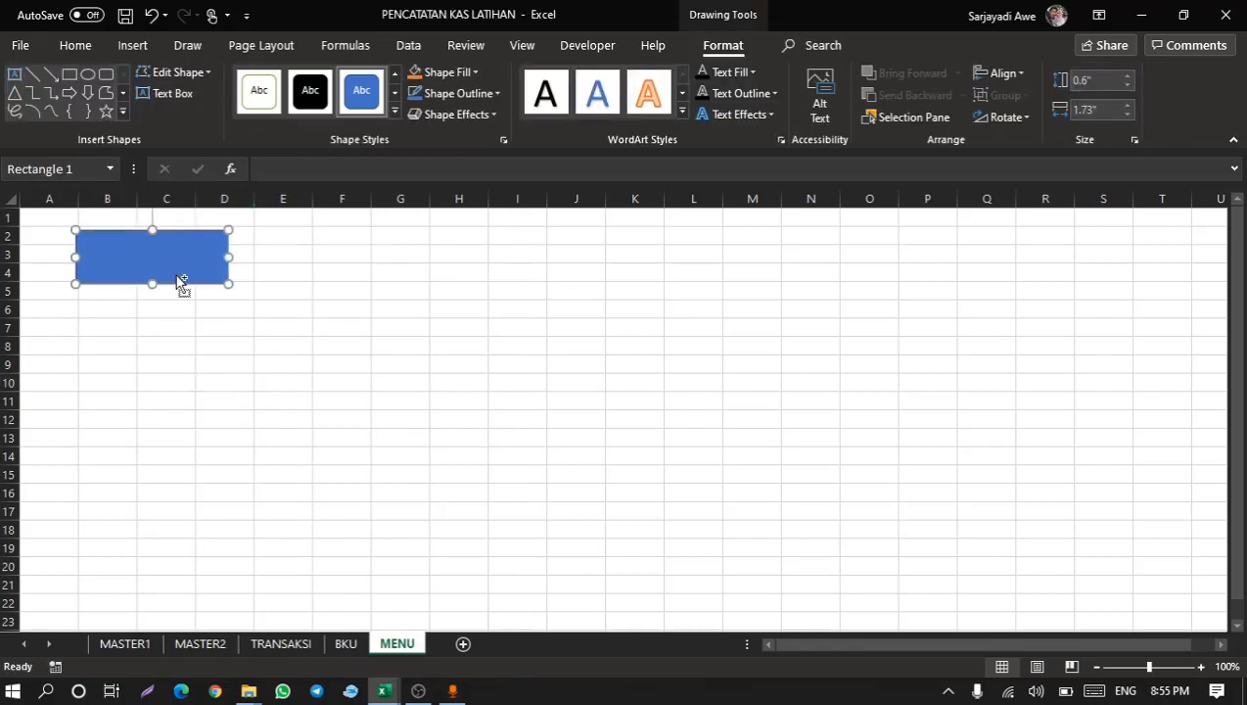
Duplicate the rectangle three times and arrange the four rectangles in a two-by-two grid.
key(ctrl+d)
key(ctrl+d)
key(ctrl+d)
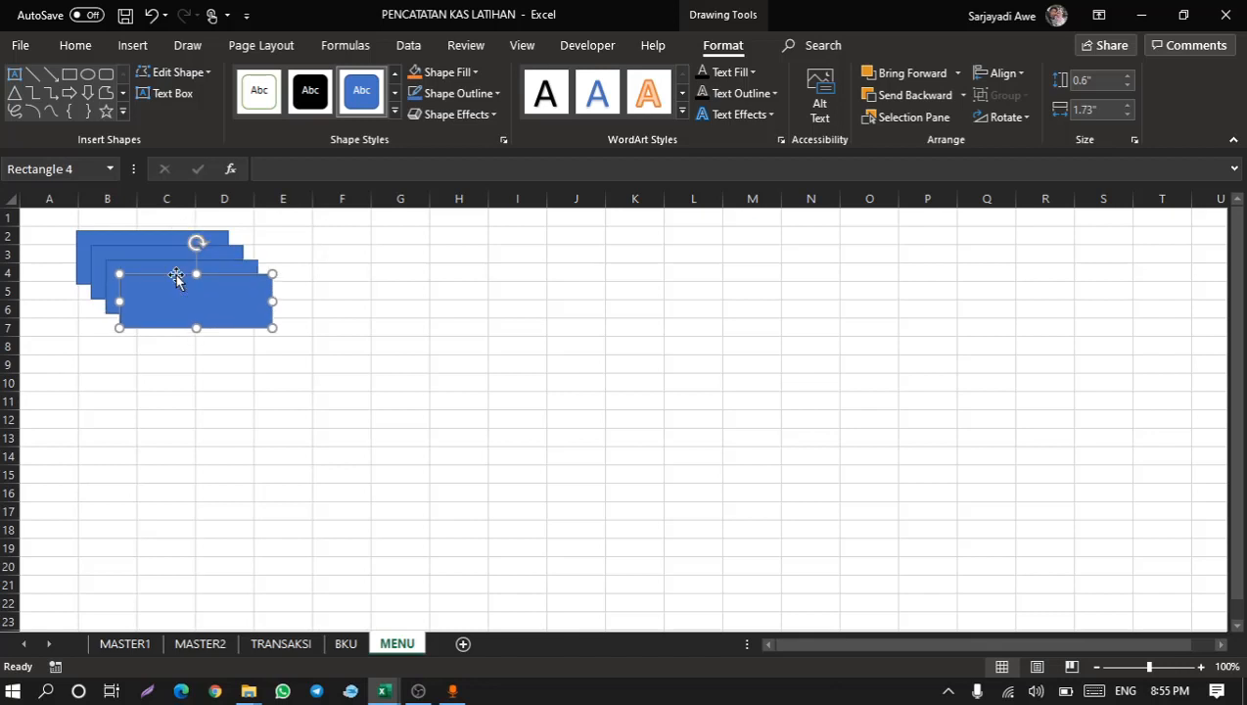
drag(192, 300, 317, 252)
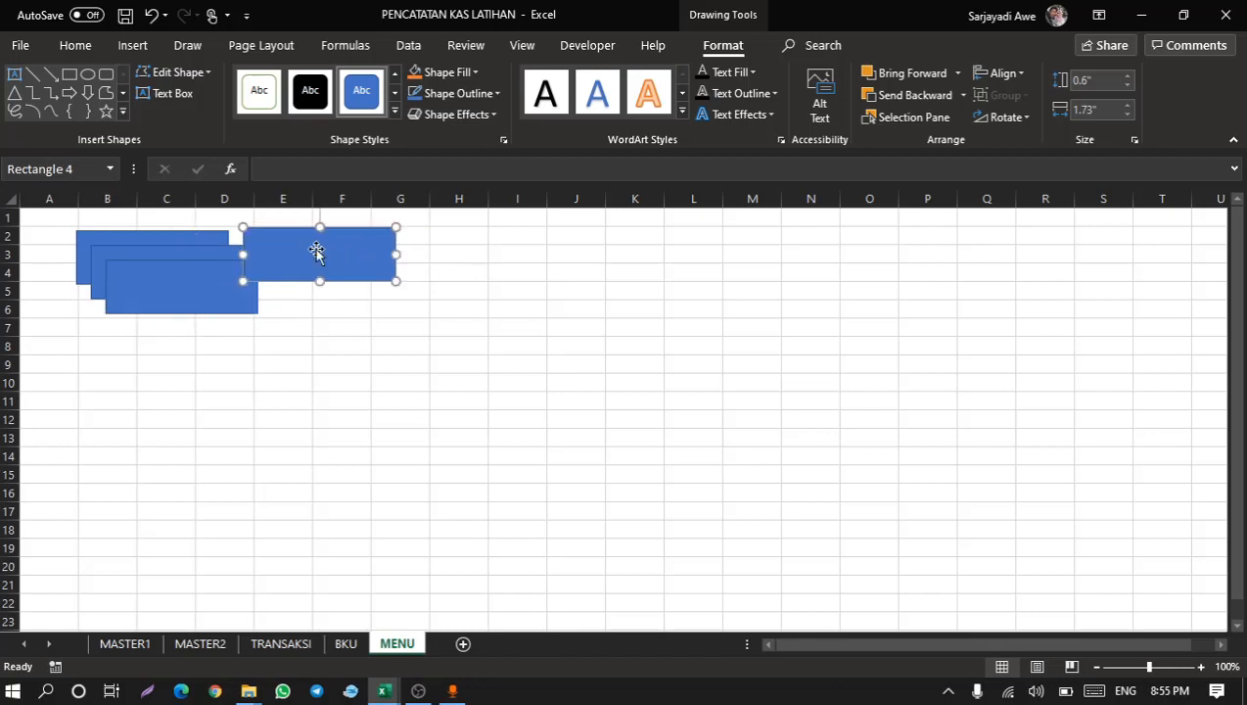
drag(215, 289, 354, 323)
drag(205, 296, 192, 357)
drag(267, 337, 267, 342)
click(130, 274)
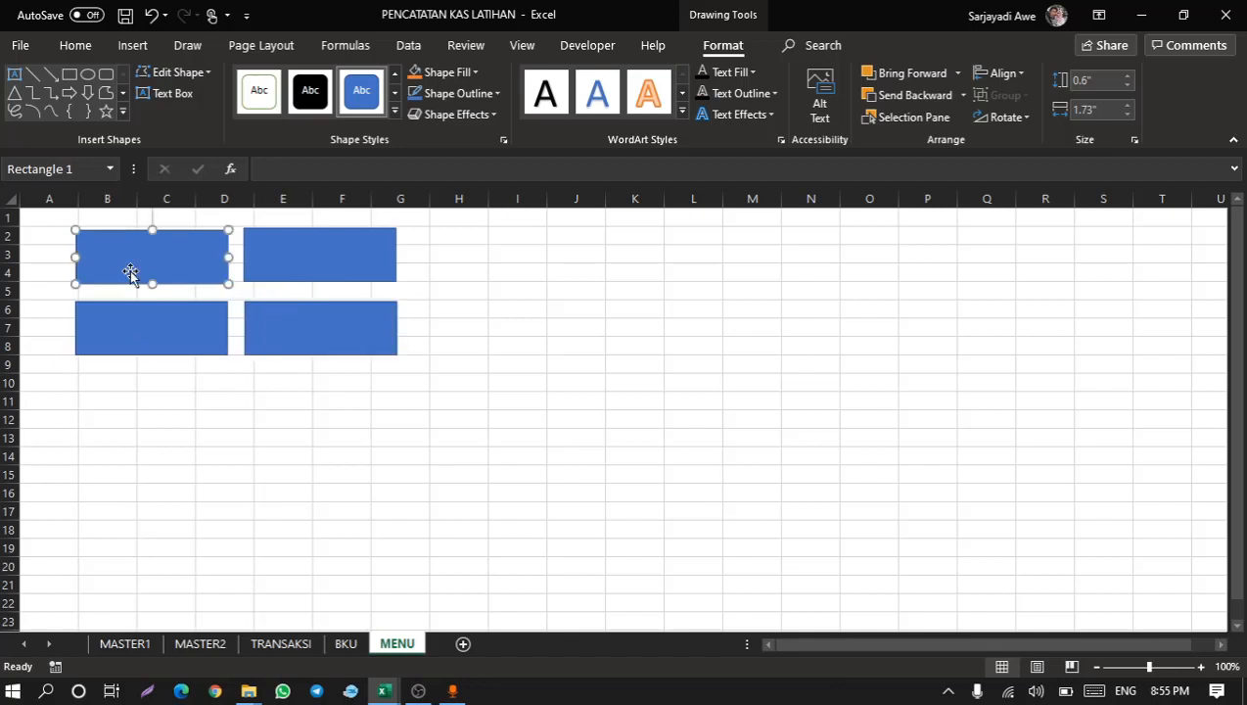
Enter the text MASTER 1 in the first rectangle.
right_click(156, 256)
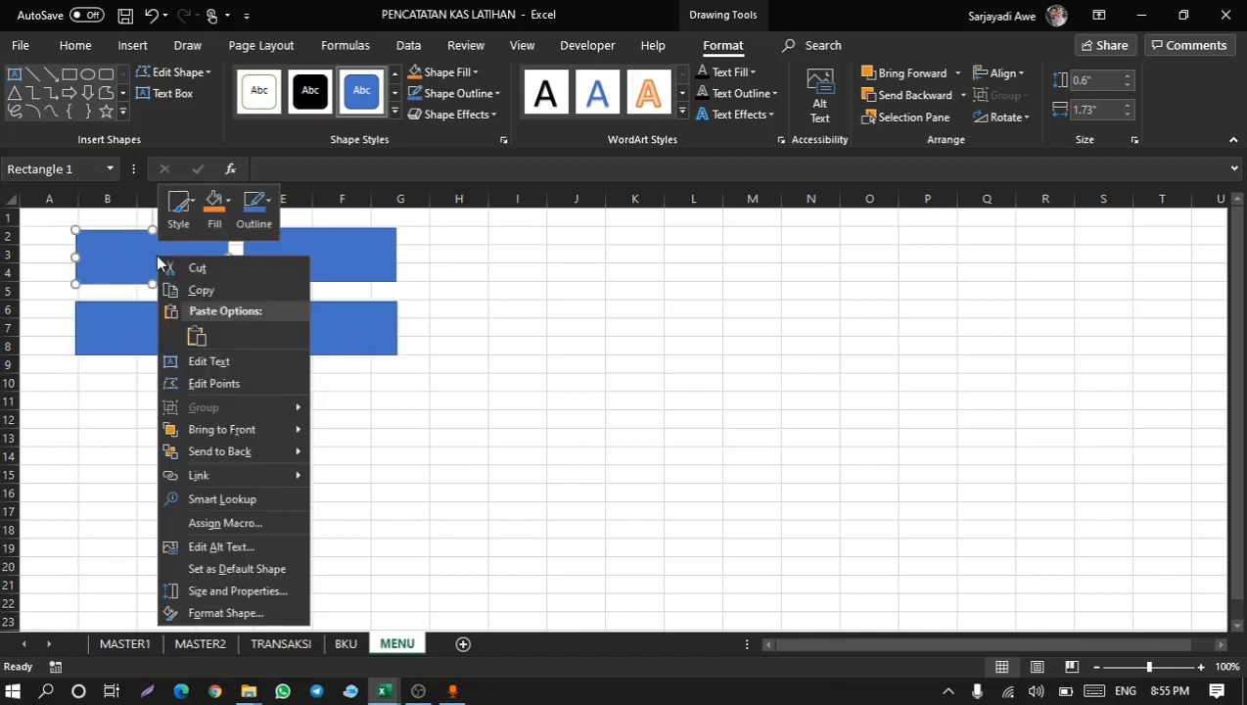
click(203, 362)
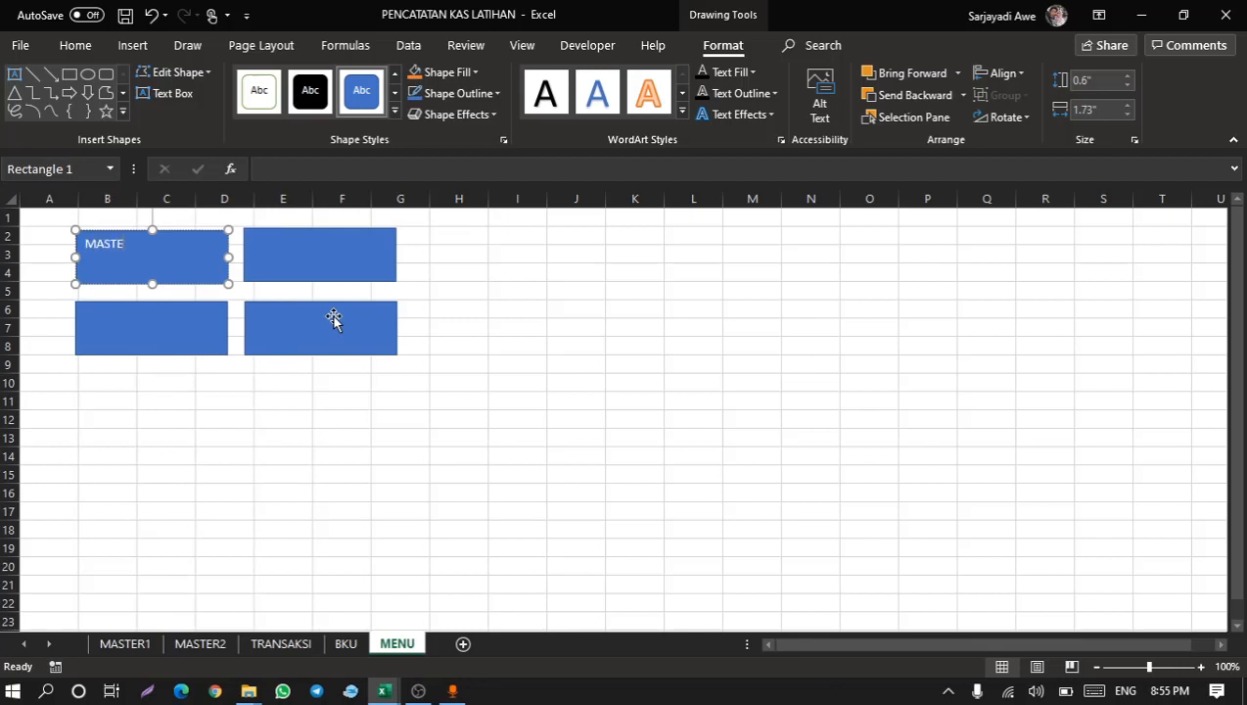
text(MASTER 1)
click(167, 290)
click(148, 264)
Set the MASTER 1 rectangle's font to Century Gothic.
click(74, 45)
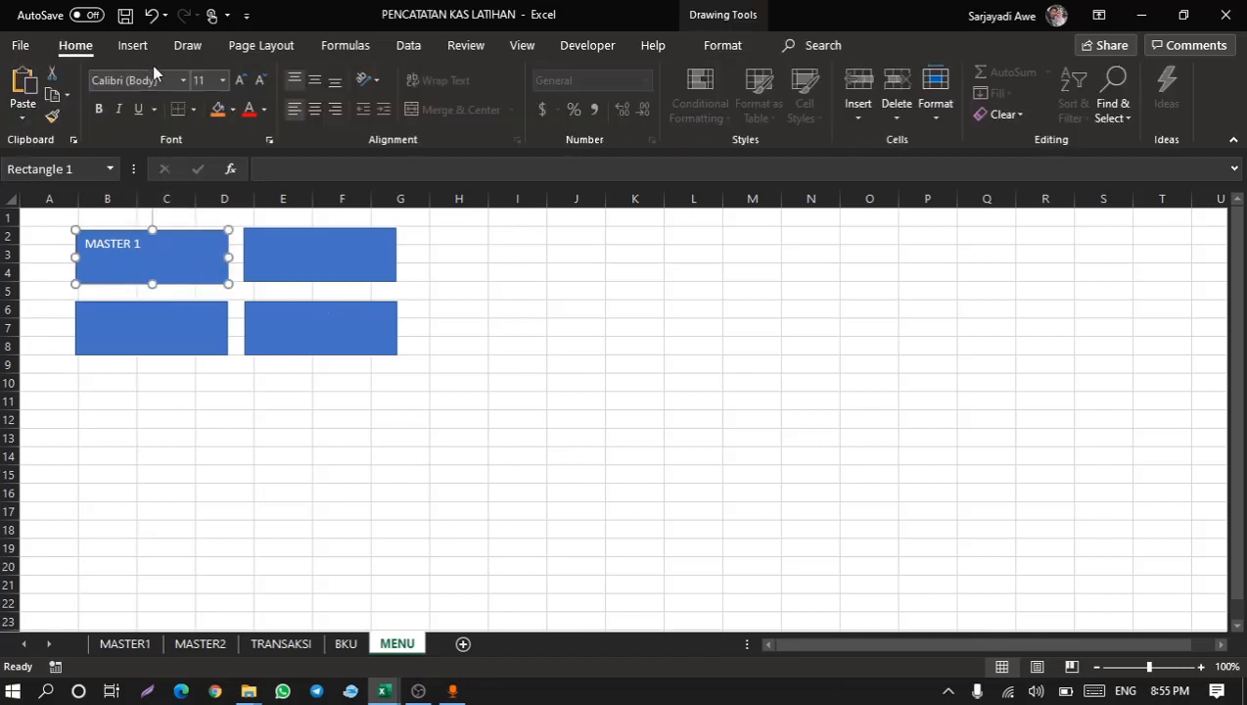
click(166, 80)
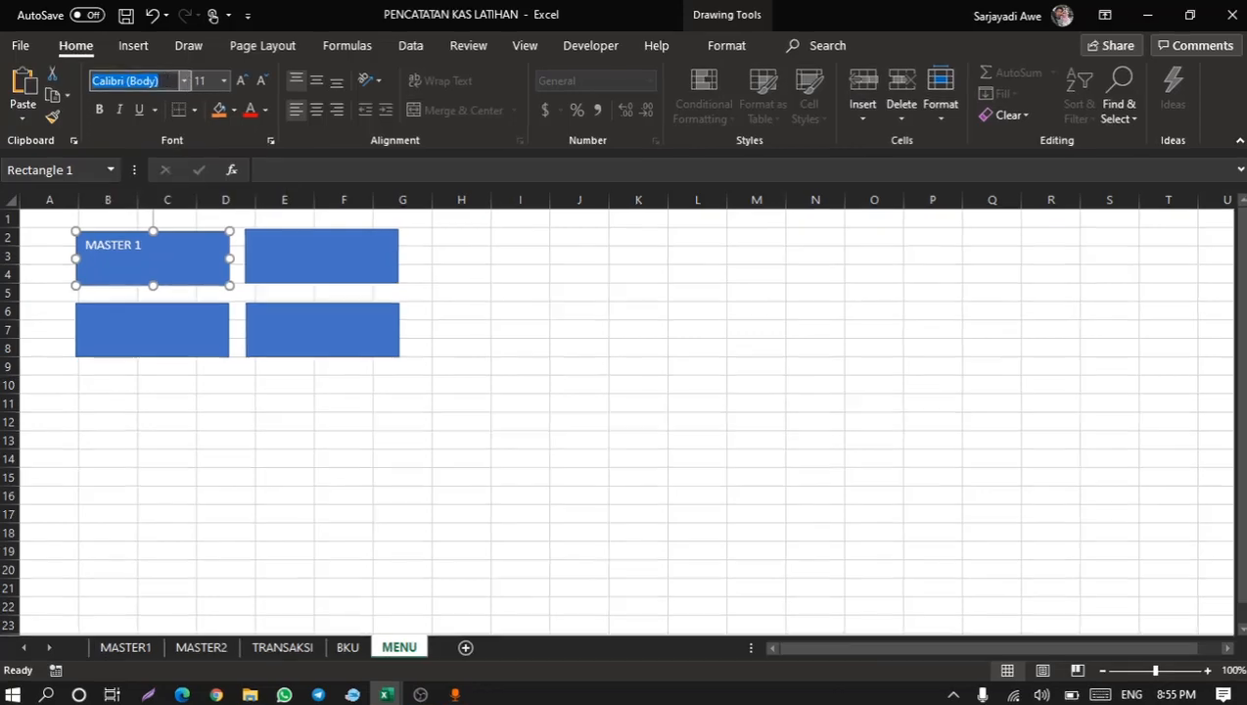
text(Century Gothic)
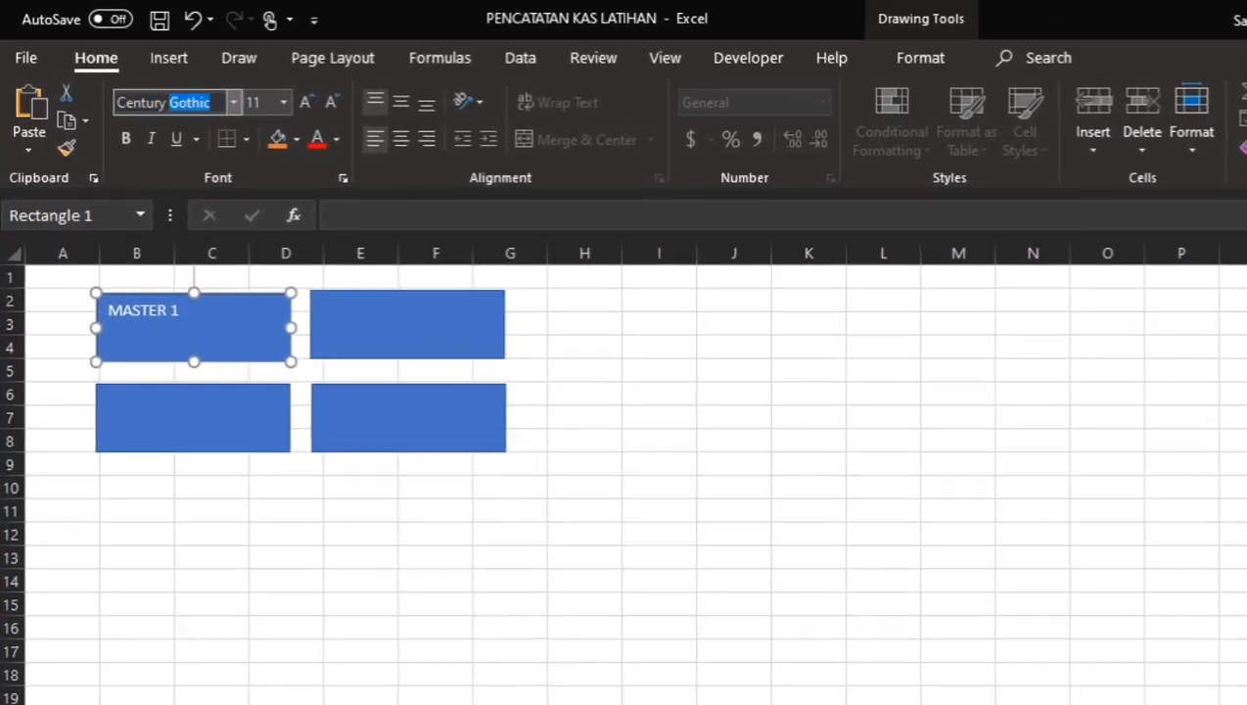
key(Return)
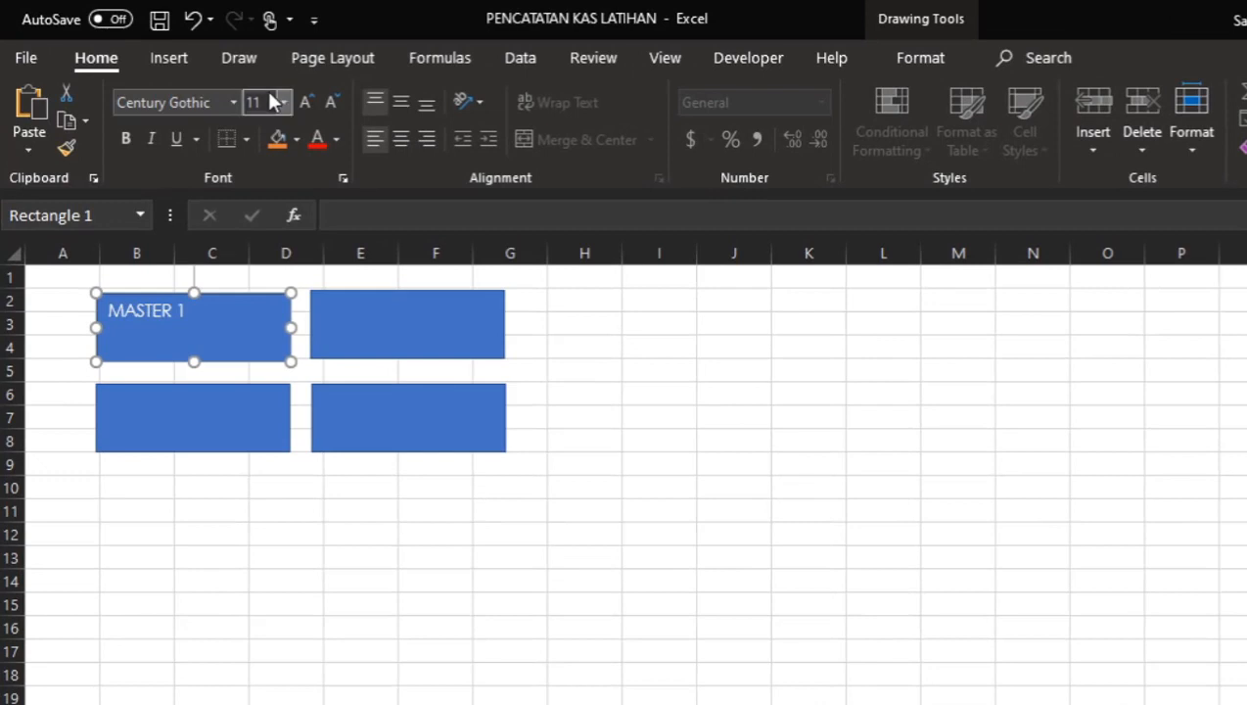
Center the MASTER 1 label vertically and horizontally and make it bold.
click(401, 101)
click(402, 139)
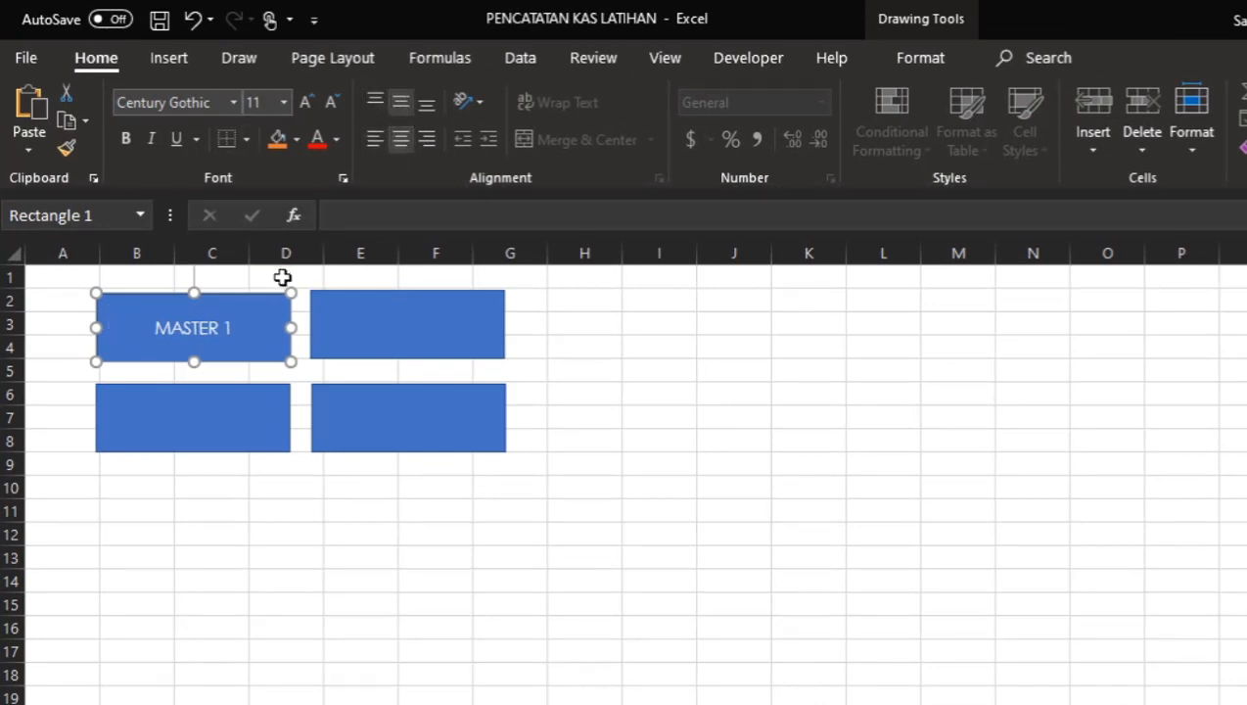
key(ctrl+b)
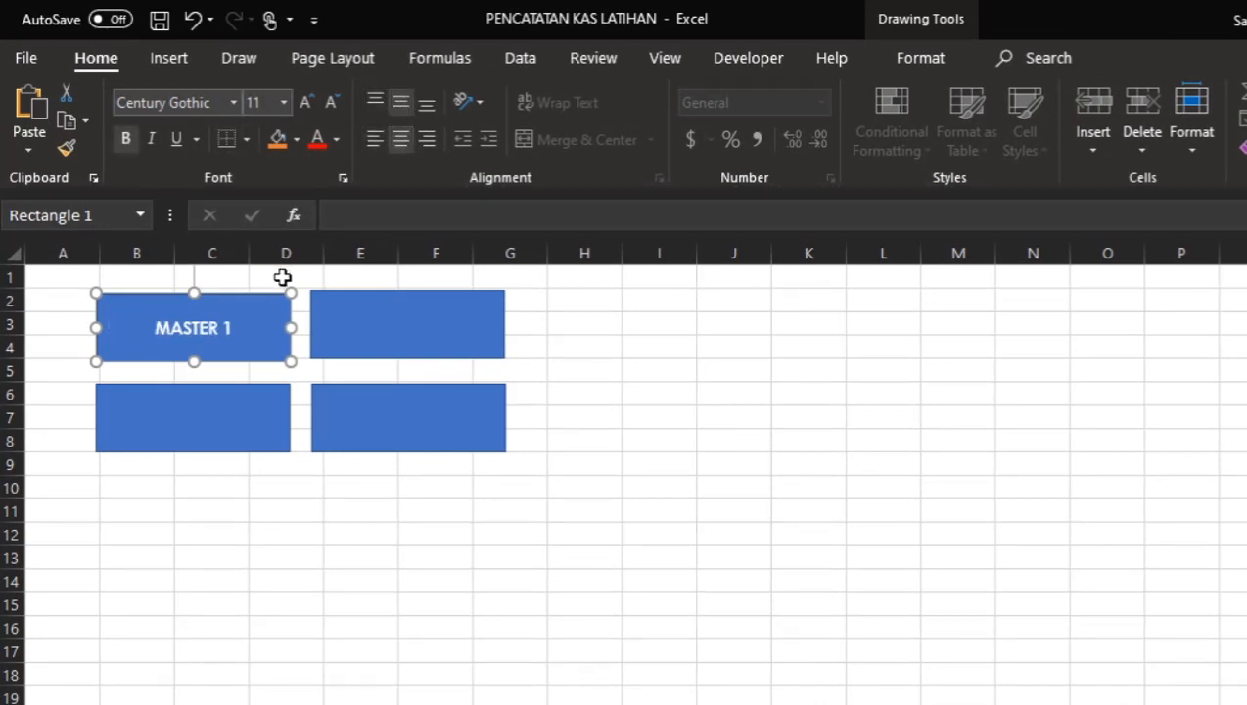
Hyperlink the MASTER 1 rectangle to cell A1 of the MASTER1 sheet in this document.
right_click(278, 349)
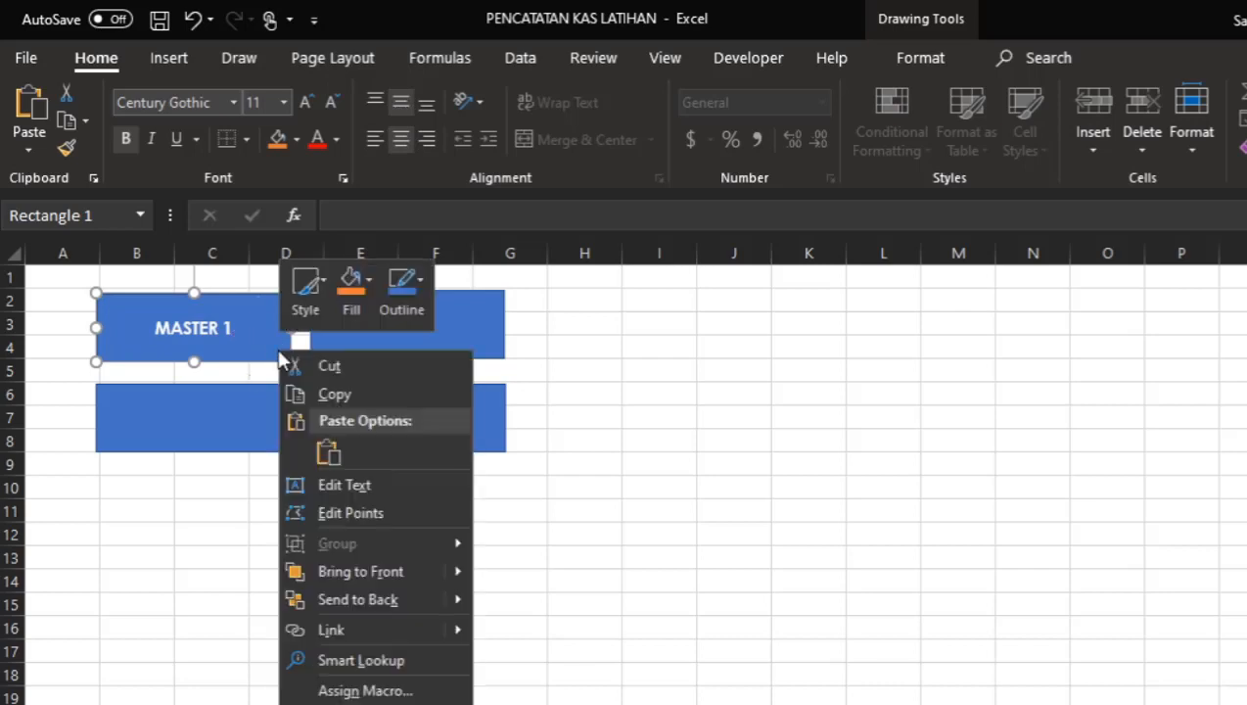
click(348, 630)
drag(286, 305, 492, 302)
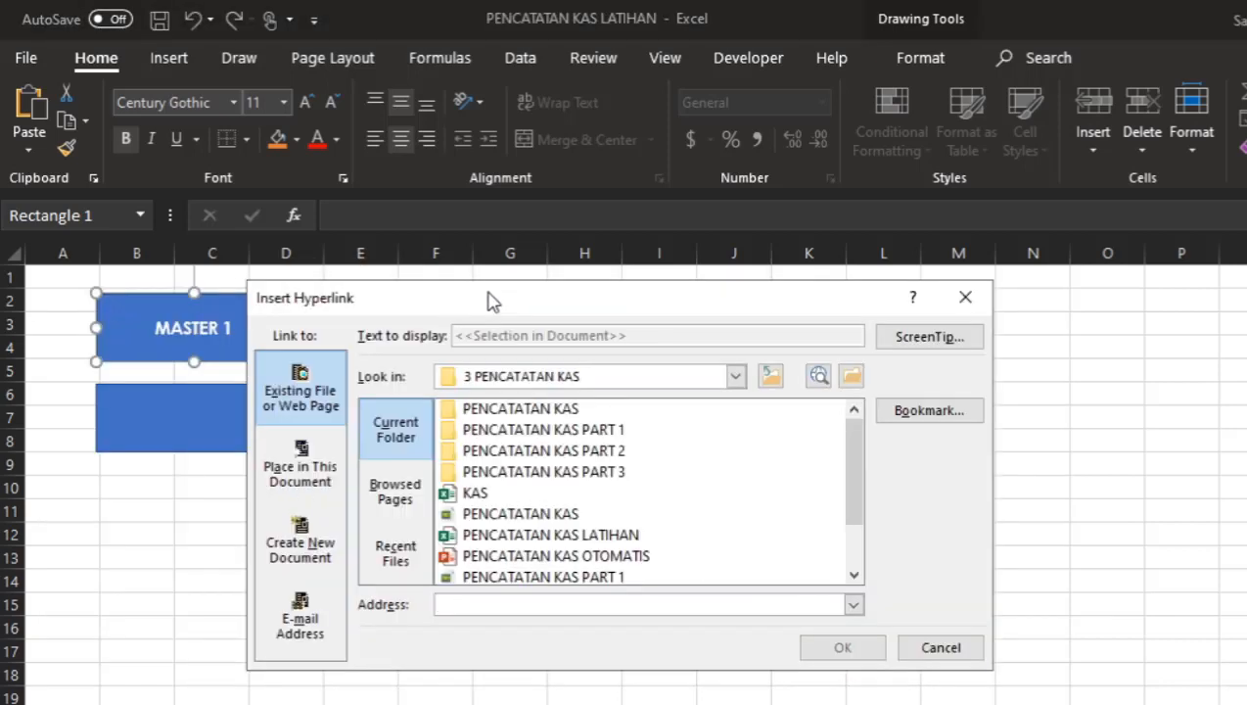
click(297, 480)
click(494, 508)
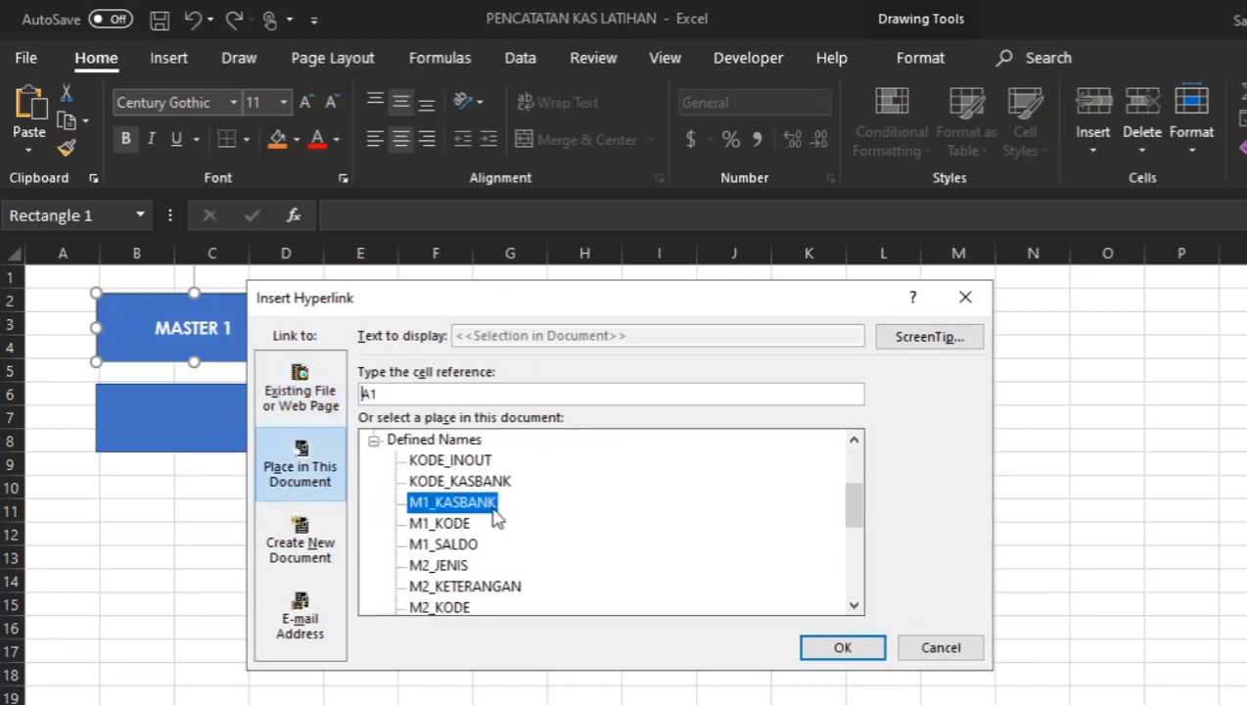
scroll(495, 516, up, 2)
scroll(495, 515, down, 1)
scroll(472, 513, up, 1)
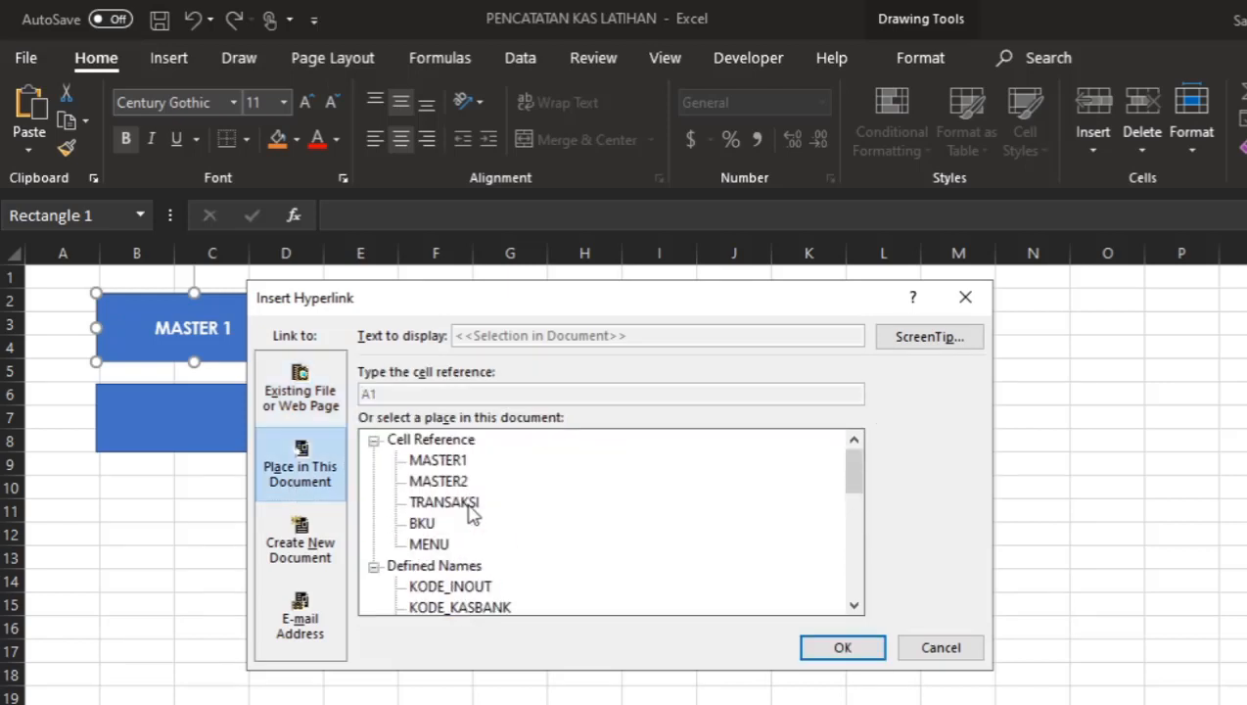
click(445, 461)
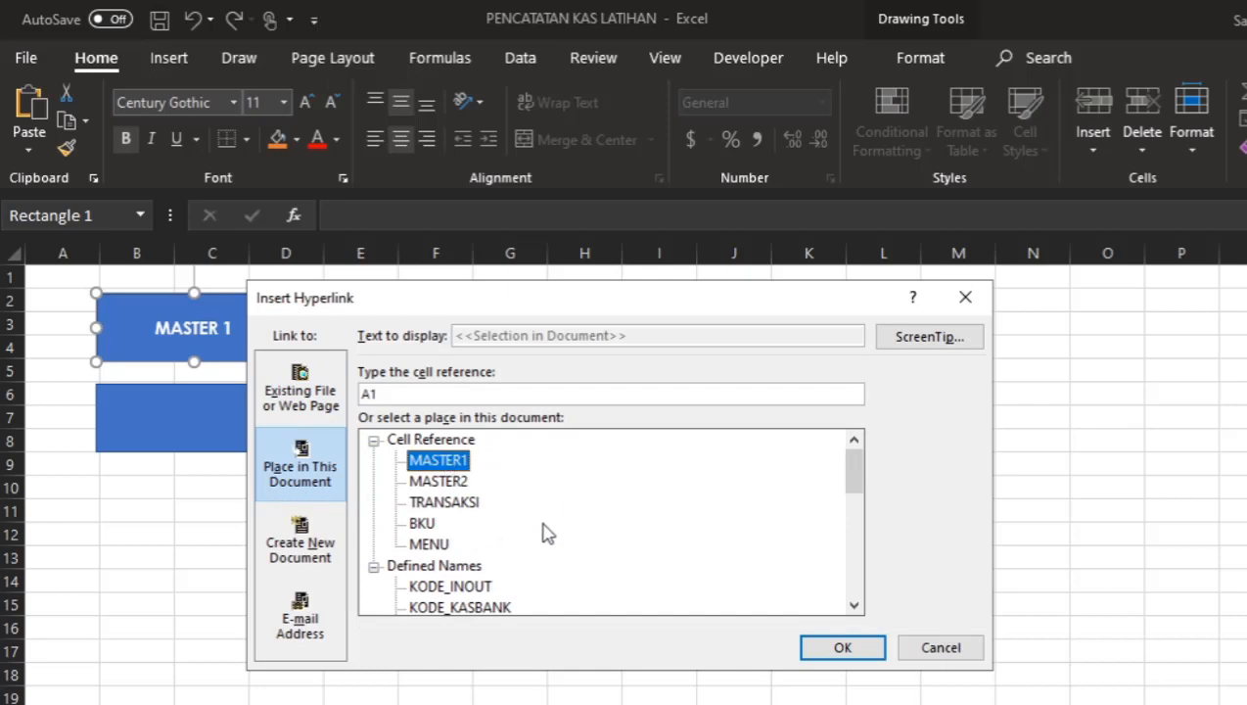
click(843, 648)
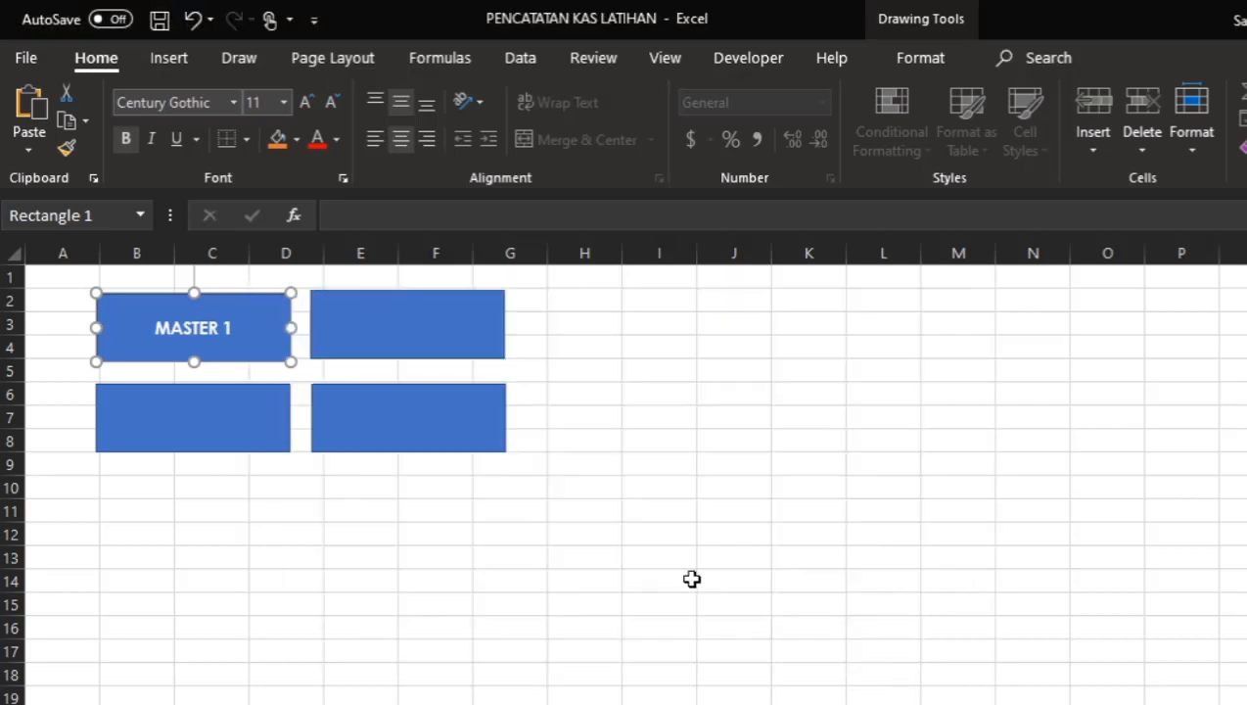
Test the MASTER 1 button's link to the MASTER1 sheet, returning to the MENU sheet each time.
click(659, 578)
click(202, 343)
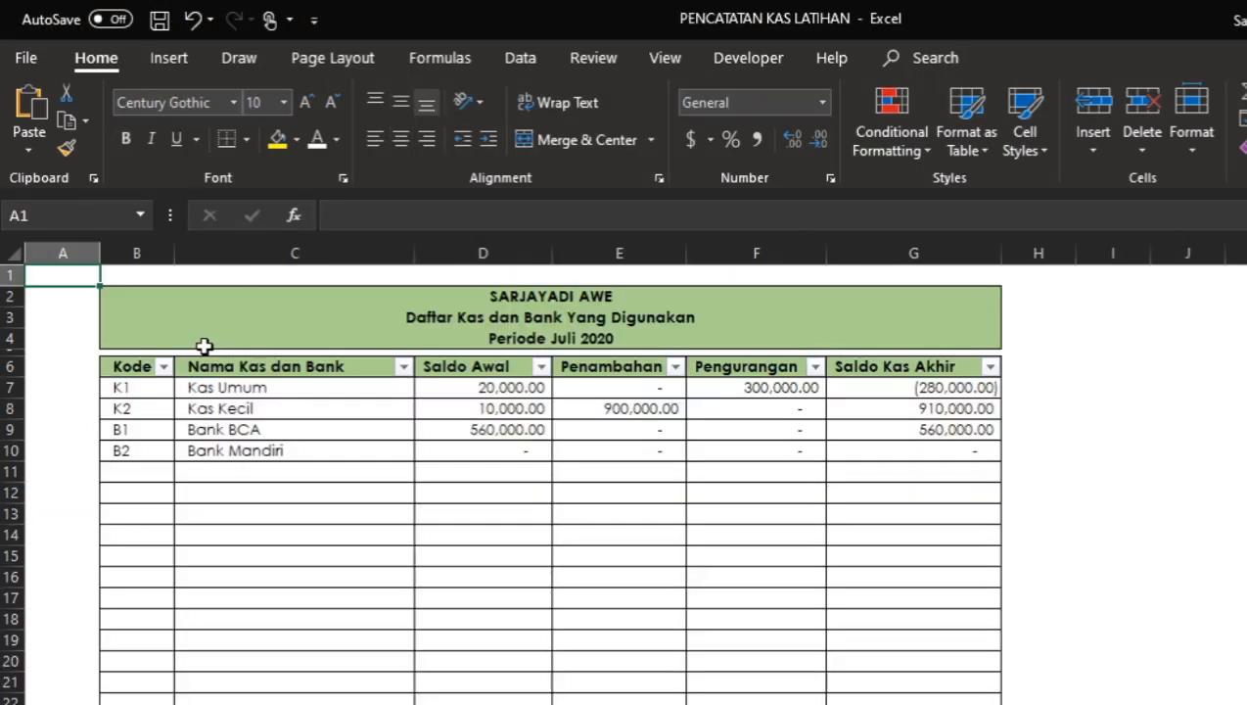
key(ctrl+Page_Up)
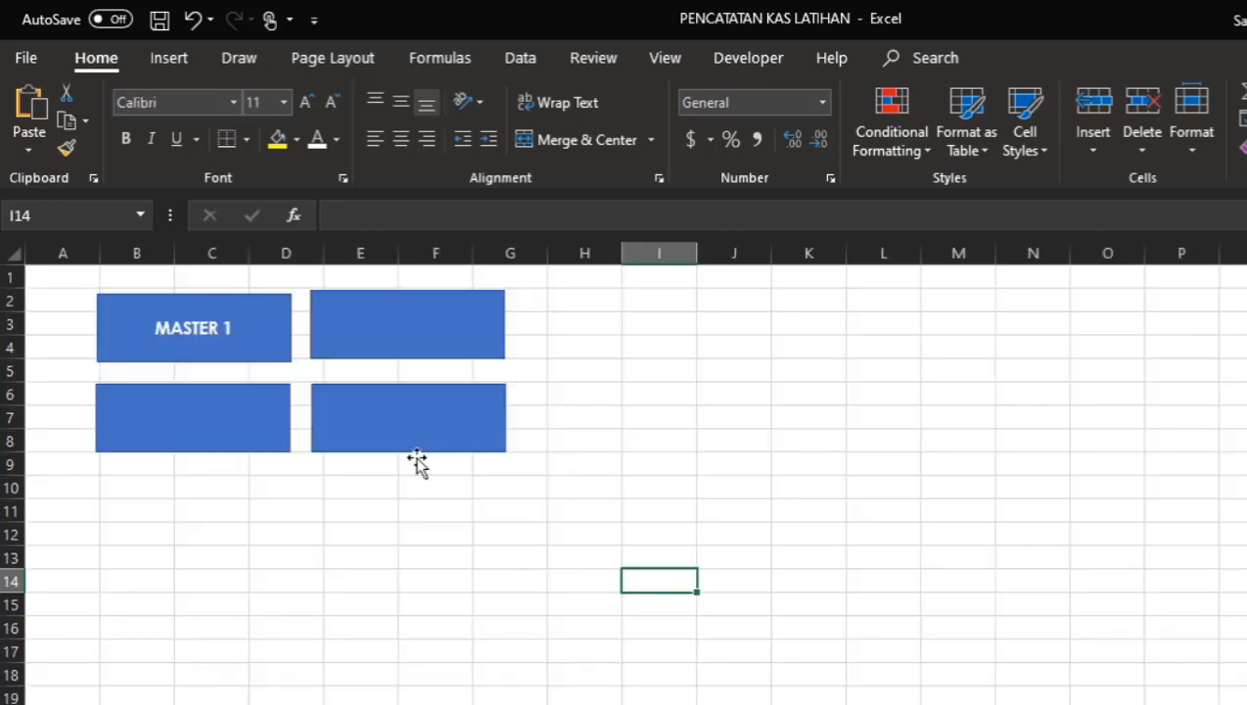
click(255, 416)
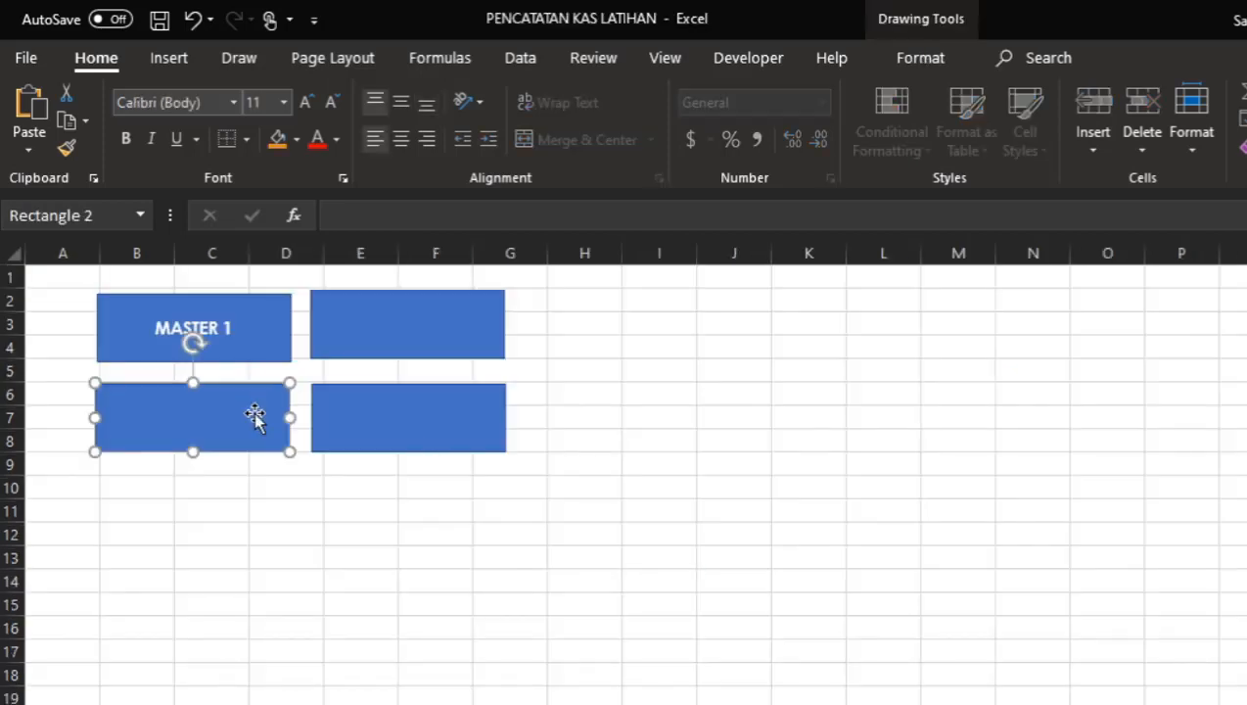
click(373, 417)
click(455, 332)
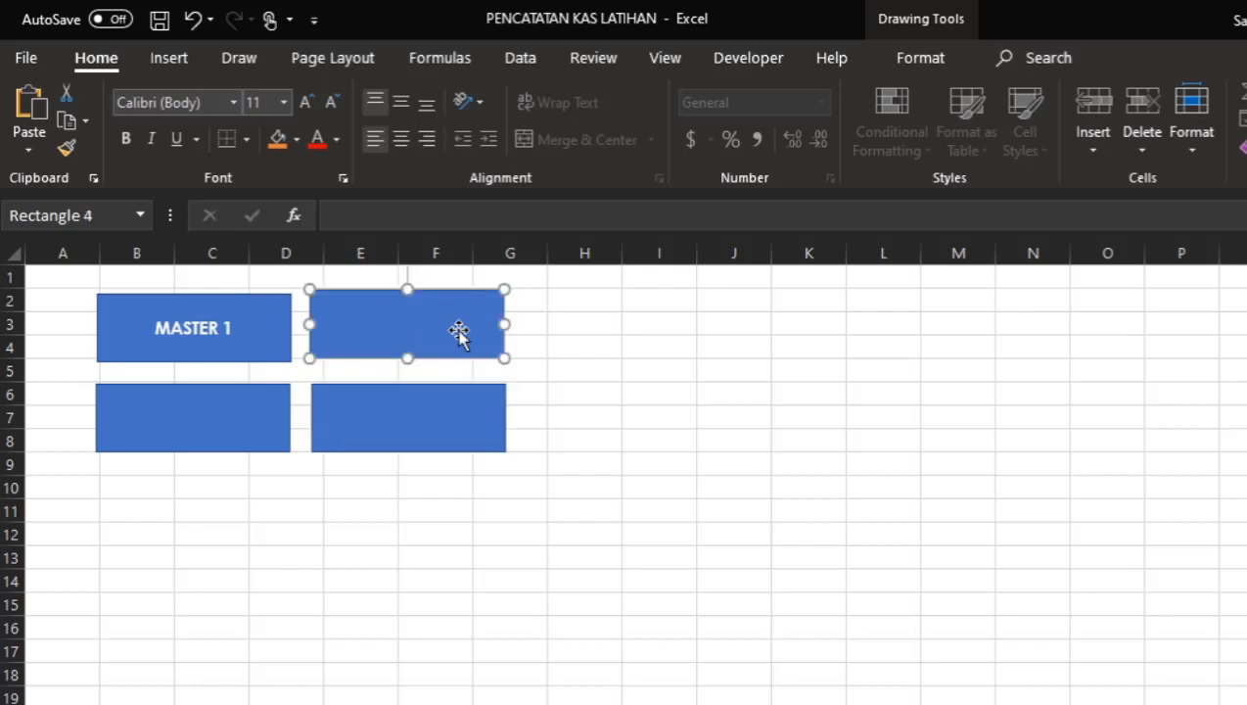
click(580, 340)
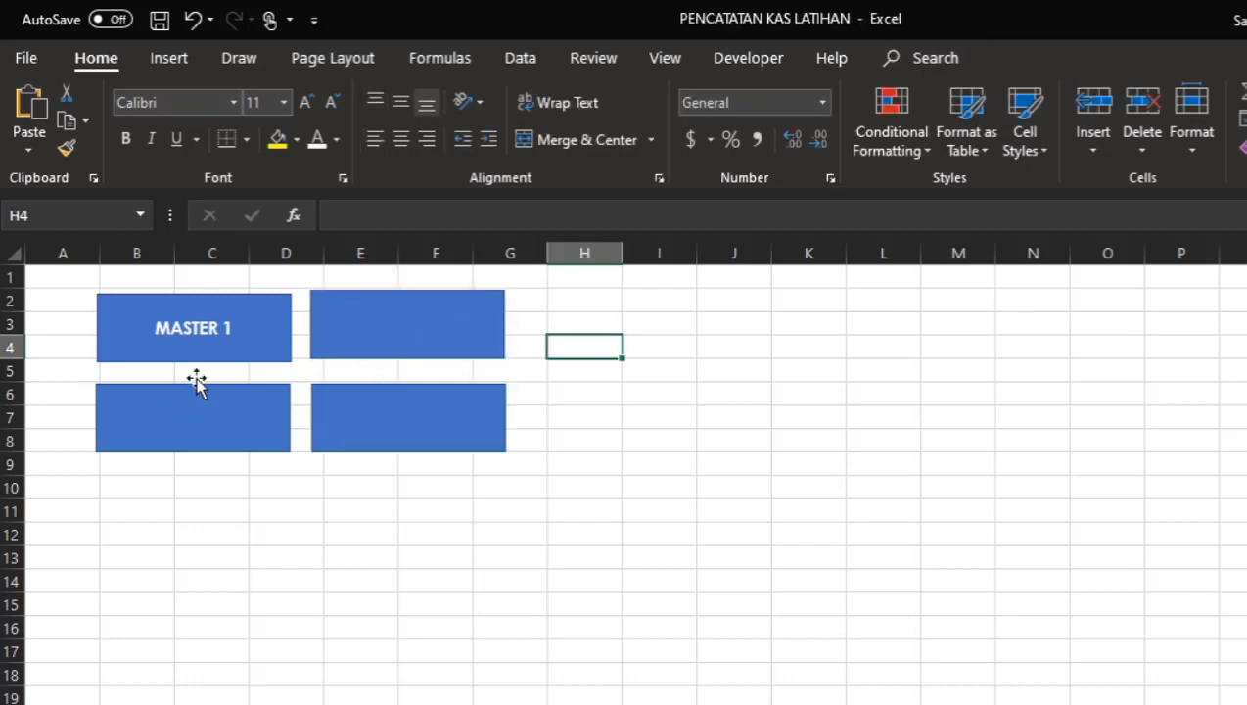
click(233, 341)
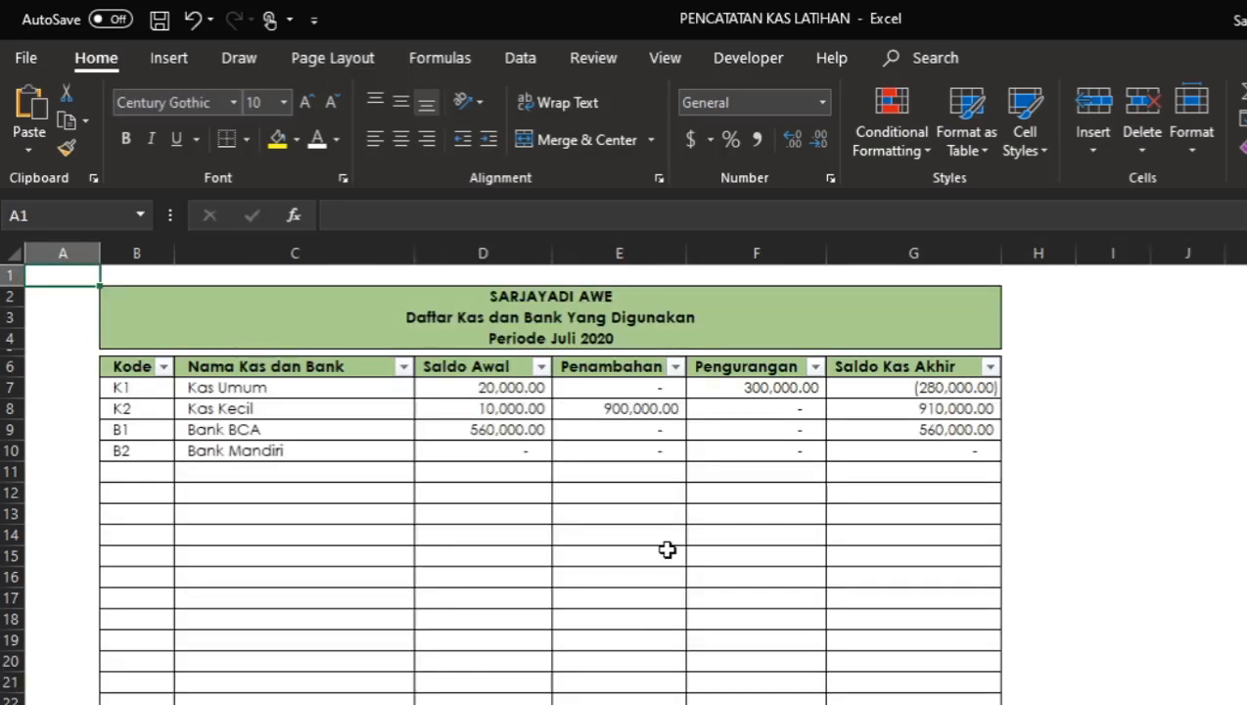
drag(917, 306, 918, 333)
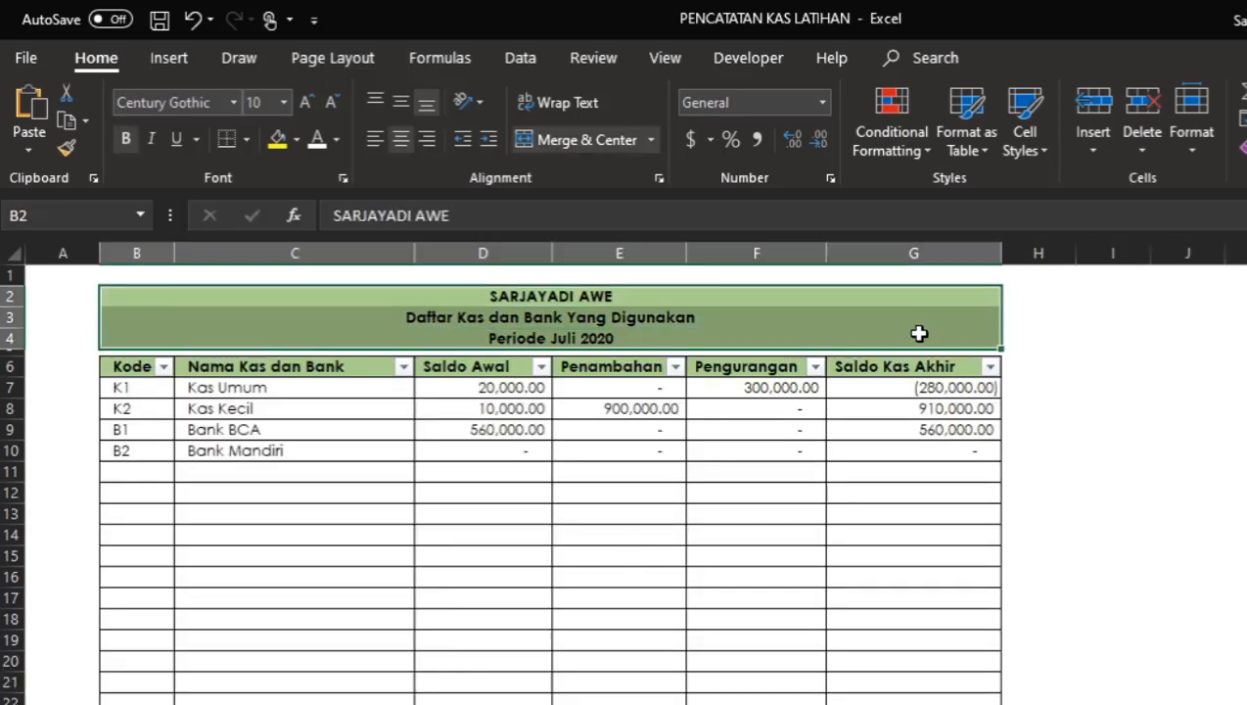
key(ctrl+Page_Up)
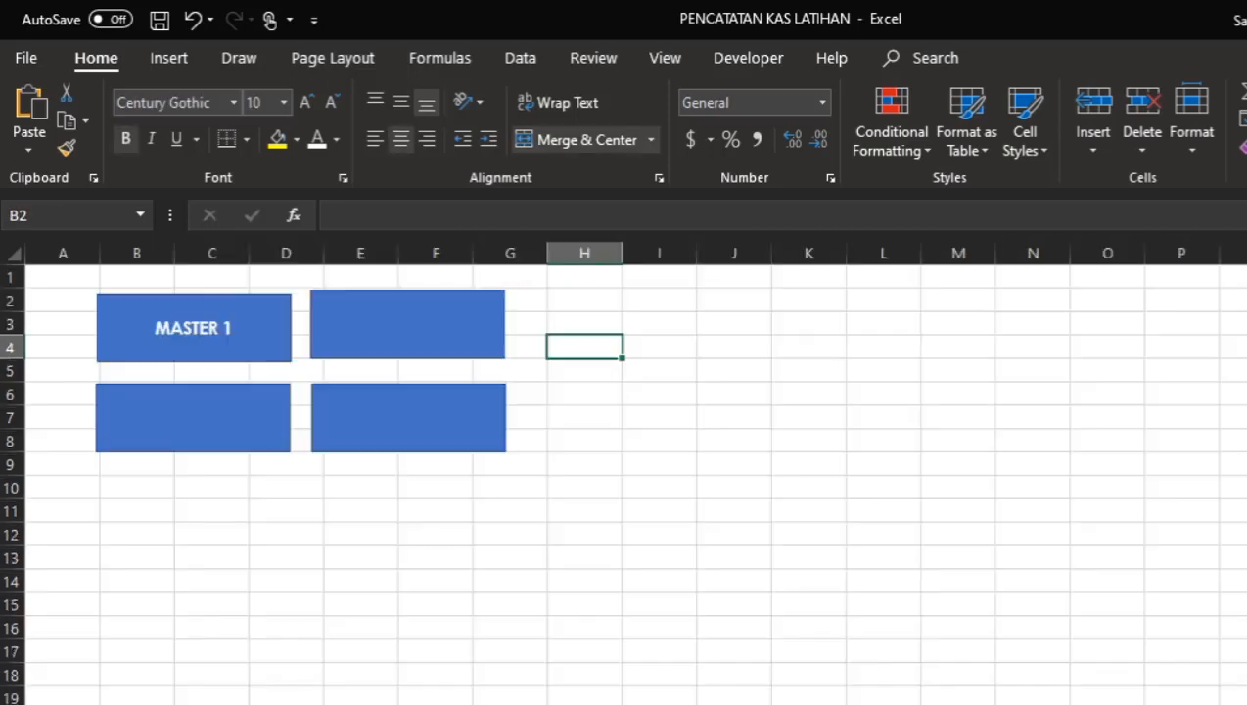
click(436, 703)
click(490, 578)
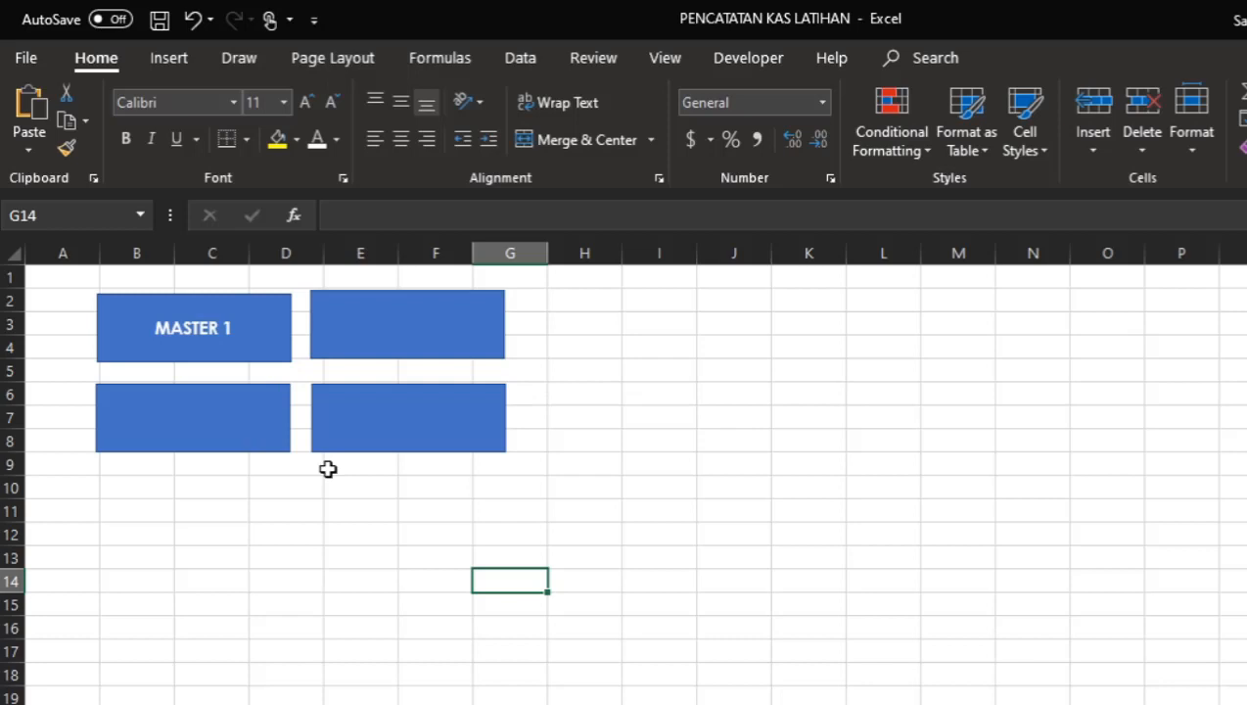
click(497, 443)
click(251, 438)
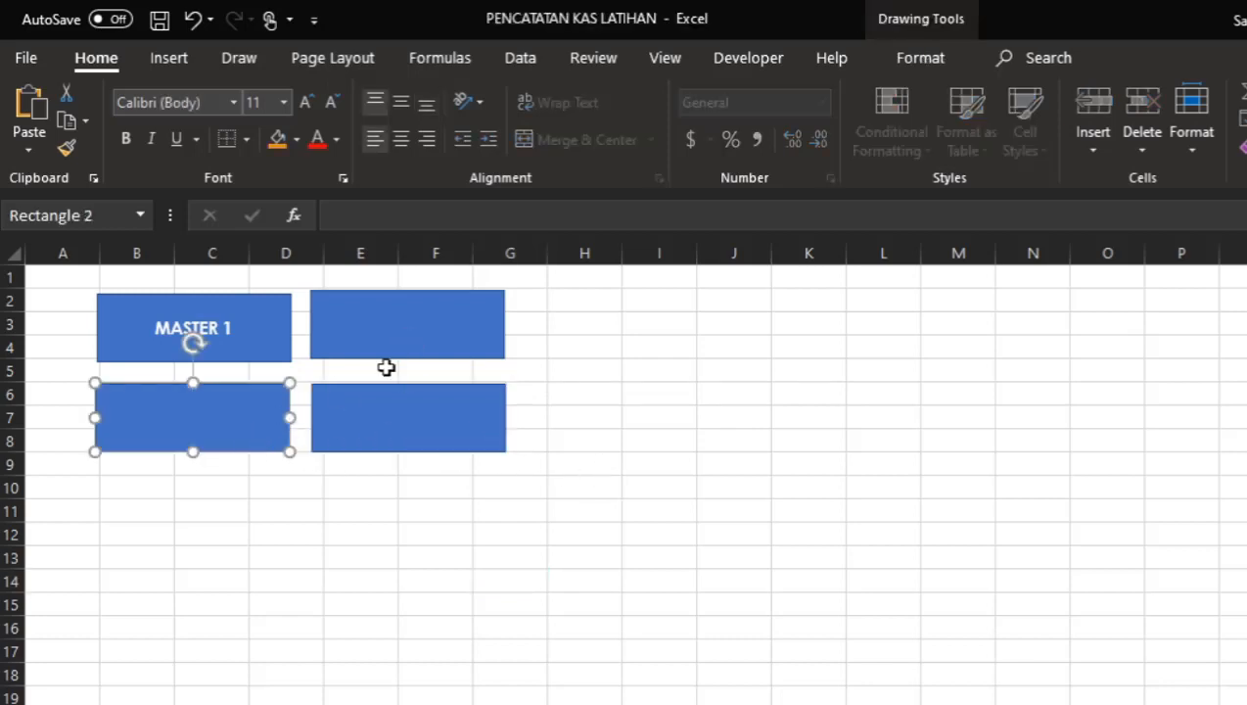
click(385, 368)
click(465, 339)
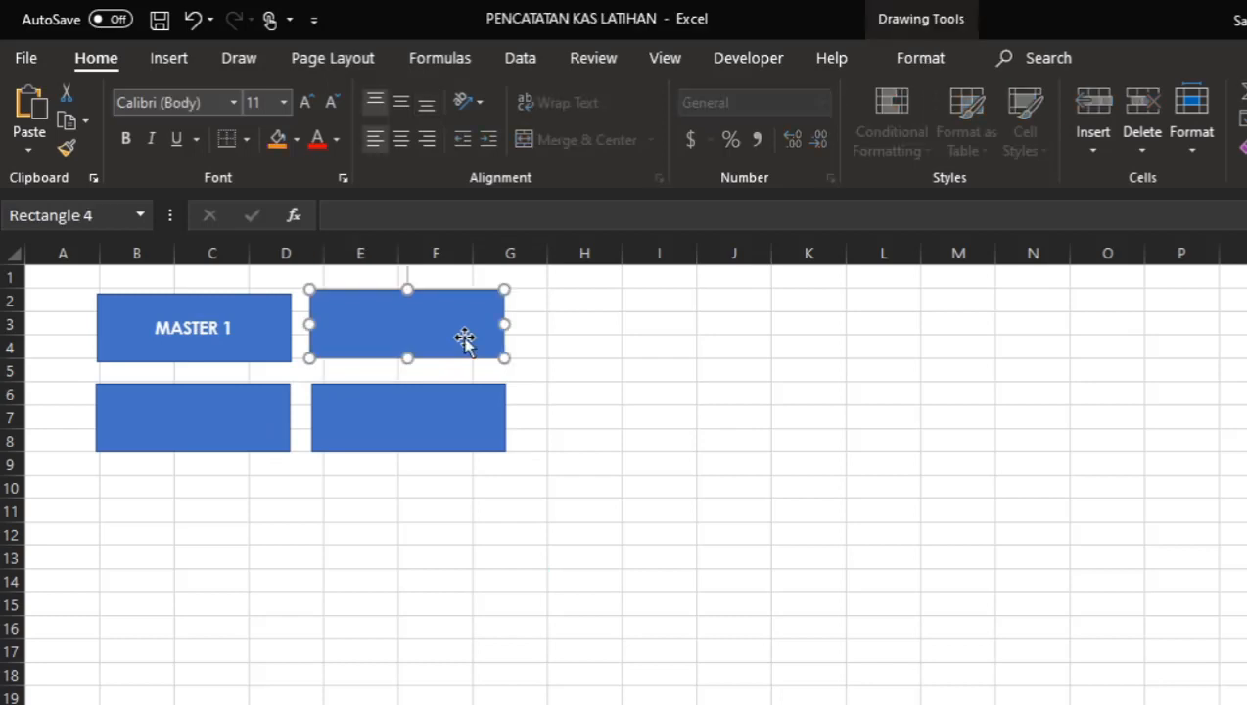
click(603, 400)
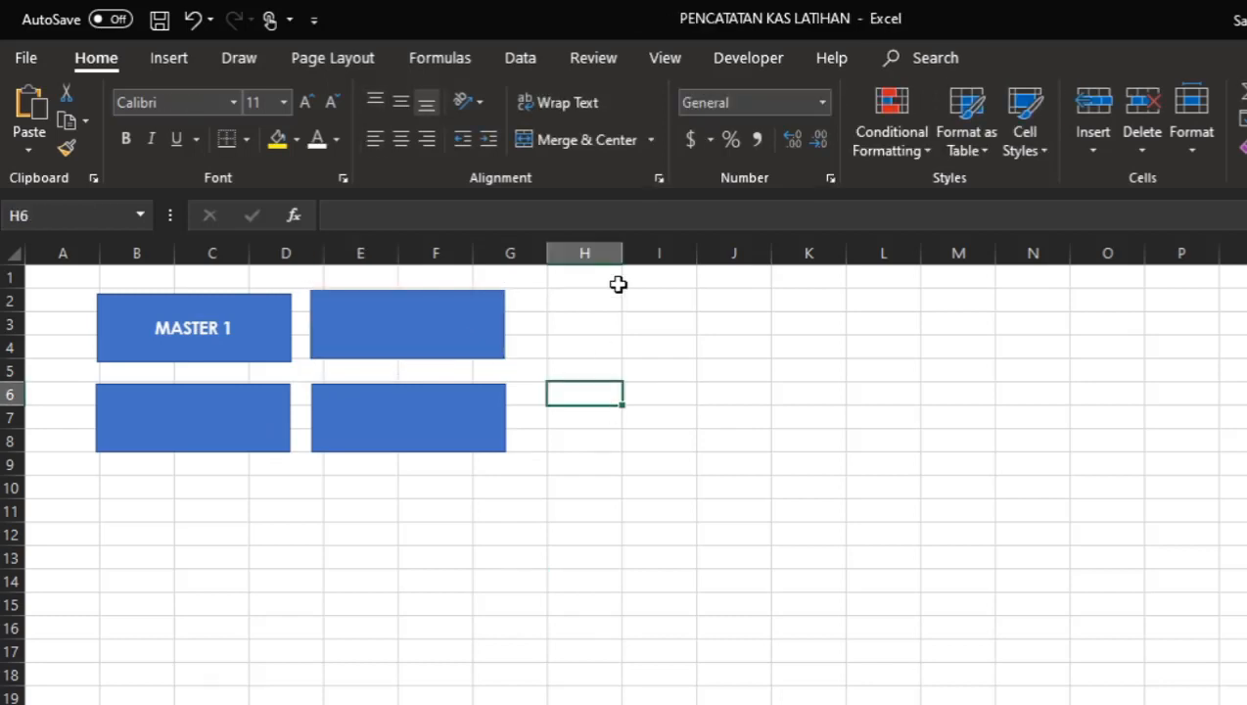